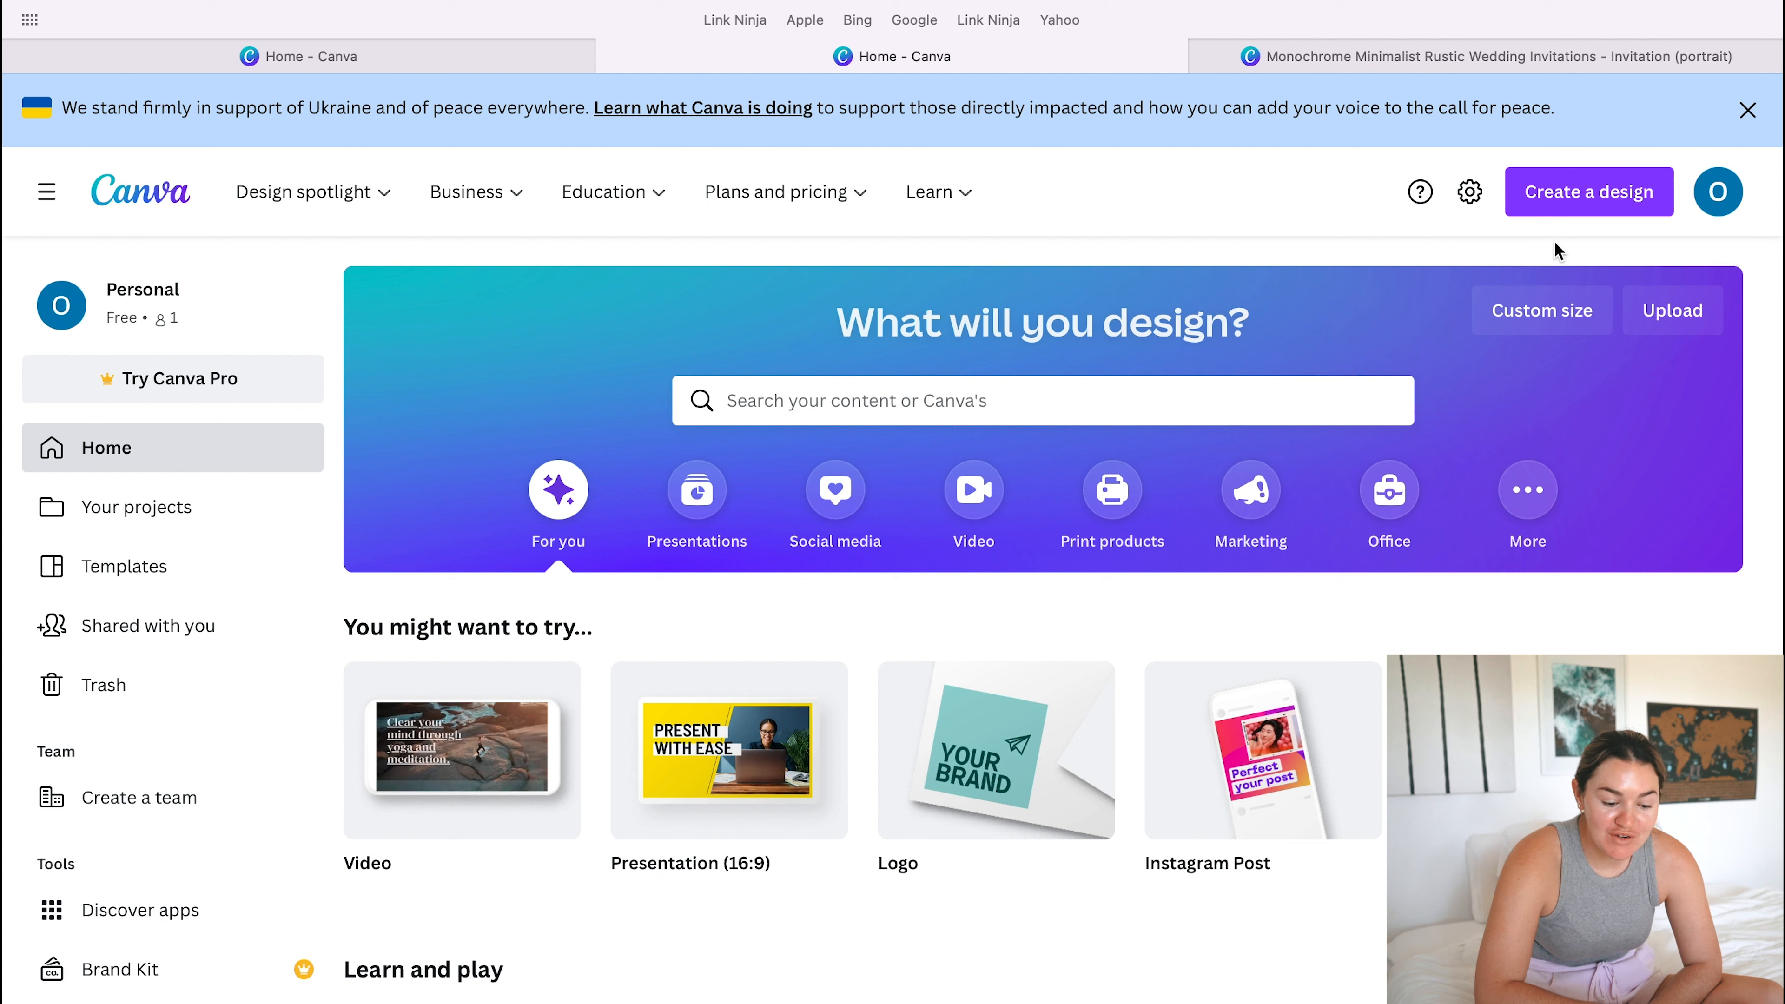
- Start a new design, clearing the "INV" format search and choosing a custom size instead
{"action": "left_click", "coordinate": [1560, 193]}
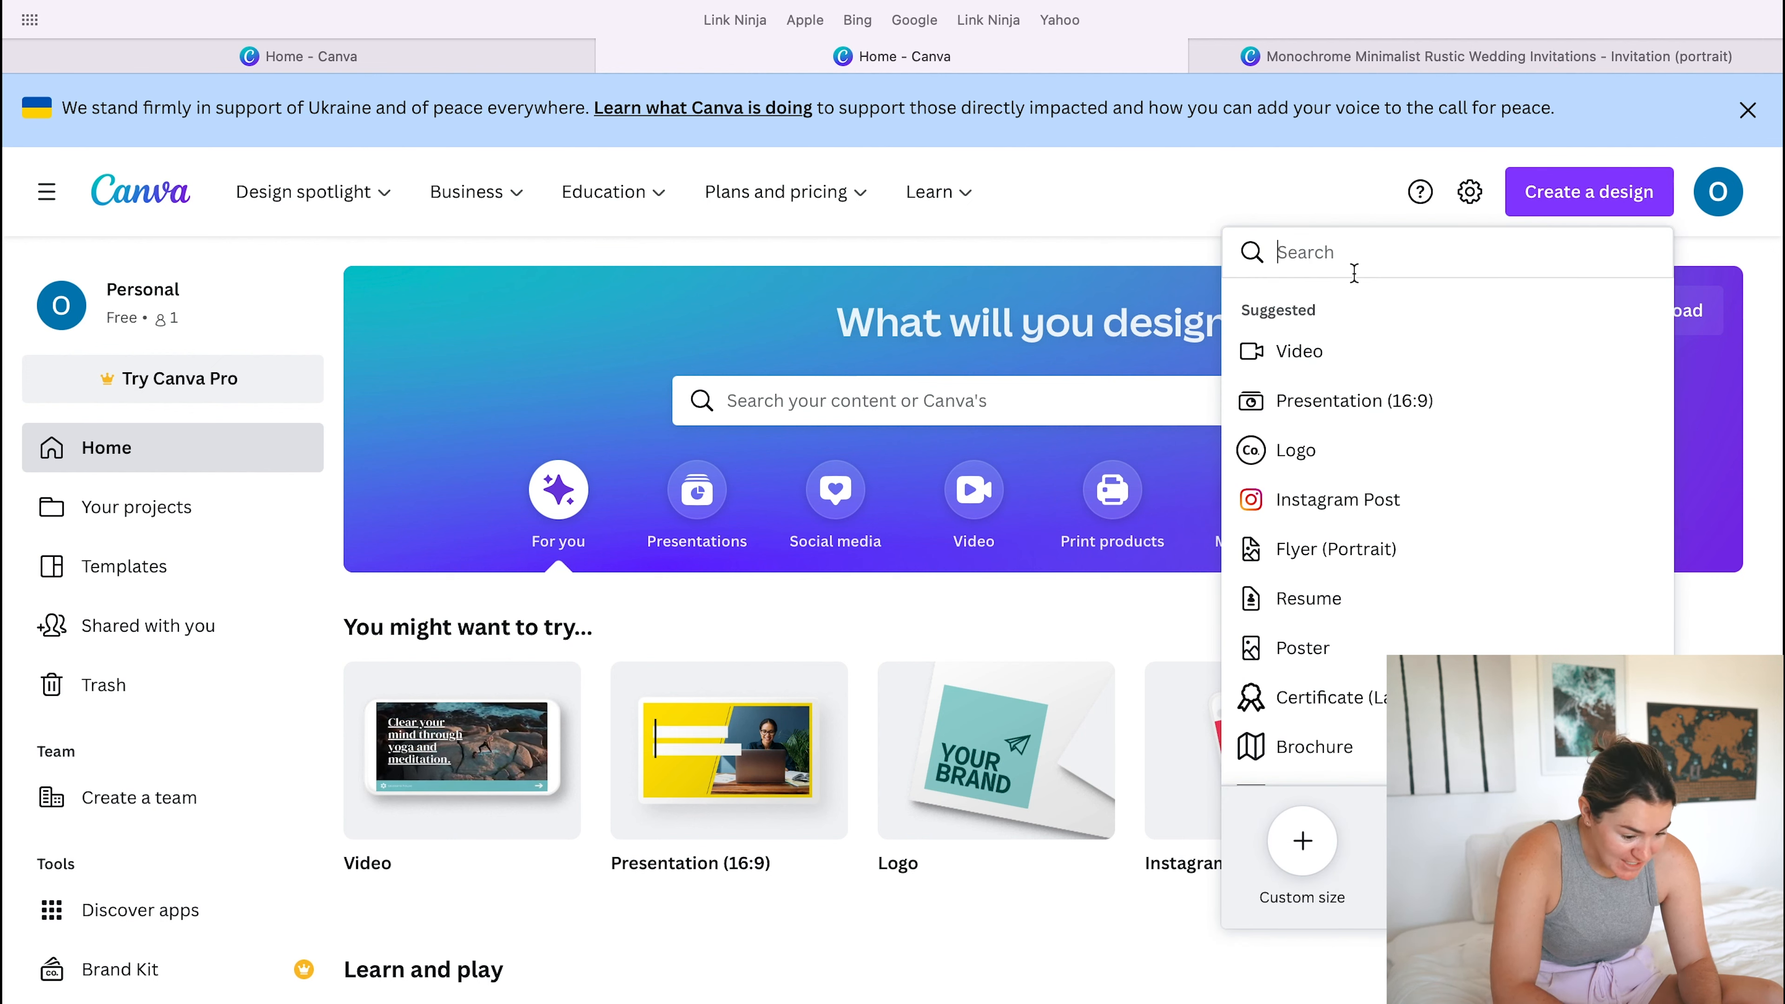
{"action": "type", "text": "INV"}
{"action": "key", "text": "BackSpace"}
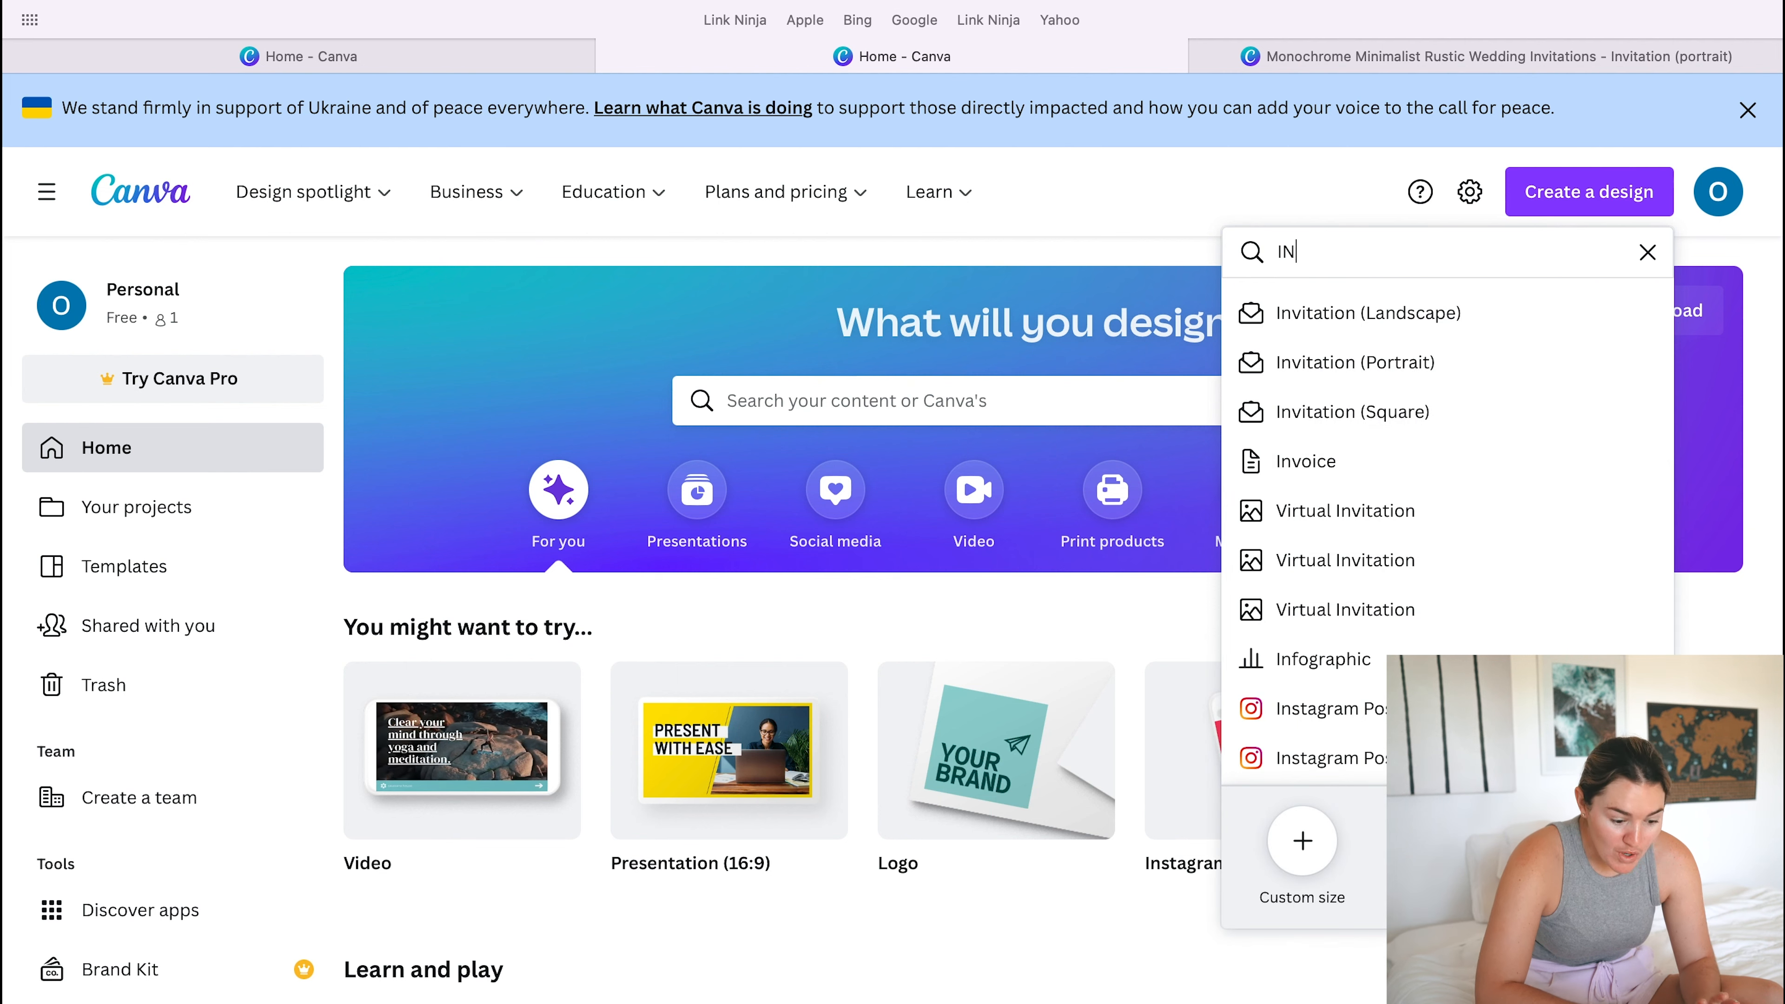
{"action": "key", "text": "BackSpace"}
{"action": "key", "text": "BackSpace"}
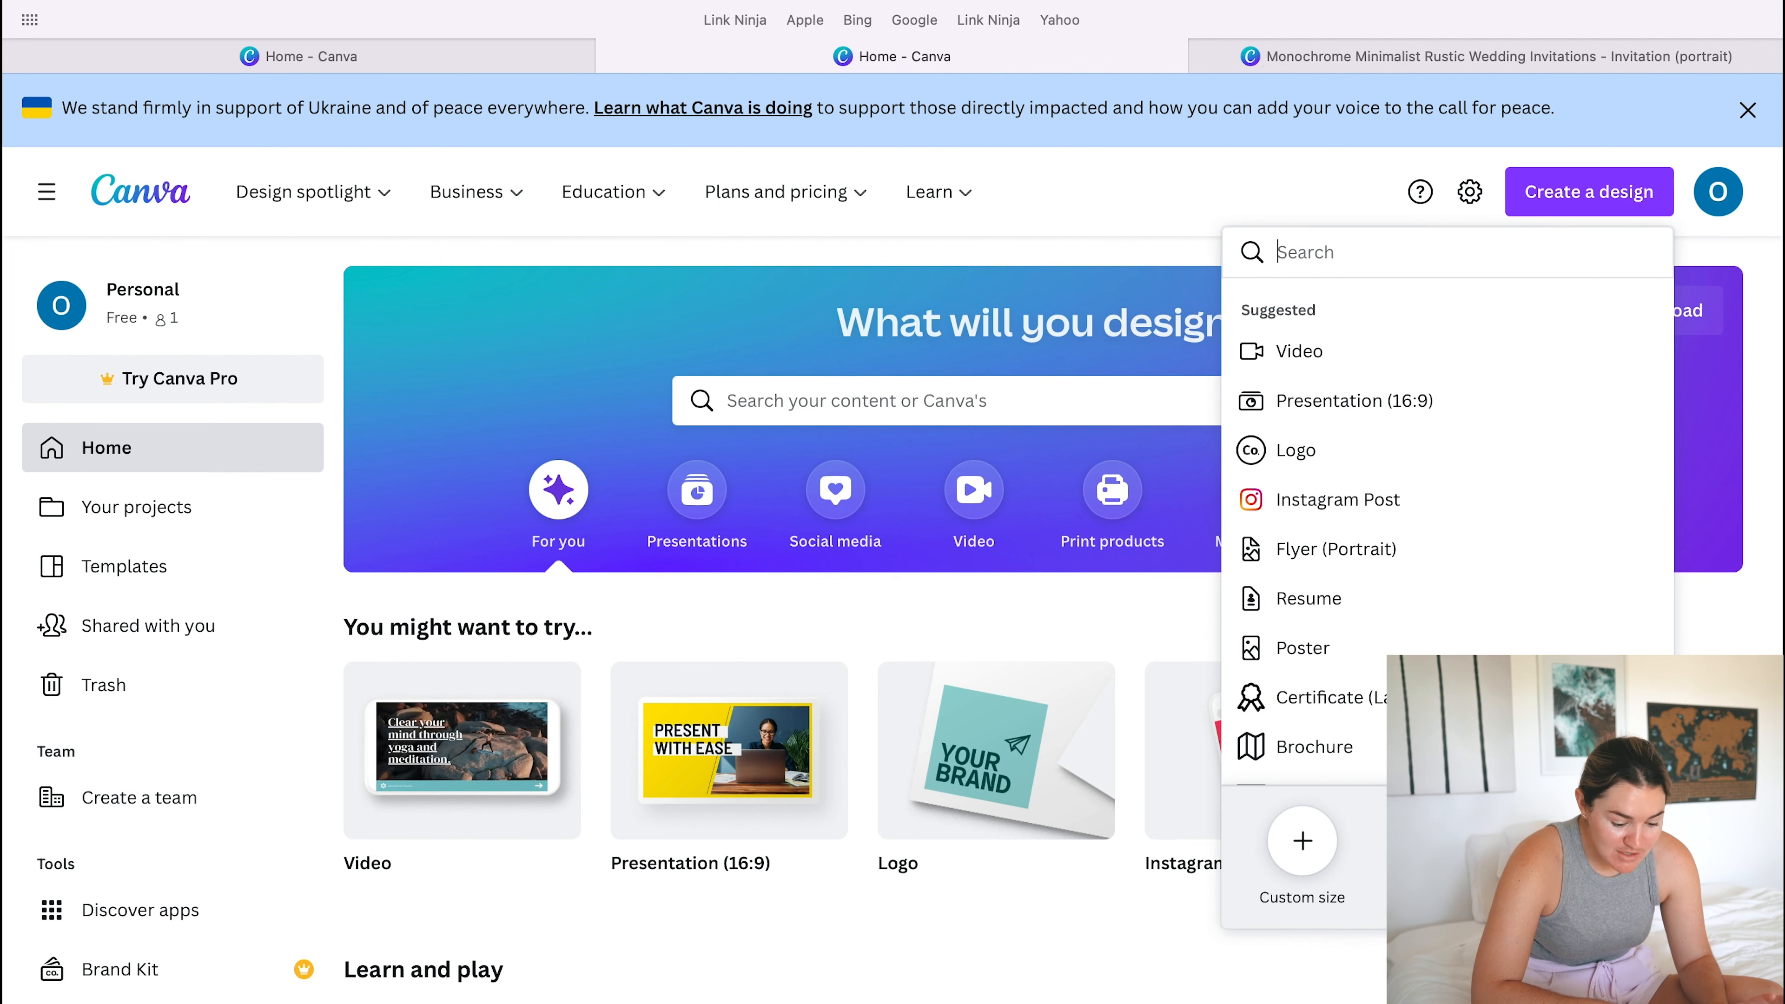
{"action": "left_click", "coordinate": [1302, 842]}
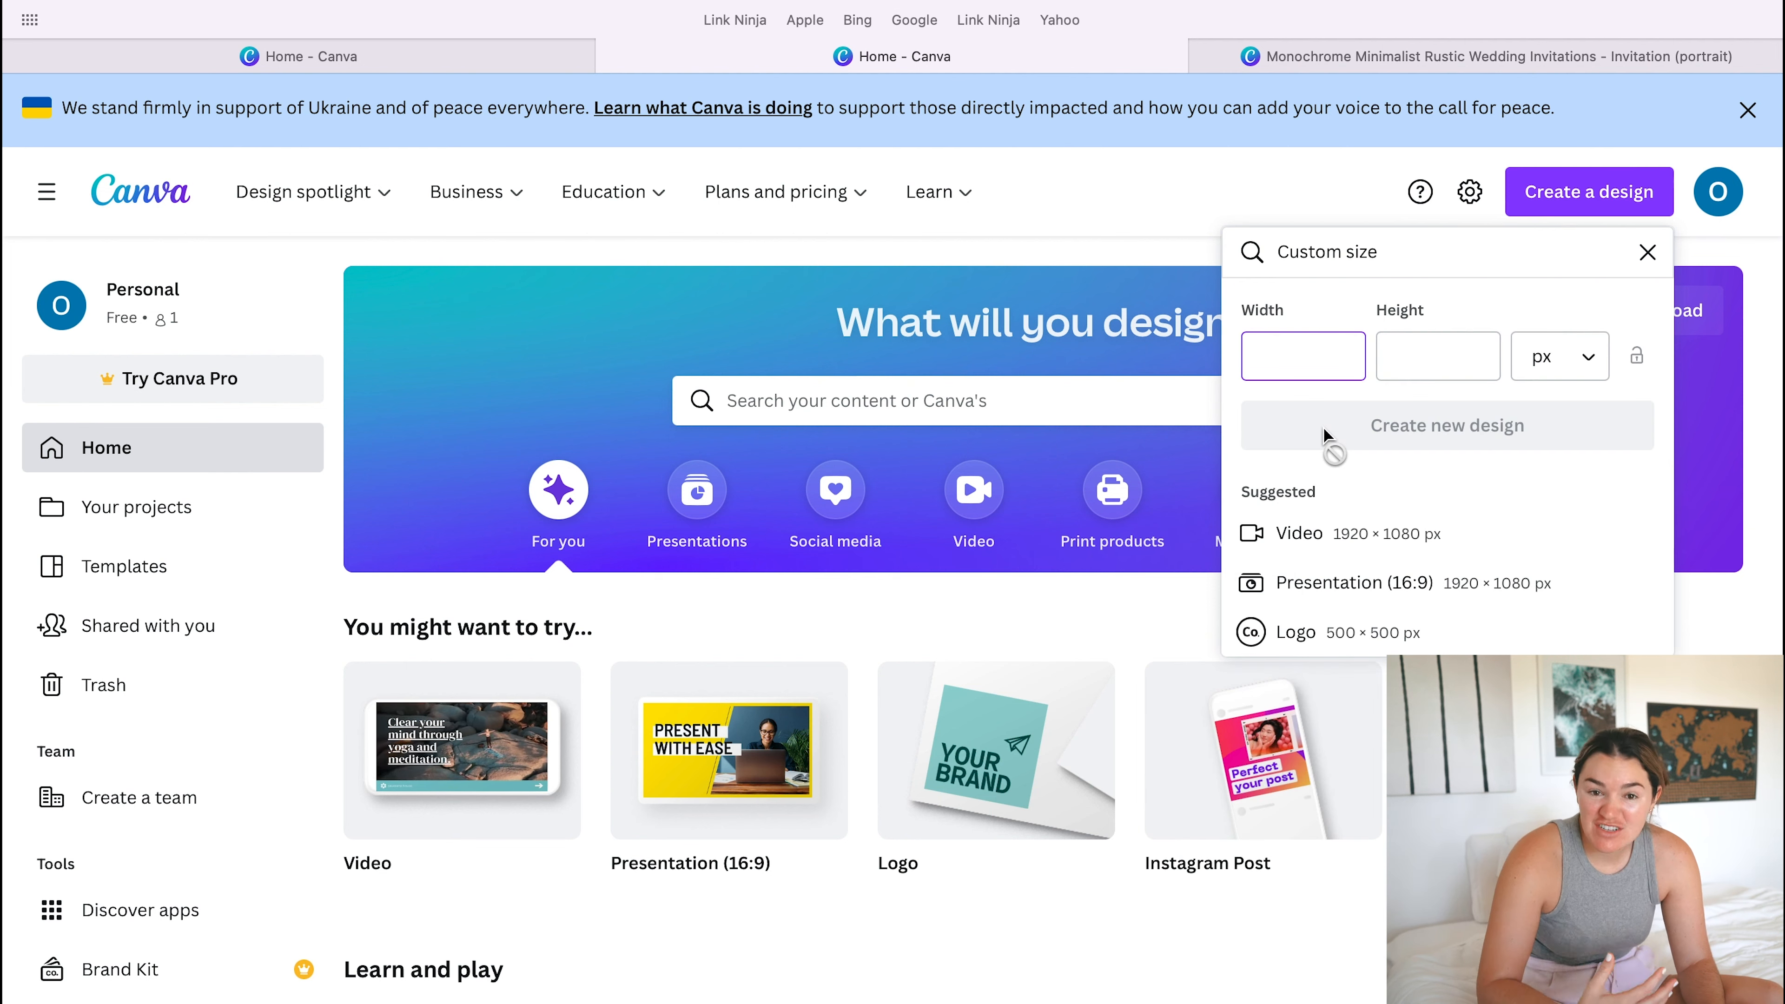
- Set the custom size to 5 in wide by 7 in high and create the blank design
{"action": "type", "text": "5"}
{"action": "left_click", "coordinate": [1391, 351]}
{"action": "type", "text": "7"}
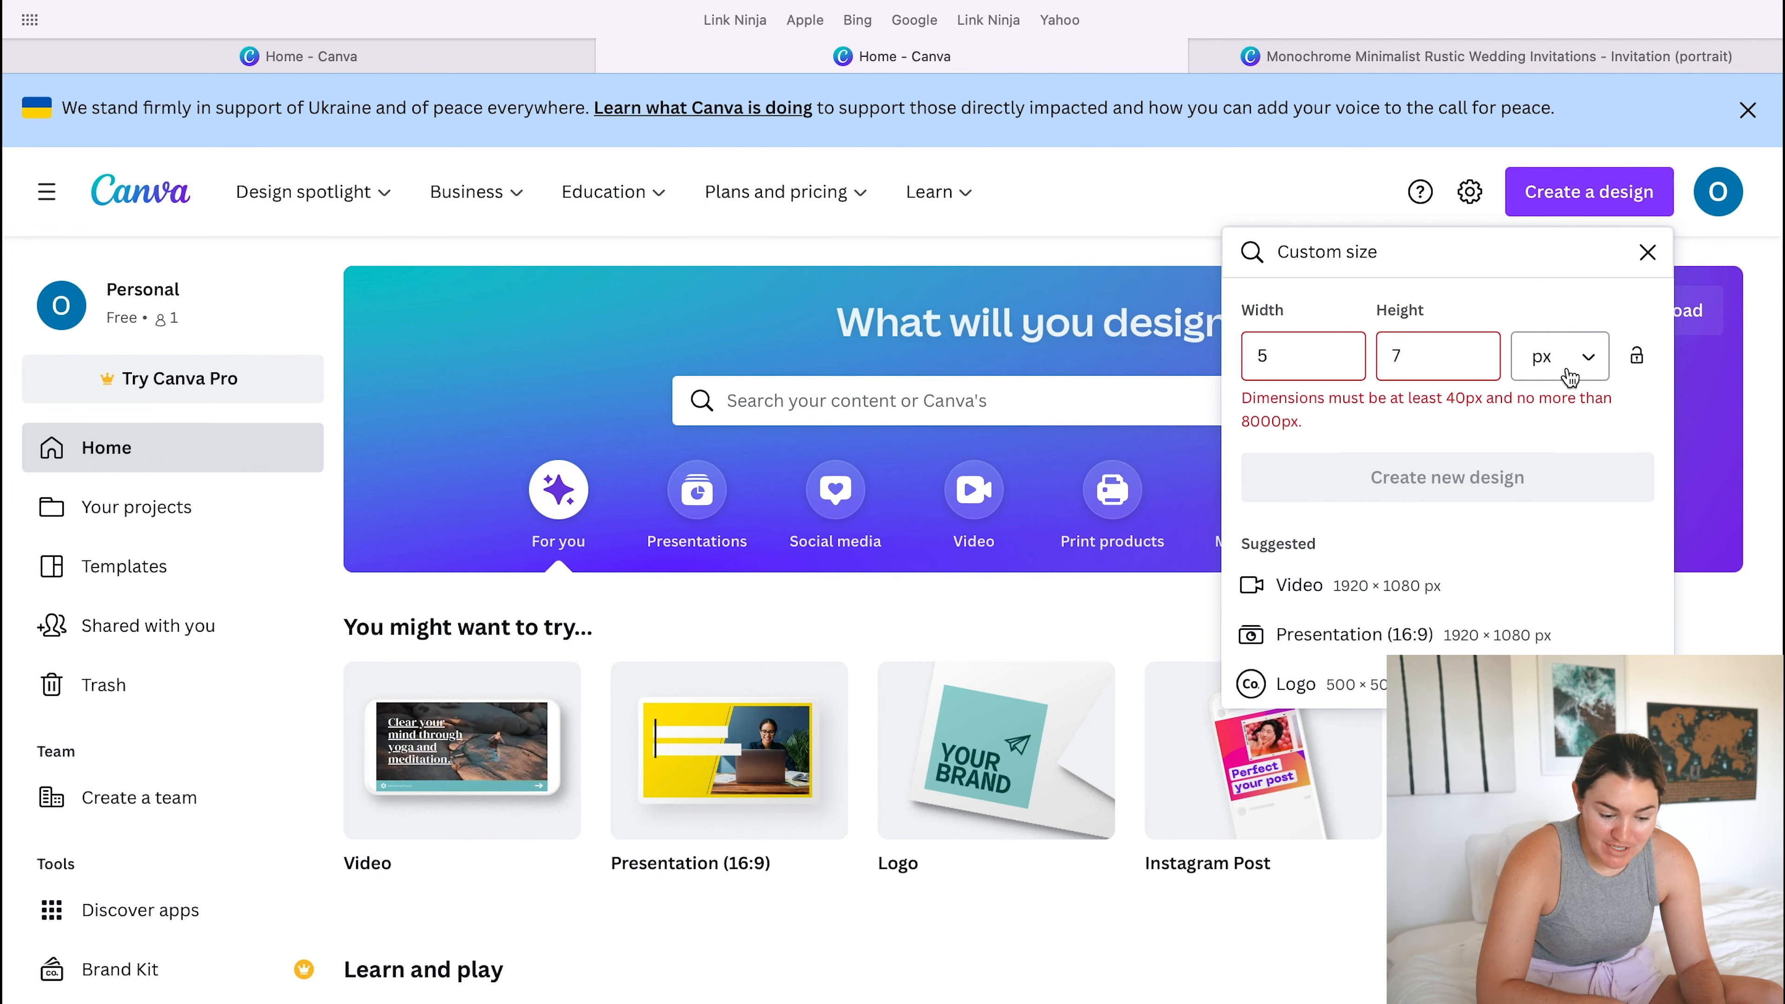
{"action": "left_click", "coordinate": [1566, 373]}
{"action": "left_click", "coordinate": [1545, 472]}
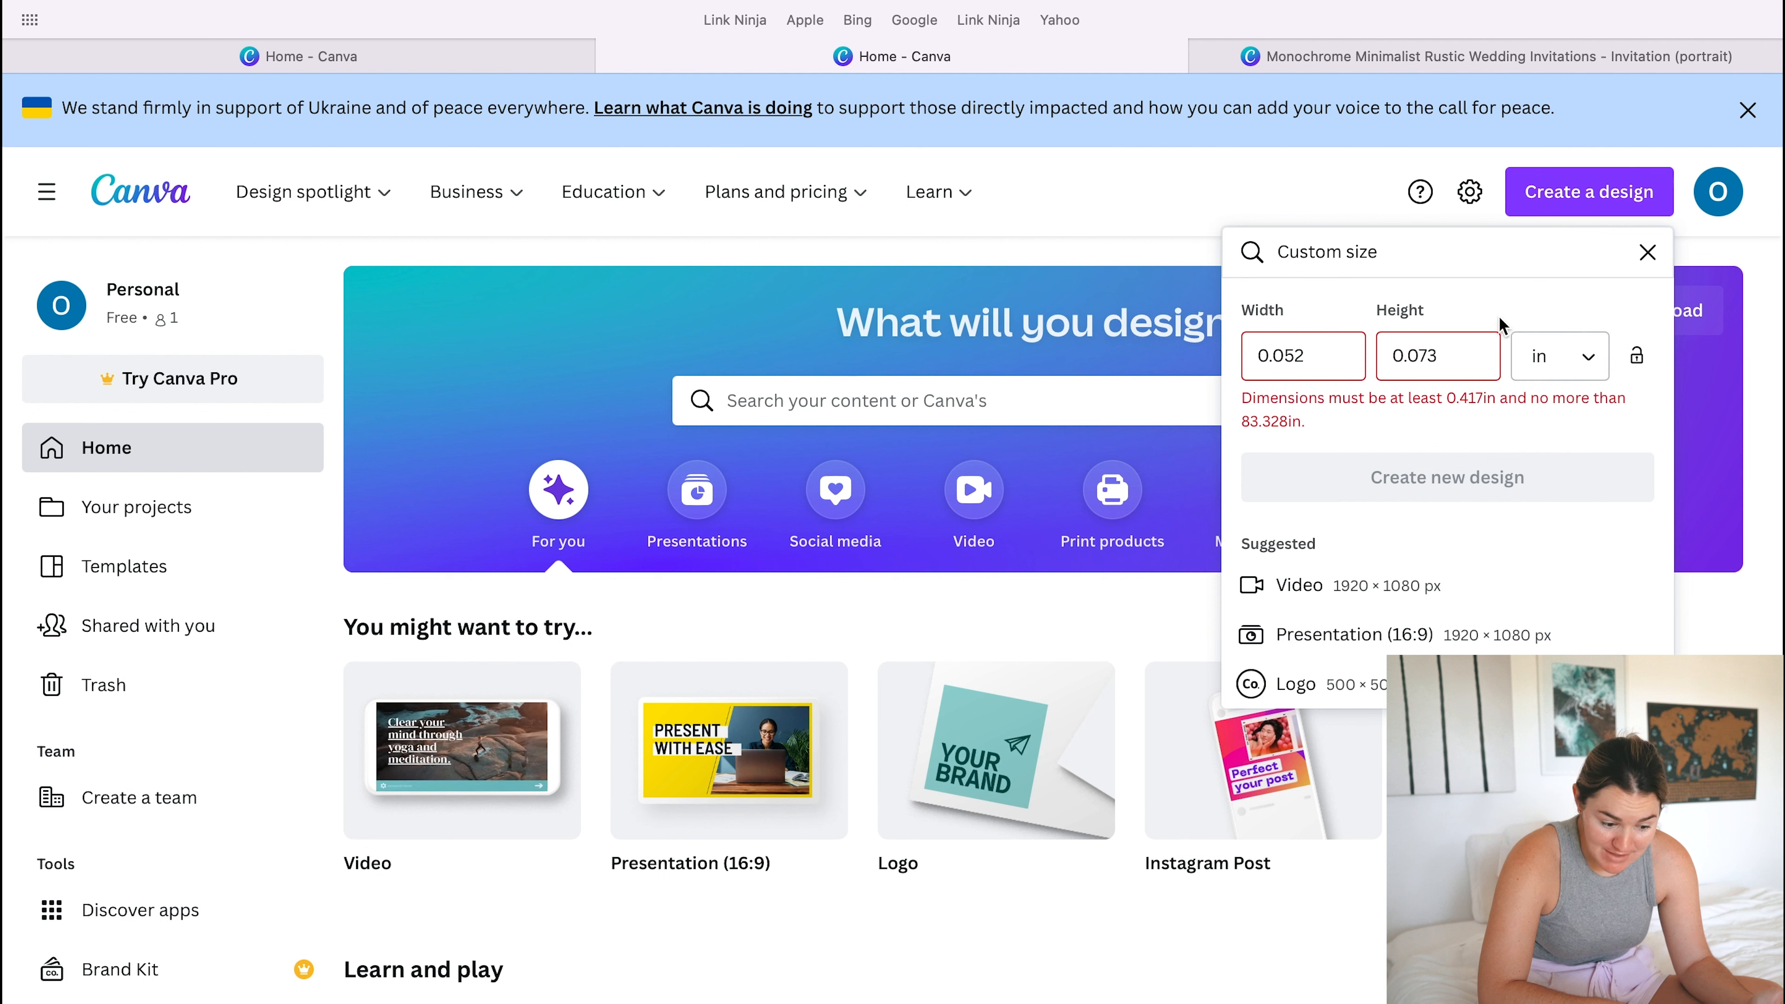
{"action": "double_click", "coordinate": [1288, 359]}
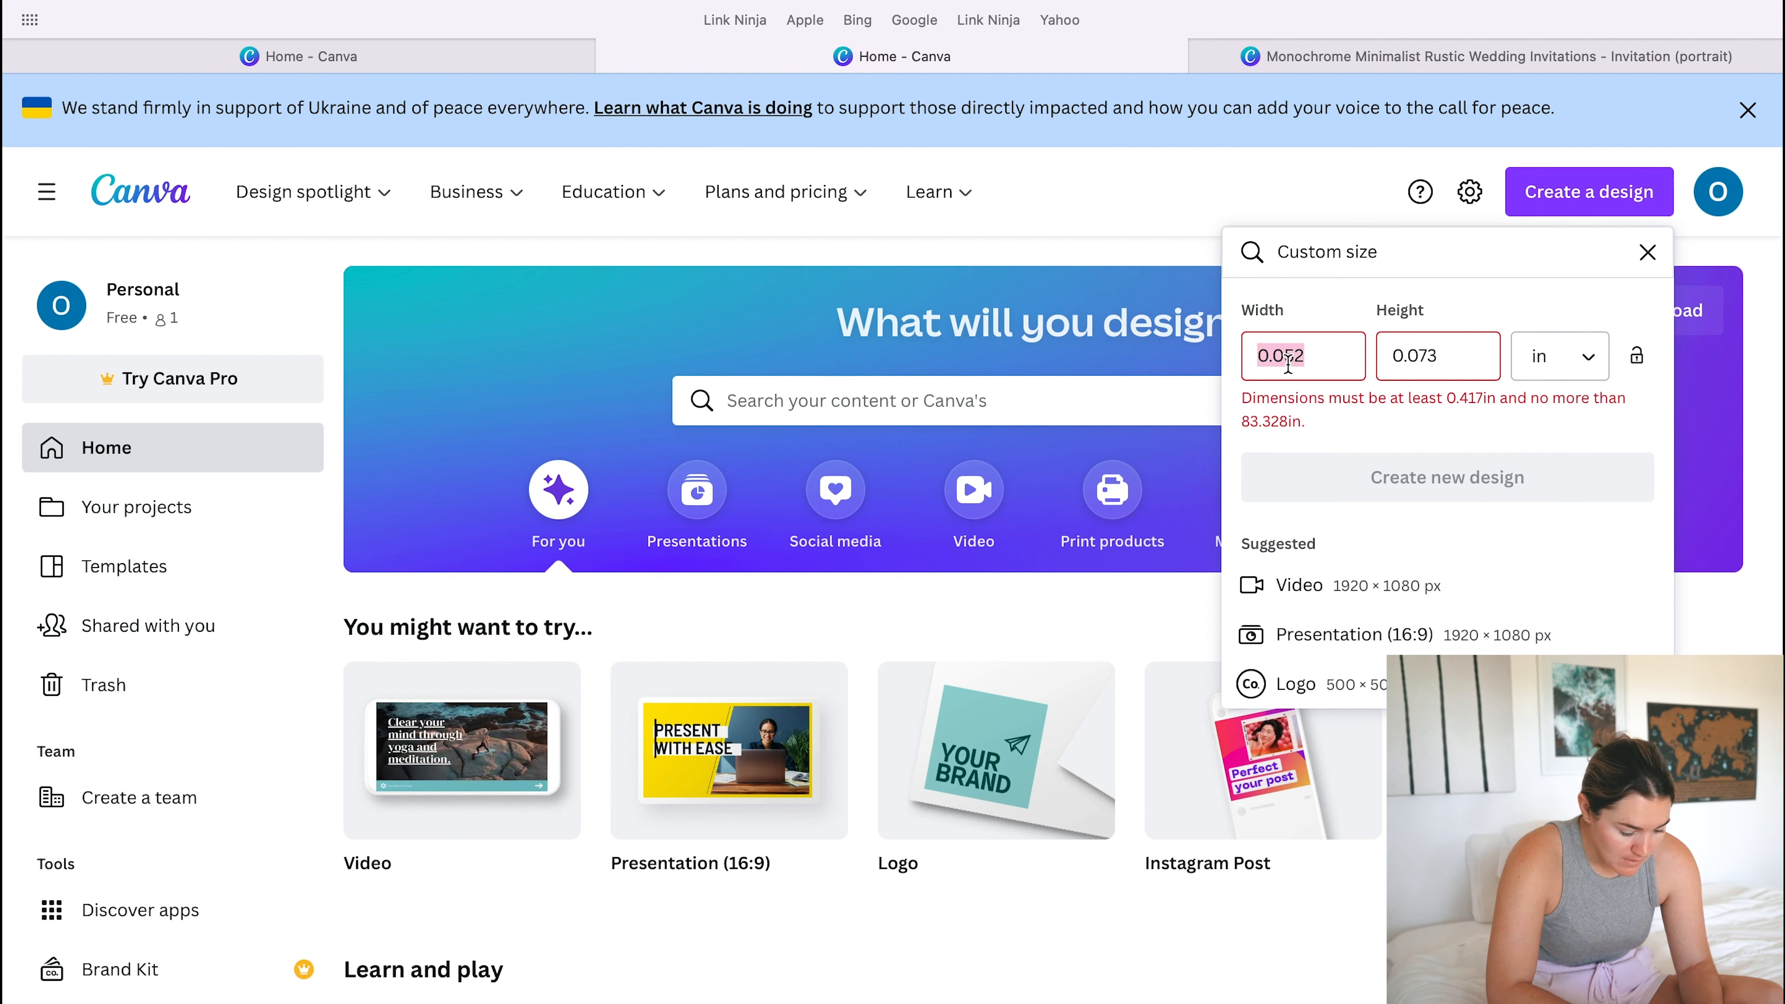
{"action": "type", "text": "5"}
{"action": "double_click", "coordinate": [1412, 358]}
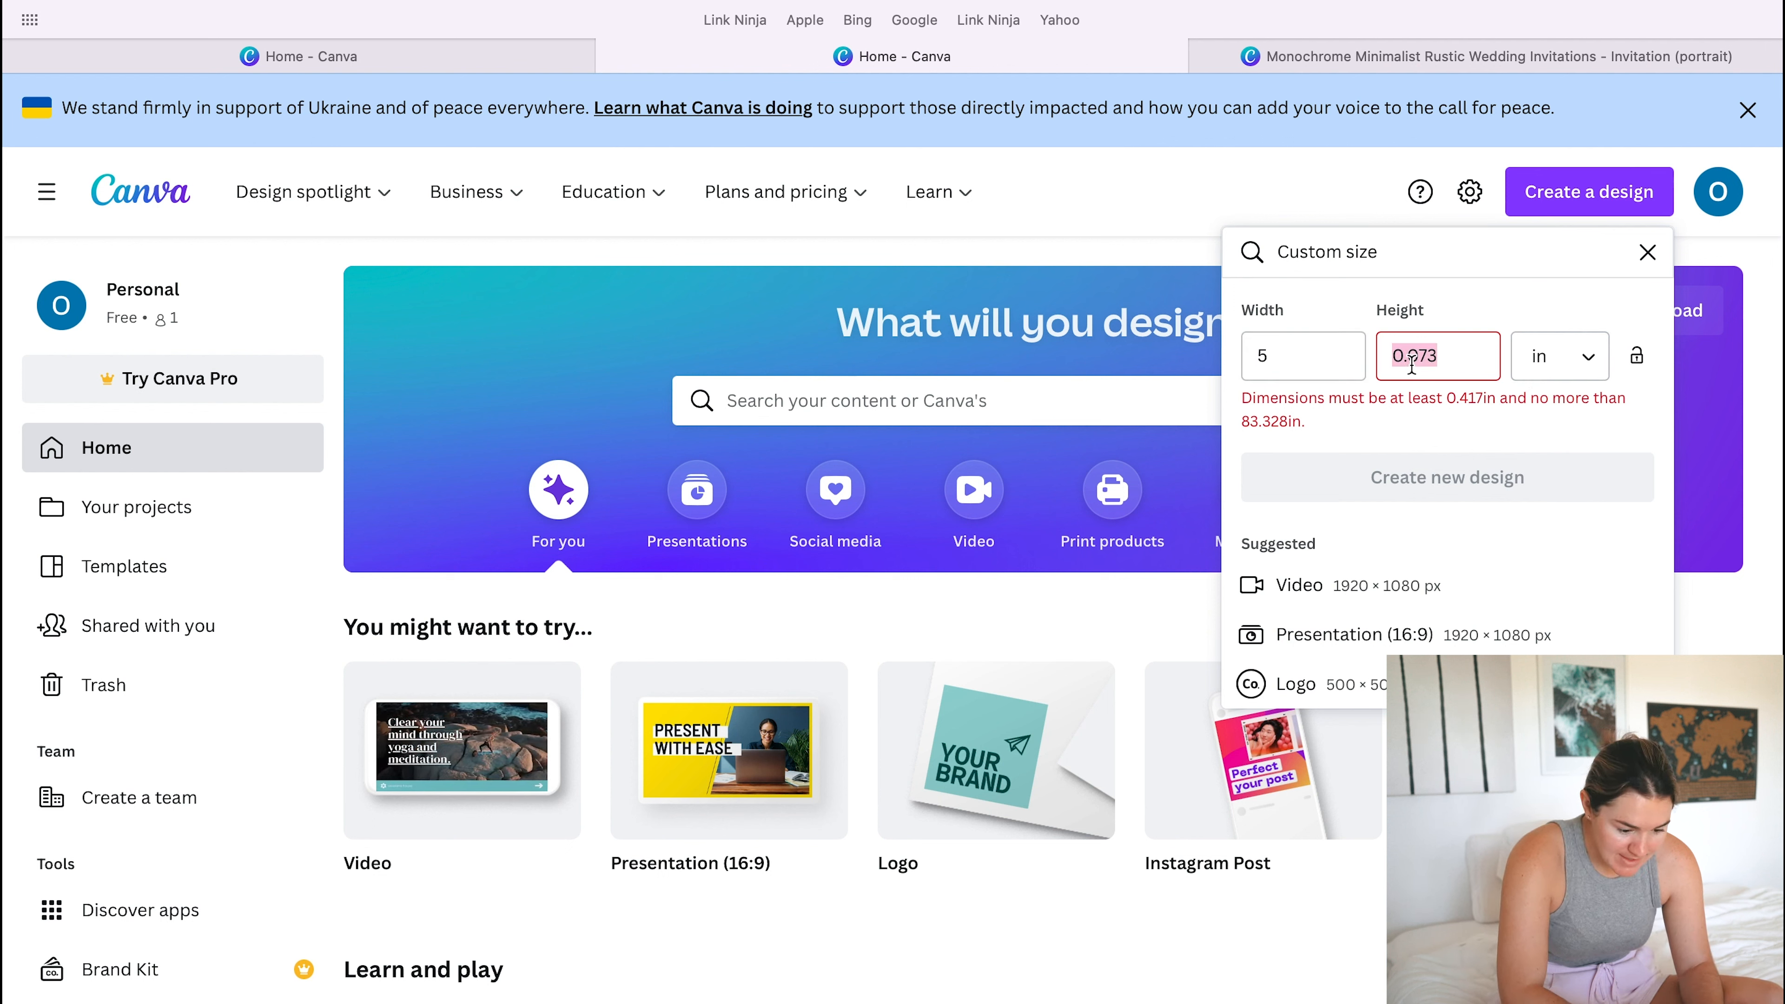
{"action": "type", "text": "7"}
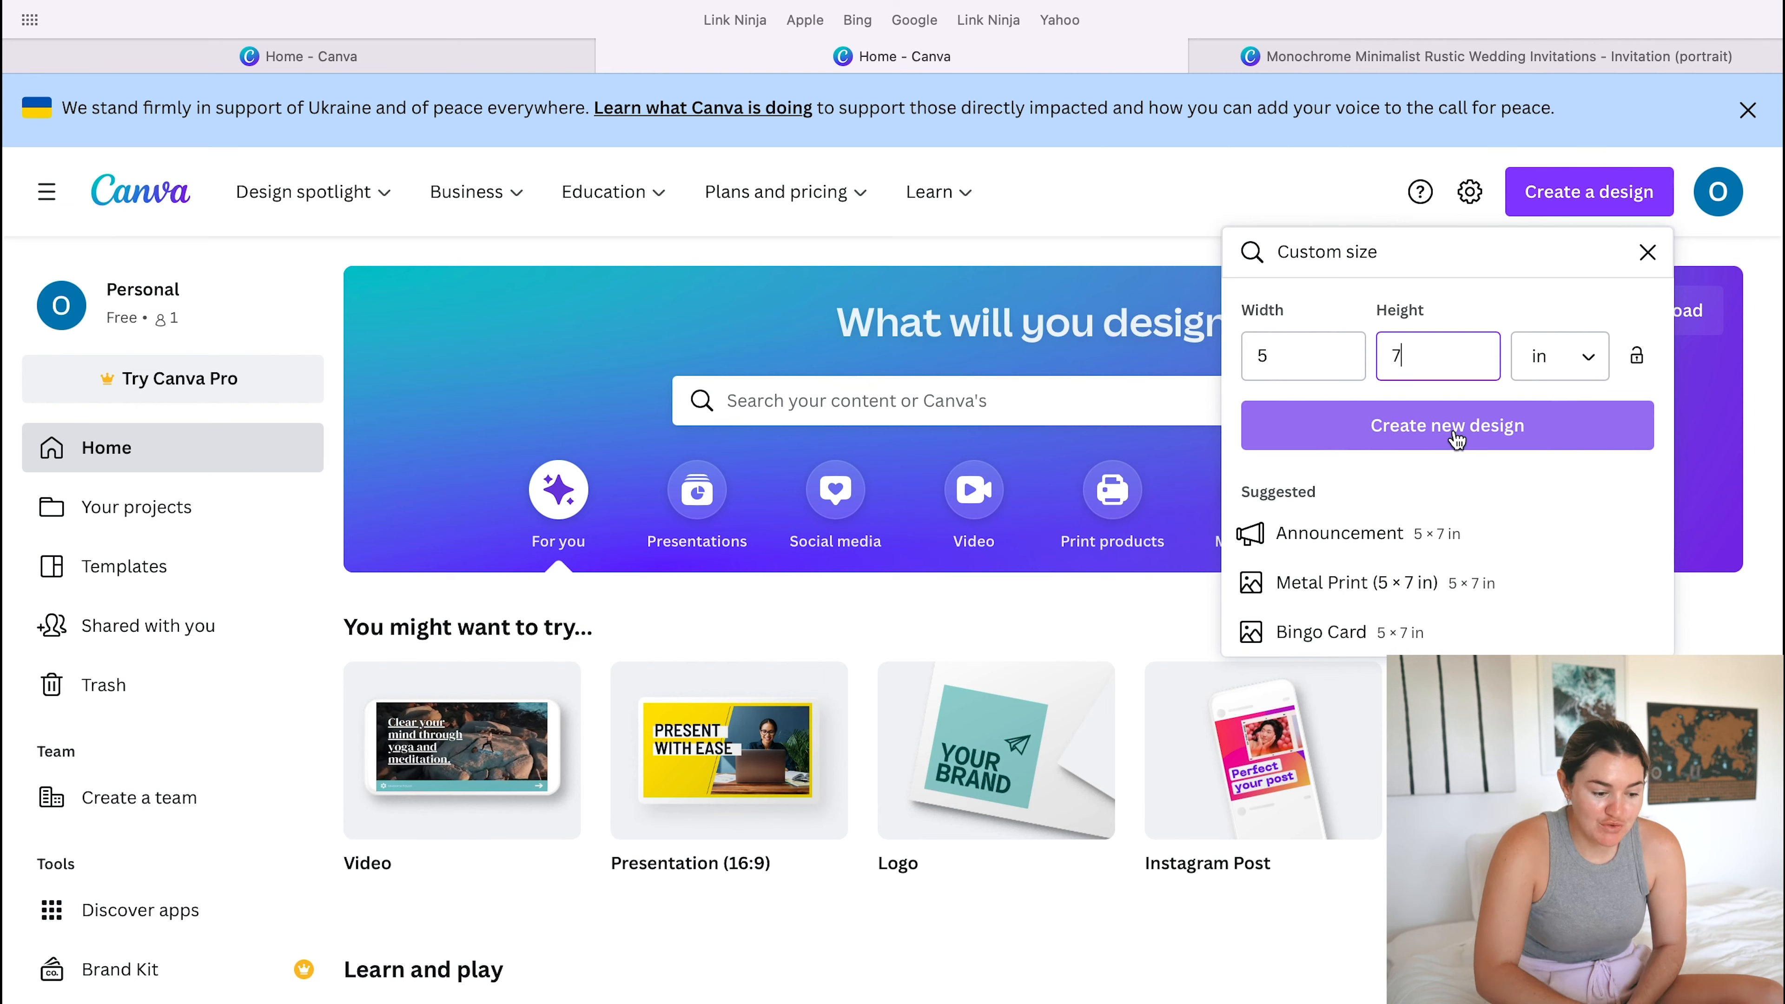
{"action": "left_click", "coordinate": [1449, 478]}
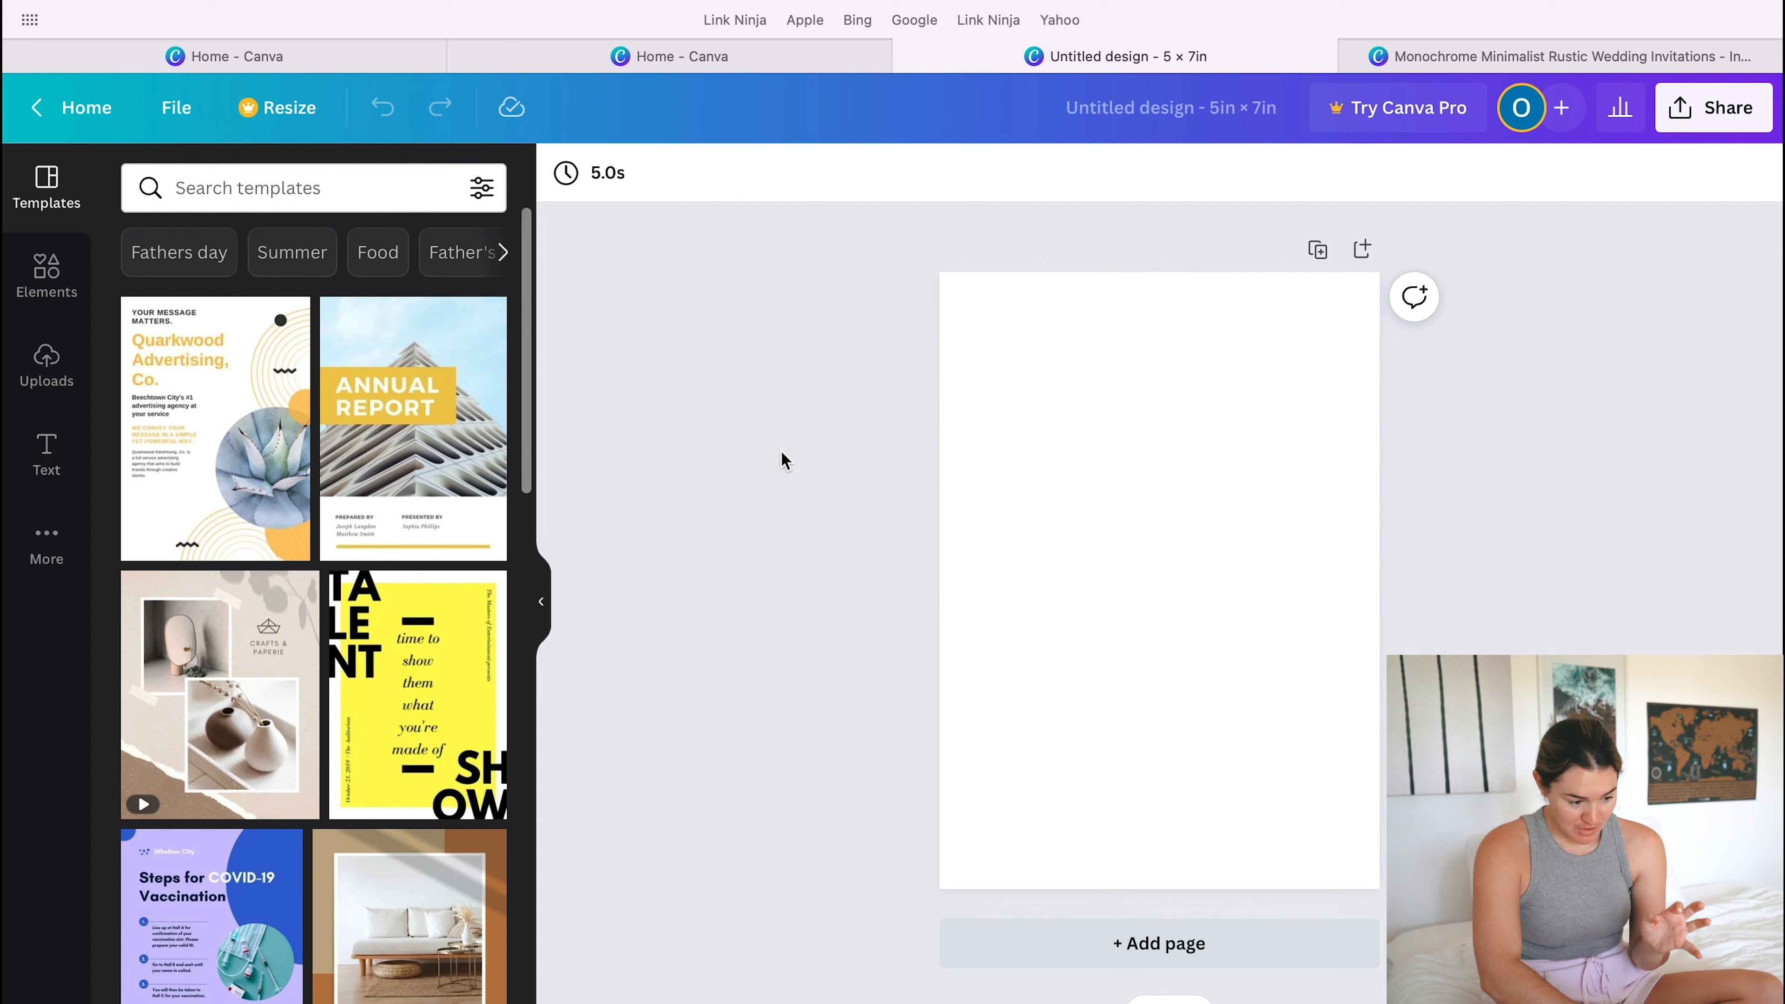
- Add a heading reading "SAVE THE DATE" and move it to the lower part of the page
{"action": "left_click", "coordinate": [45, 457]}
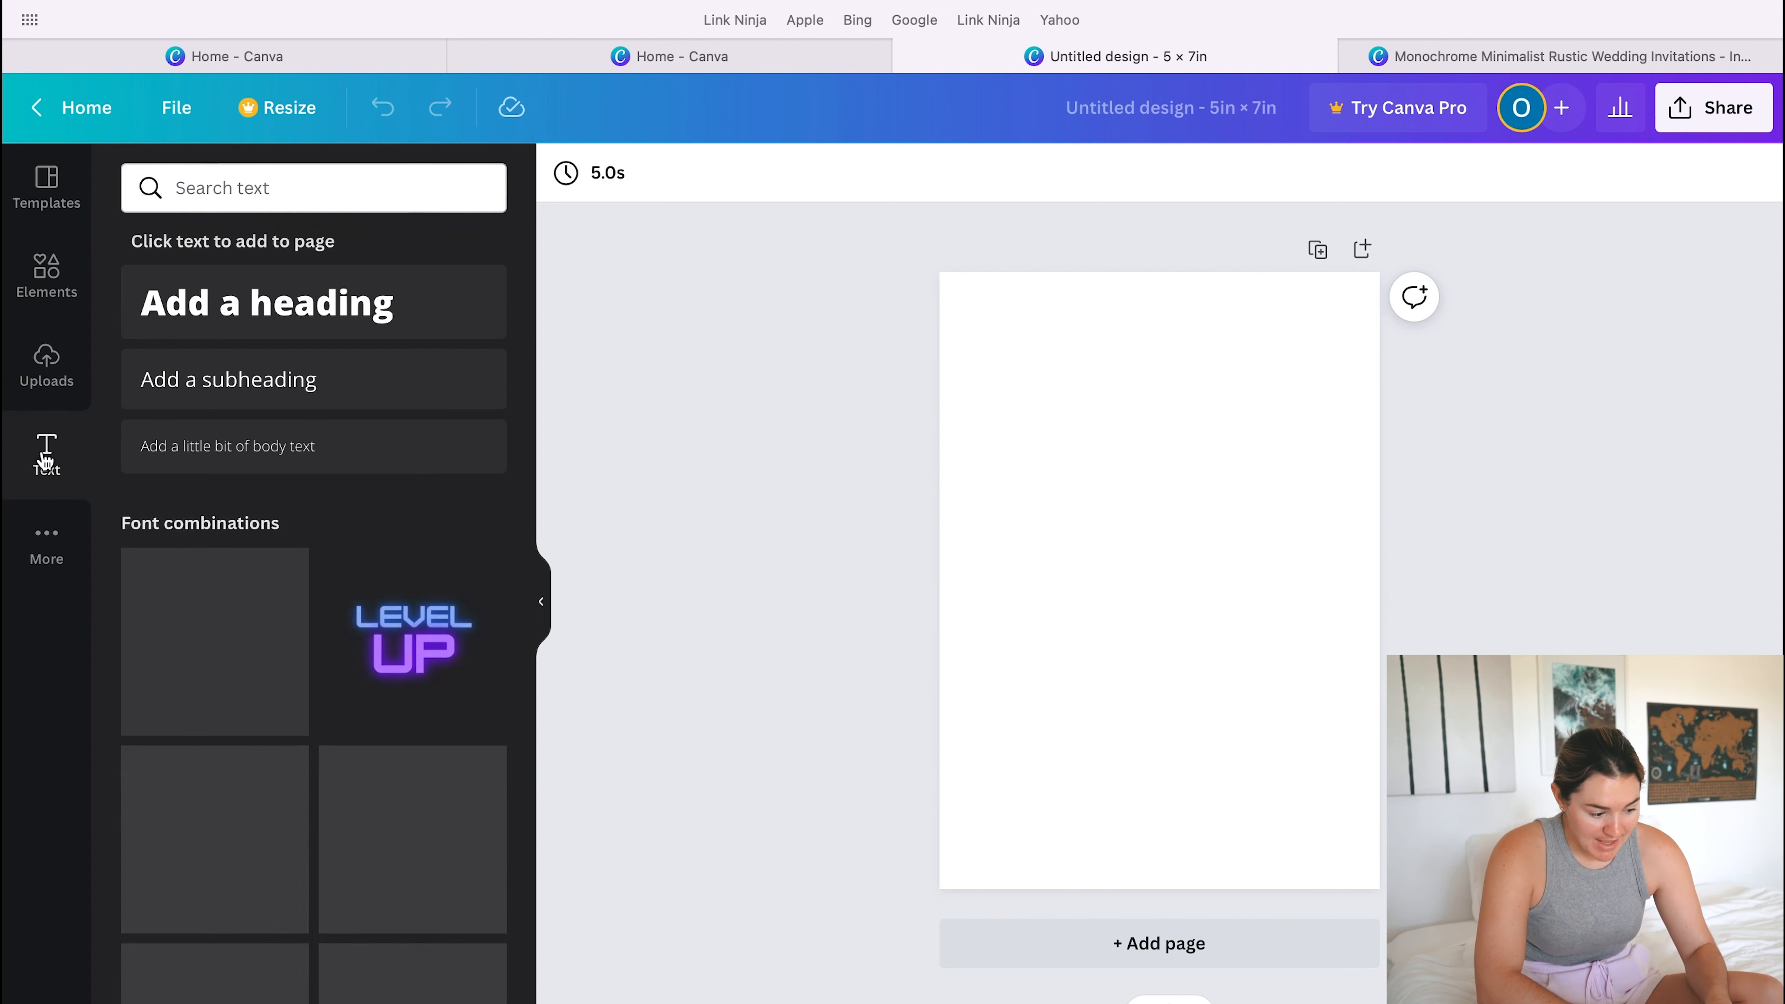
{"action": "left_click", "coordinate": [316, 306]}
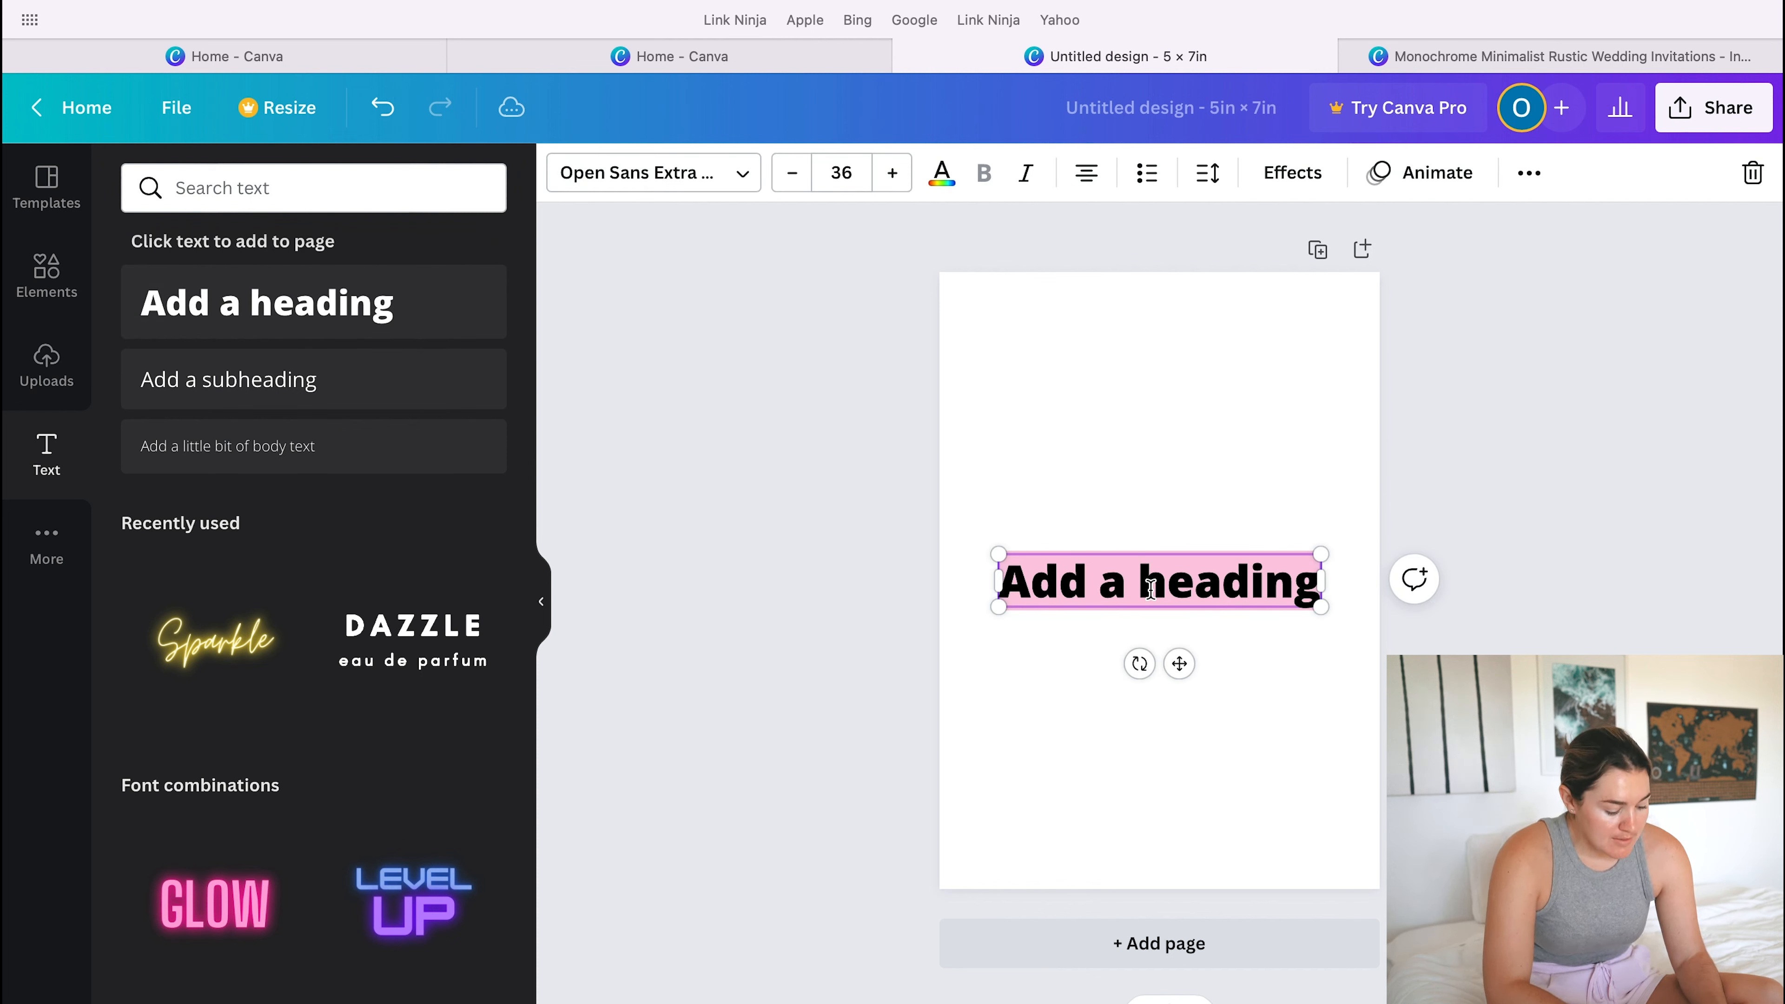
{"action": "type", "text": "SAVE THE DATE"}
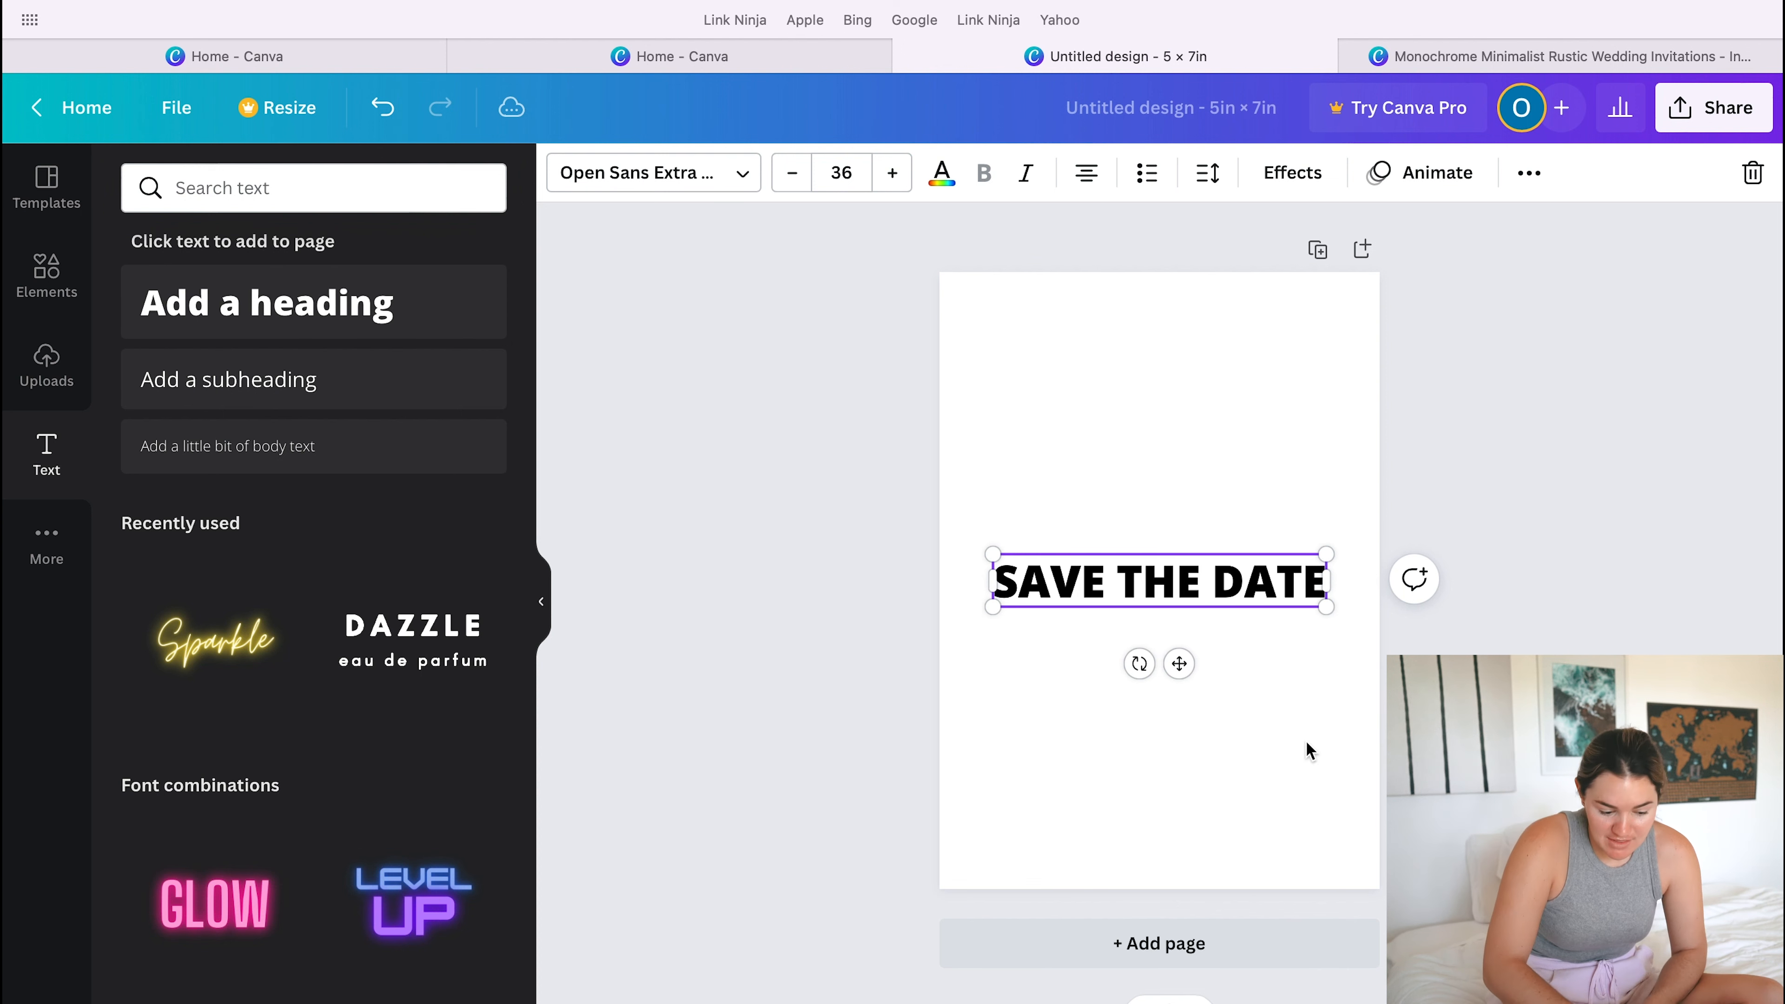
{"action": "left_click_drag", "start_coordinate": [1181, 664], "coordinate": [1173, 835]}
- Change the heading's font to Brittany and retype its text in lowercase as "save the date"
{"action": "double_click", "coordinate": [1151, 751]}
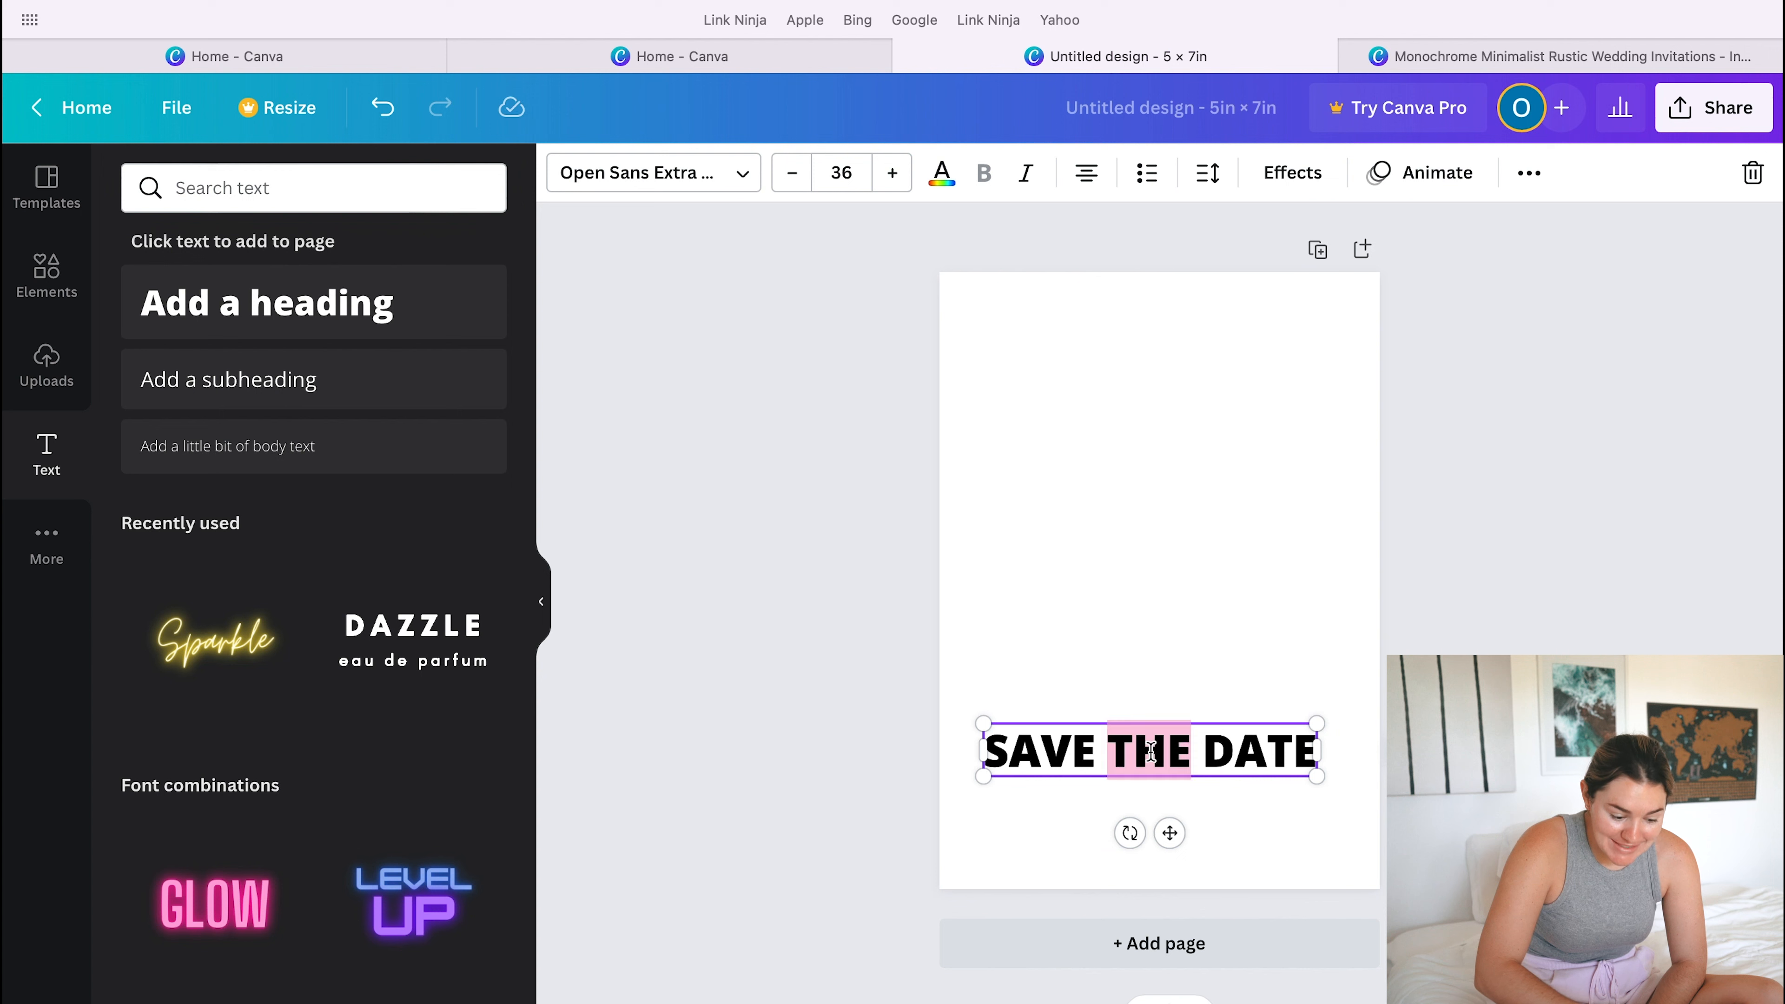
{"action": "triple_click", "coordinate": [1151, 750]}
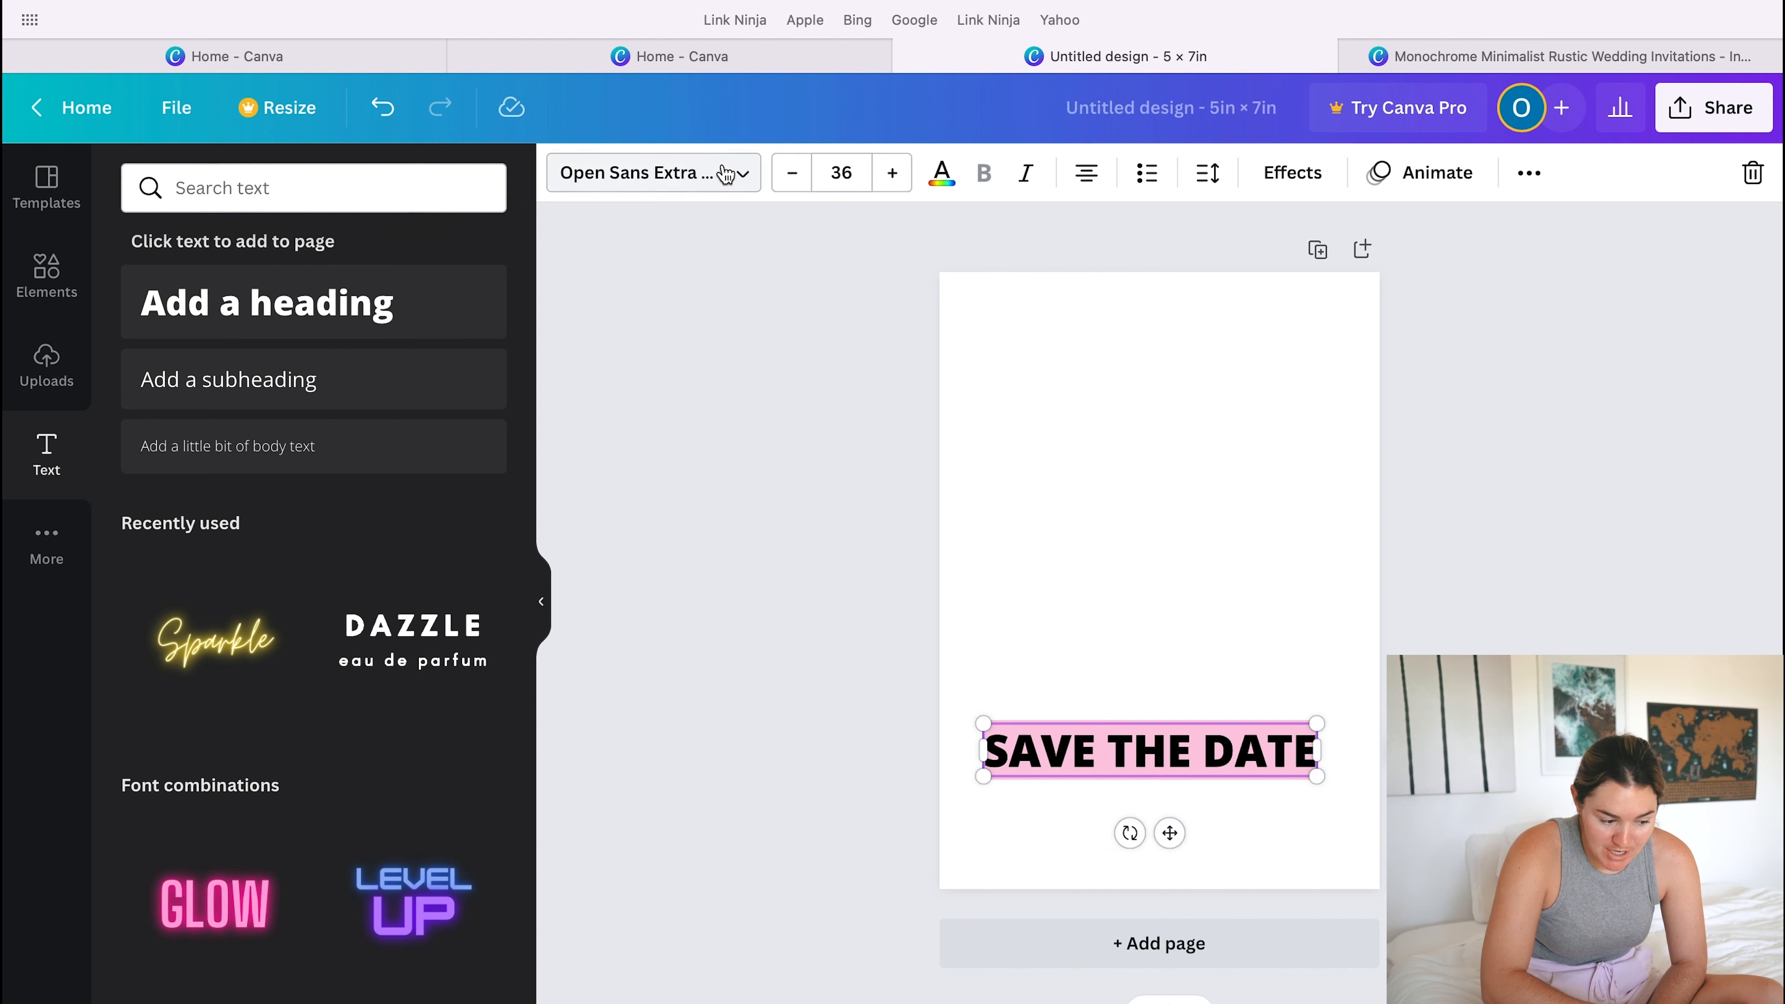
{"action": "left_click", "coordinate": [742, 174]}
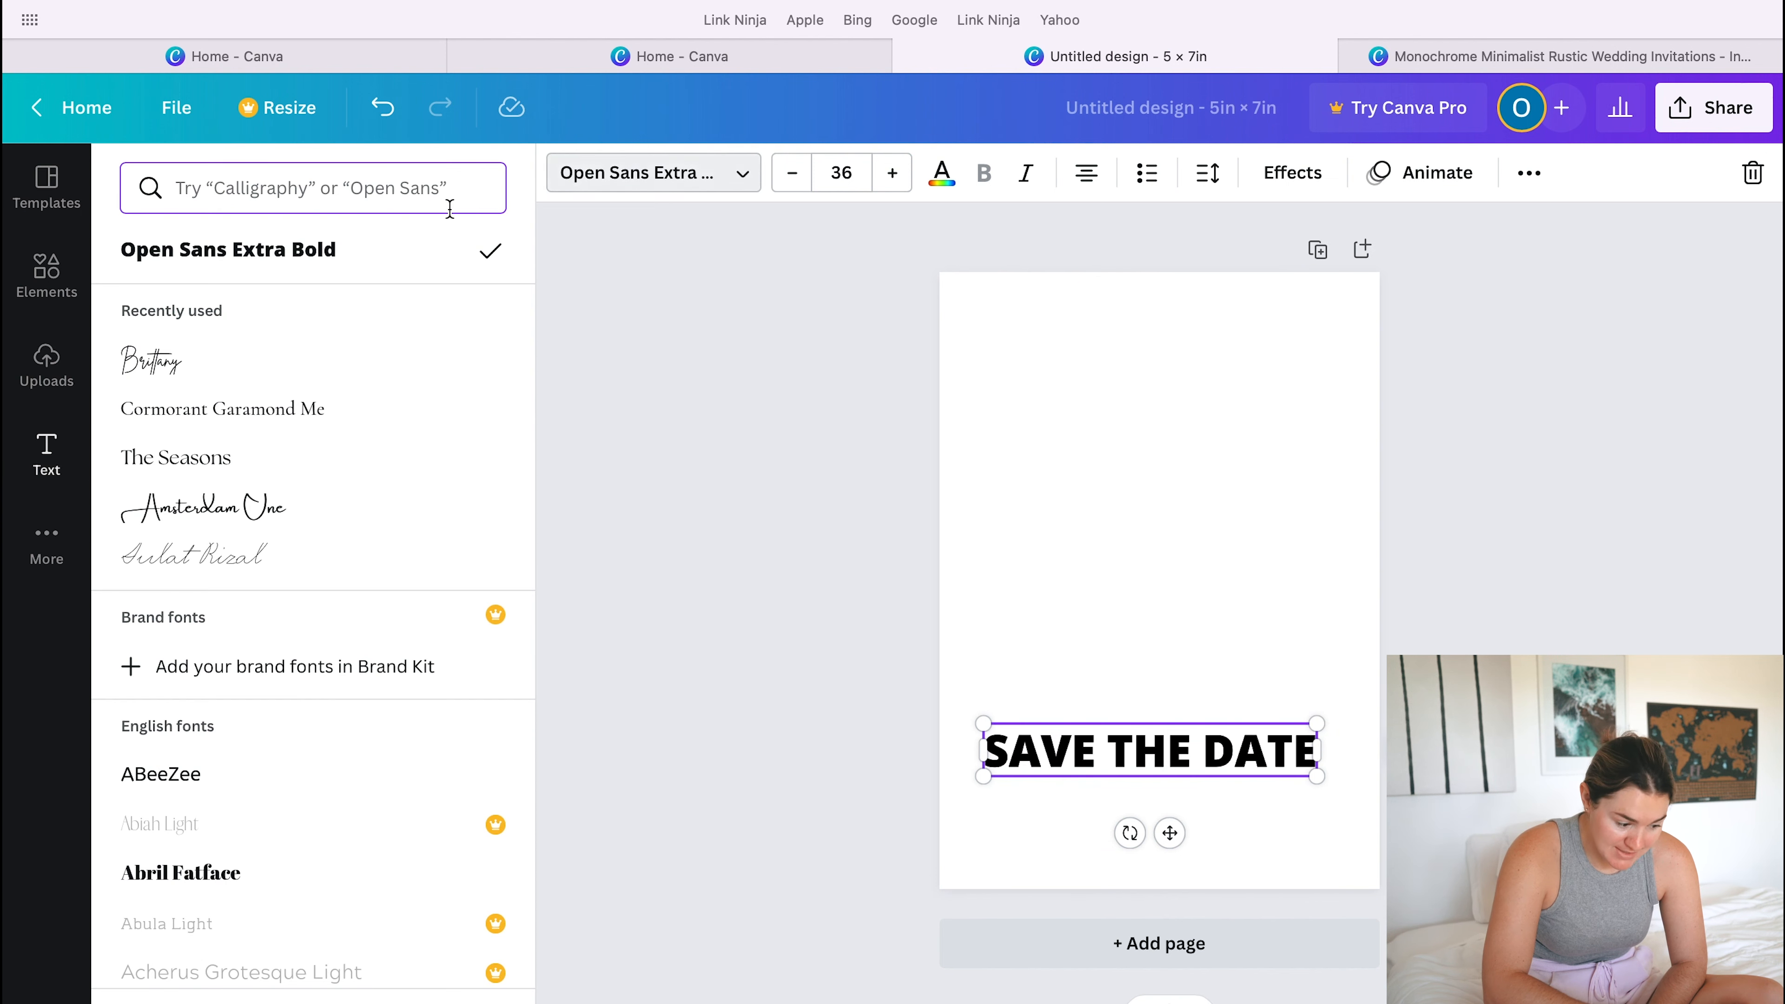
{"action": "left_click", "coordinate": [235, 371]}
{"action": "left_click", "coordinate": [1271, 803]}
{"action": "left_click_drag", "start_coordinate": [1270, 803], "coordinate": [1014, 741]}
{"action": "type", "text": "sa"}
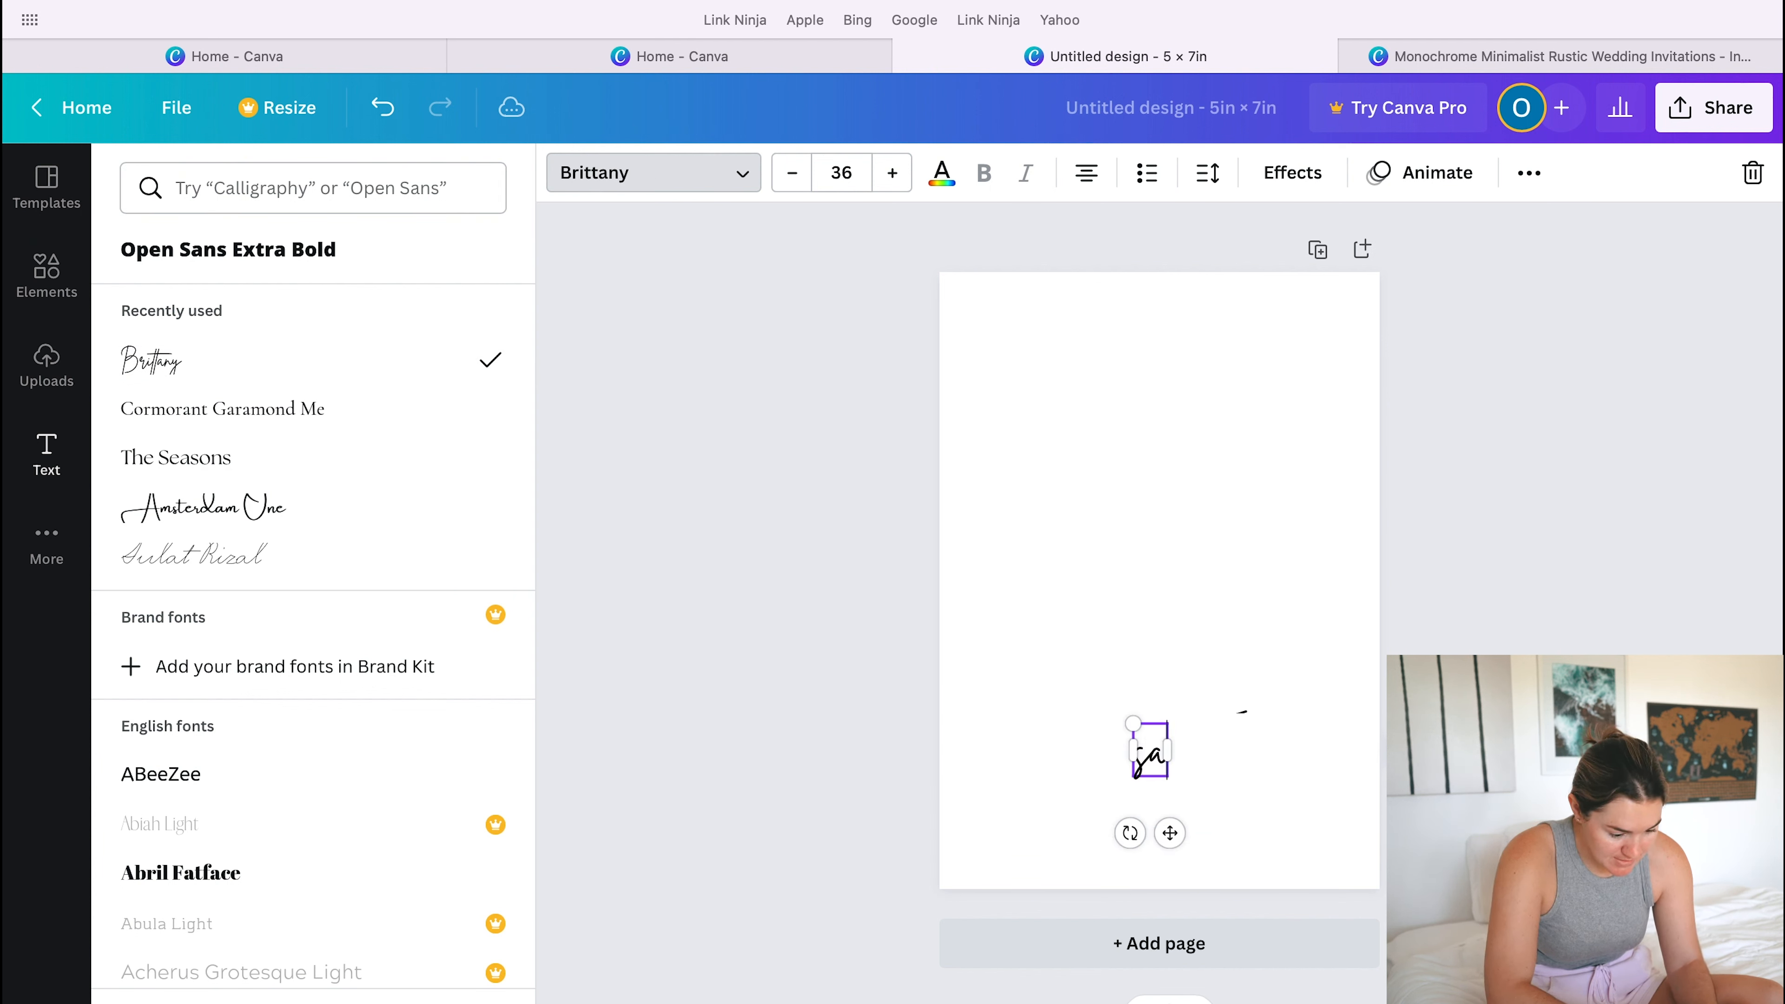
{"action": "type", "text": "ve the date"}
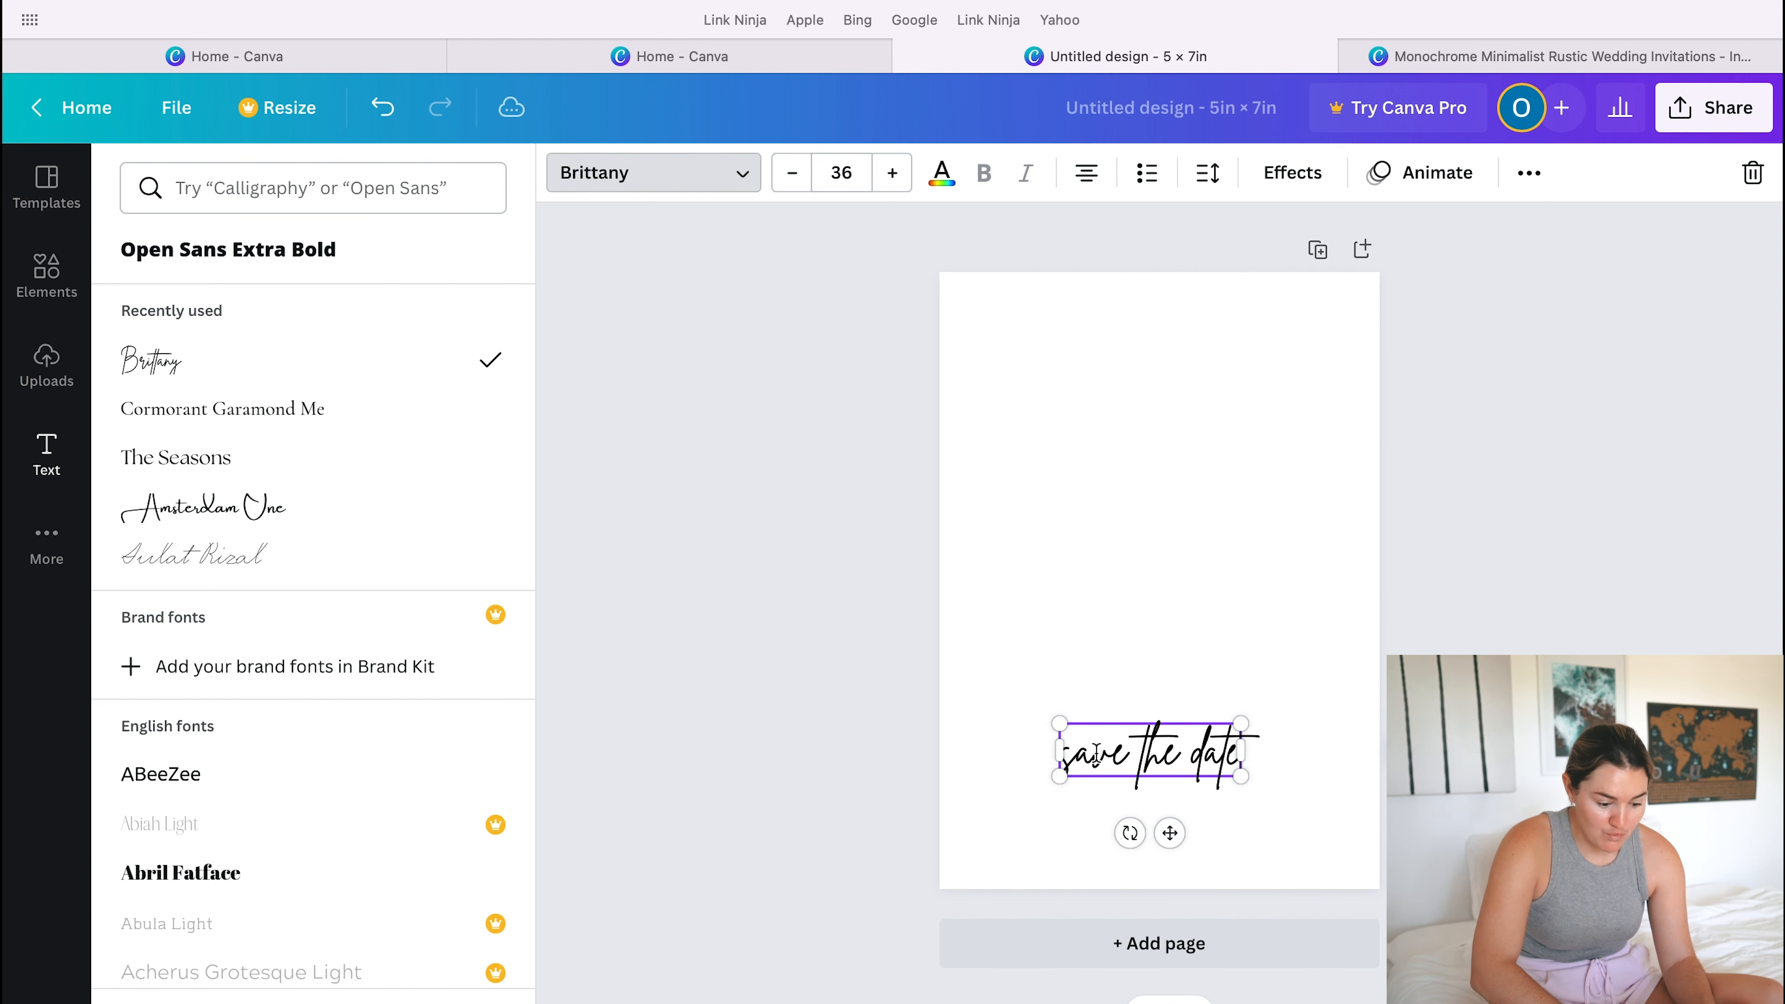
- Increase the font size of the "save the date" heading to 55
{"action": "triple_click", "coordinate": [1118, 763]}
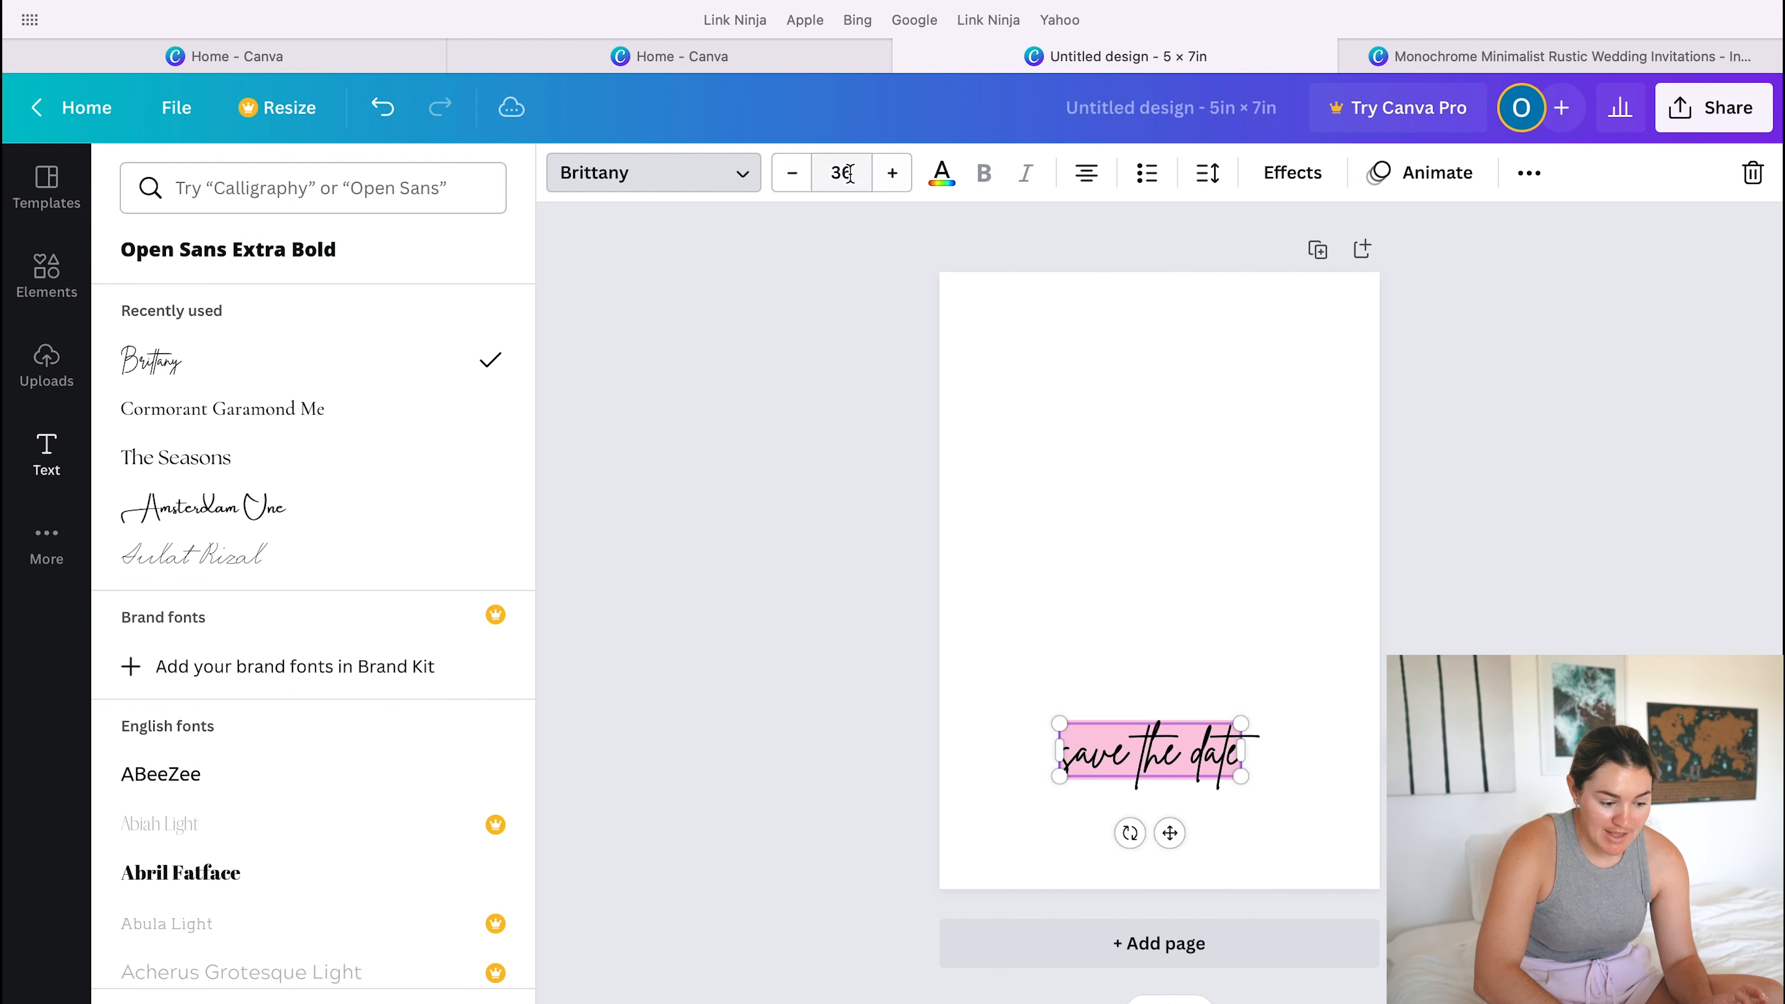
{"action": "left_click", "coordinate": [892, 180]}
{"action": "left_click", "coordinate": [892, 180]}
{"action": "left_click", "coordinate": [894, 184]}
{"action": "left_click", "coordinate": [894, 184]}
{"action": "left_click", "coordinate": [893, 184]}
{"action": "left_click", "coordinate": [892, 184]}
{"action": "left_click", "coordinate": [892, 184]}
{"action": "left_click", "coordinate": [893, 184]}
{"action": "key", "text": "Escape"}
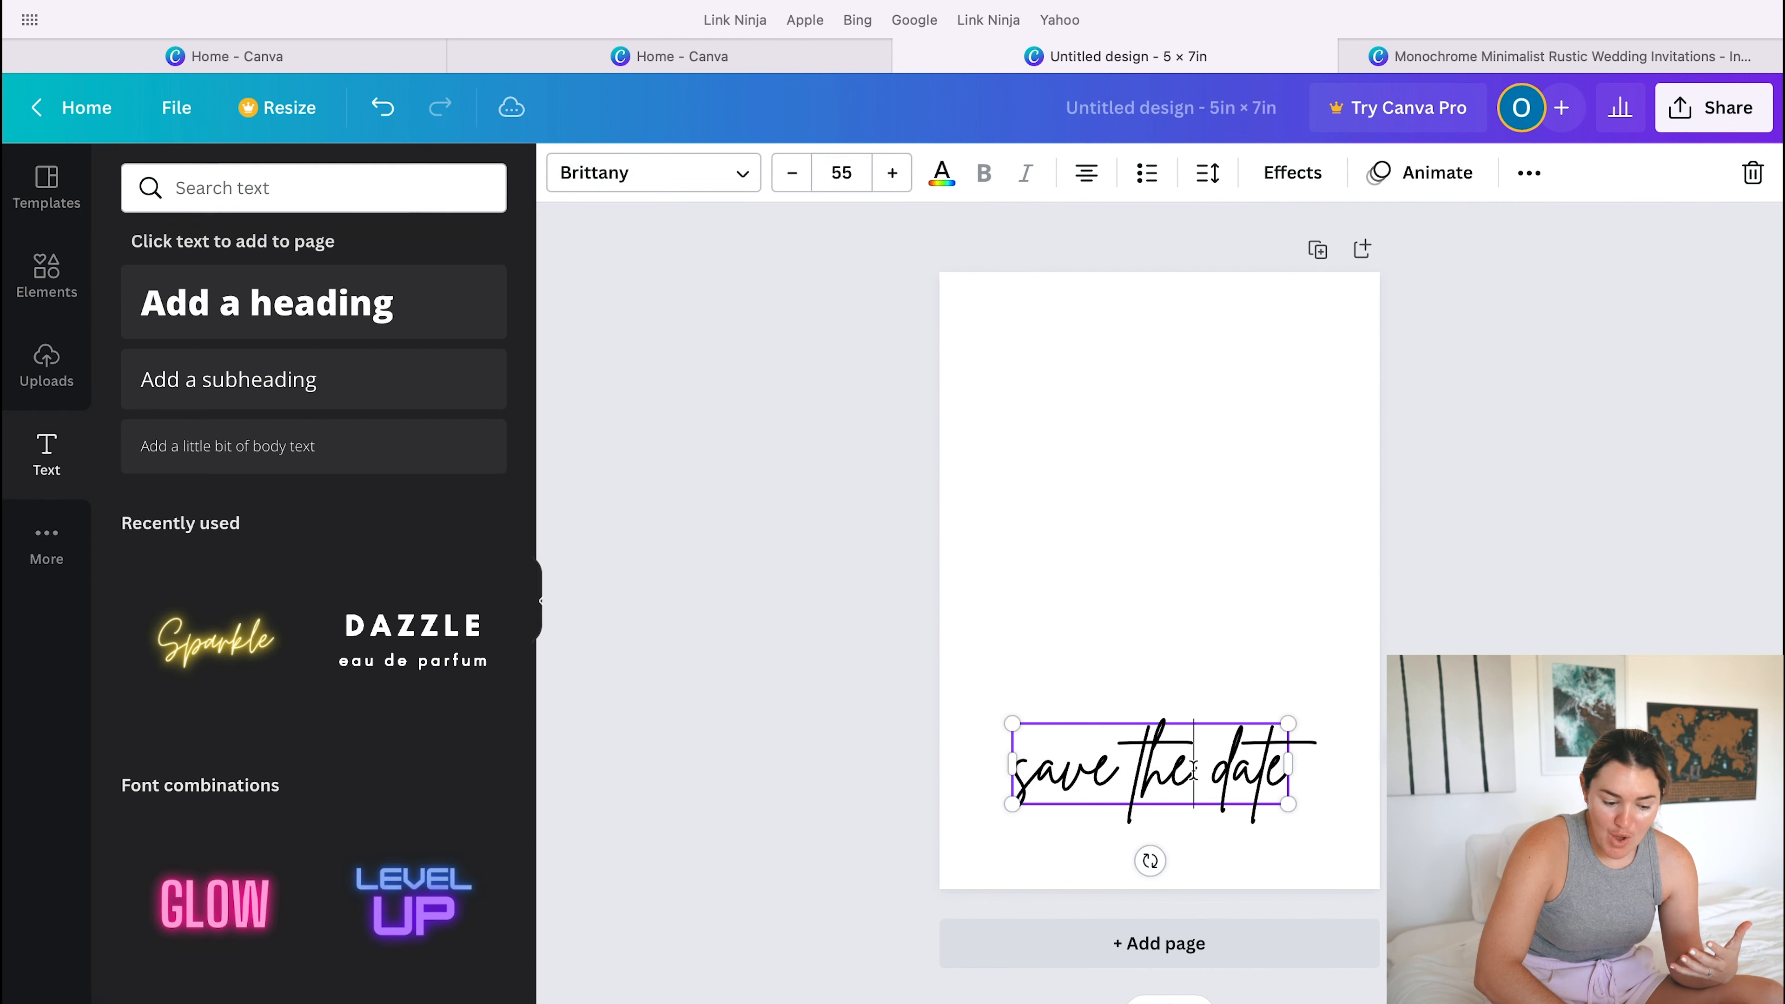
- Shift the "save the date" heading slightly down and to the right, and deselect it
{"action": "left_click", "coordinate": [1250, 843]}
{"action": "left_click_drag", "start_coordinate": [1195, 777], "coordinate": [1209, 793]}
{"action": "left_click", "coordinate": [1203, 627]}
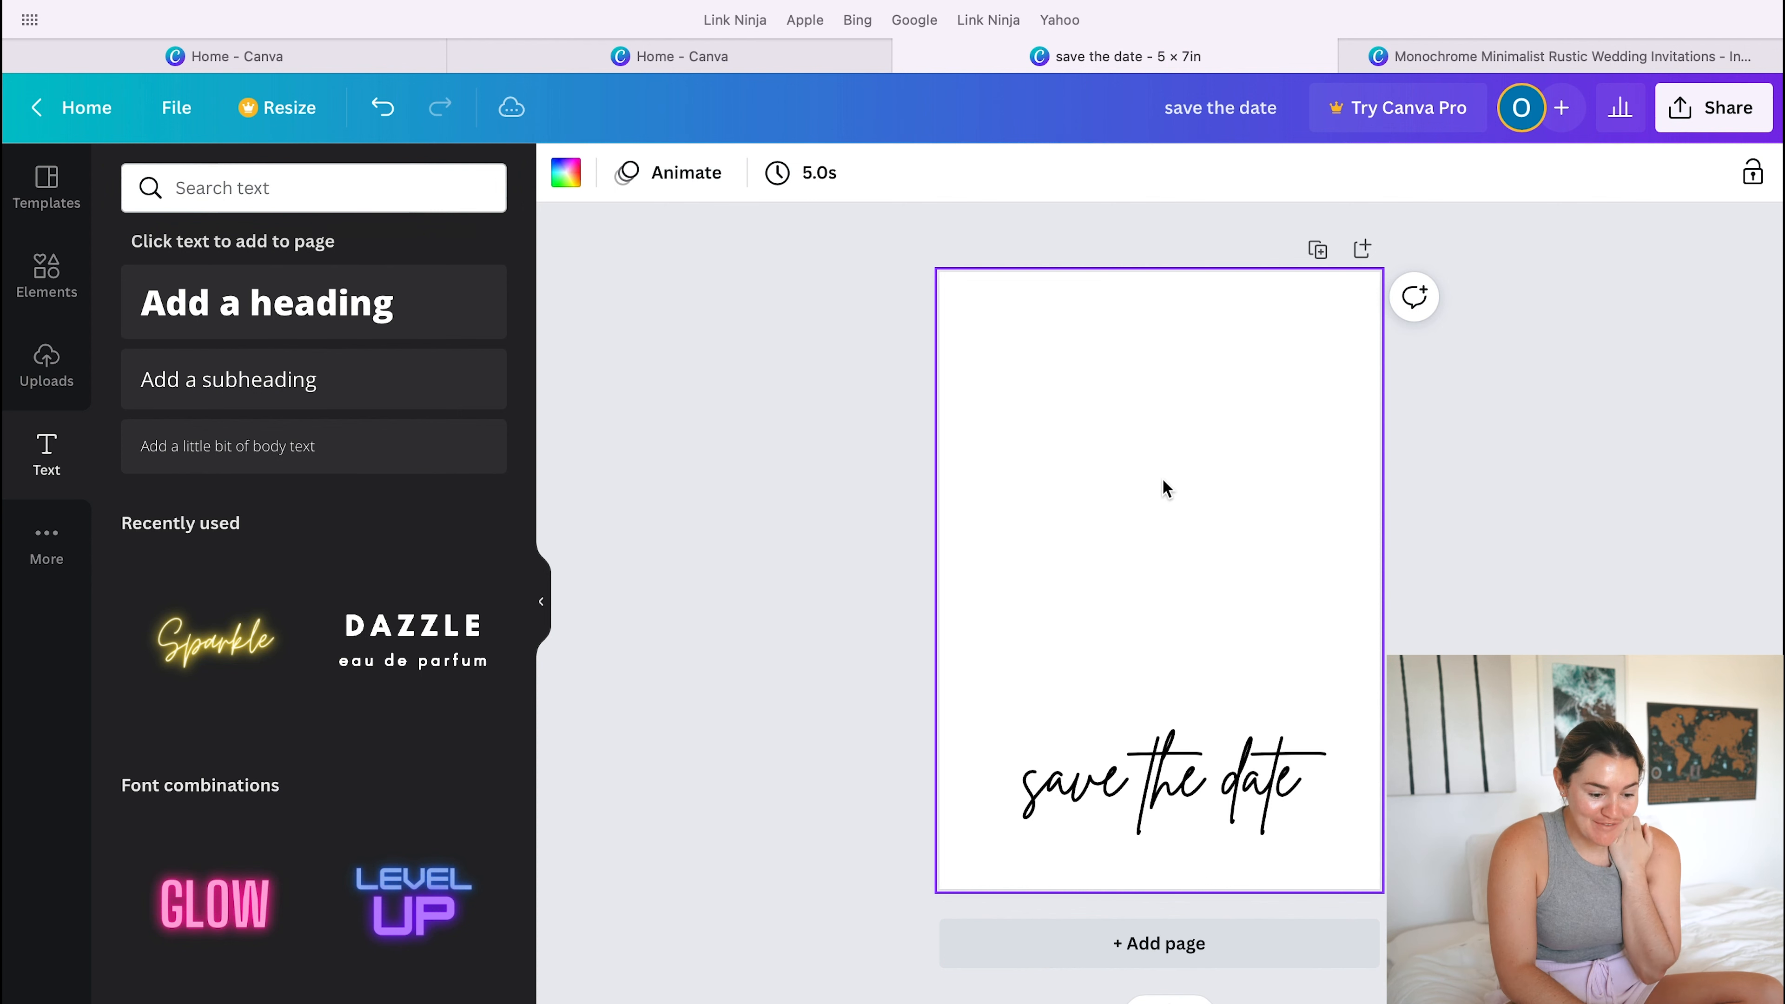
- Switch to the "Monochrome Minimalist Rustic Wedding Invitations" design and review the layout of page 1
{"action": "left_click", "coordinate": [1511, 55]}
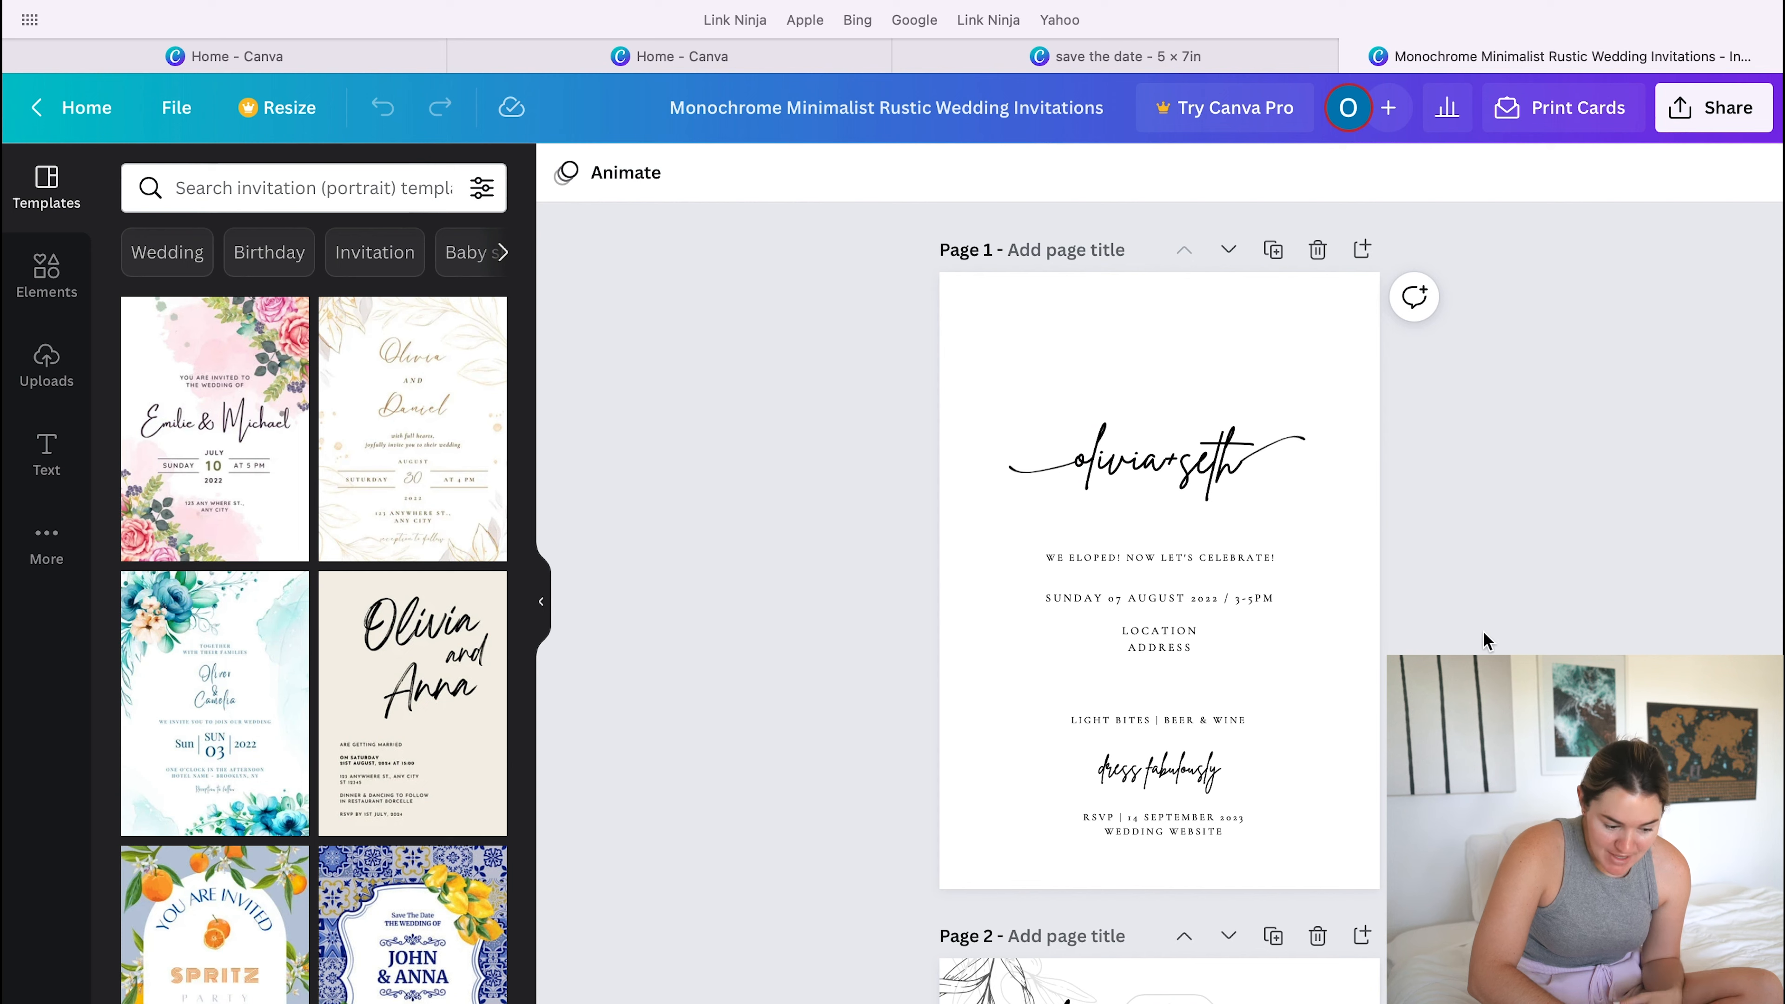
{"action": "scroll", "coordinate": [1488, 640], "scroll_direction": "down", "scroll_amount": 2}
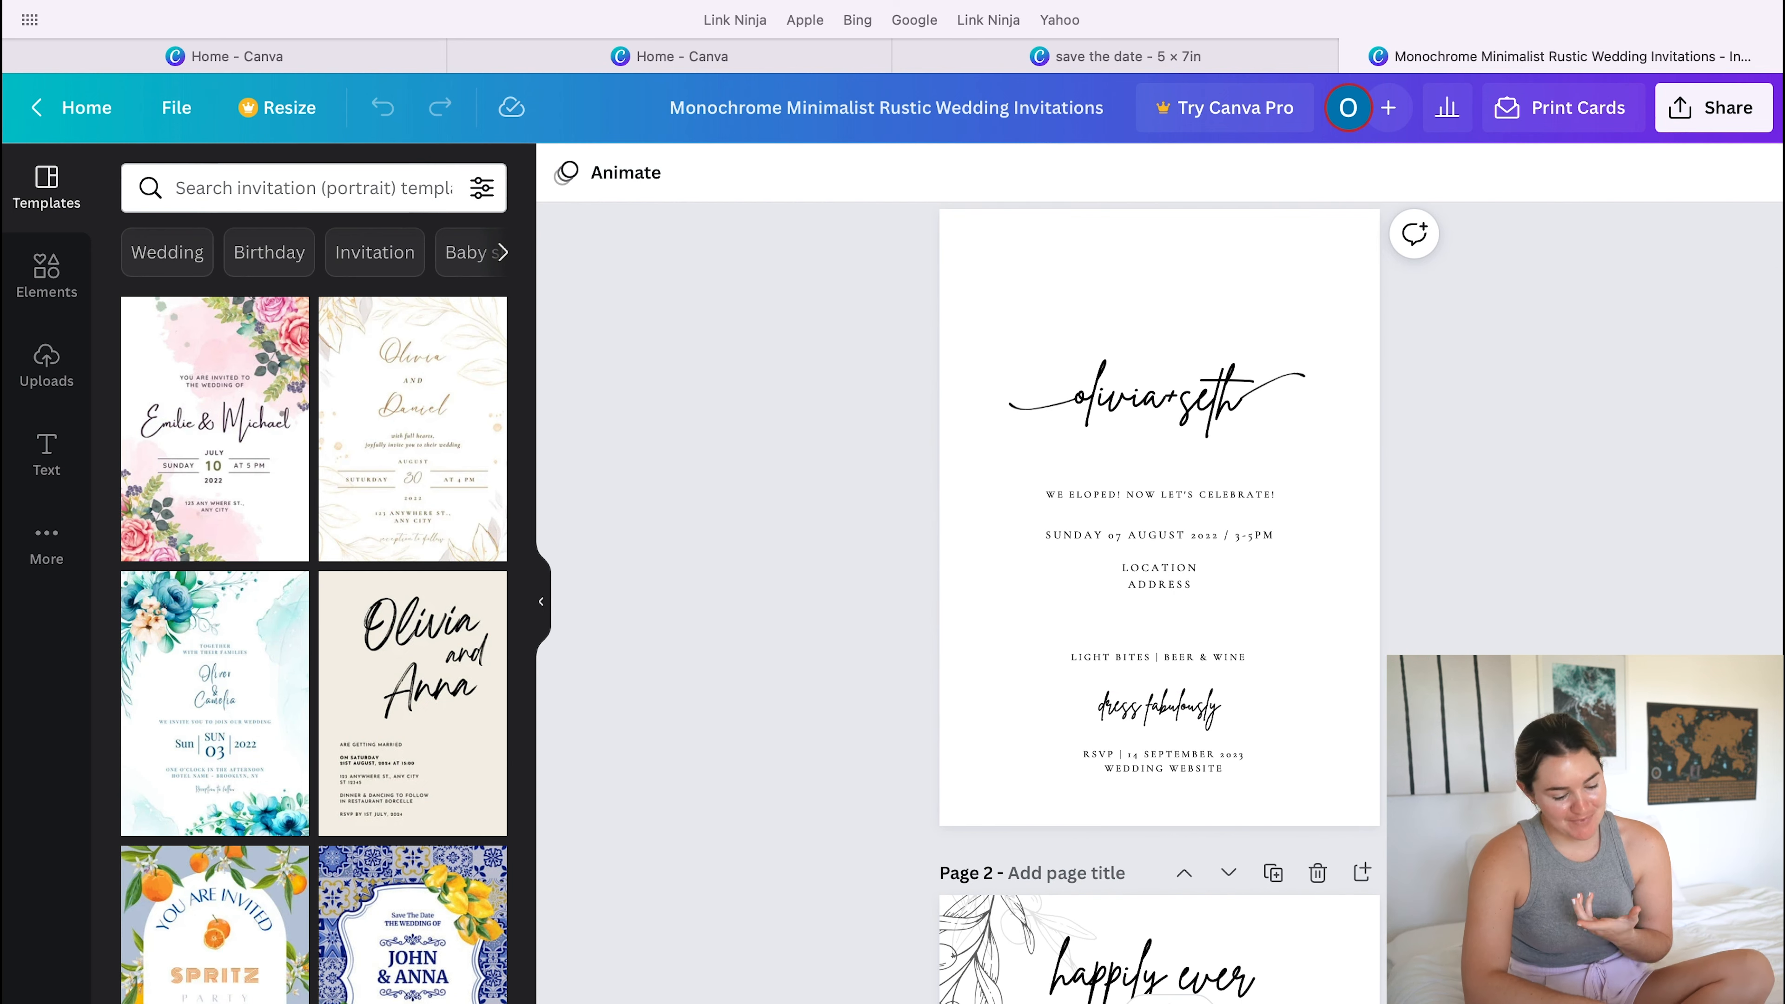
{"action": "scroll", "coordinate": [1159, 605], "scroll_direction": "down", "scroll_amount": 5}
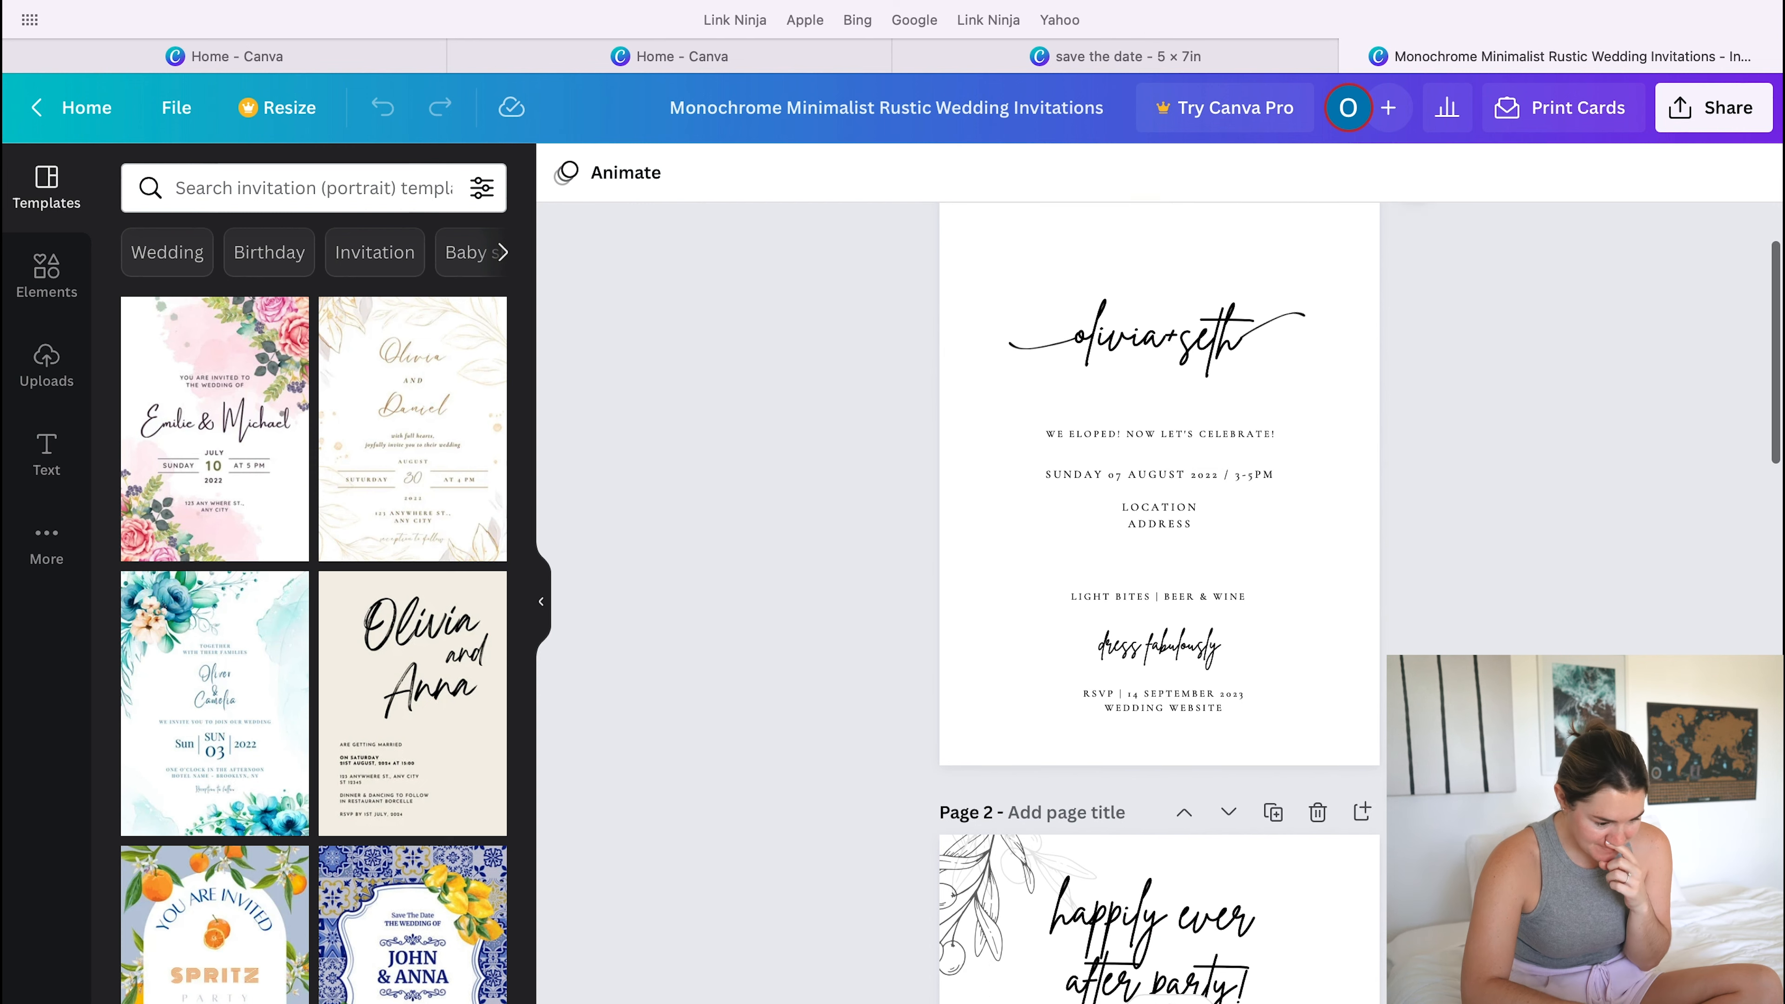
{"action": "scroll", "coordinate": [1160, 604], "scroll_direction": "up", "scroll_amount": 6}
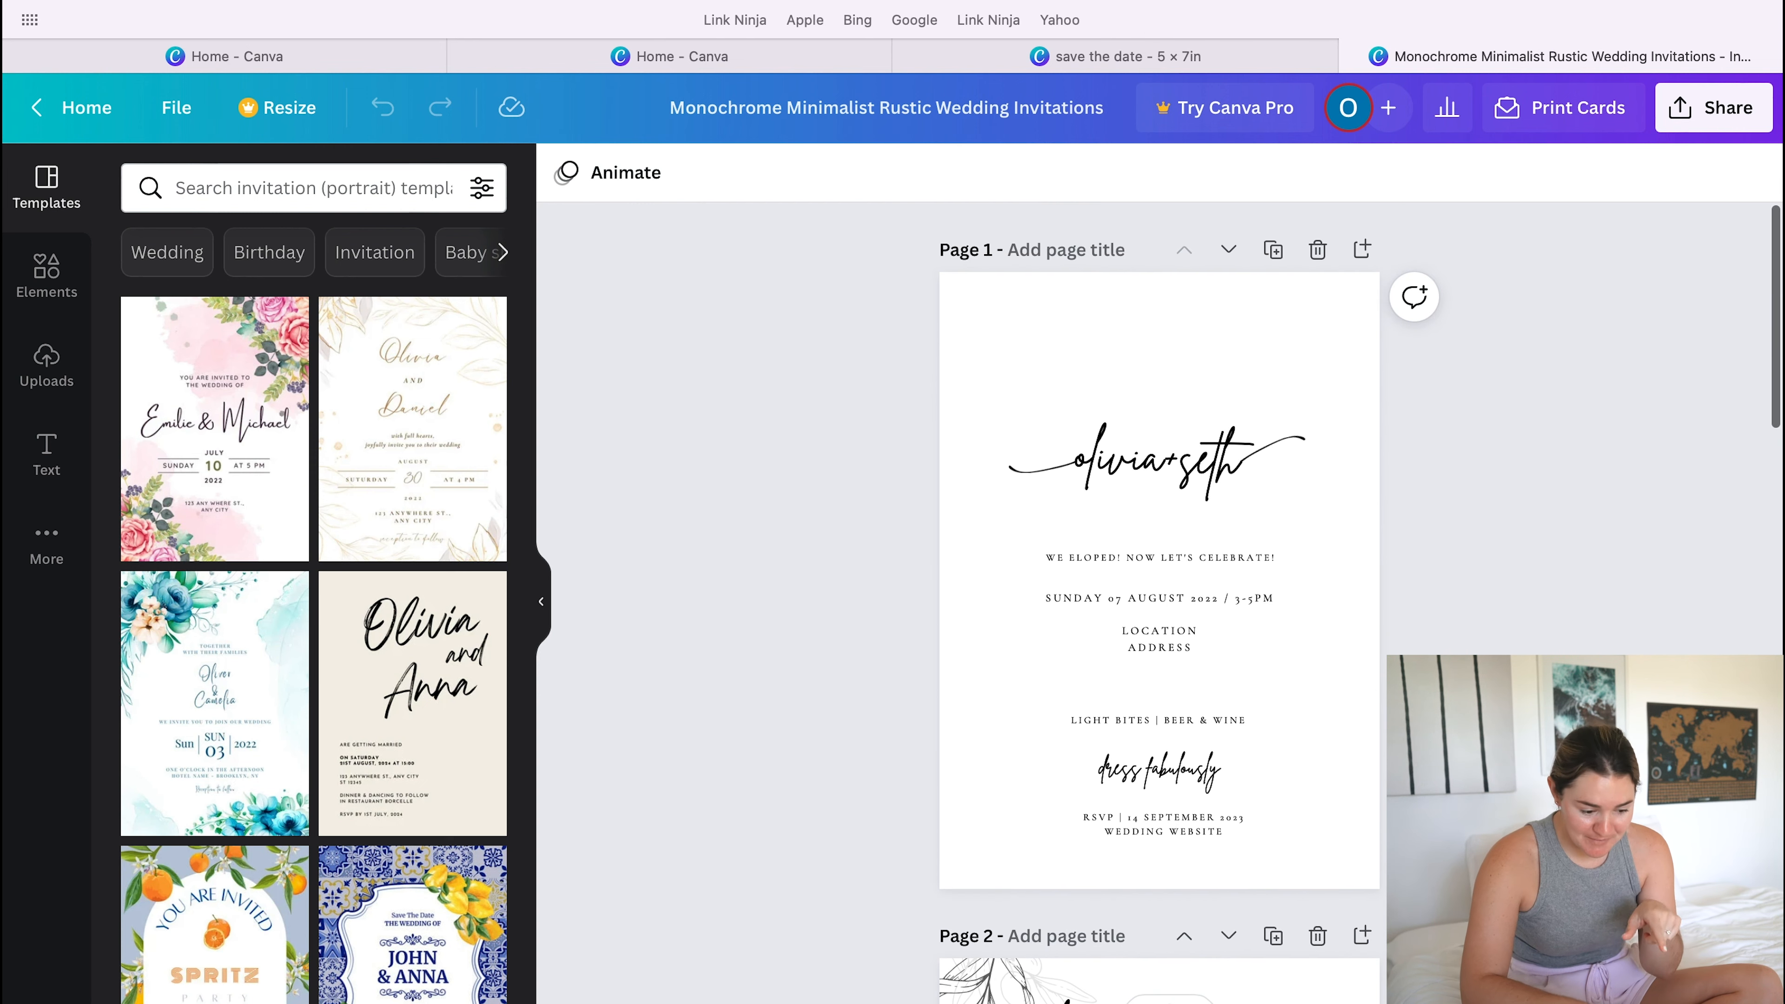
- Check the fonts used on page 1 for the couple's names, "dress fabulously" and the date and location text
{"action": "left_click", "coordinate": [1135, 457]}
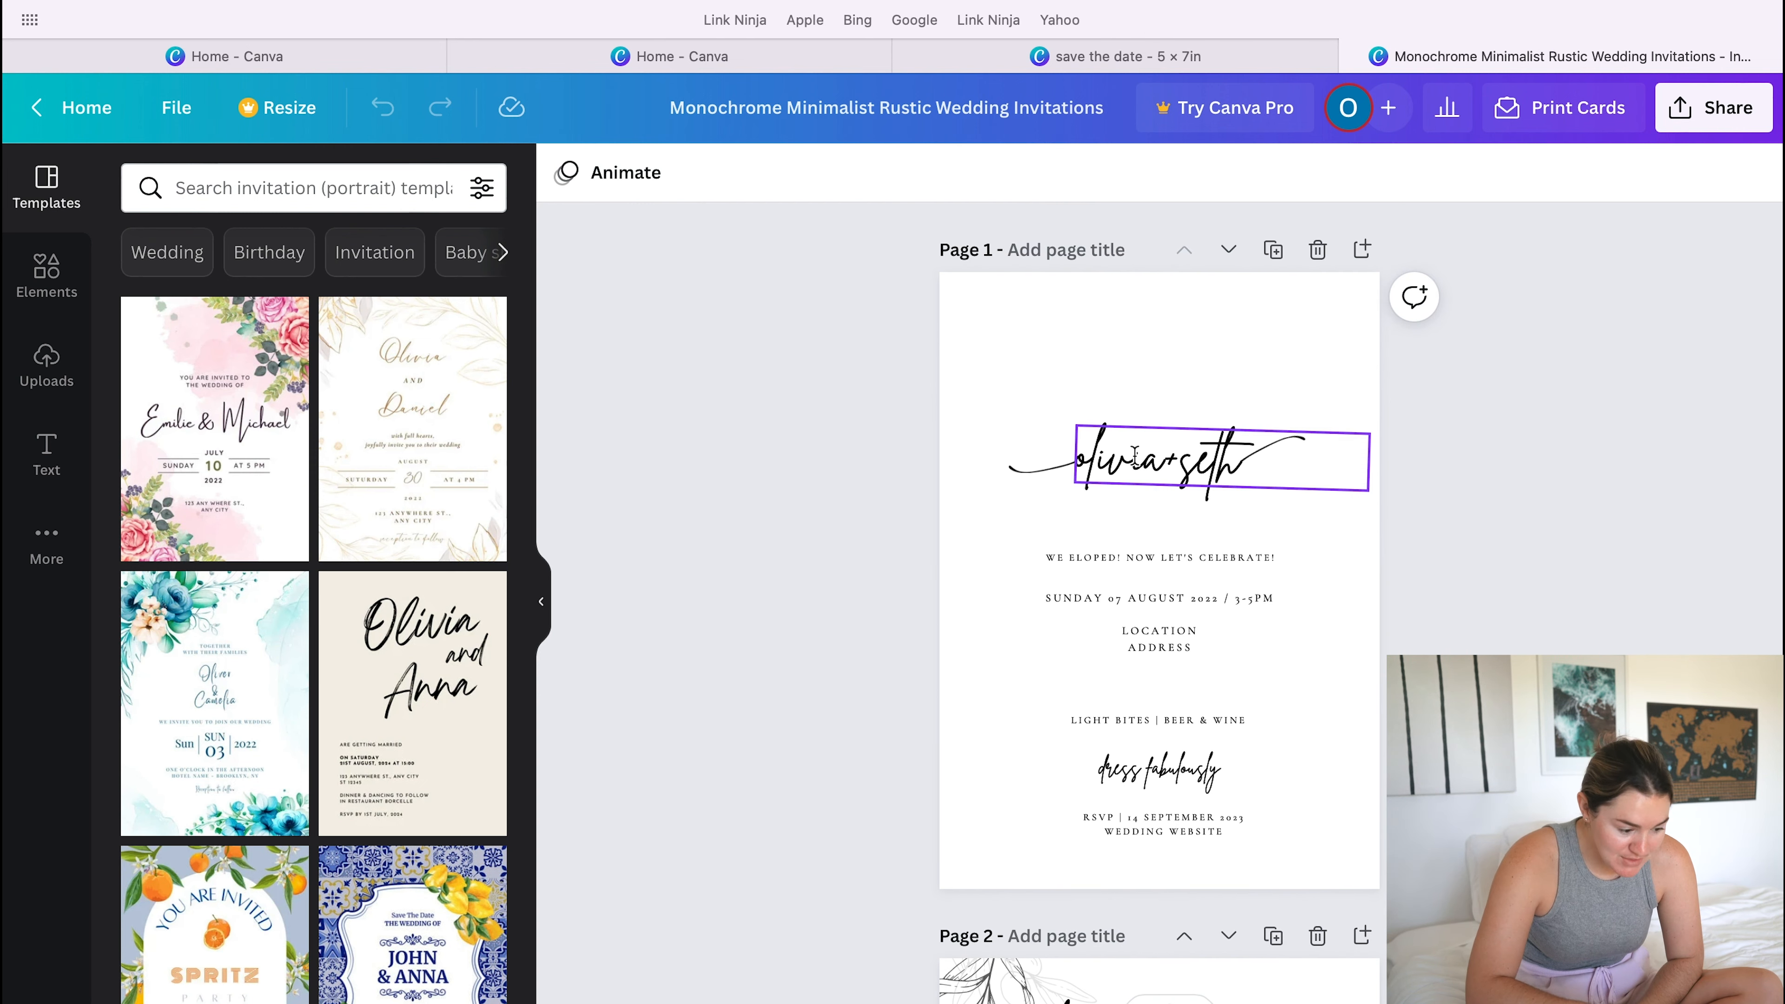
{"action": "left_click", "coordinate": [1159, 770]}
{"action": "left_click", "coordinate": [1160, 598]}
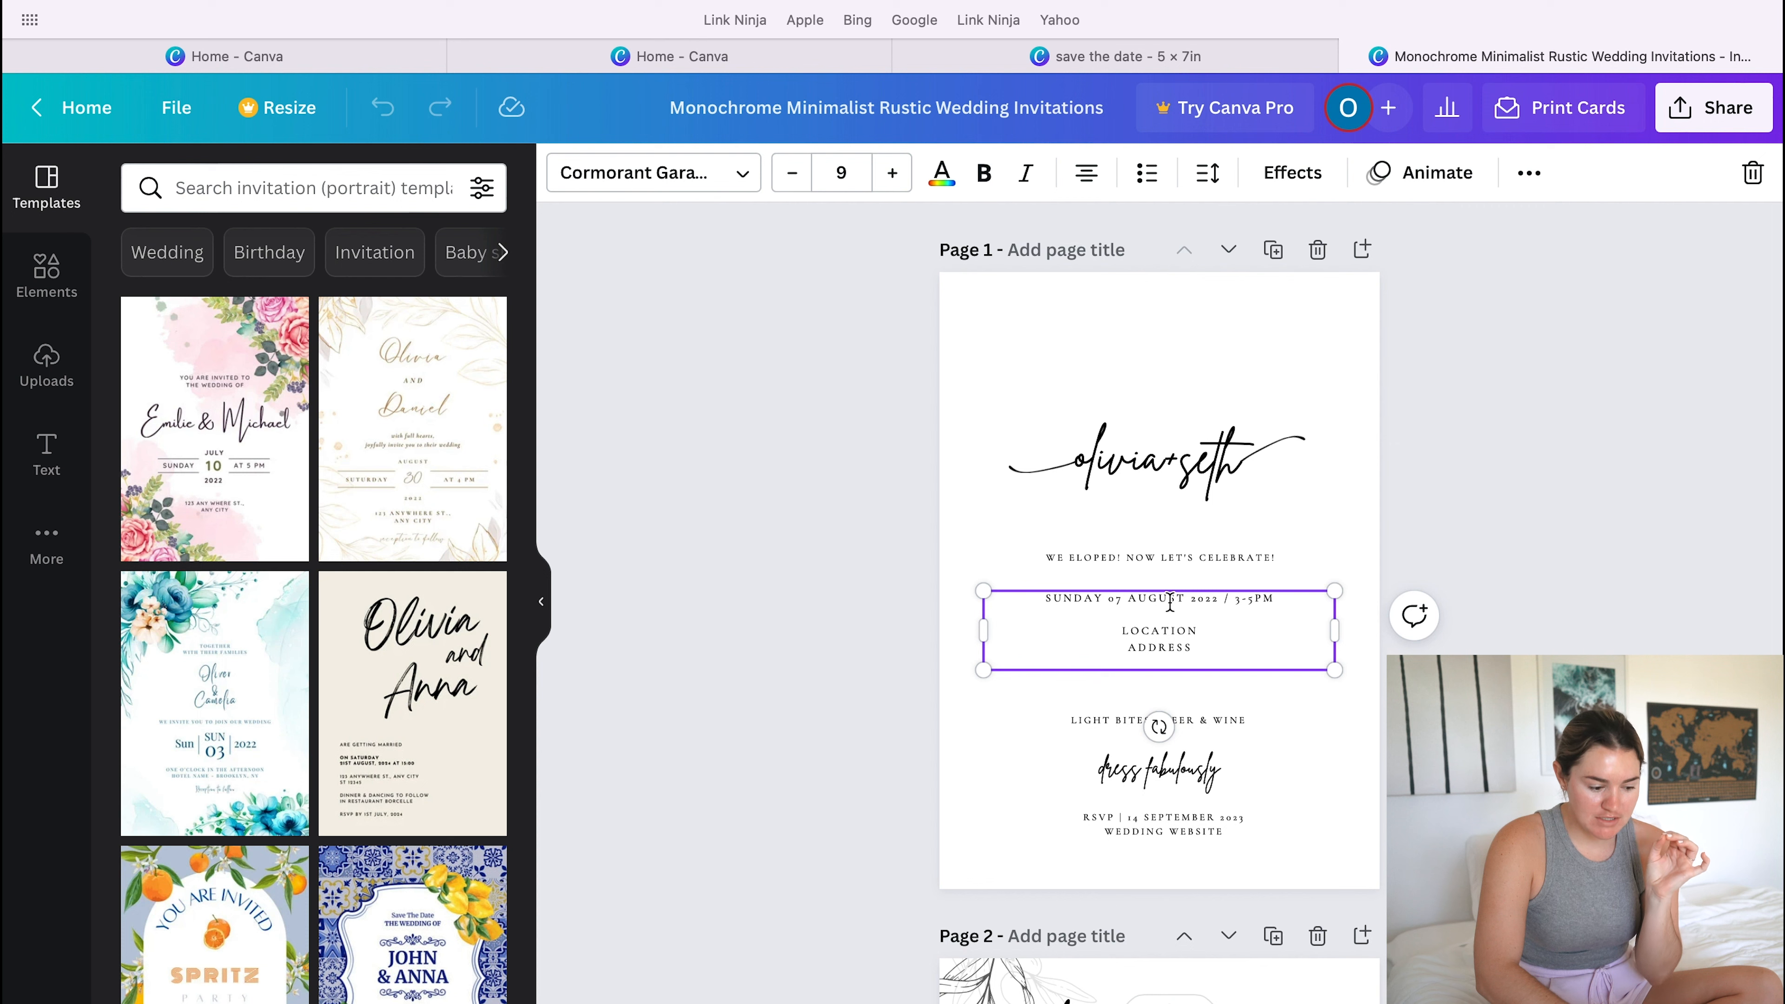
{"action": "left_click", "coordinate": [709, 174]}
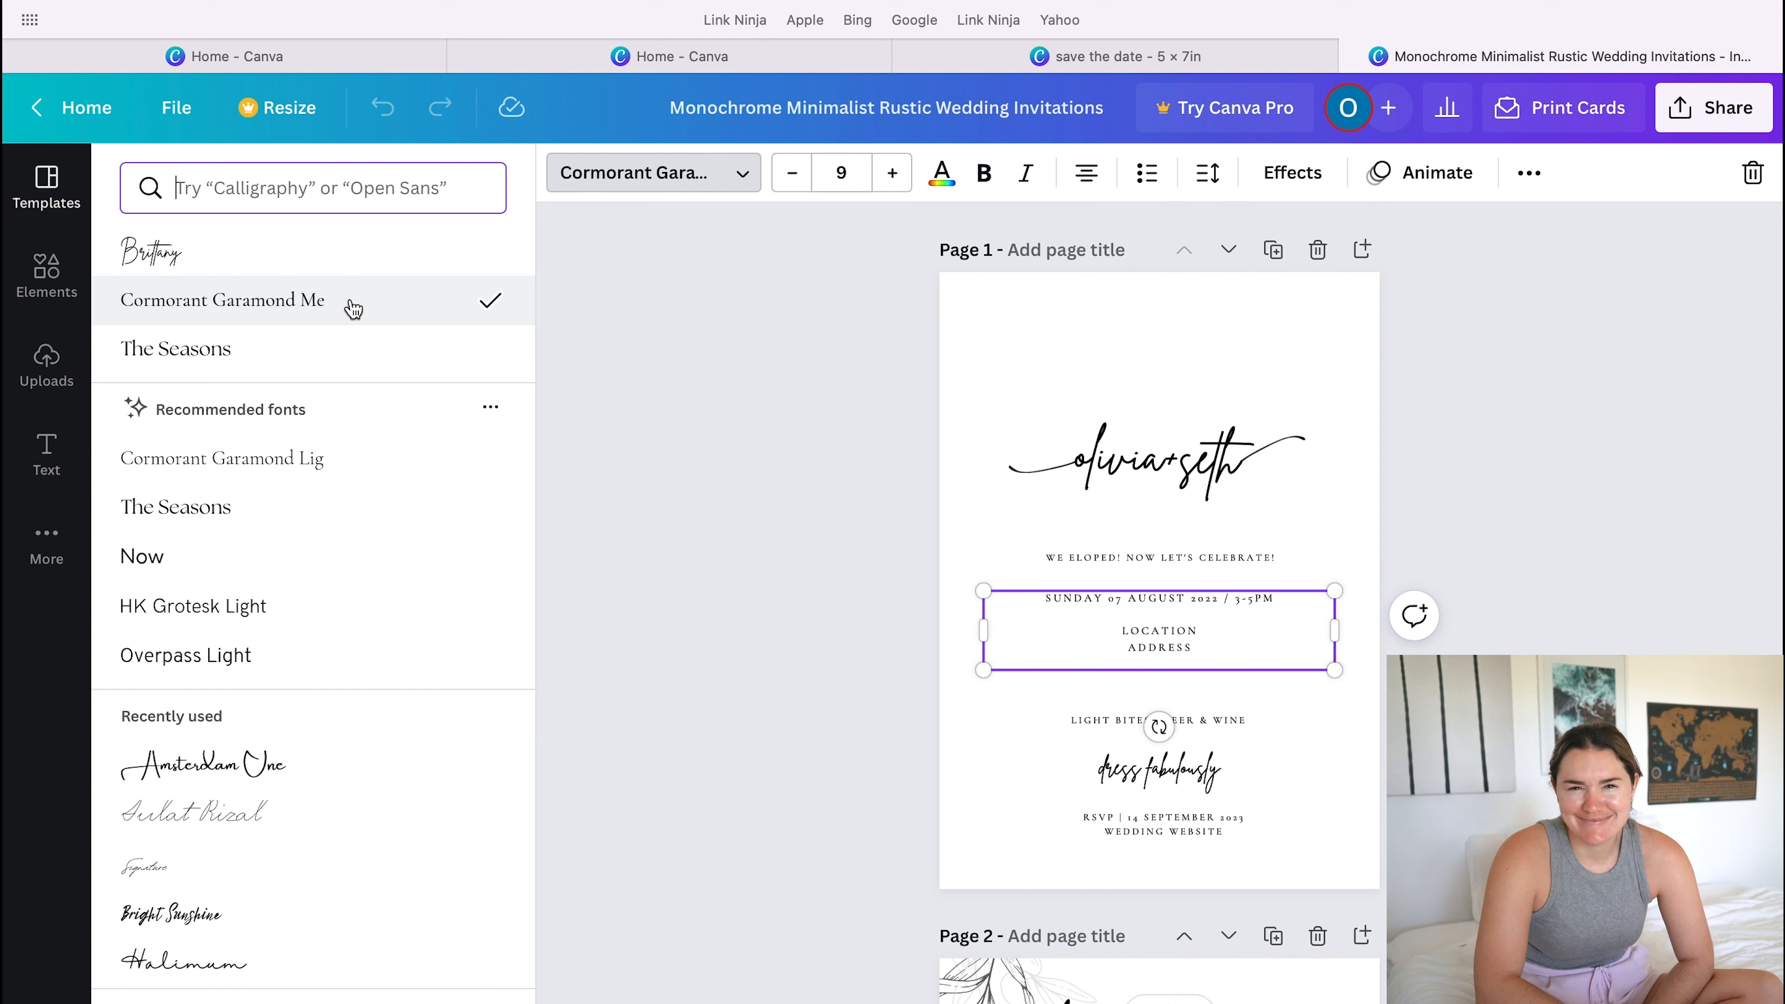
{"action": "key", "text": "Escape"}
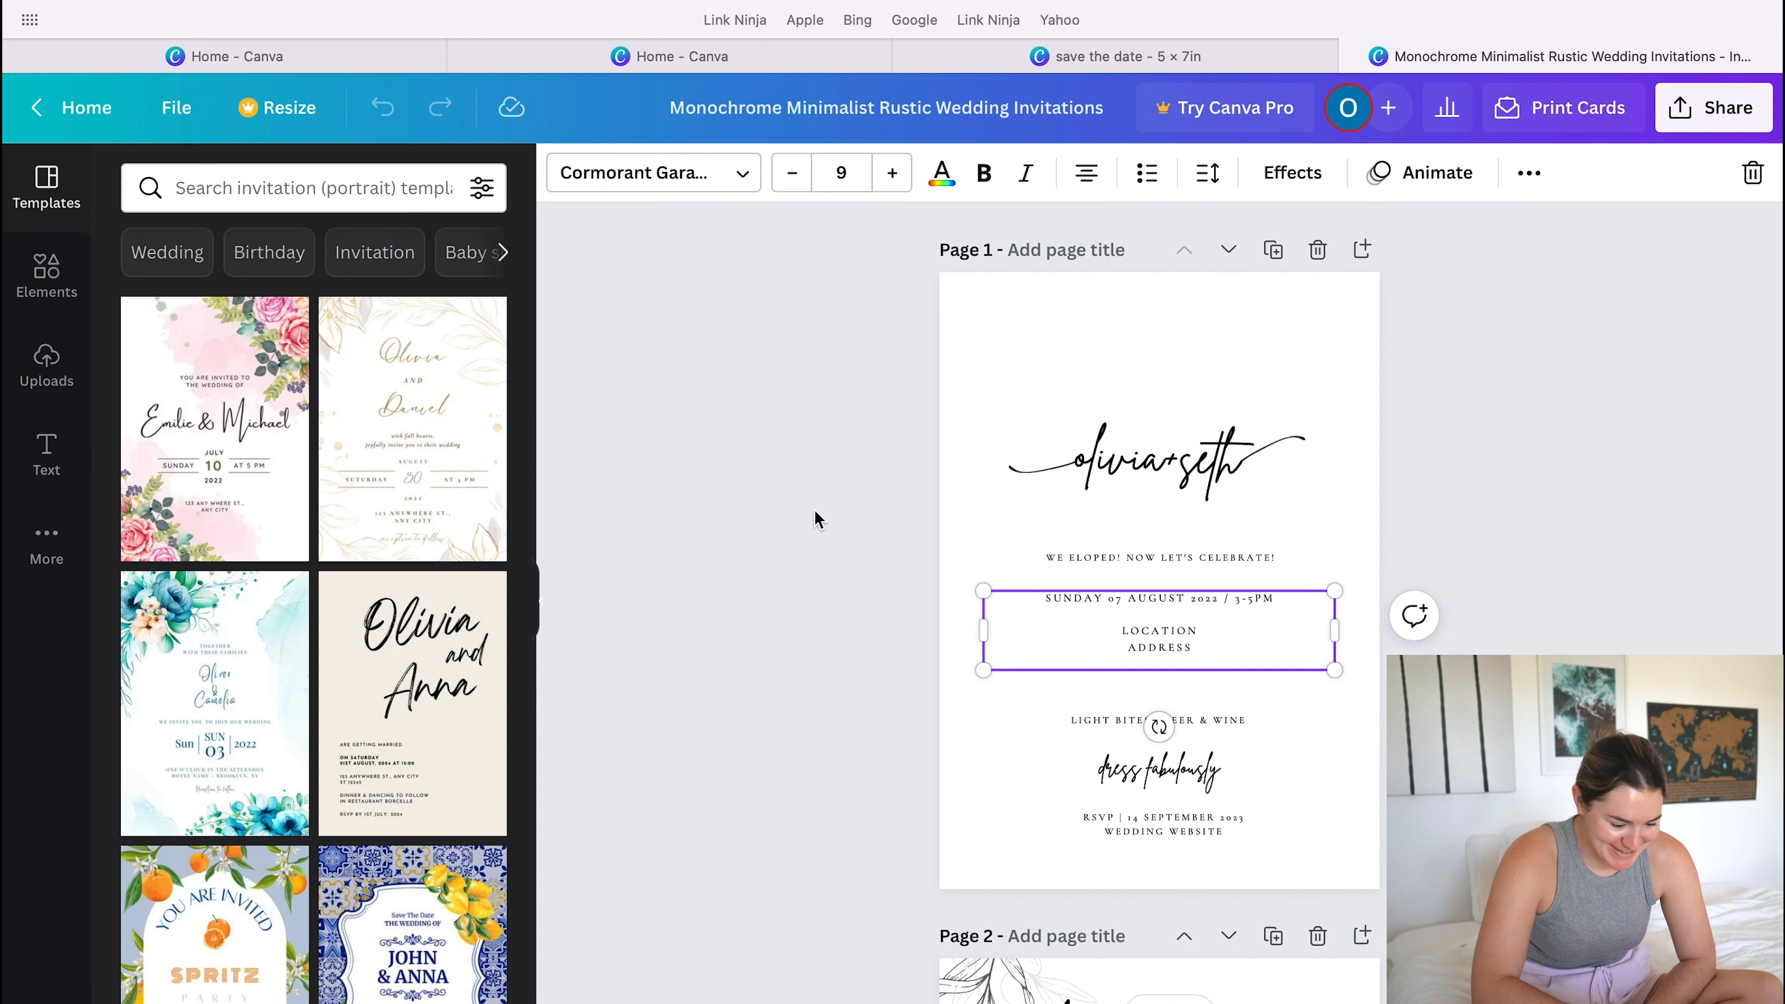
{"action": "left_click", "coordinate": [1333, 528]}
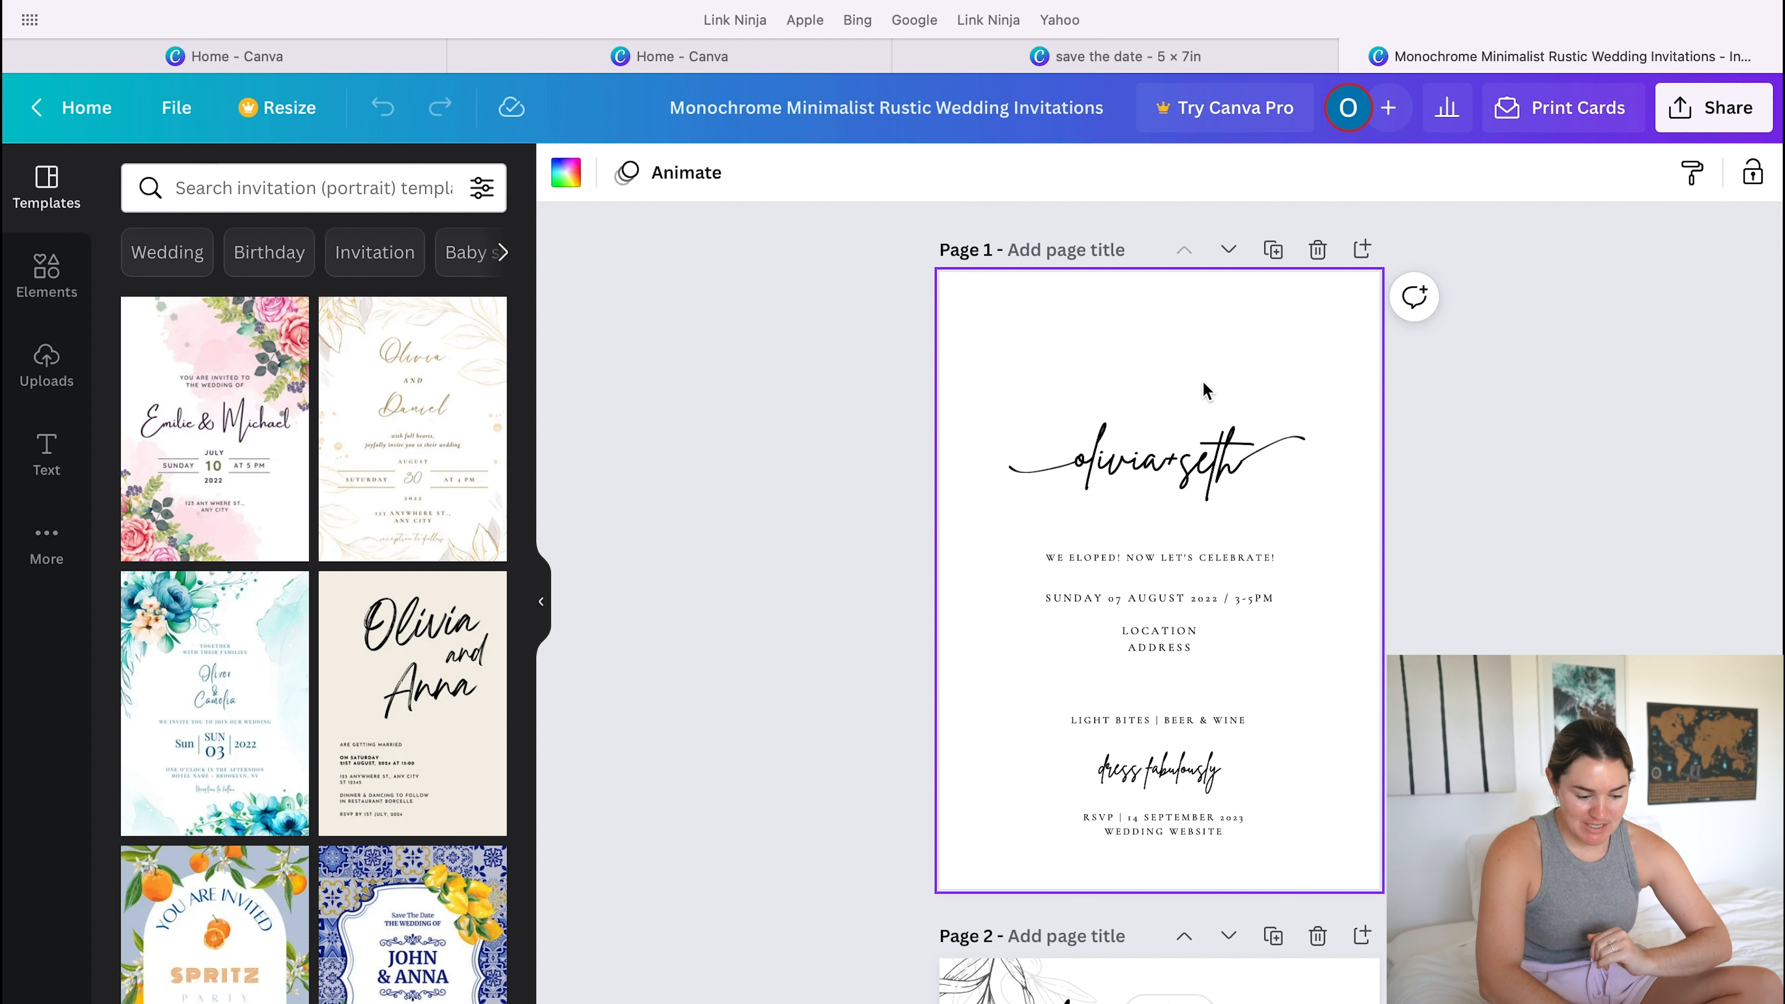
- Go to page 2 and nudge the line-drawn branch in its upper-left corner slightly upward
{"action": "scroll", "coordinate": [1160, 562], "scroll_direction": "down", "scroll_amount": 10}
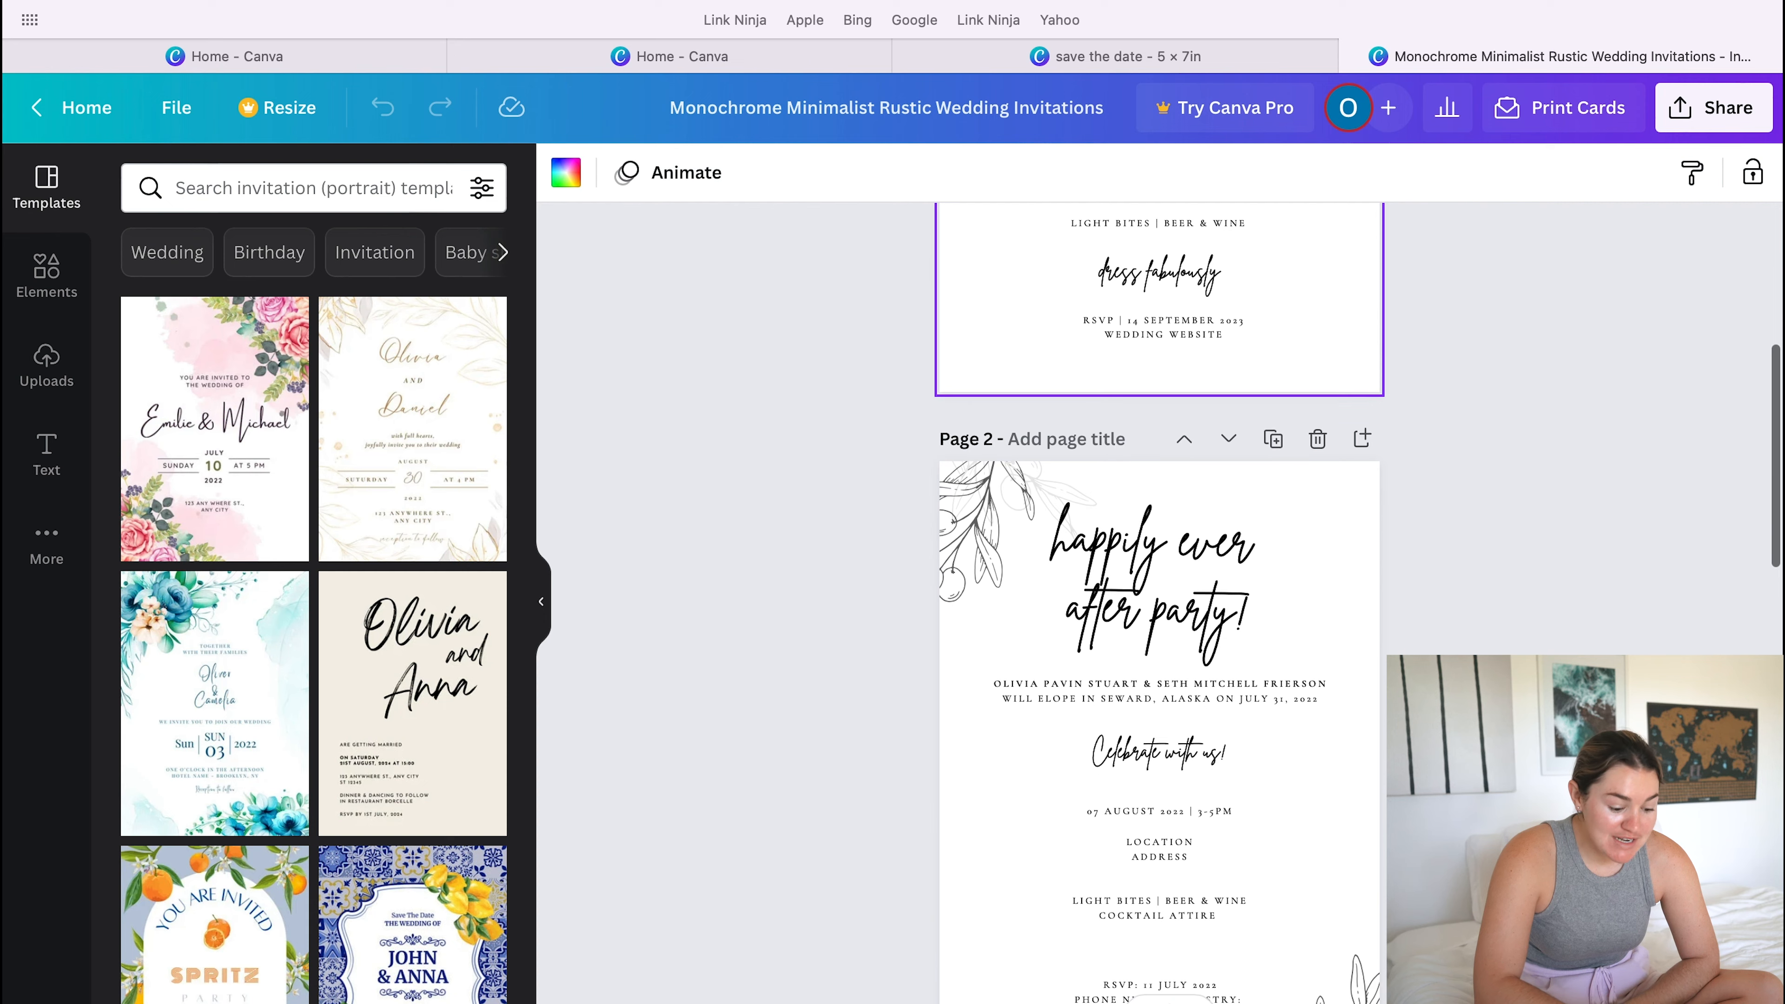
{"action": "scroll", "coordinate": [1159, 591], "scroll_direction": "up", "scroll_amount": 1}
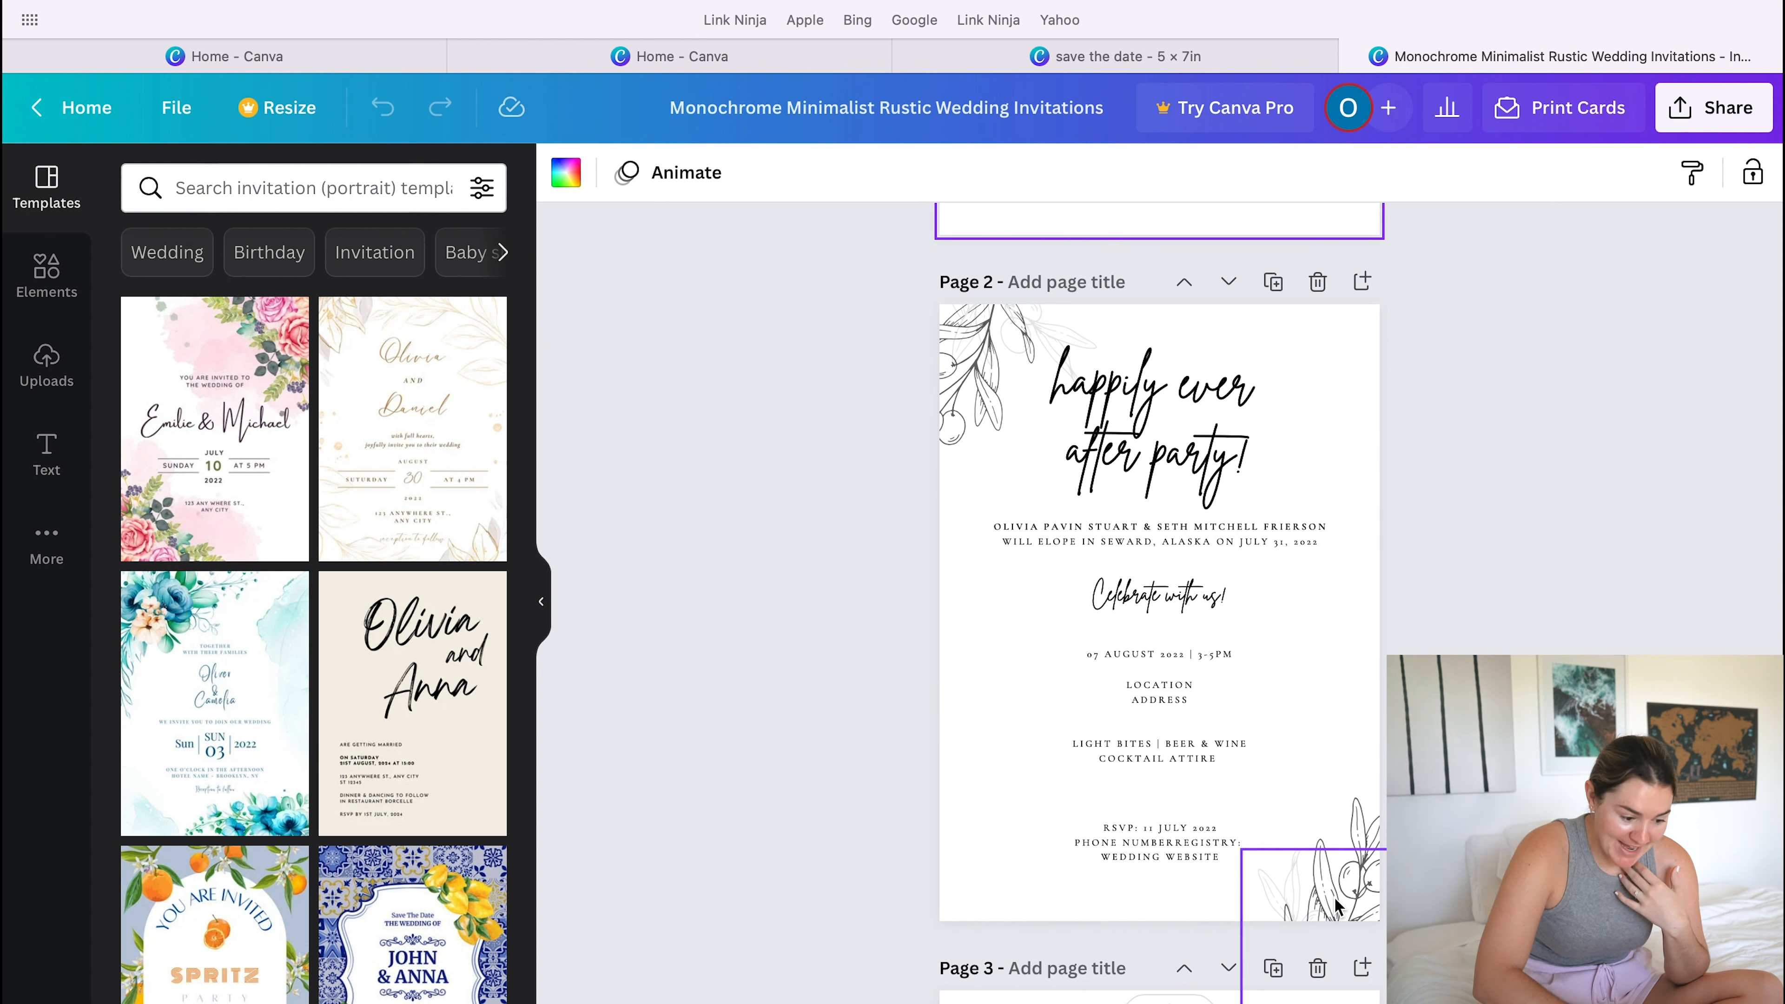
{"action": "left_click", "coordinate": [961, 398]}
{"action": "left_click_drag", "start_coordinate": [961, 398], "coordinate": [965, 378]}
- Search the design elements for "olive branch"
{"action": "left_click", "coordinate": [45, 281]}
{"action": "left_click", "coordinate": [232, 187]}
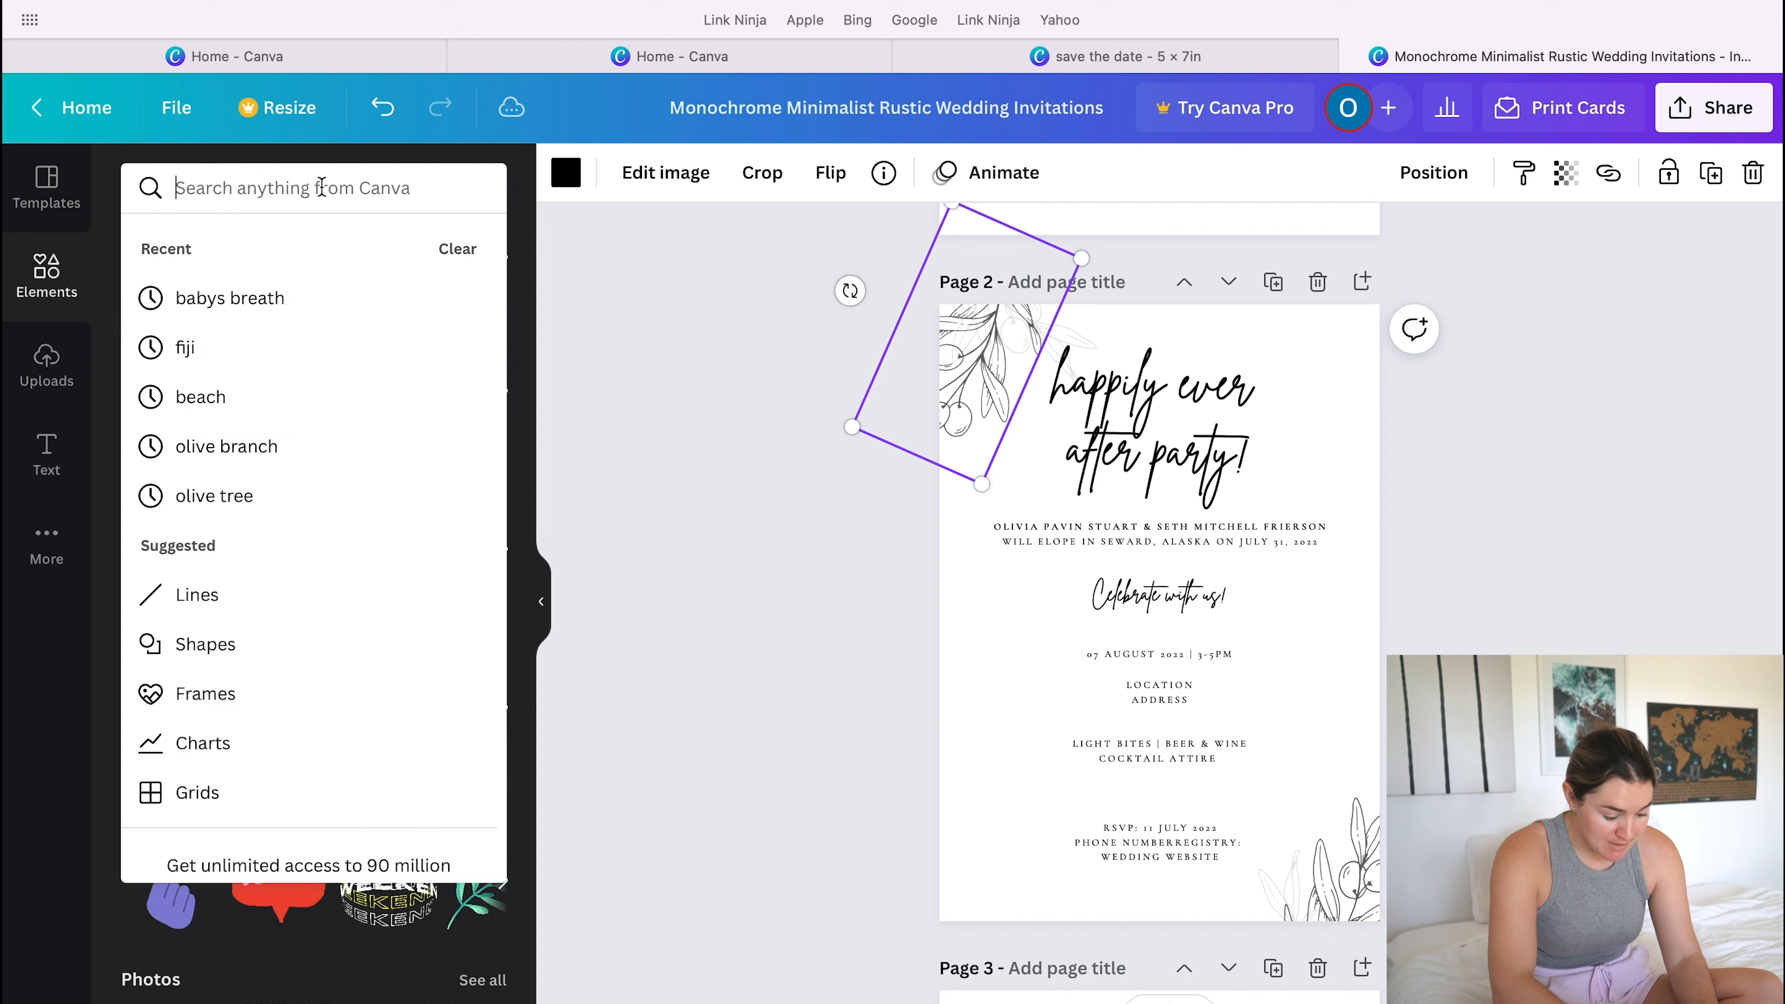
{"action": "type", "text": "olive"}
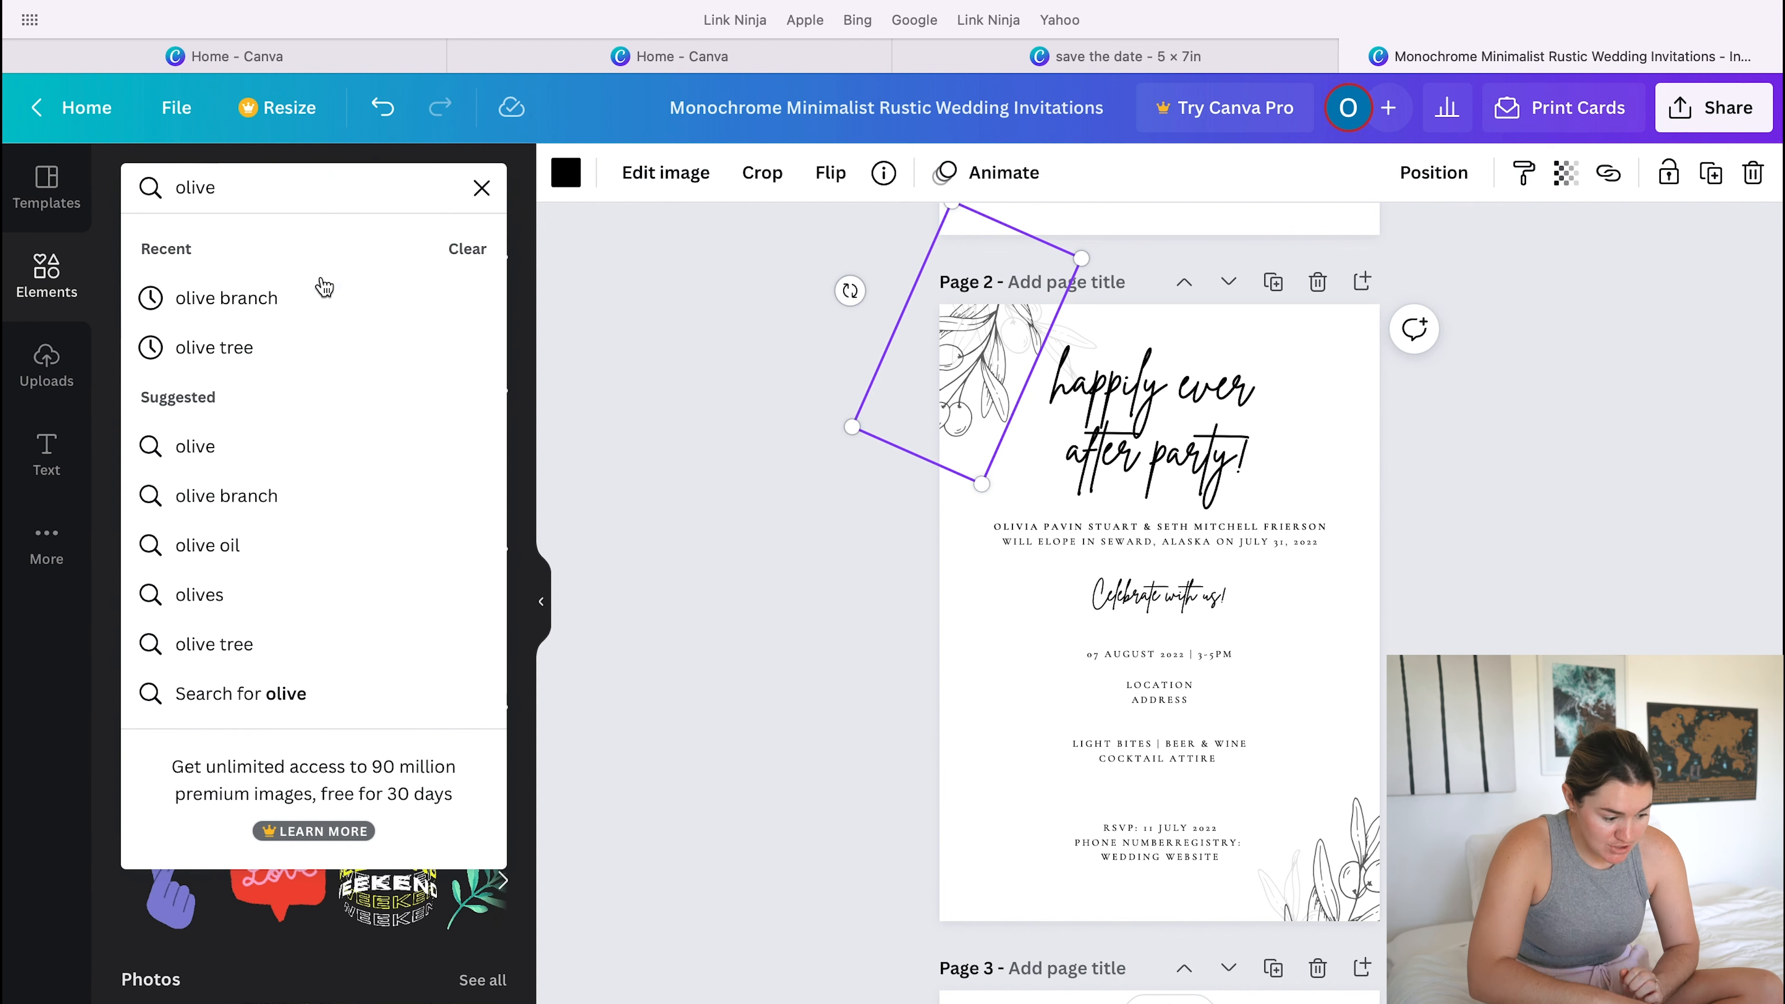
{"action": "left_click", "coordinate": [312, 309]}
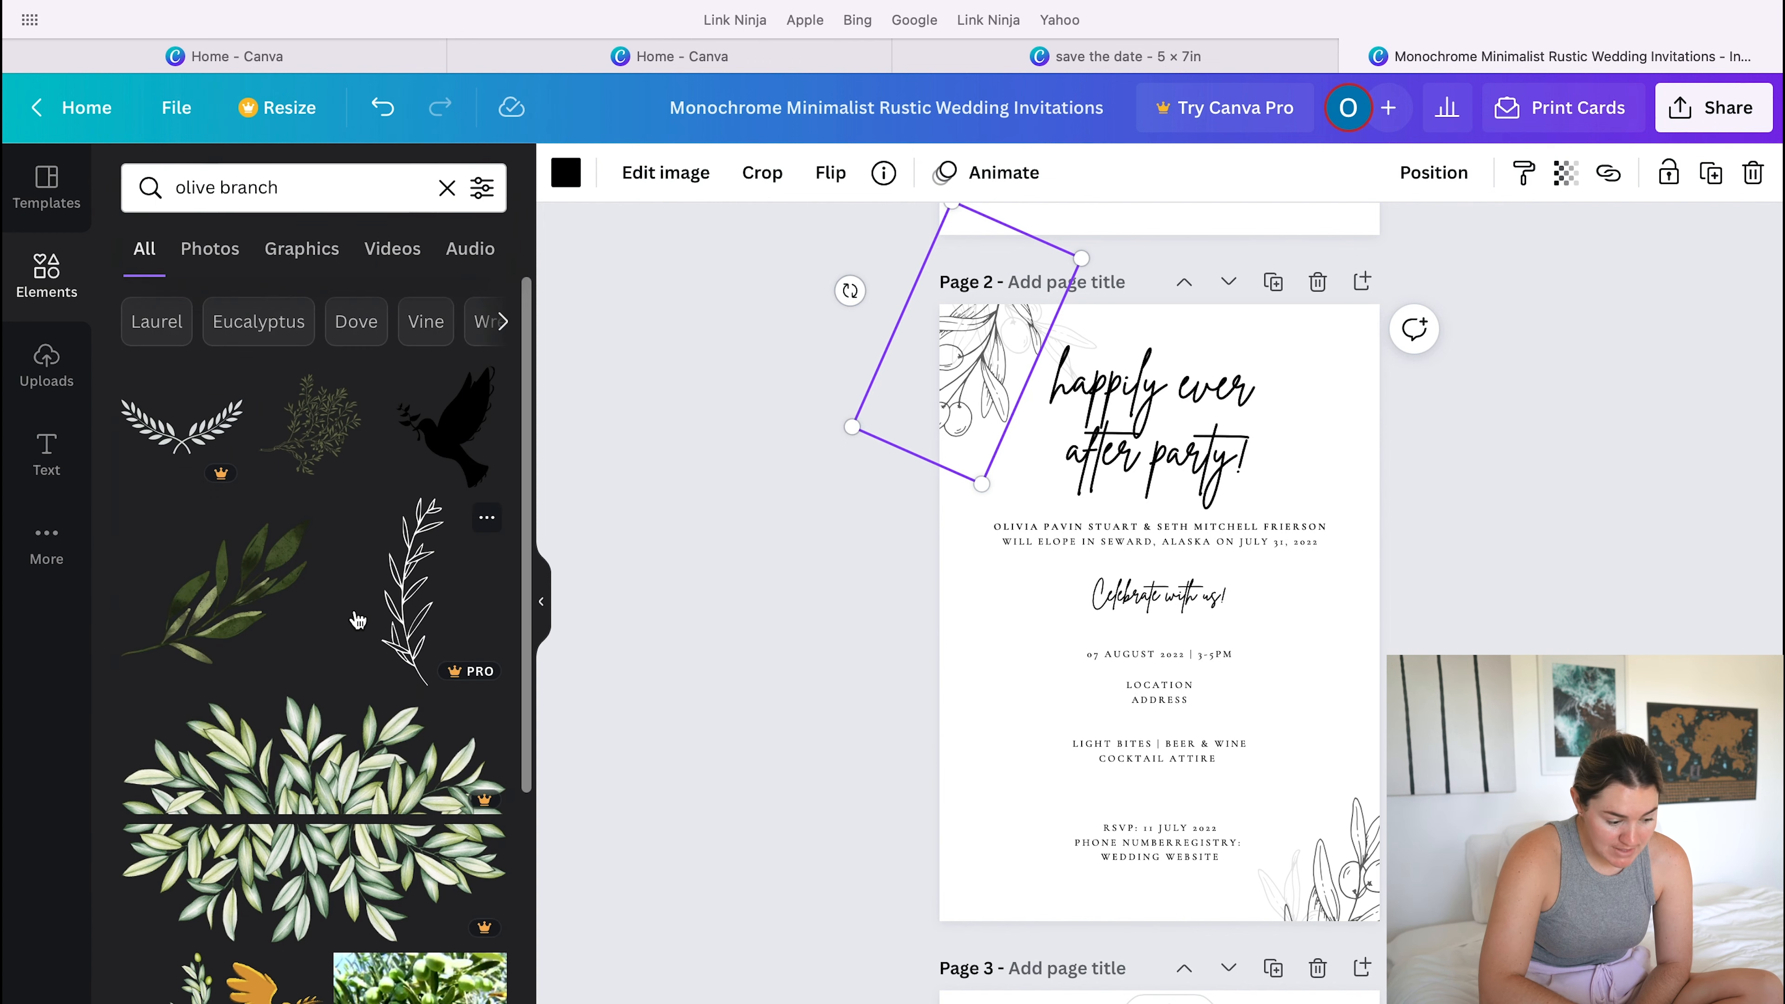
- Look through the "olive branch" results for line-drawn graphics, clear the search and open the text options
{"action": "scroll", "coordinate": [358, 620], "scroll_direction": "down", "scroll_amount": 5}
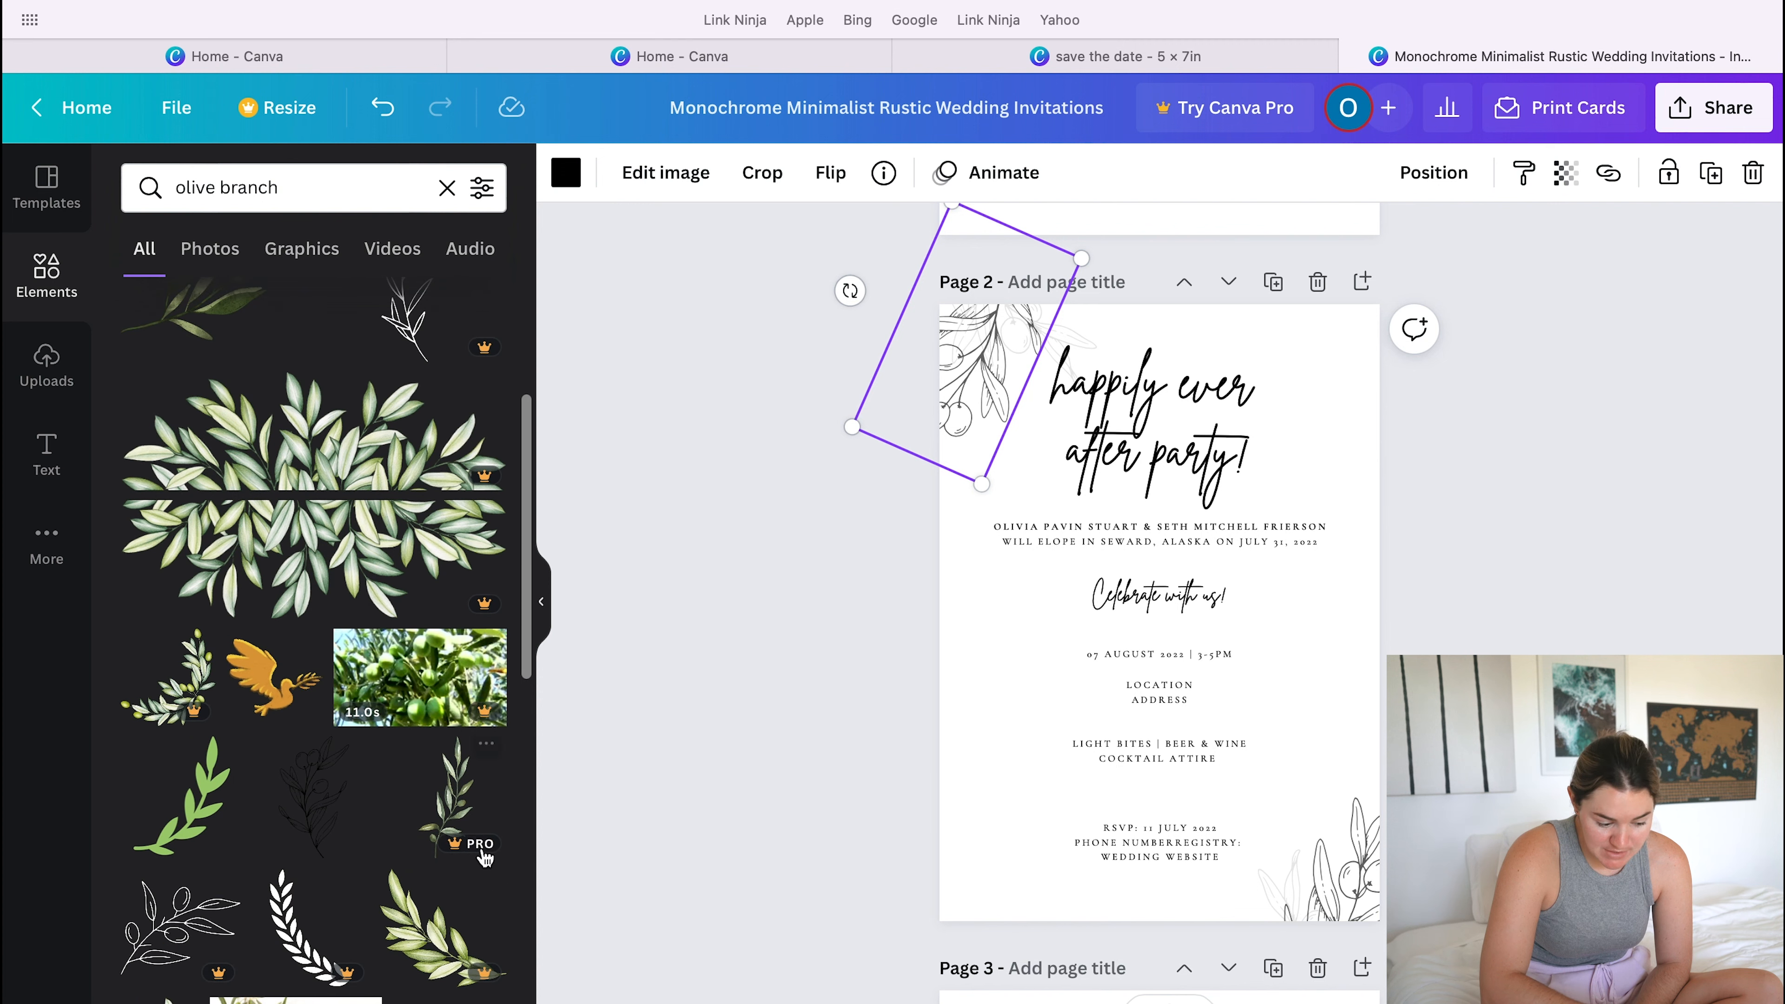
{"action": "scroll", "coordinate": [480, 857], "scroll_direction": "down", "scroll_amount": 5}
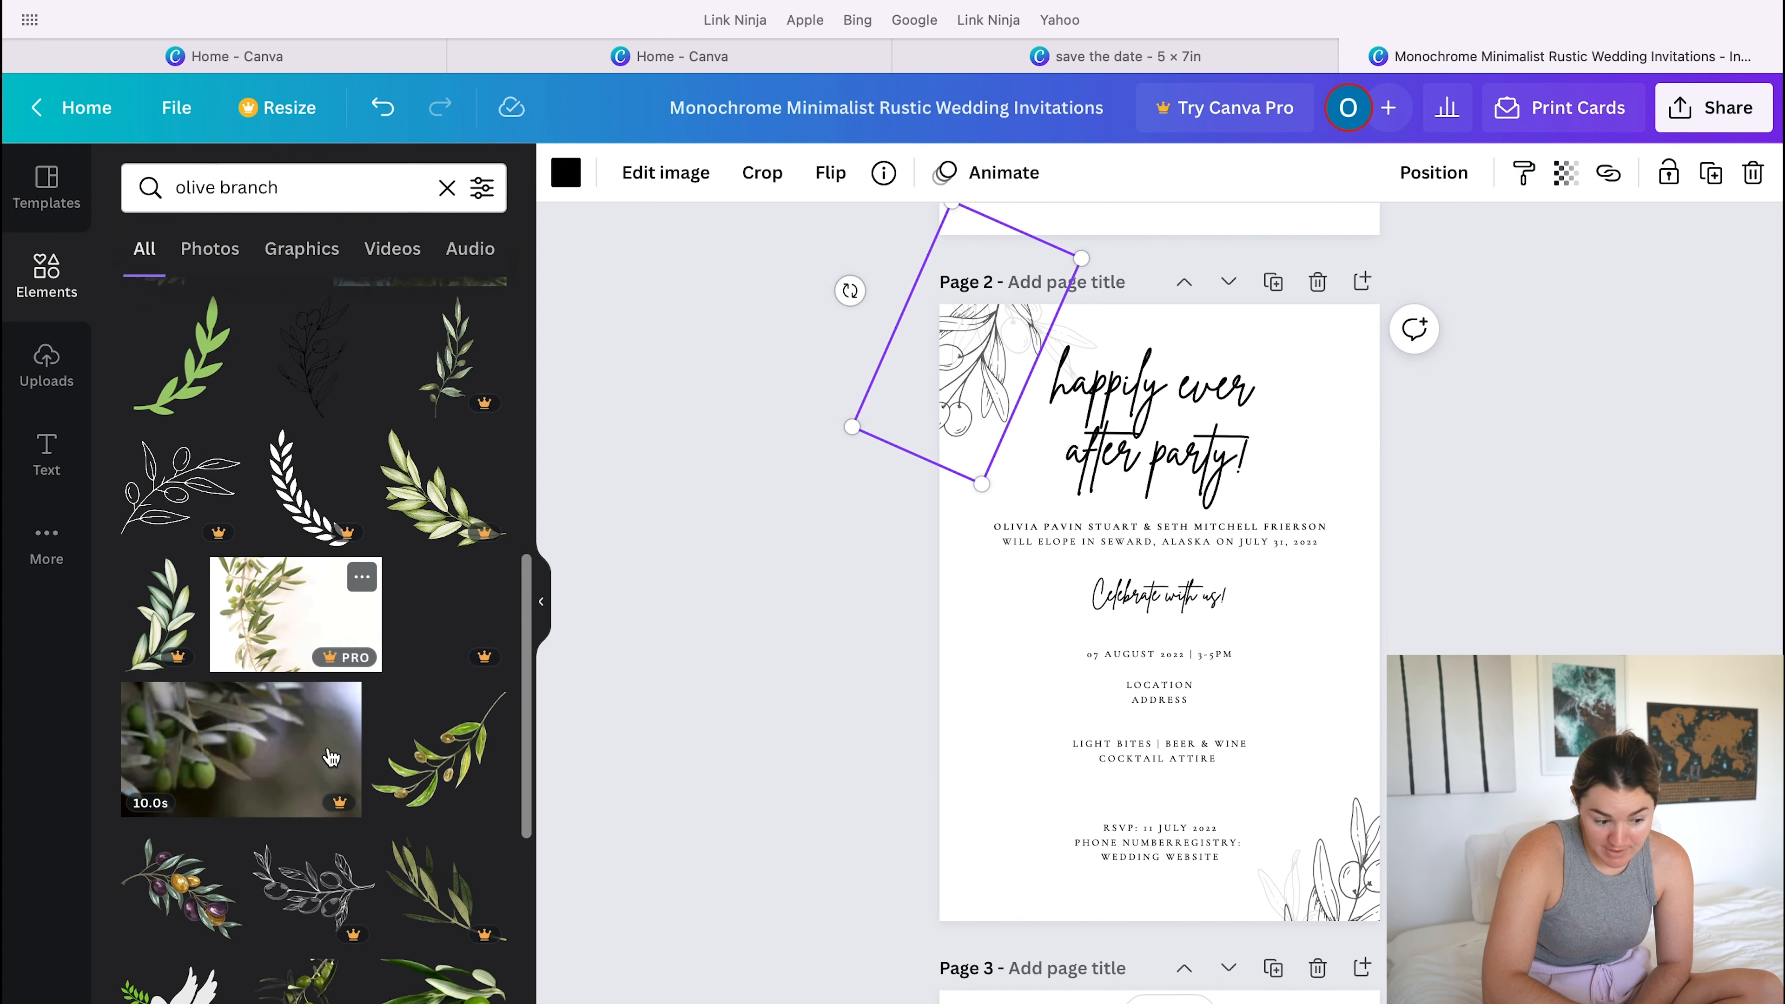
{"action": "scroll", "coordinate": [160, 655], "scroll_direction": "down", "scroll_amount": 7}
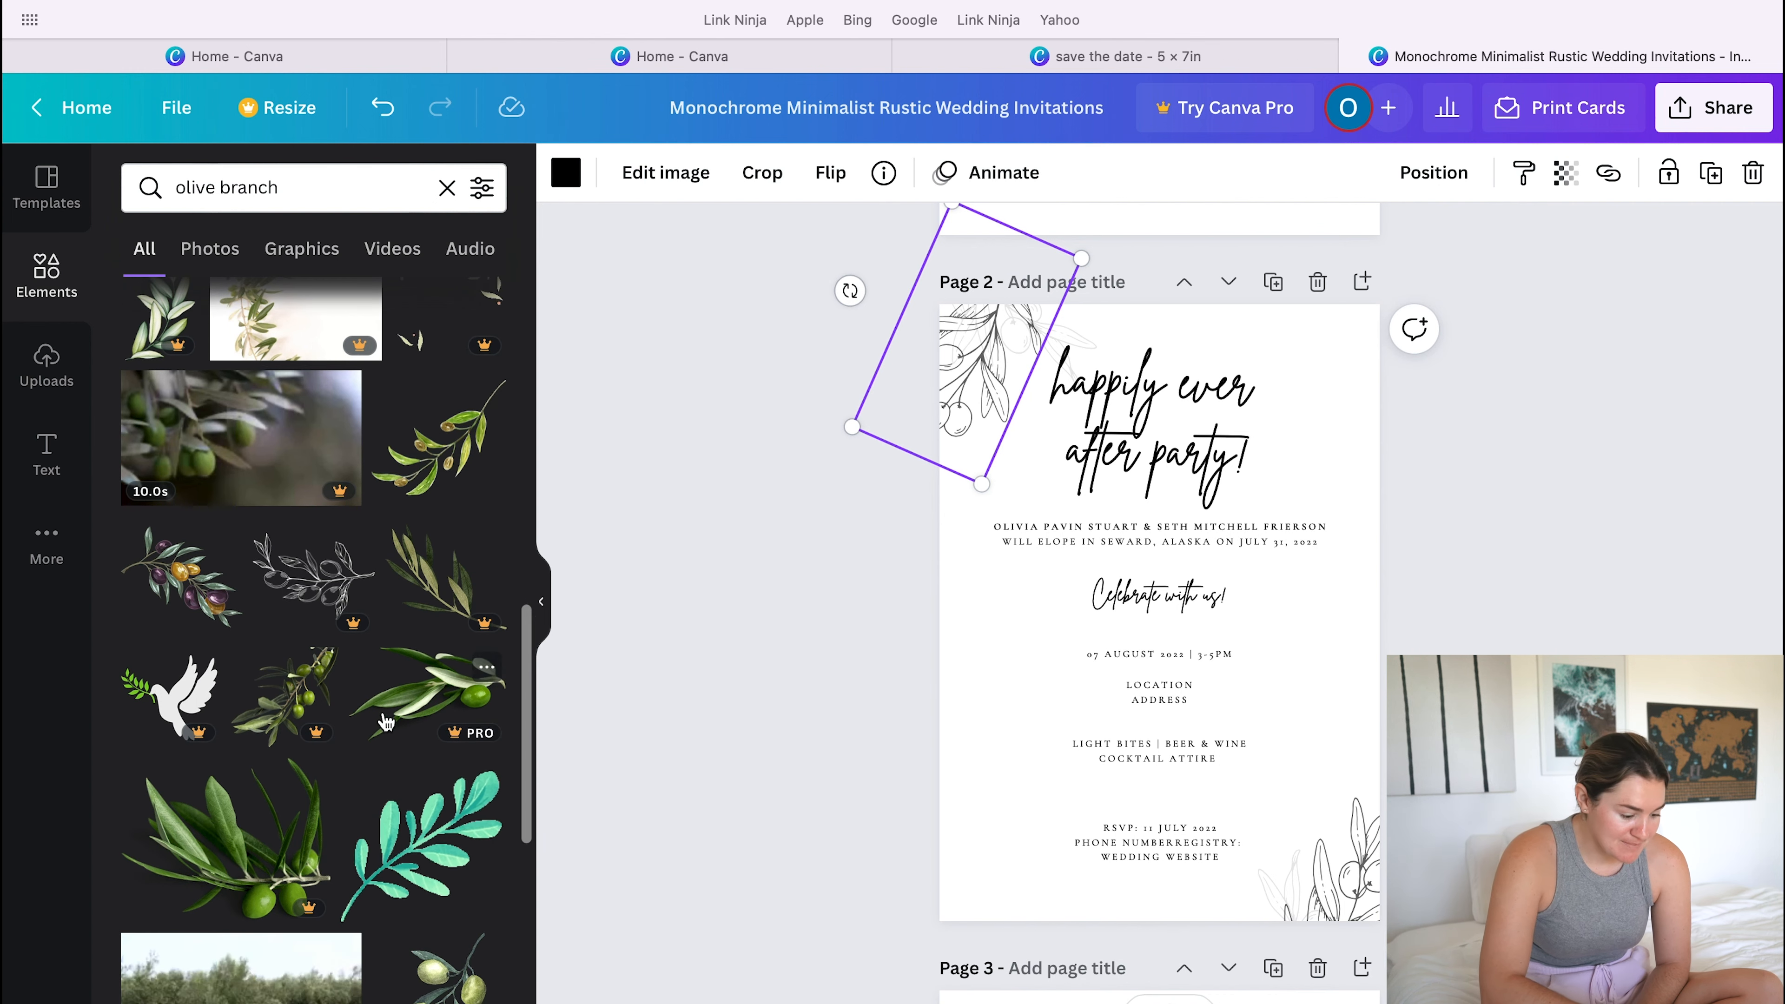
{"action": "scroll", "coordinate": [385, 720], "scroll_direction": "down", "scroll_amount": 8}
{"action": "scroll", "coordinate": [385, 721], "scroll_direction": "down", "scroll_amount": 10}
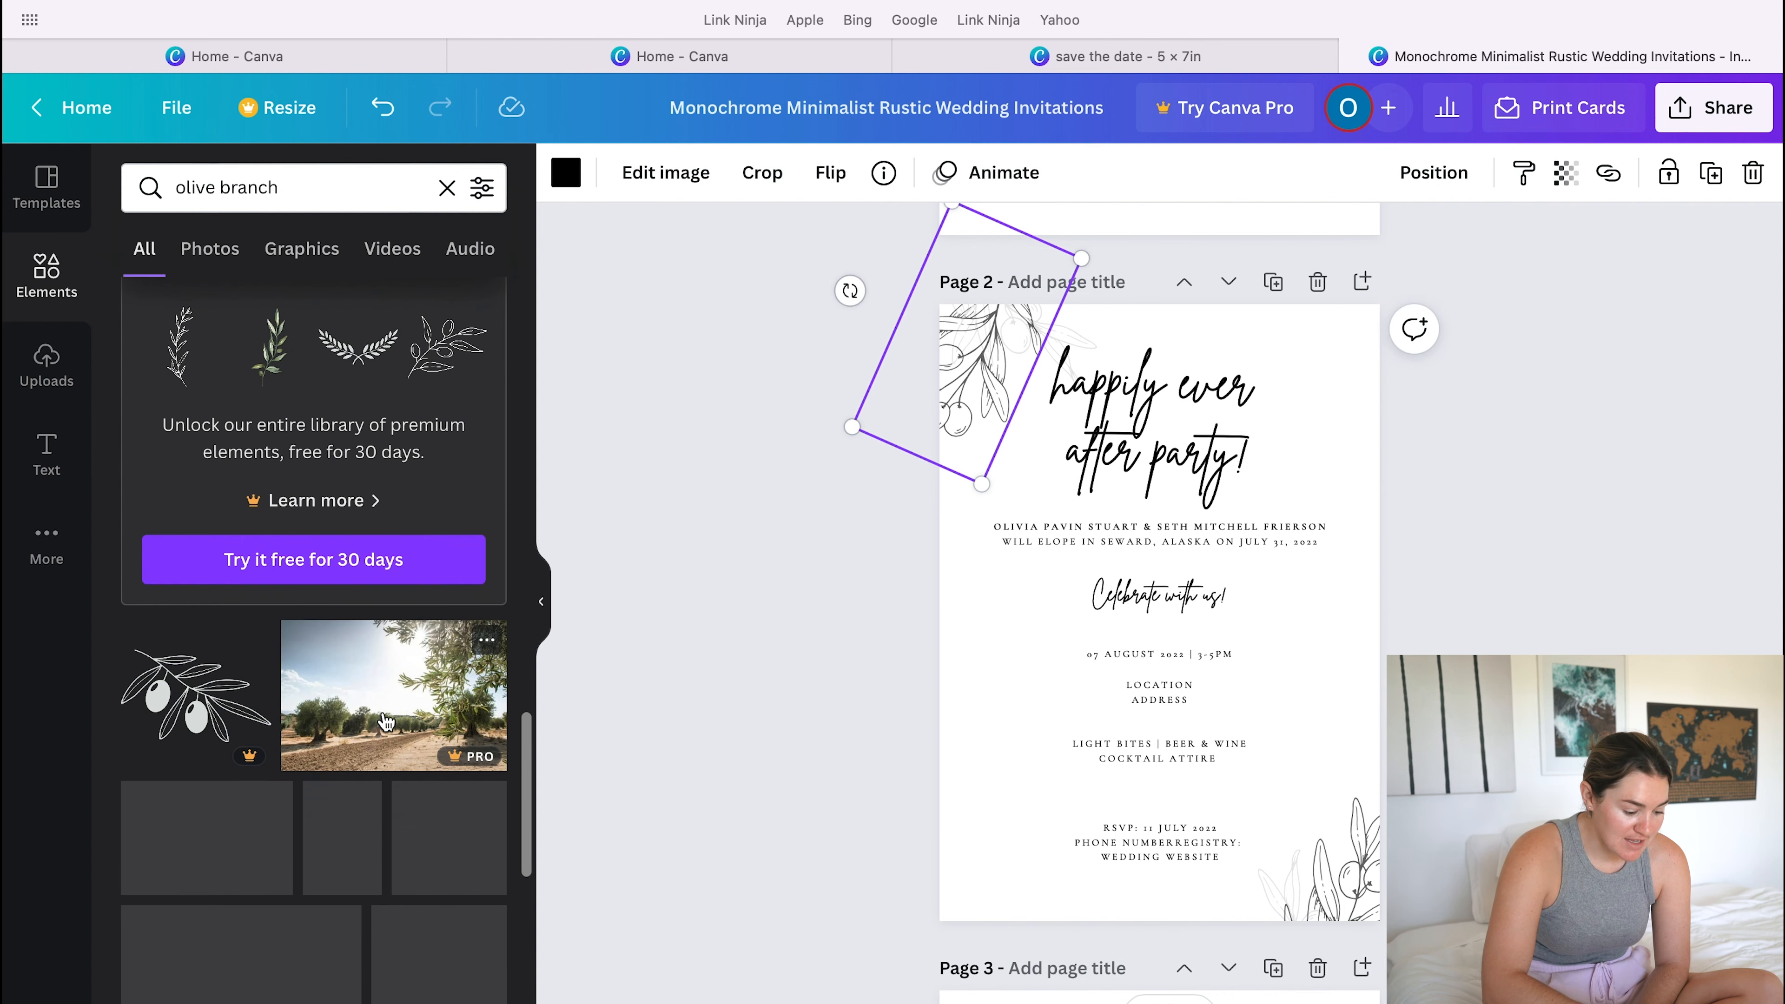
{"action": "scroll", "coordinate": [298, 698], "scroll_direction": "down", "scroll_amount": 6}
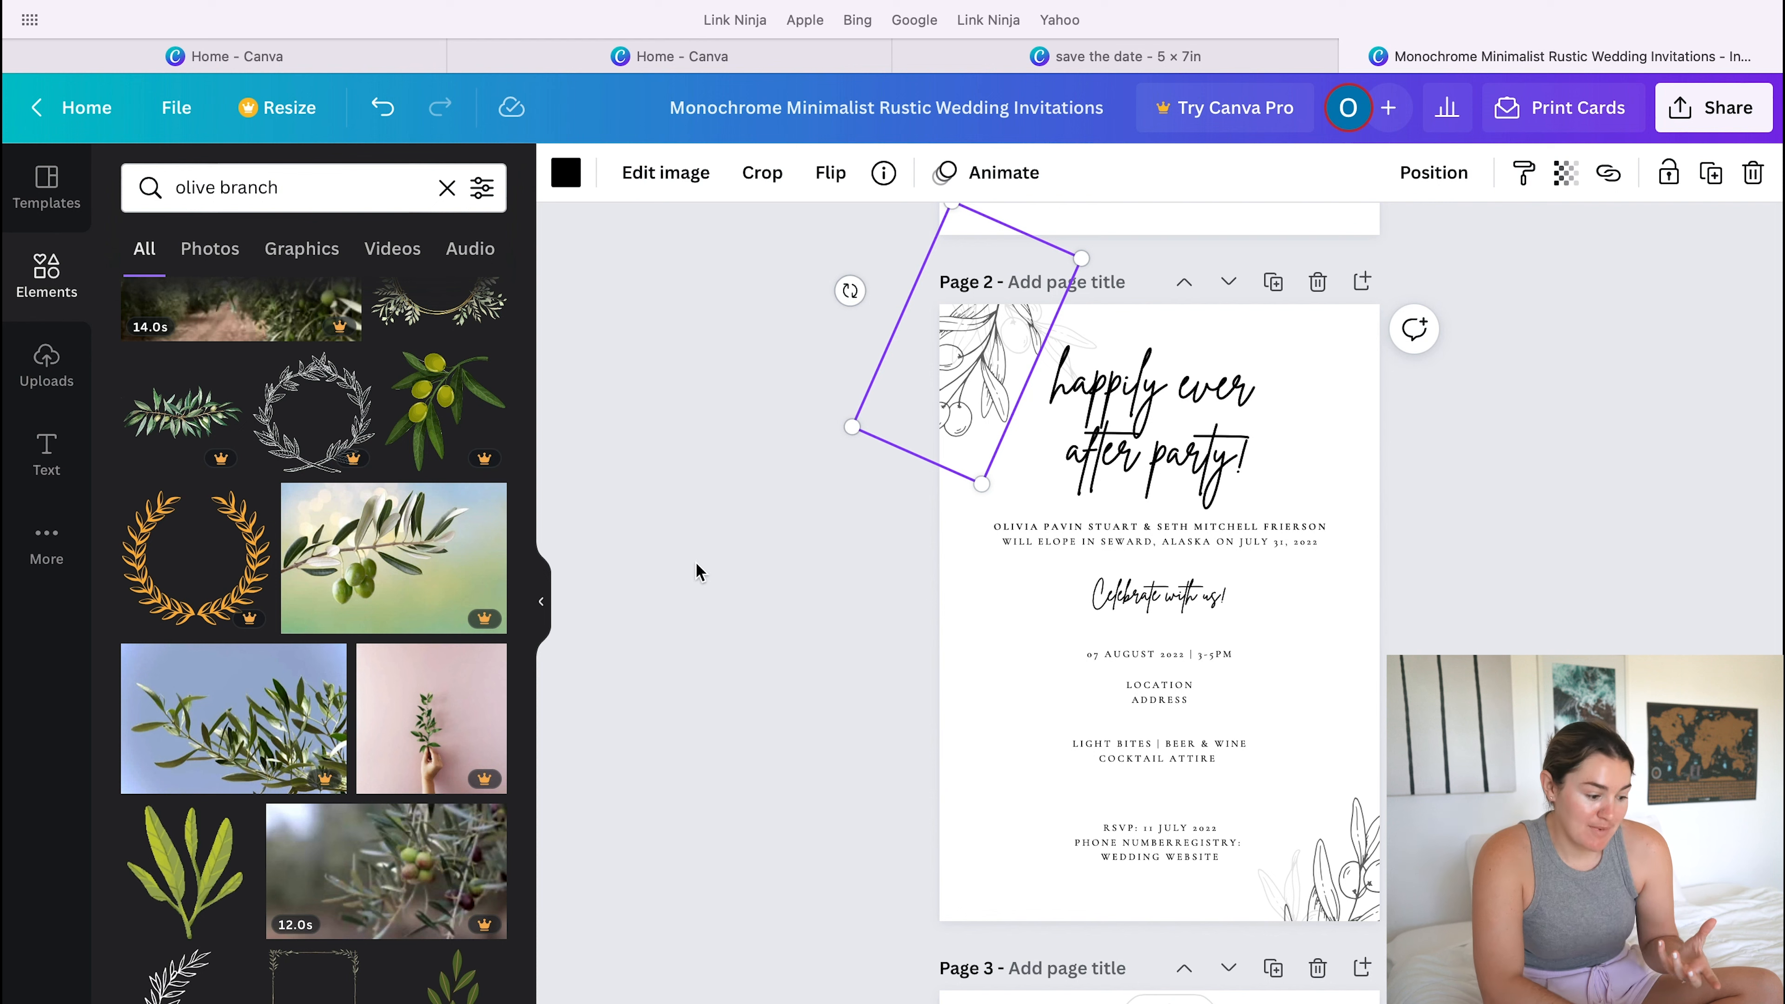
{"action": "left_click", "coordinate": [448, 188]}
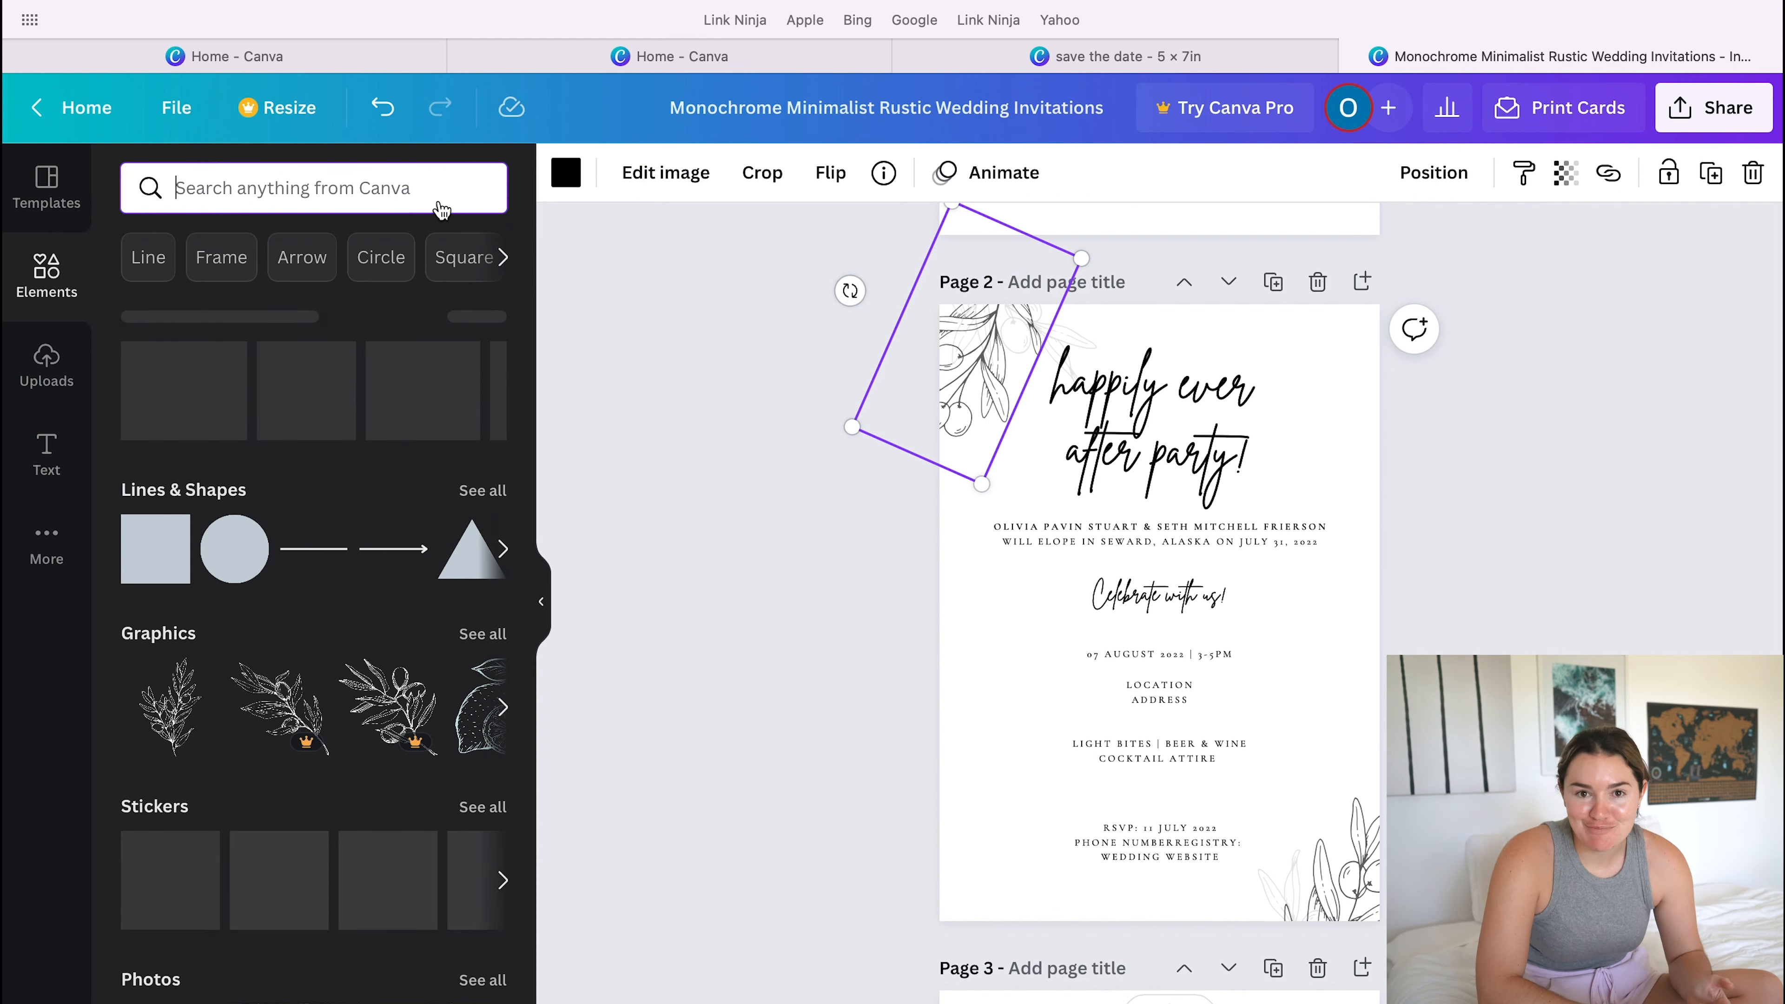
{"action": "left_click", "coordinate": [45, 450]}
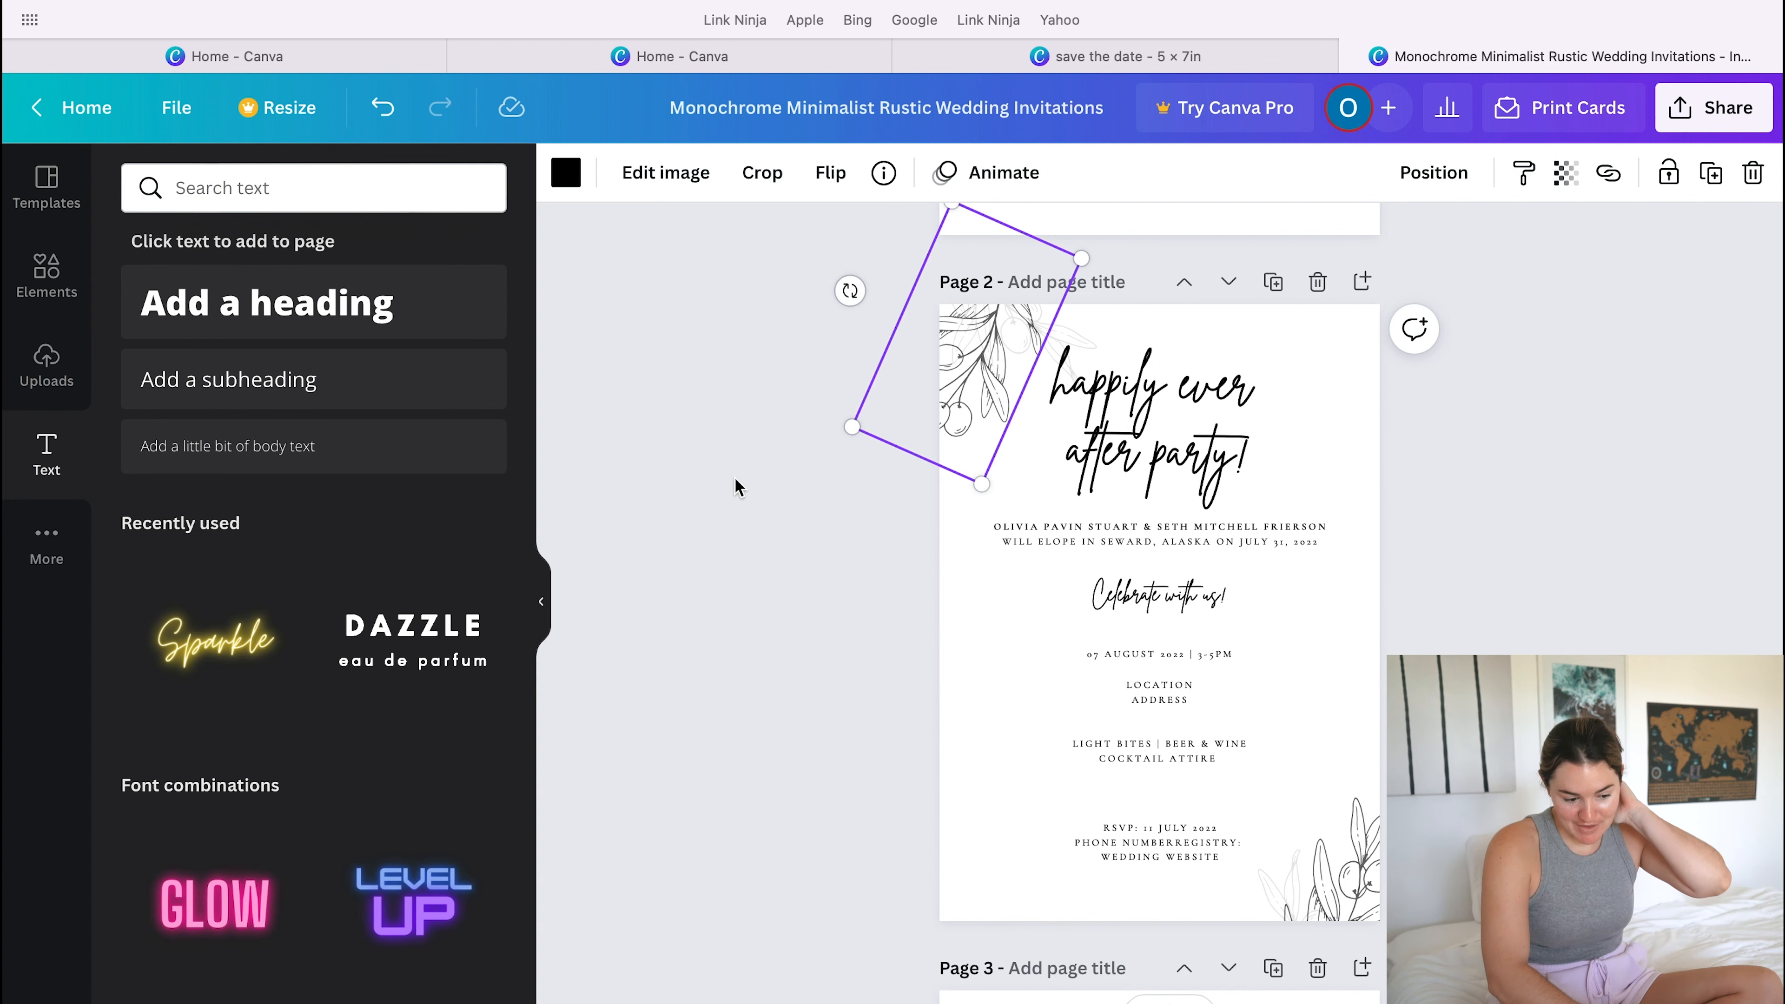
- Check the transparency setting of the faded branch behind the line-drawn one in page 2's upper-left corner
{"action": "left_click", "coordinate": [1067, 353]}
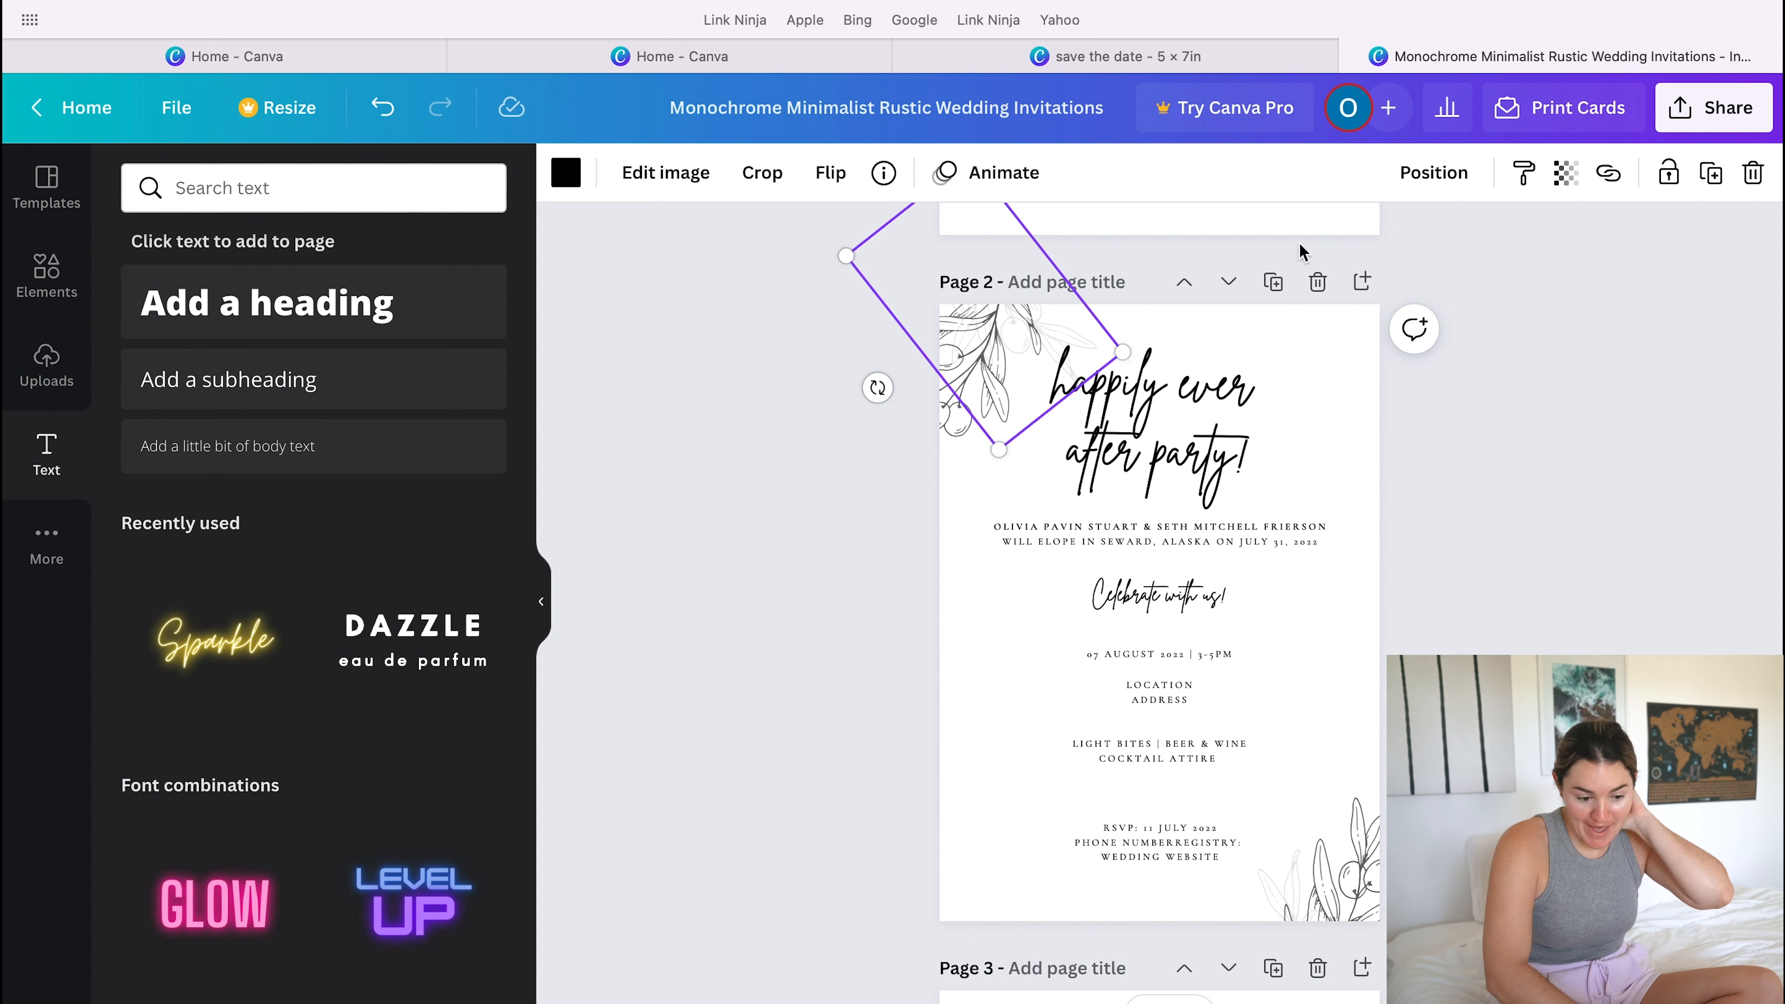
{"action": "left_click", "coordinate": [1566, 173]}
{"action": "mouse_move", "coordinate": [1342, 287]}
{"action": "left_mouse_down"}
{"action": "mouse_move", "coordinate": [1538, 287]}
{"action": "mouse_move", "coordinate": [1334, 304]}
{"action": "left_mouse_up"}
{"action": "left_click", "coordinate": [1532, 489]}
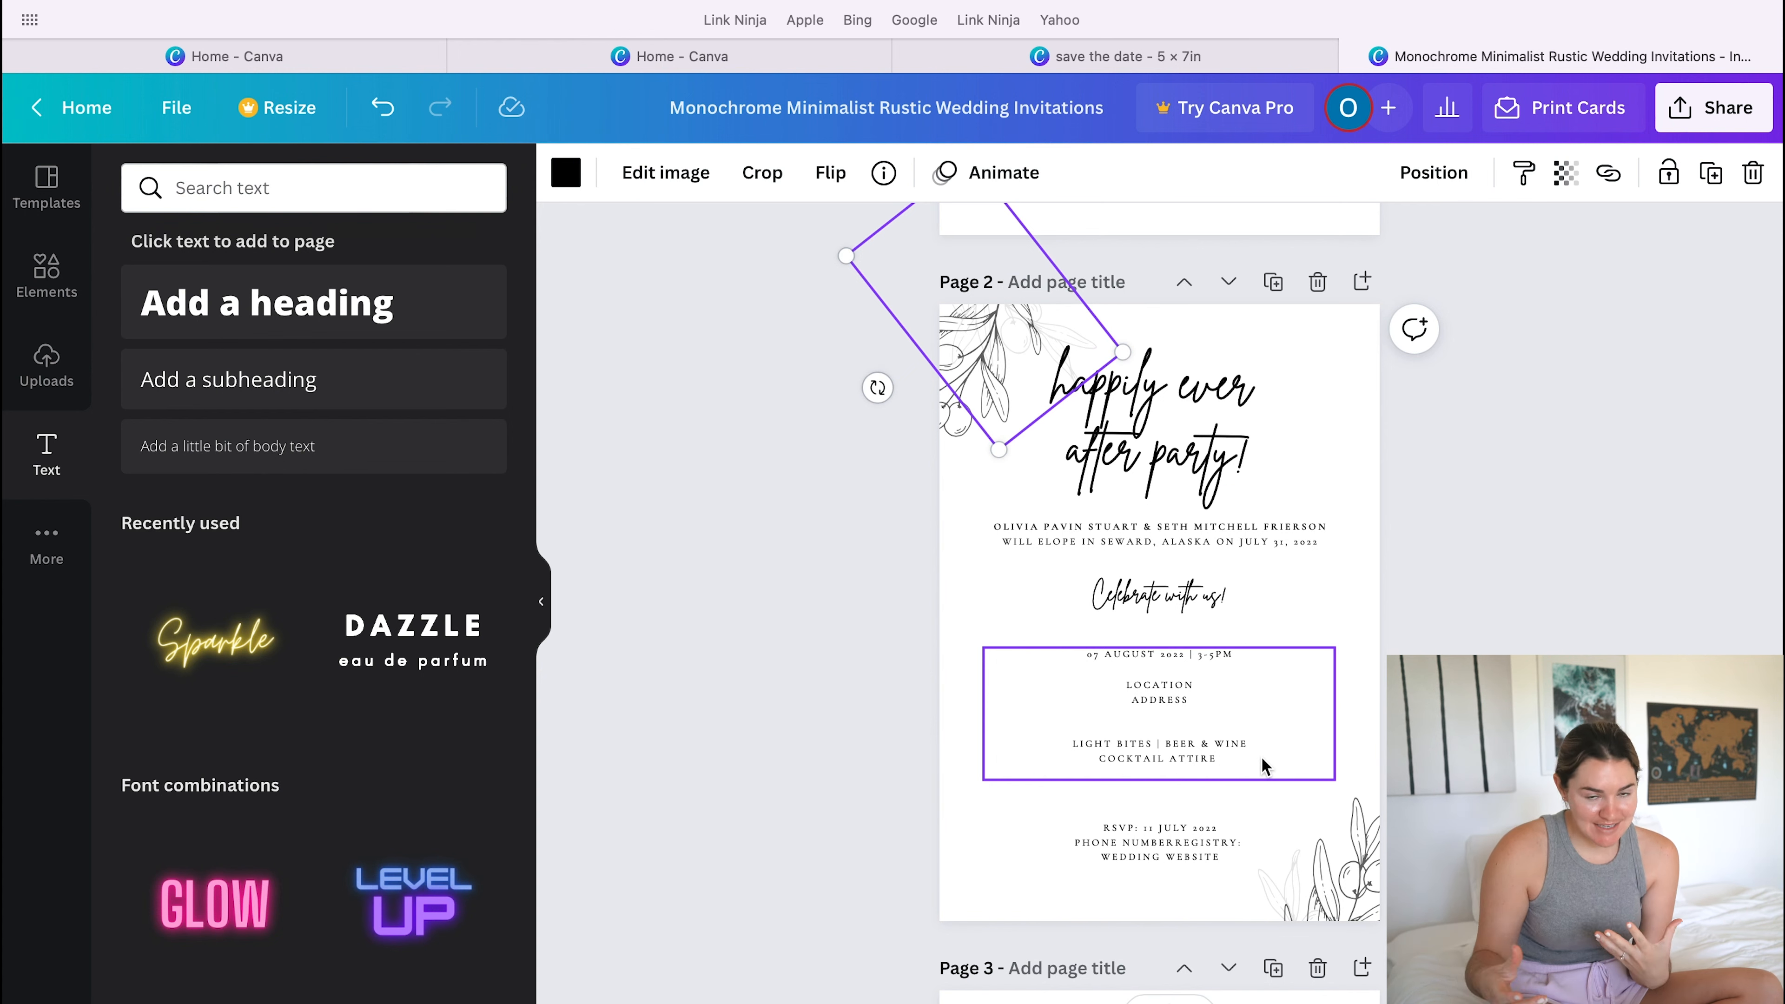
- Go to page 4 and check the fonts used for "HAPPILY EVER AFTER", "party" and the ceremony details
{"action": "scroll", "coordinate": [1261, 757], "scroll_direction": "down", "scroll_amount": 10}
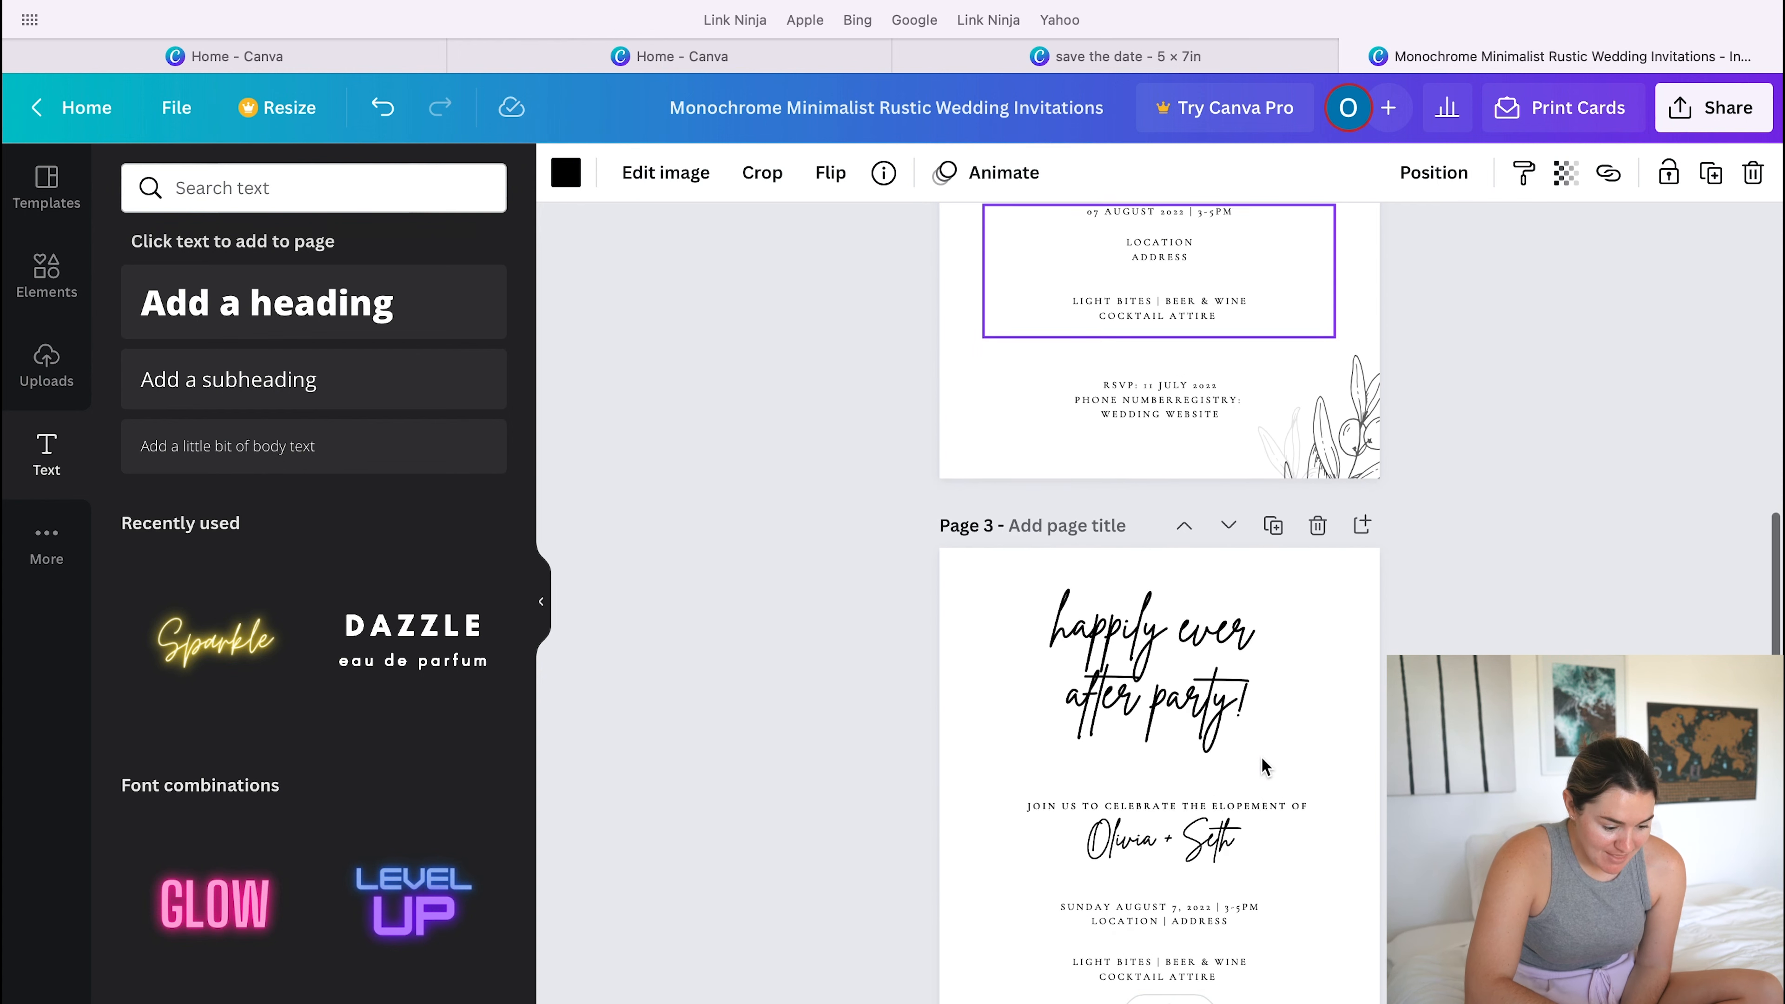
{"action": "scroll", "coordinate": [1261, 757], "scroll_direction": "down", "scroll_amount": 10}
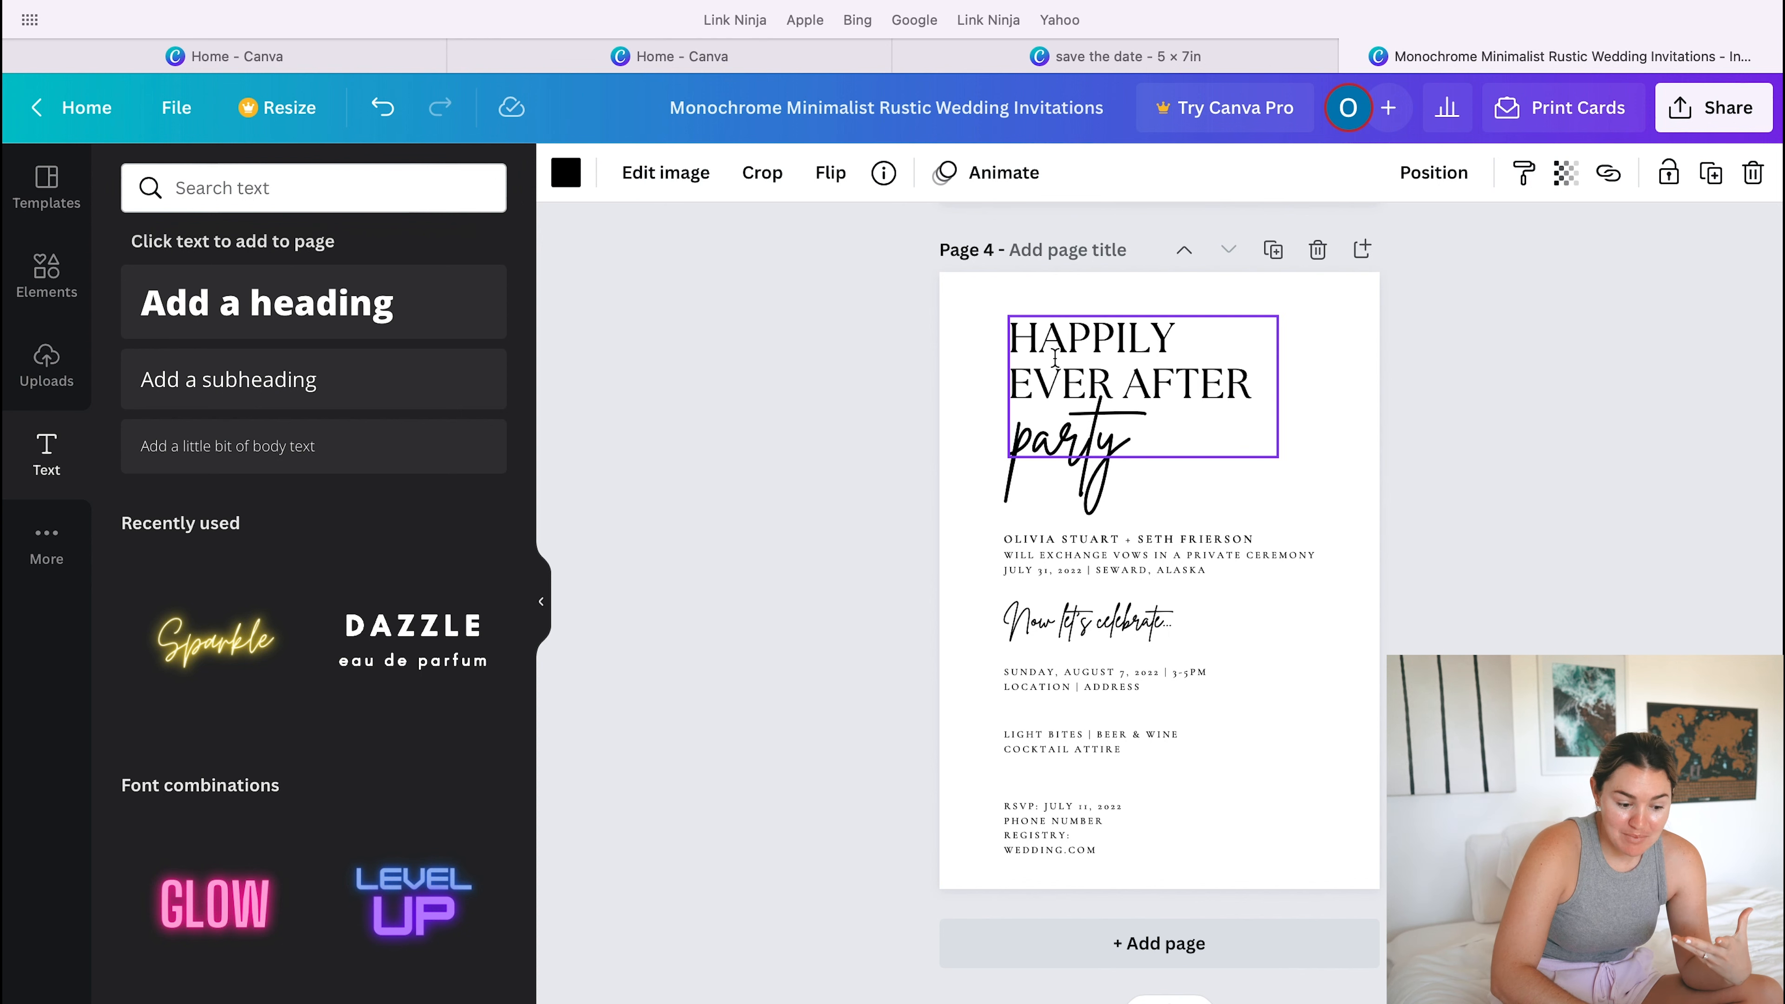
{"action": "left_click", "coordinate": [1114, 350]}
{"action": "left_click", "coordinate": [1102, 341]}
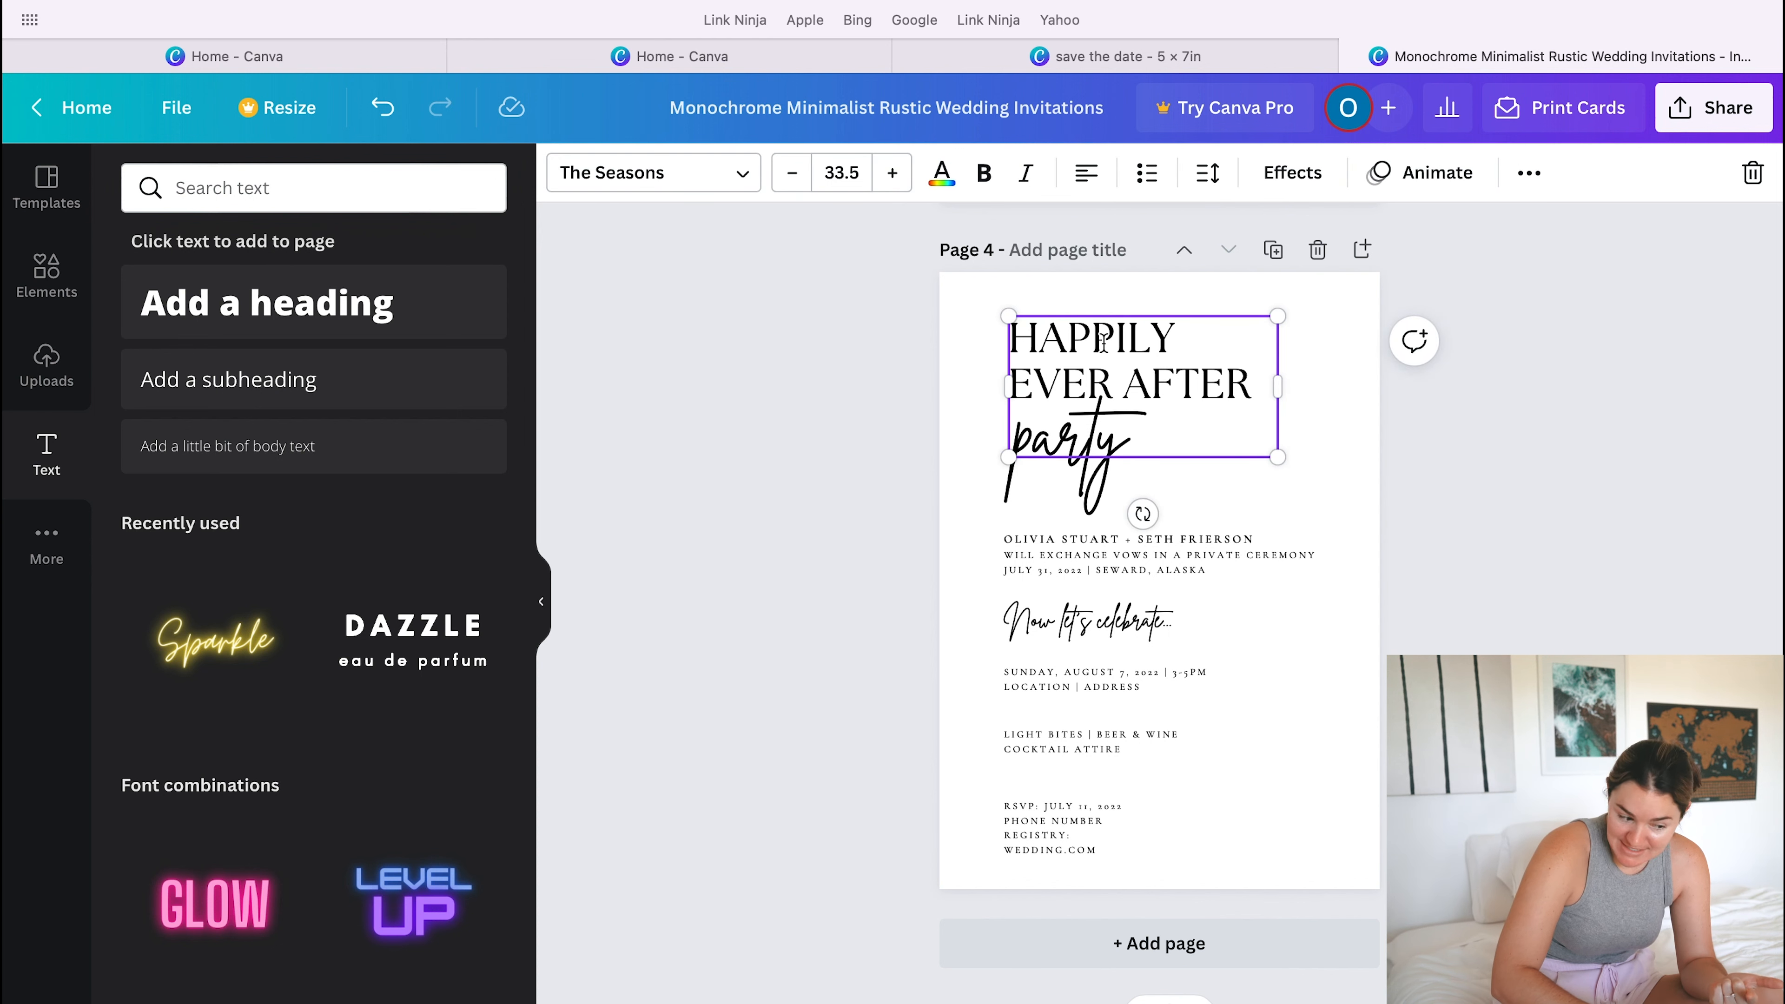
{"action": "left_click", "coordinate": [1115, 448]}
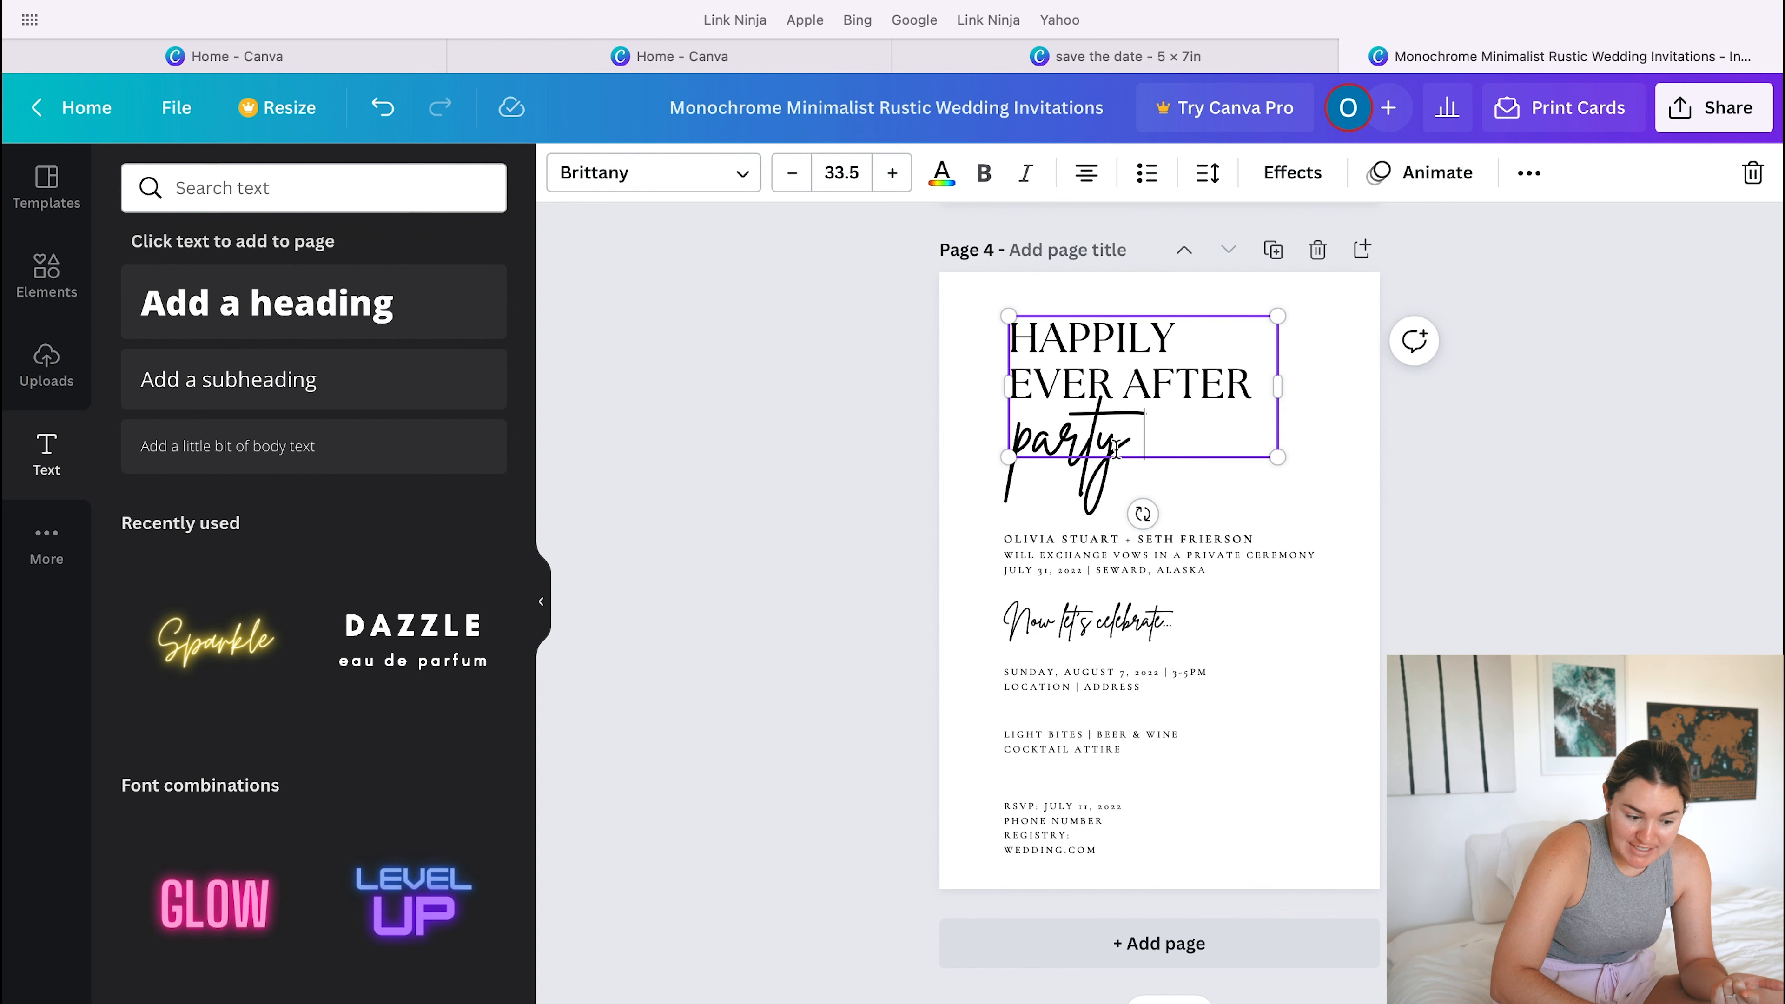
{"action": "left_click", "coordinate": [1155, 555]}
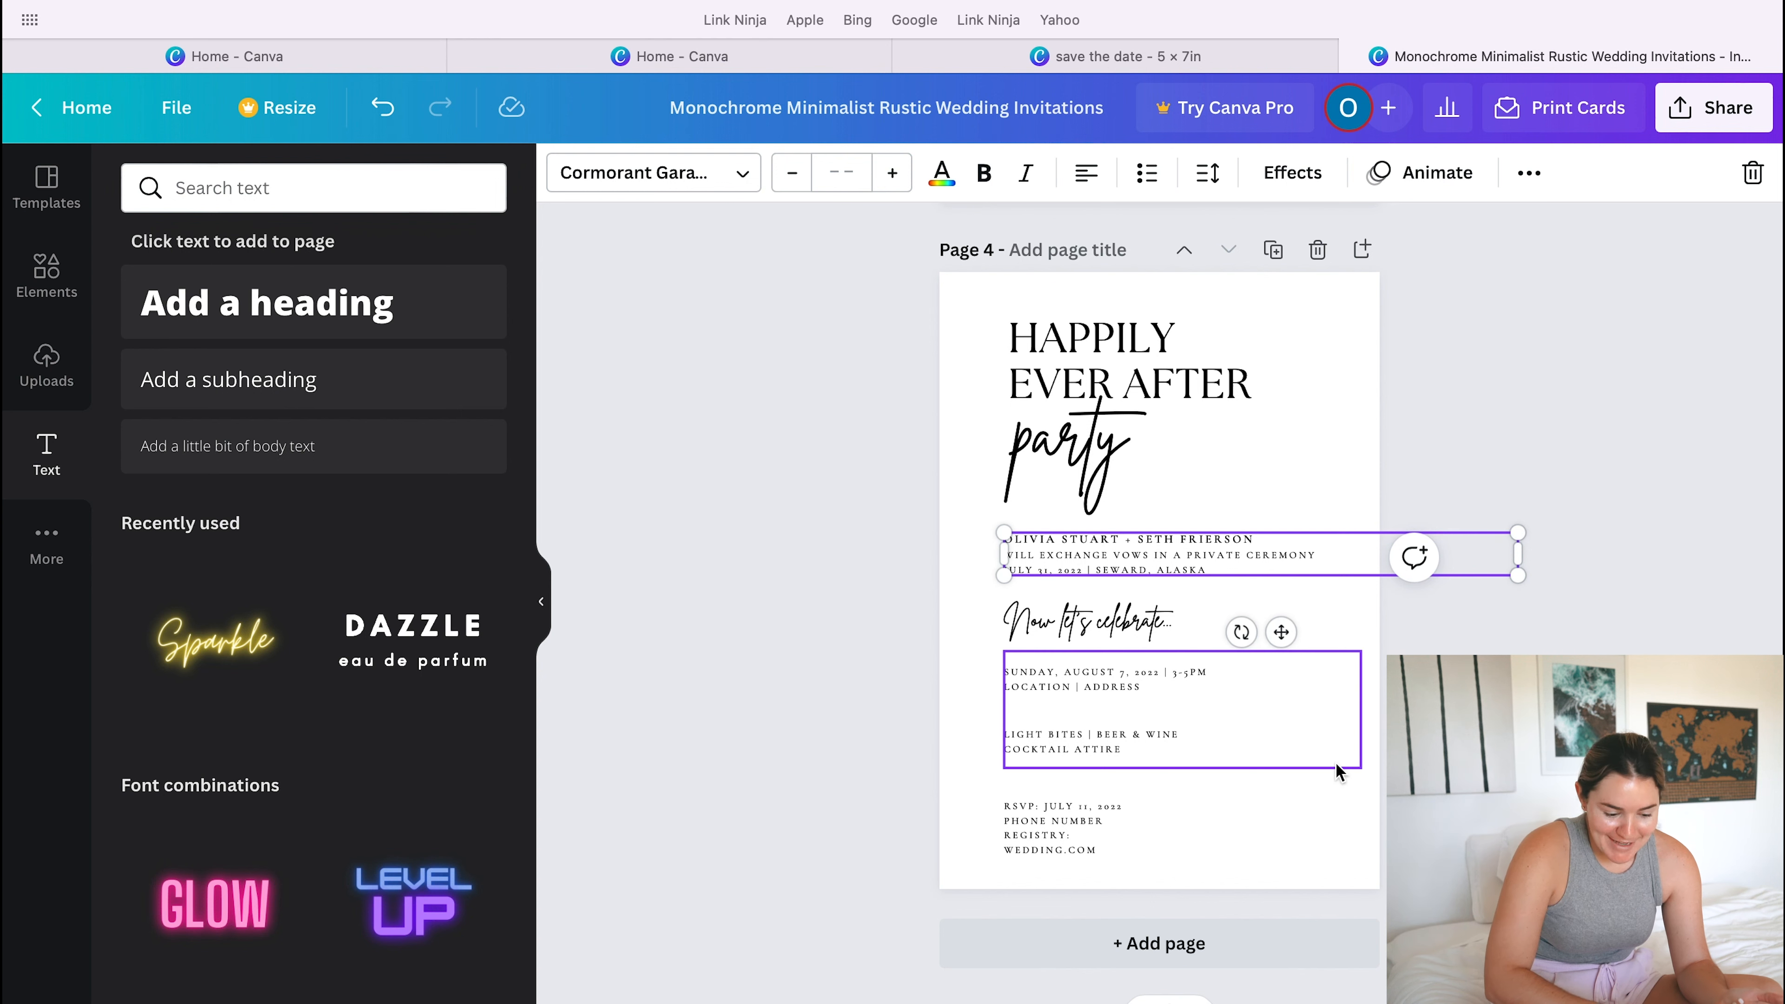
{"action": "left_click", "coordinate": [1327, 835]}
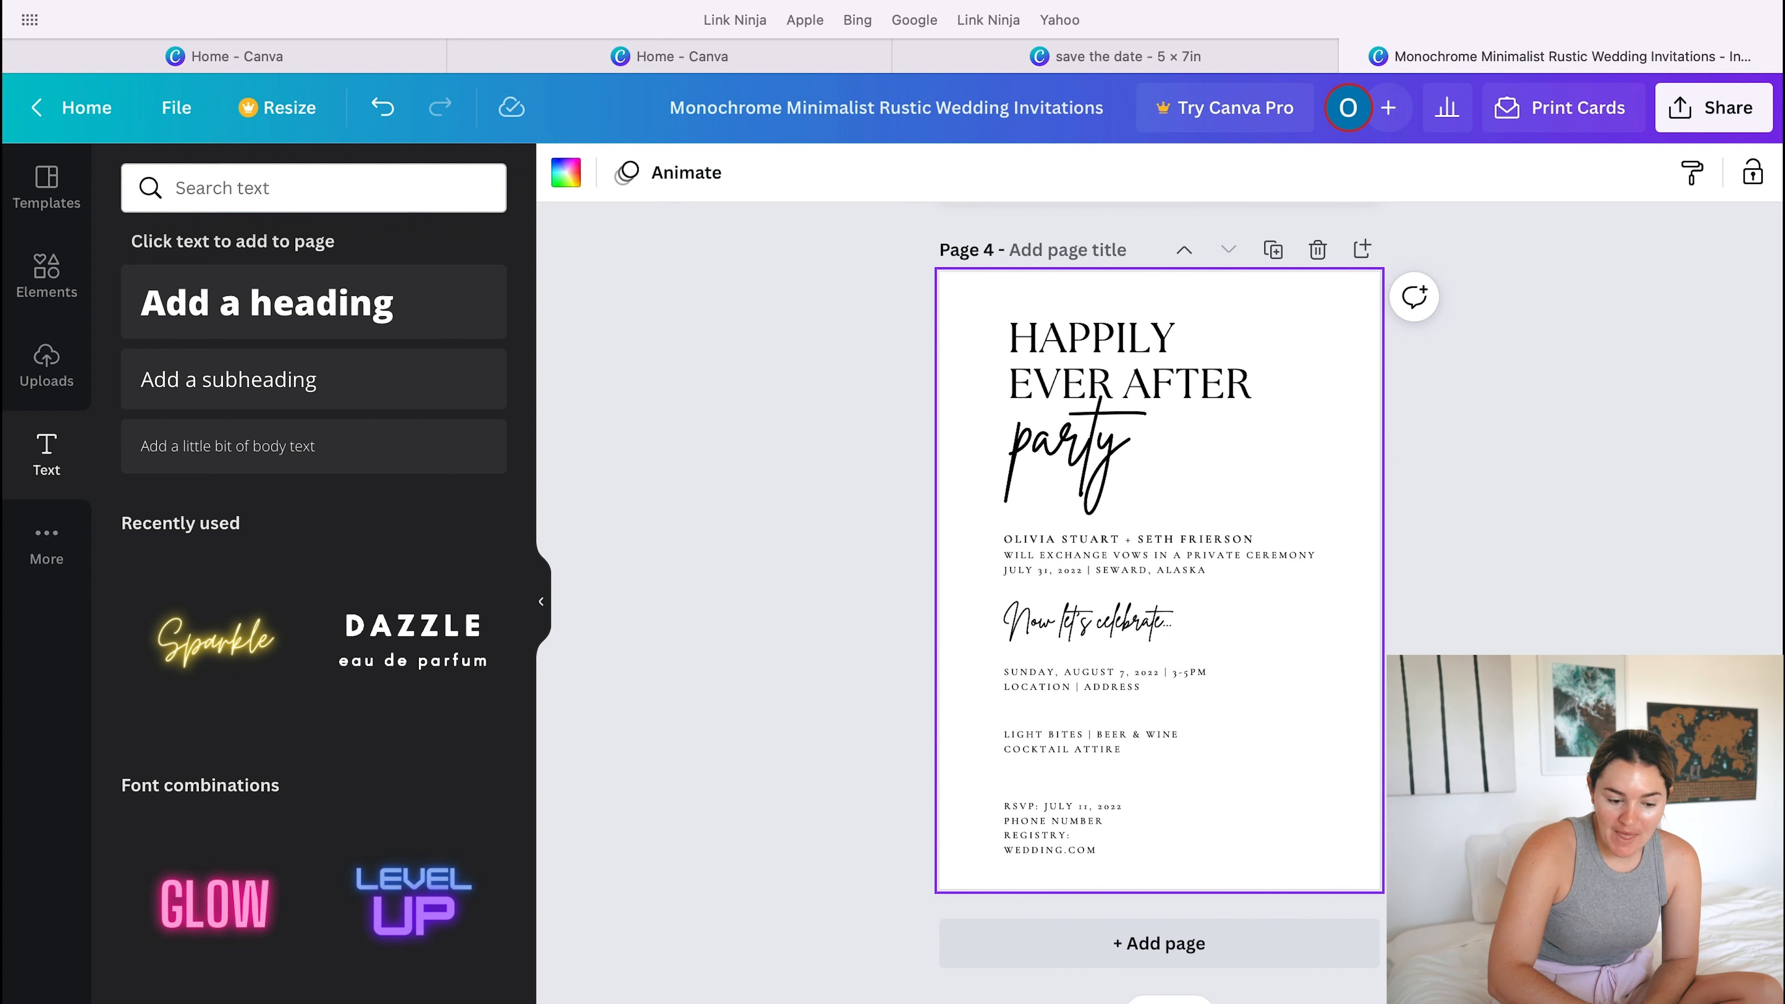
- Download only page 4 of the invitation design as a PNG
{"action": "left_click", "coordinate": [1710, 112]}
{"action": "left_click", "coordinate": [1329, 706]}
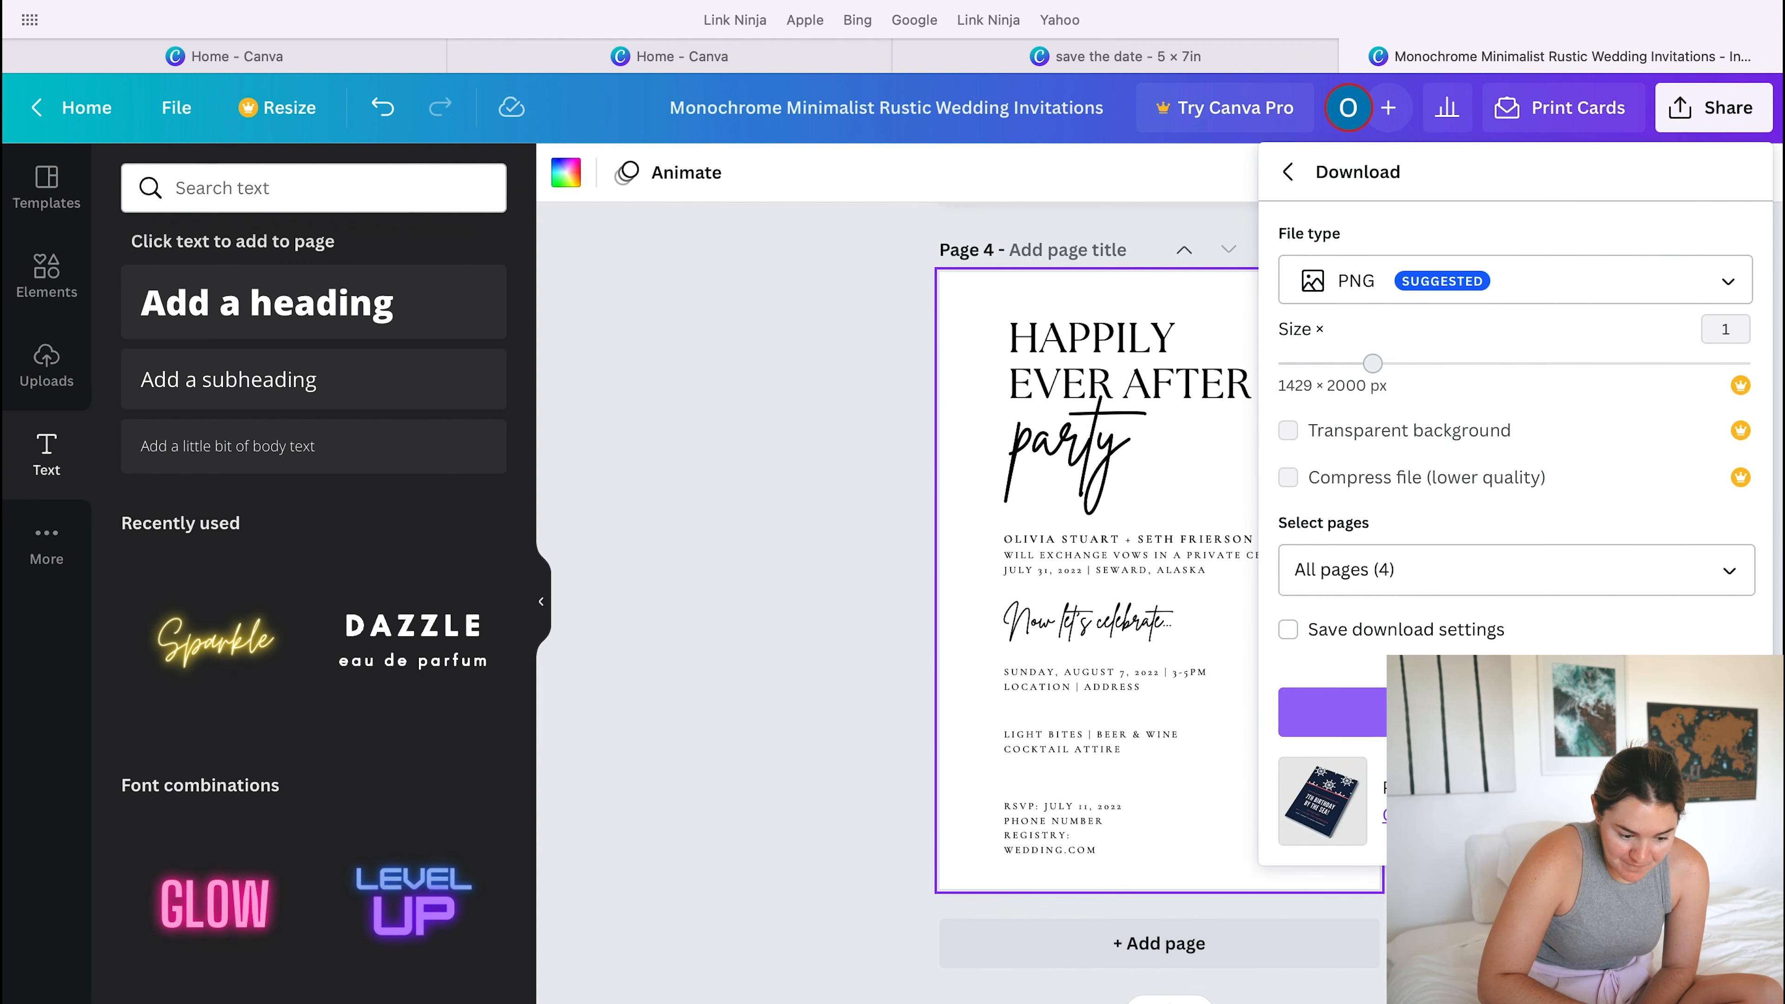
{"action": "left_click", "coordinate": [1467, 563]}
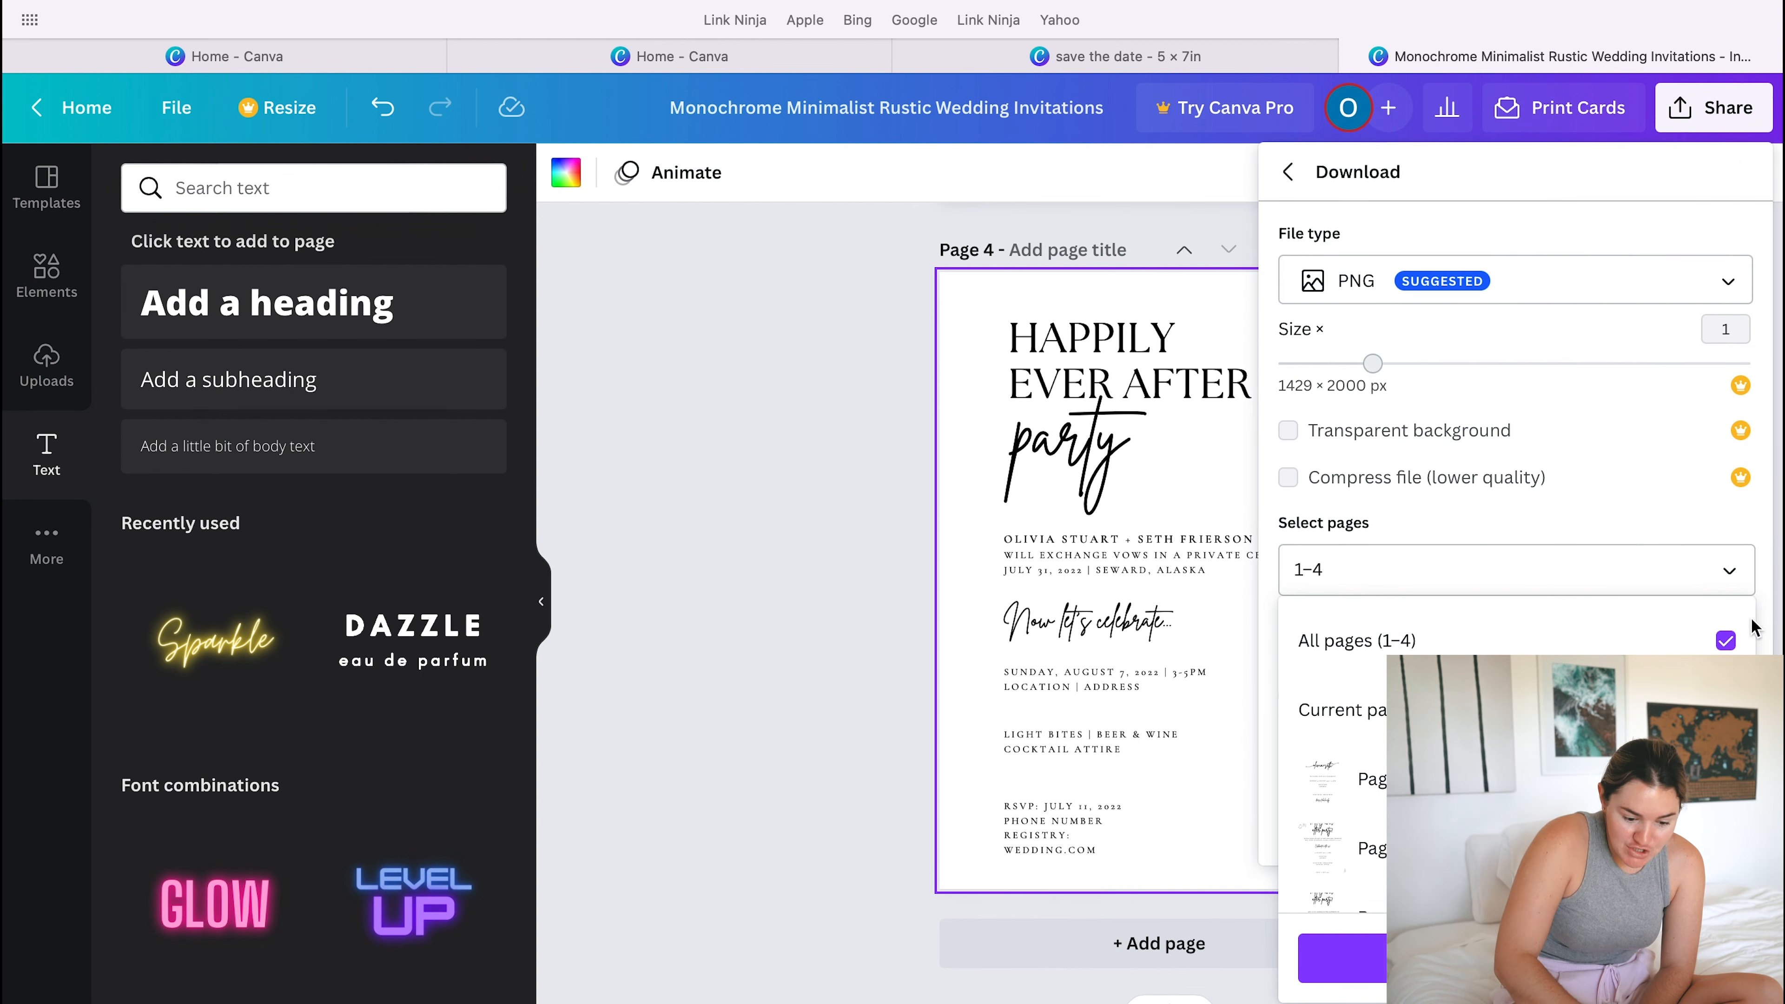
{"action": "left_click", "coordinate": [1725, 640]}
{"action": "scroll", "coordinate": [1511, 703], "scroll_direction": "down", "scroll_amount": 2}
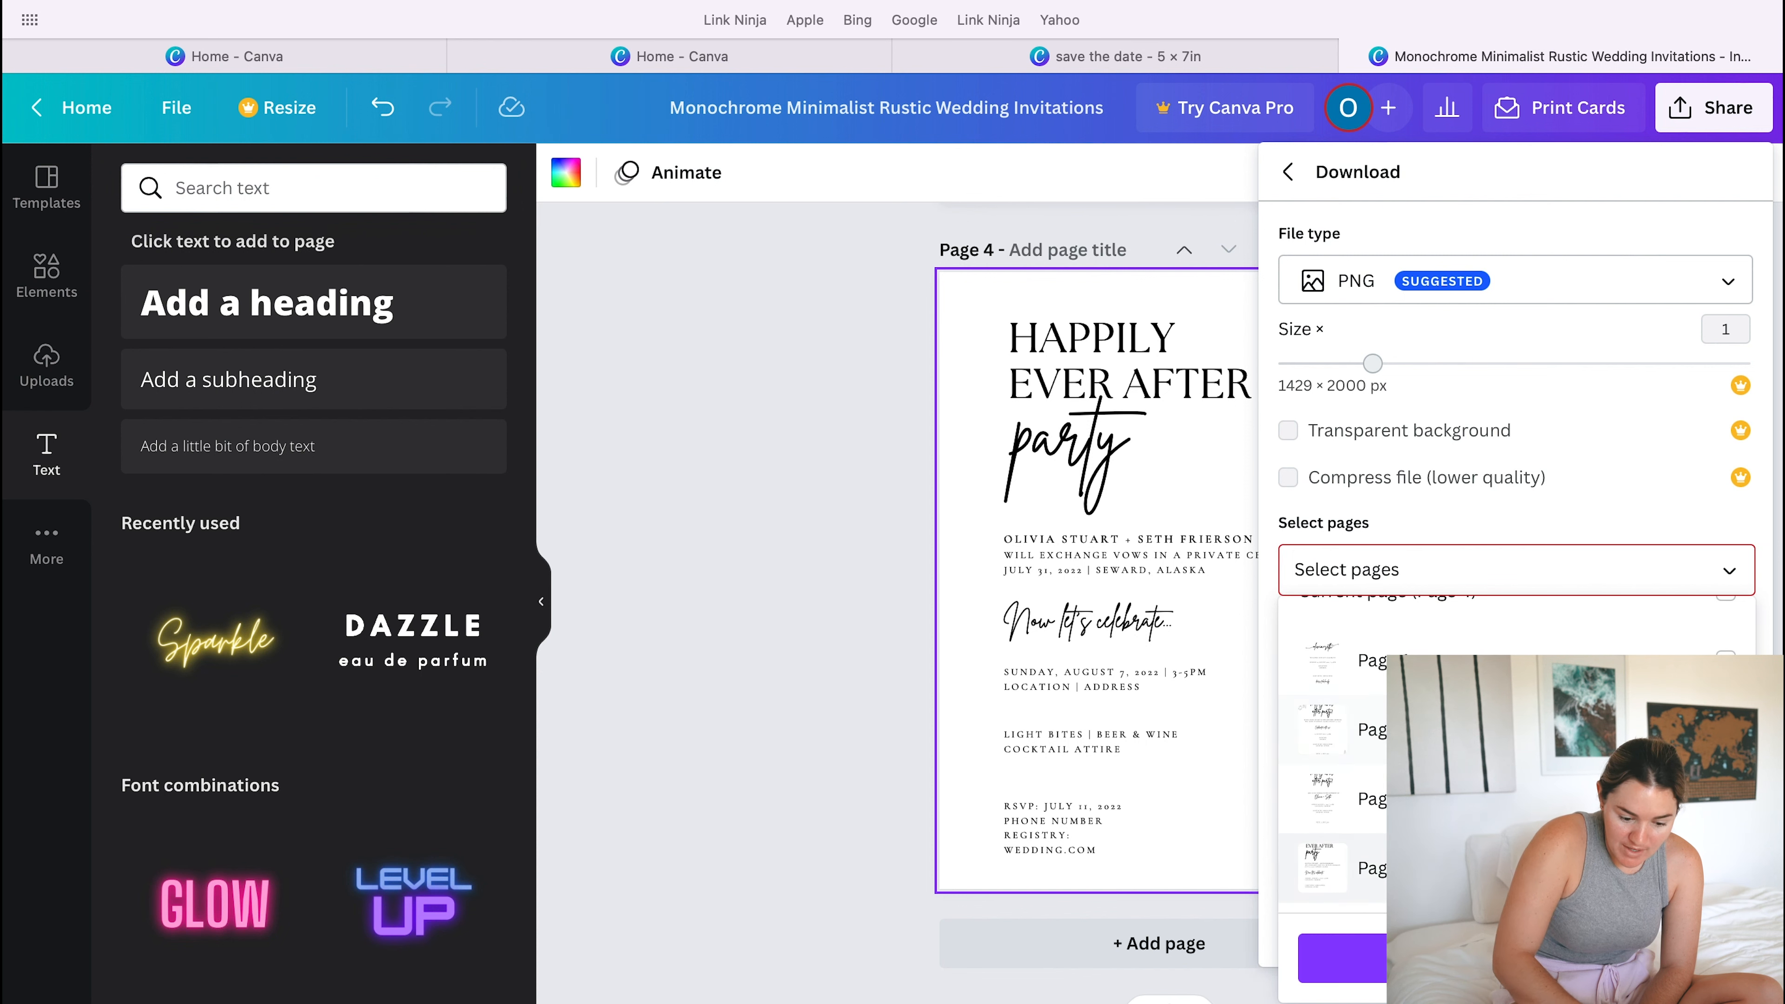
{"action": "left_click", "coordinate": [1616, 868]}
{"action": "left_click", "coordinate": [1517, 959]}
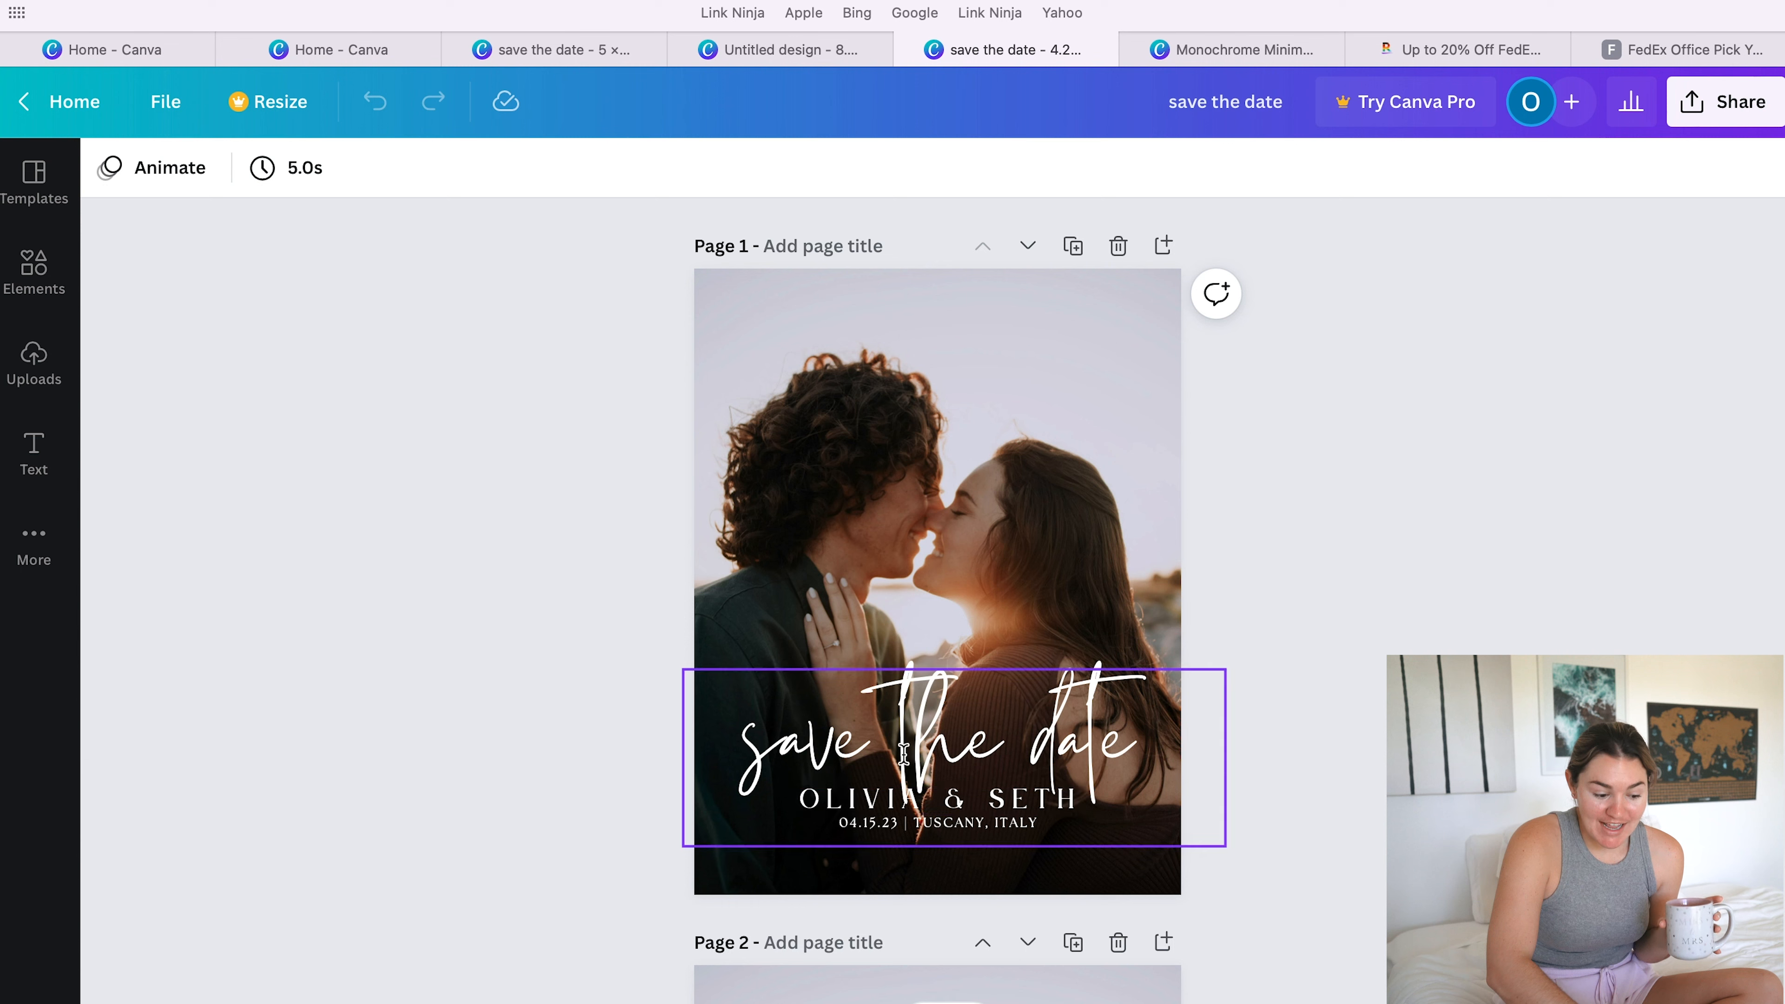
- Add the uploaded photo of the couple at sunset to page 1 of the save-the-date design
{"action": "left_click", "coordinate": [937, 536]}
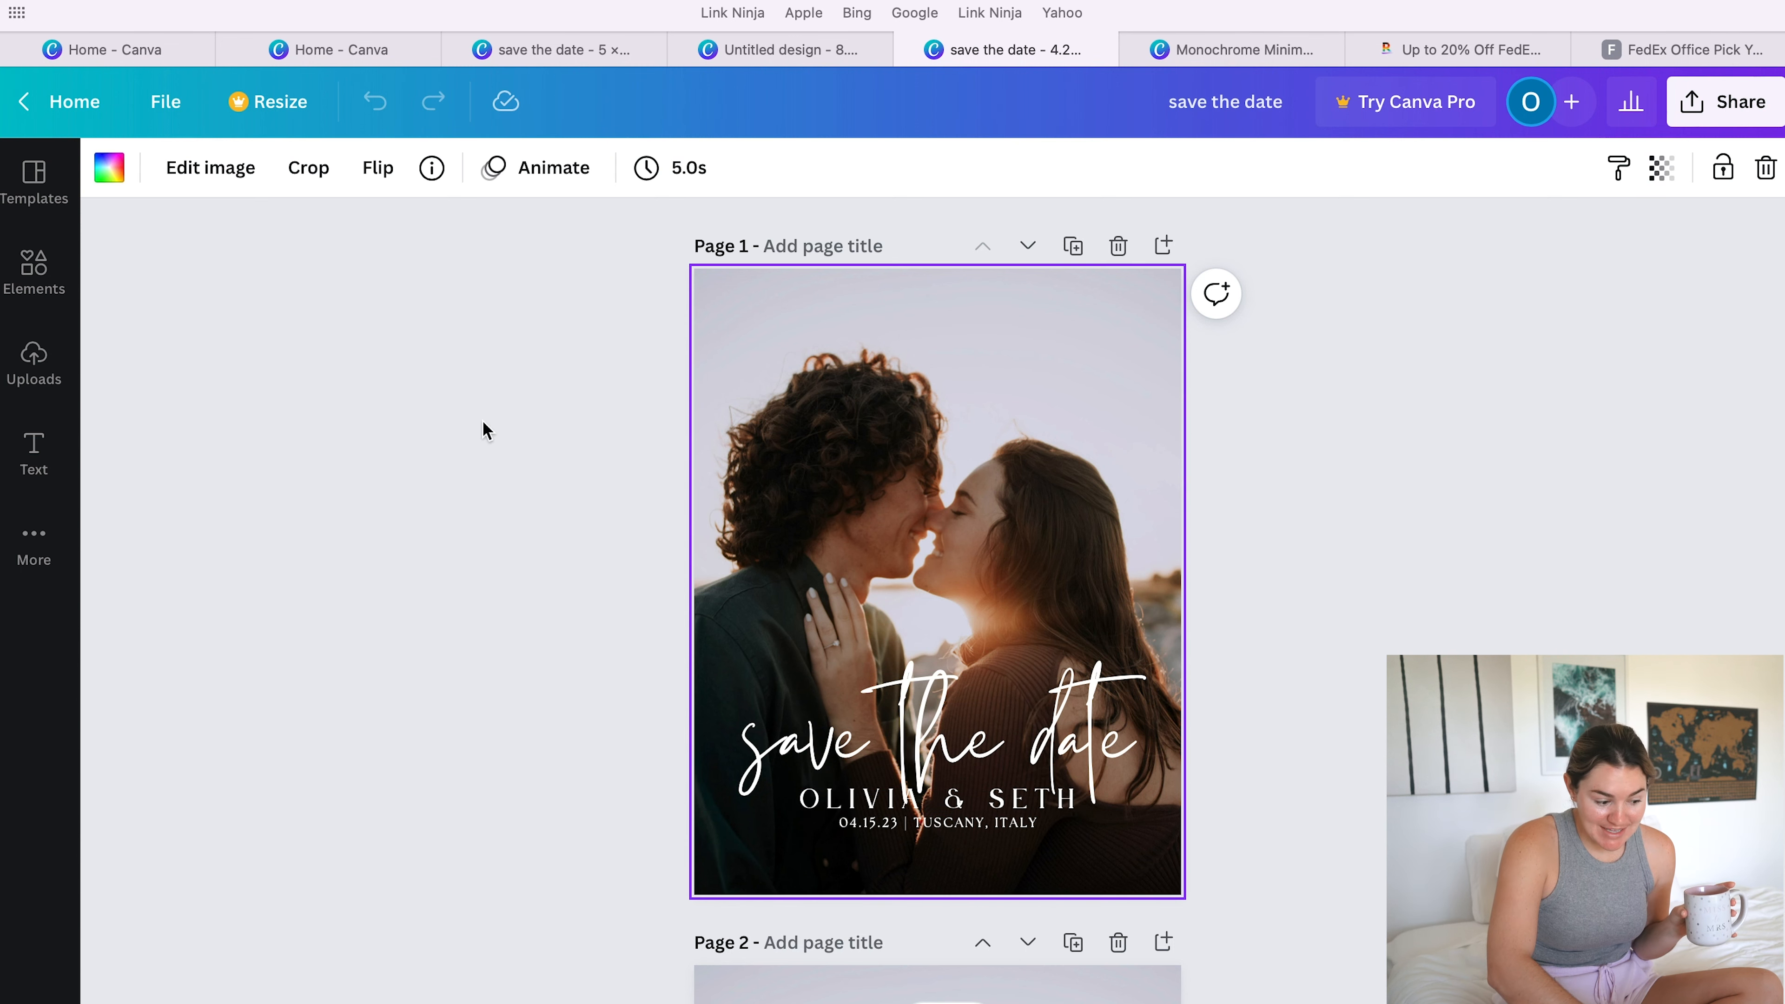
{"action": "left_click", "coordinate": [34, 362]}
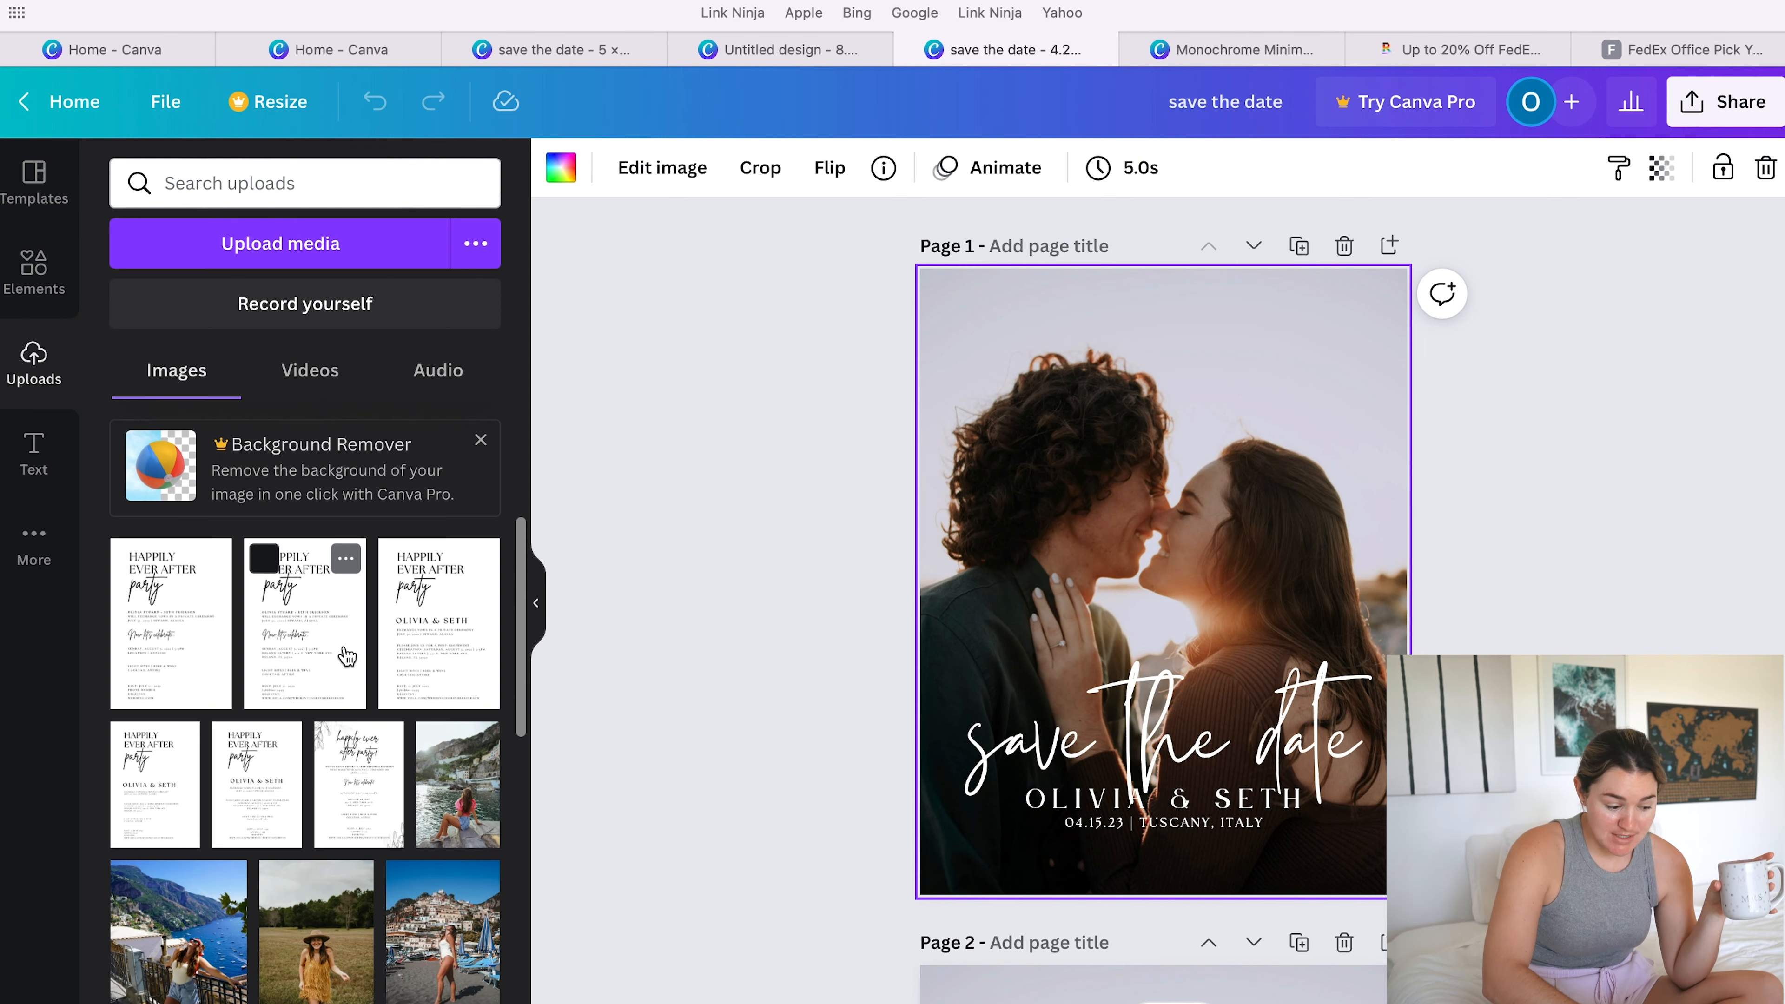
{"action": "scroll", "coordinate": [262, 957], "scroll_direction": "down", "scroll_amount": 5}
{"action": "scroll", "coordinate": [262, 960], "scroll_direction": "down", "scroll_amount": 10}
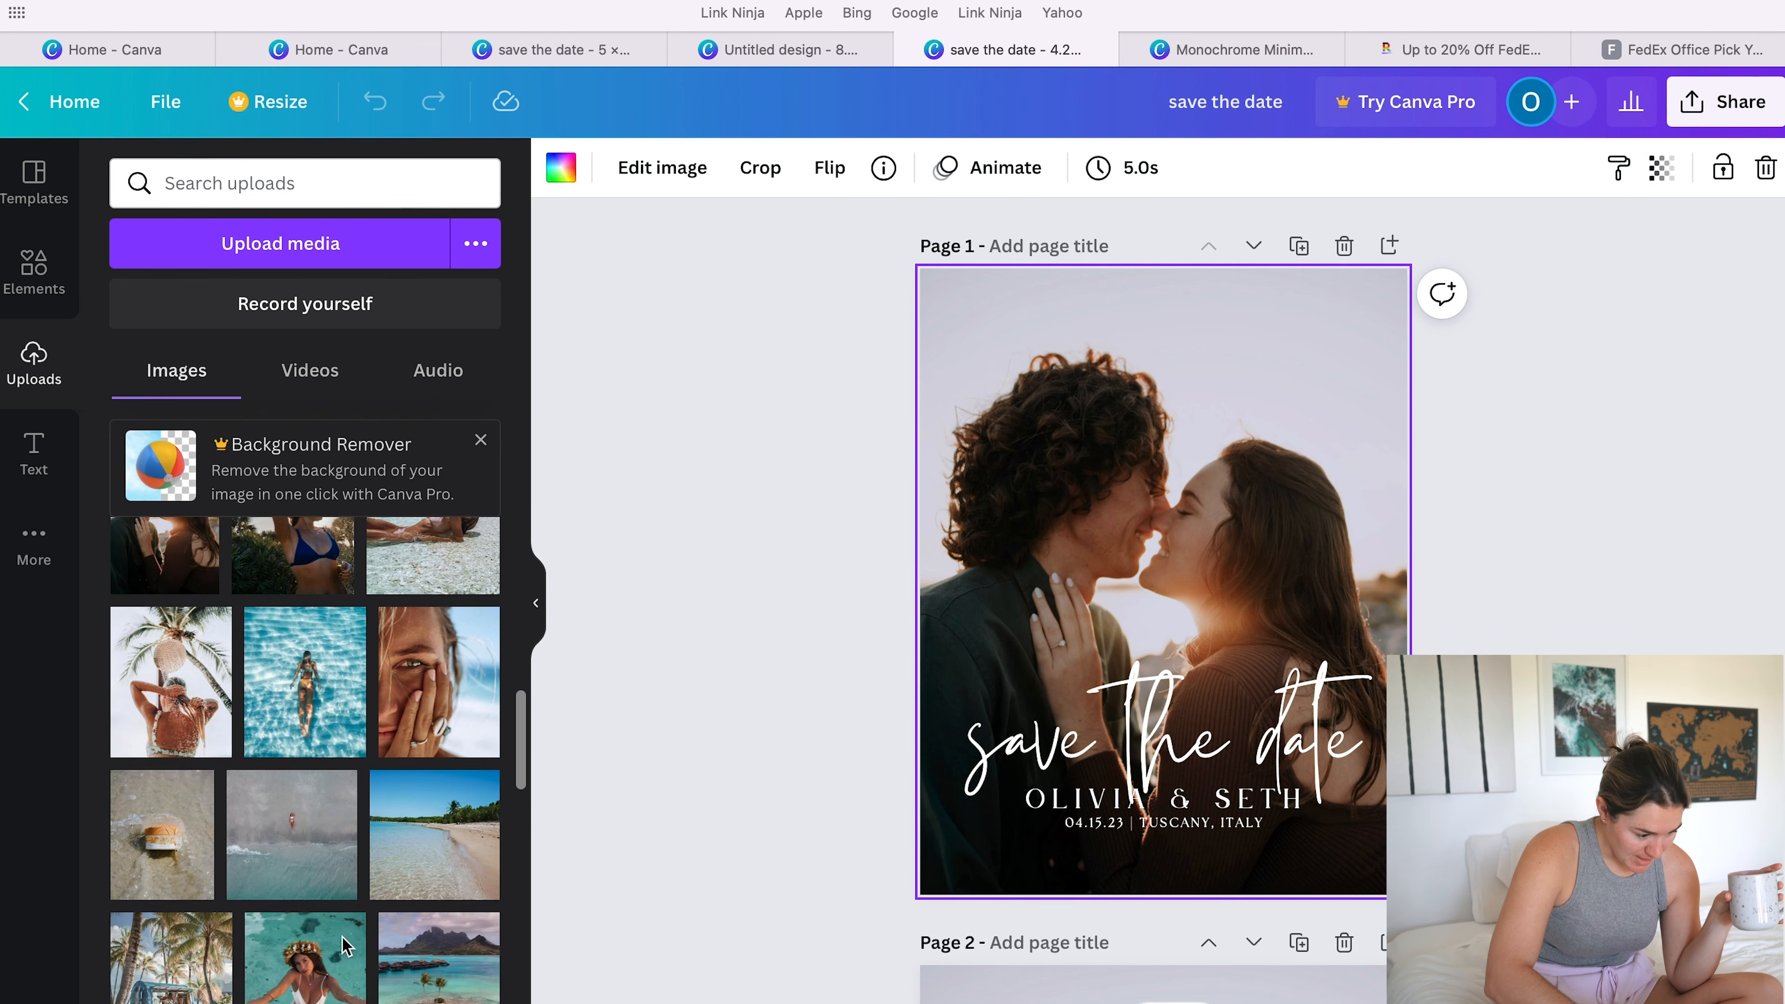
{"action": "scroll", "coordinate": [344, 945], "scroll_direction": "up", "scroll_amount": 3}
{"action": "left_click", "coordinate": [165, 676]}
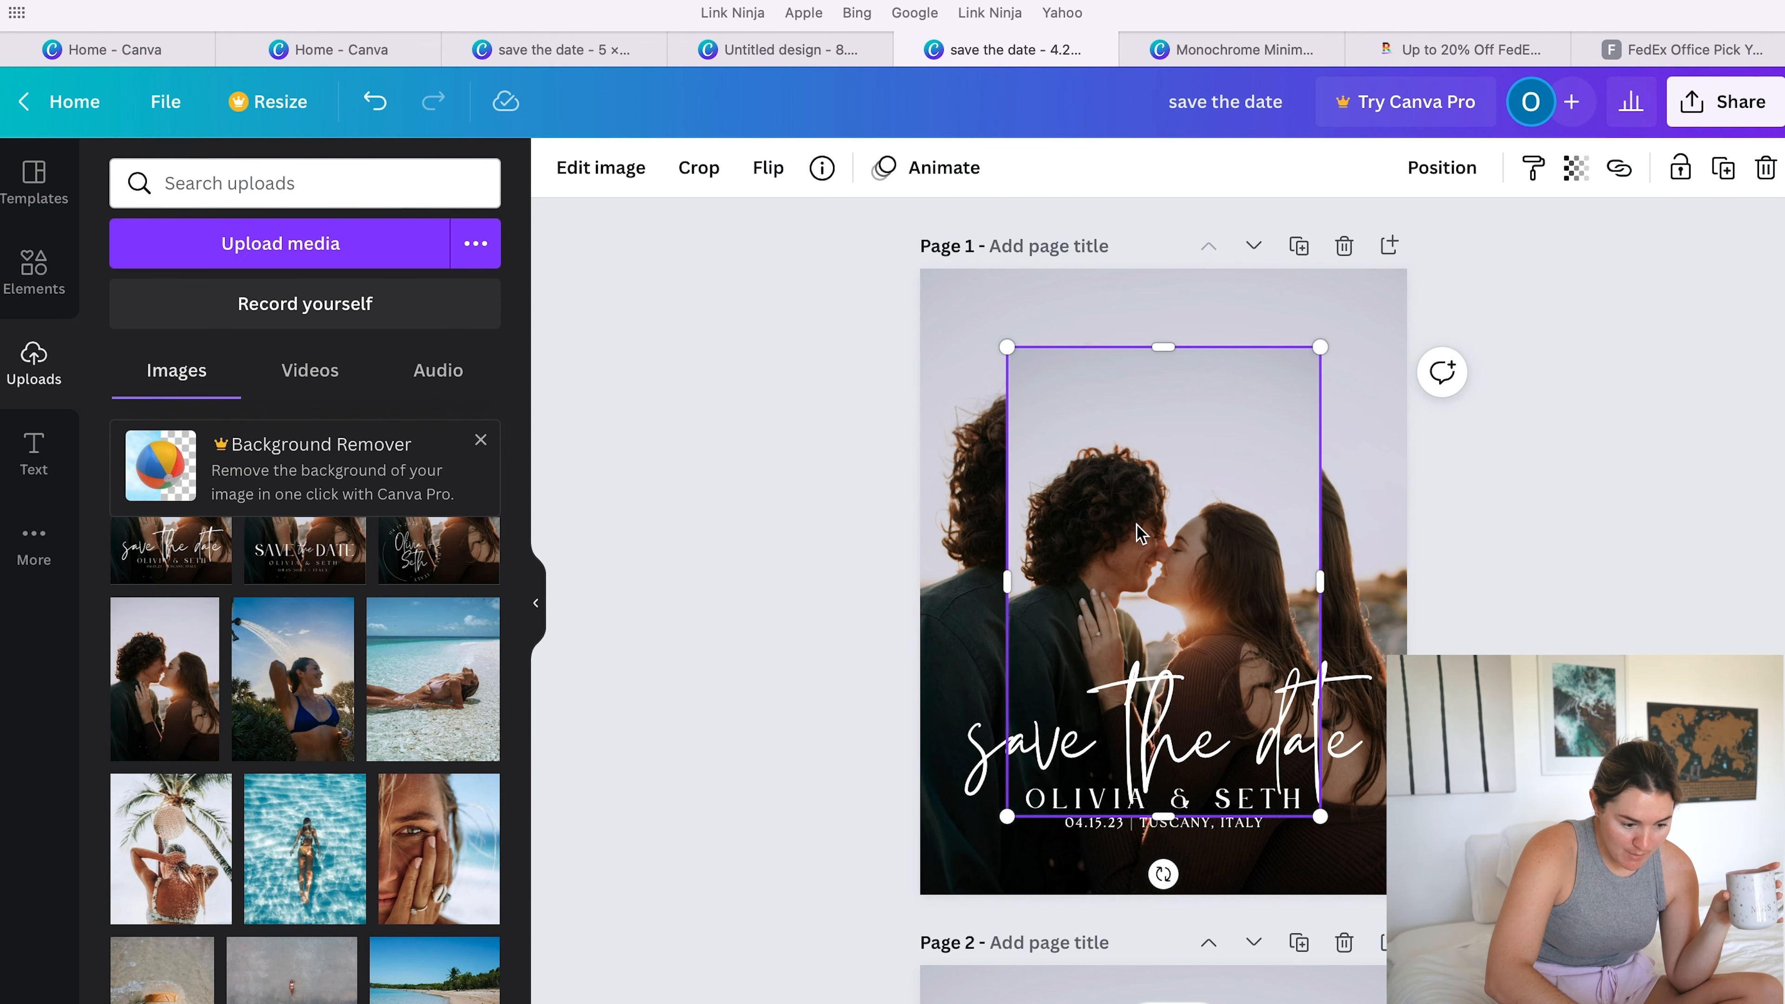
- Enlarge the added couple photo until it covers the whole of page 1 and shift it slightly to the right
{"action": "left_click_drag", "start_coordinate": [1007, 347], "coordinate": [871, 230]}
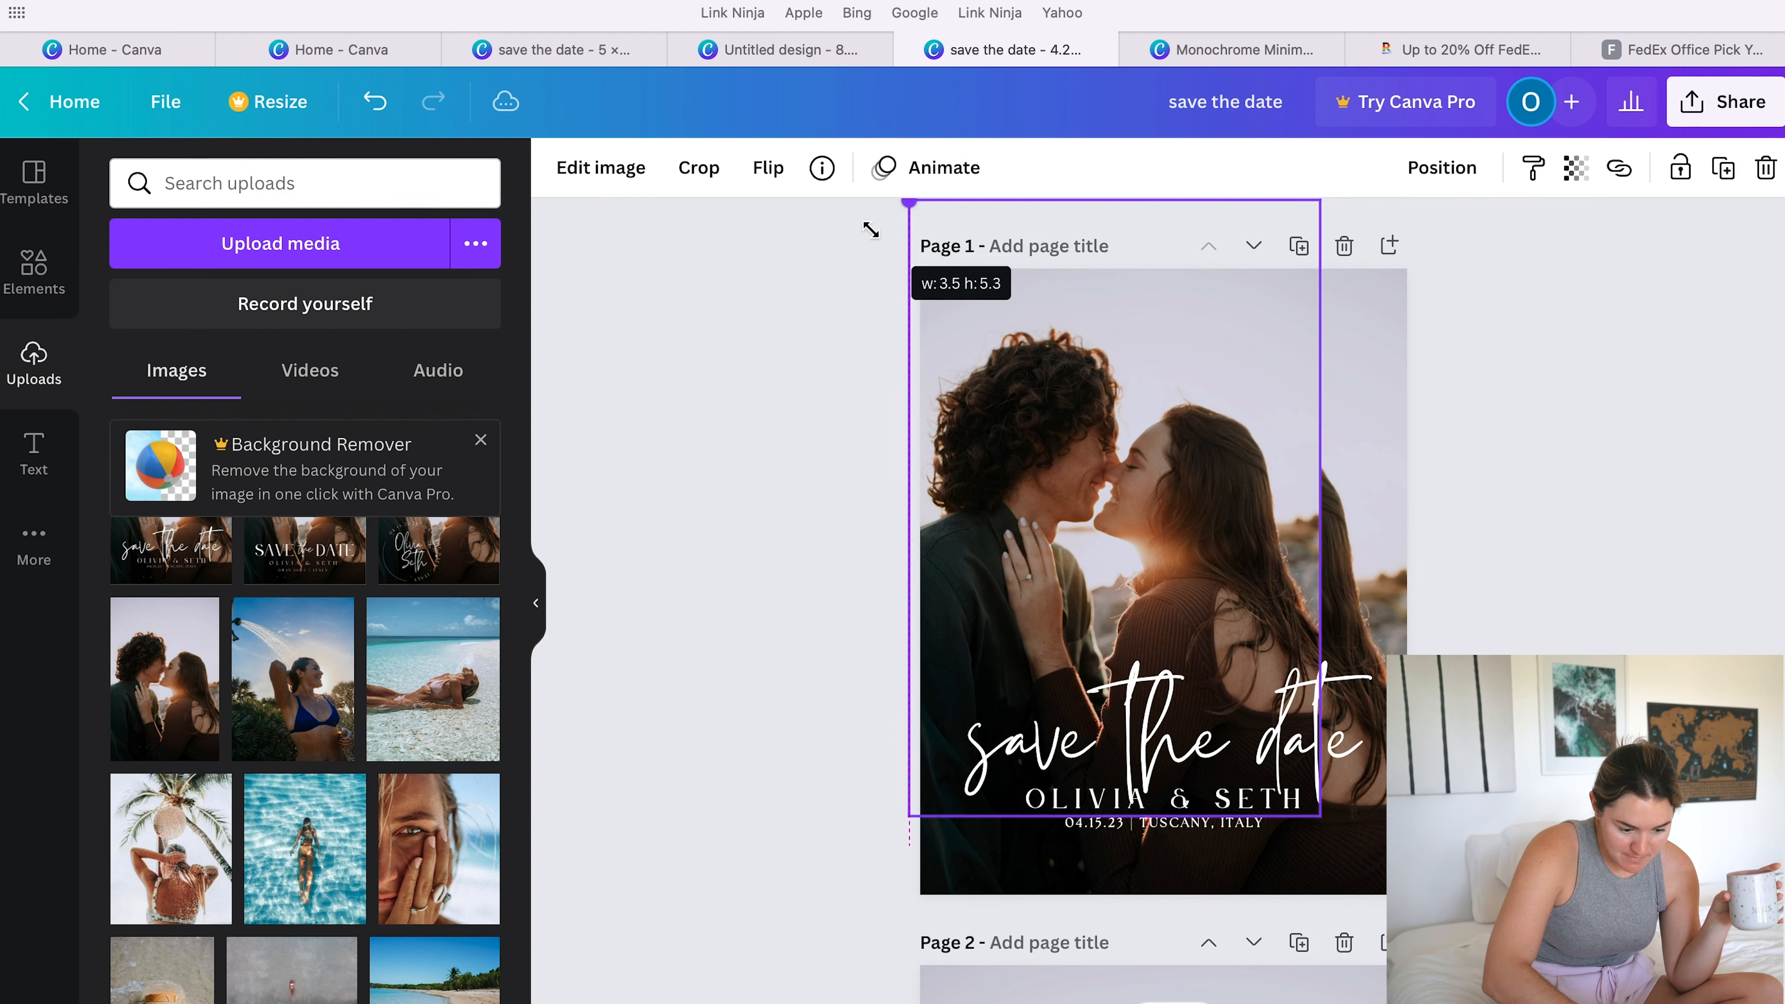
{"action": "left_click_drag", "start_coordinate": [1317, 816], "coordinate": [1416, 961]}
{"action": "left_click", "coordinate": [538, 610]}
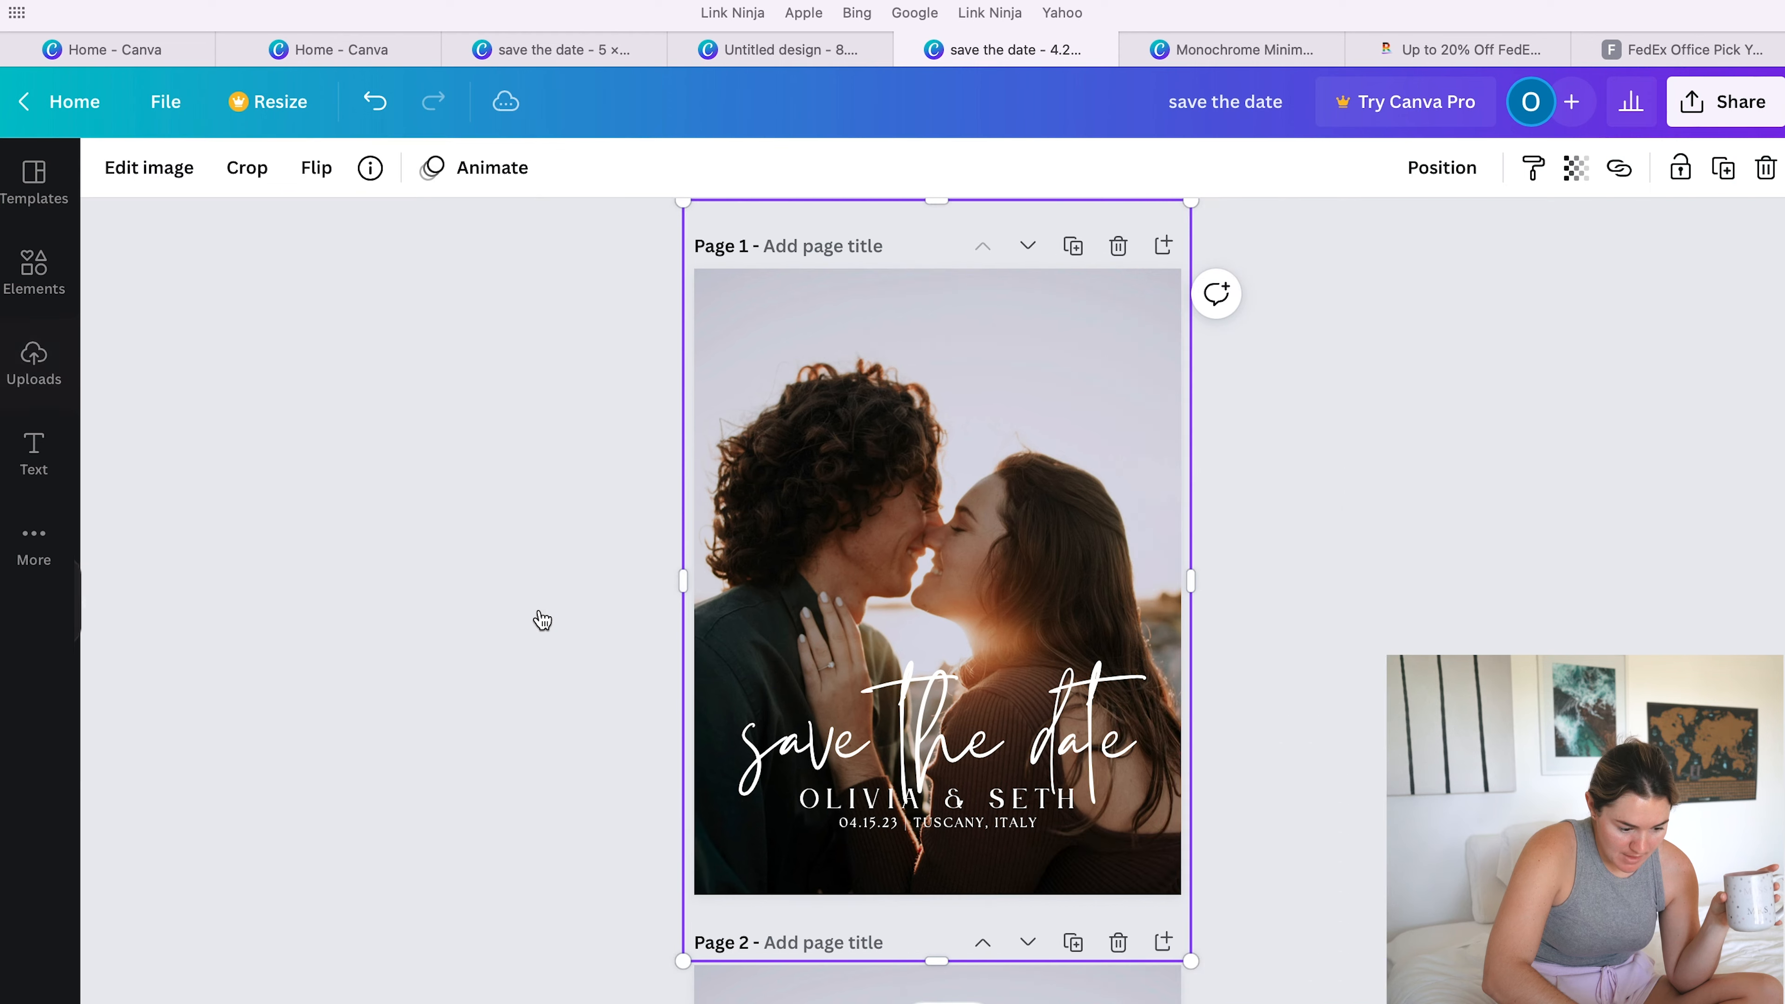
{"action": "left_click_drag", "start_coordinate": [997, 541], "coordinate": [1008, 536]}
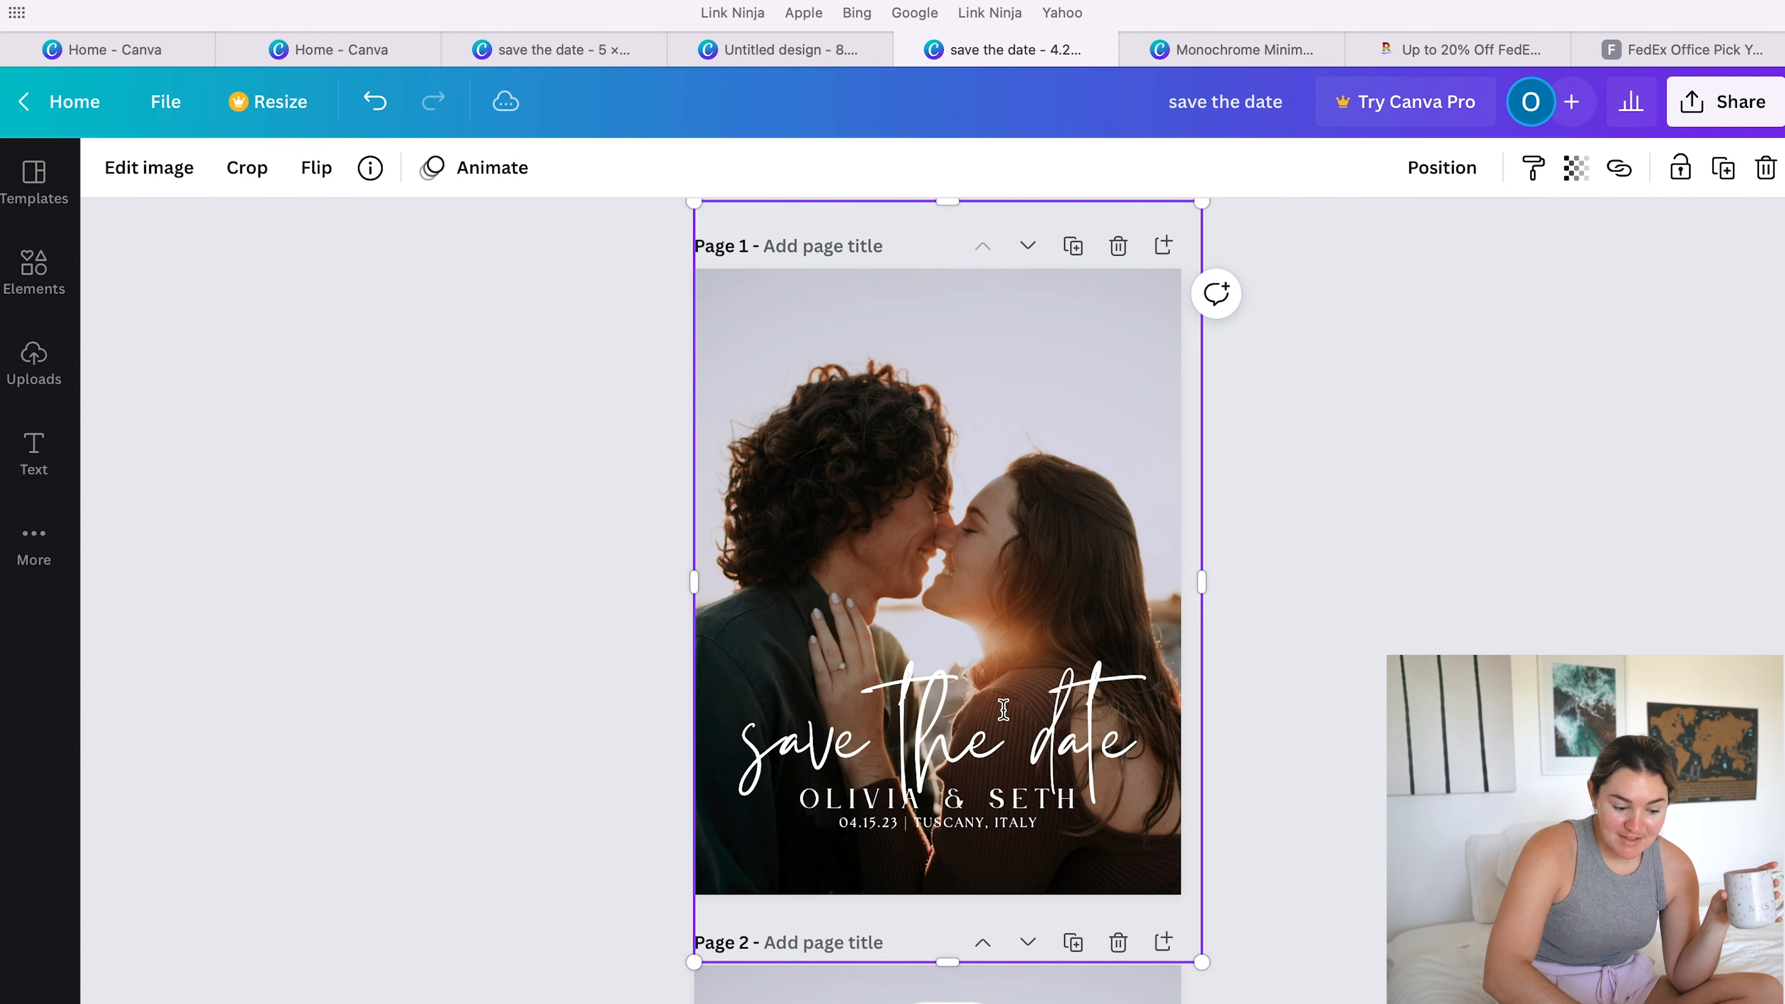
- Check the font used for the "save the date" text on page 1
{"action": "left_click", "coordinate": [955, 732]}
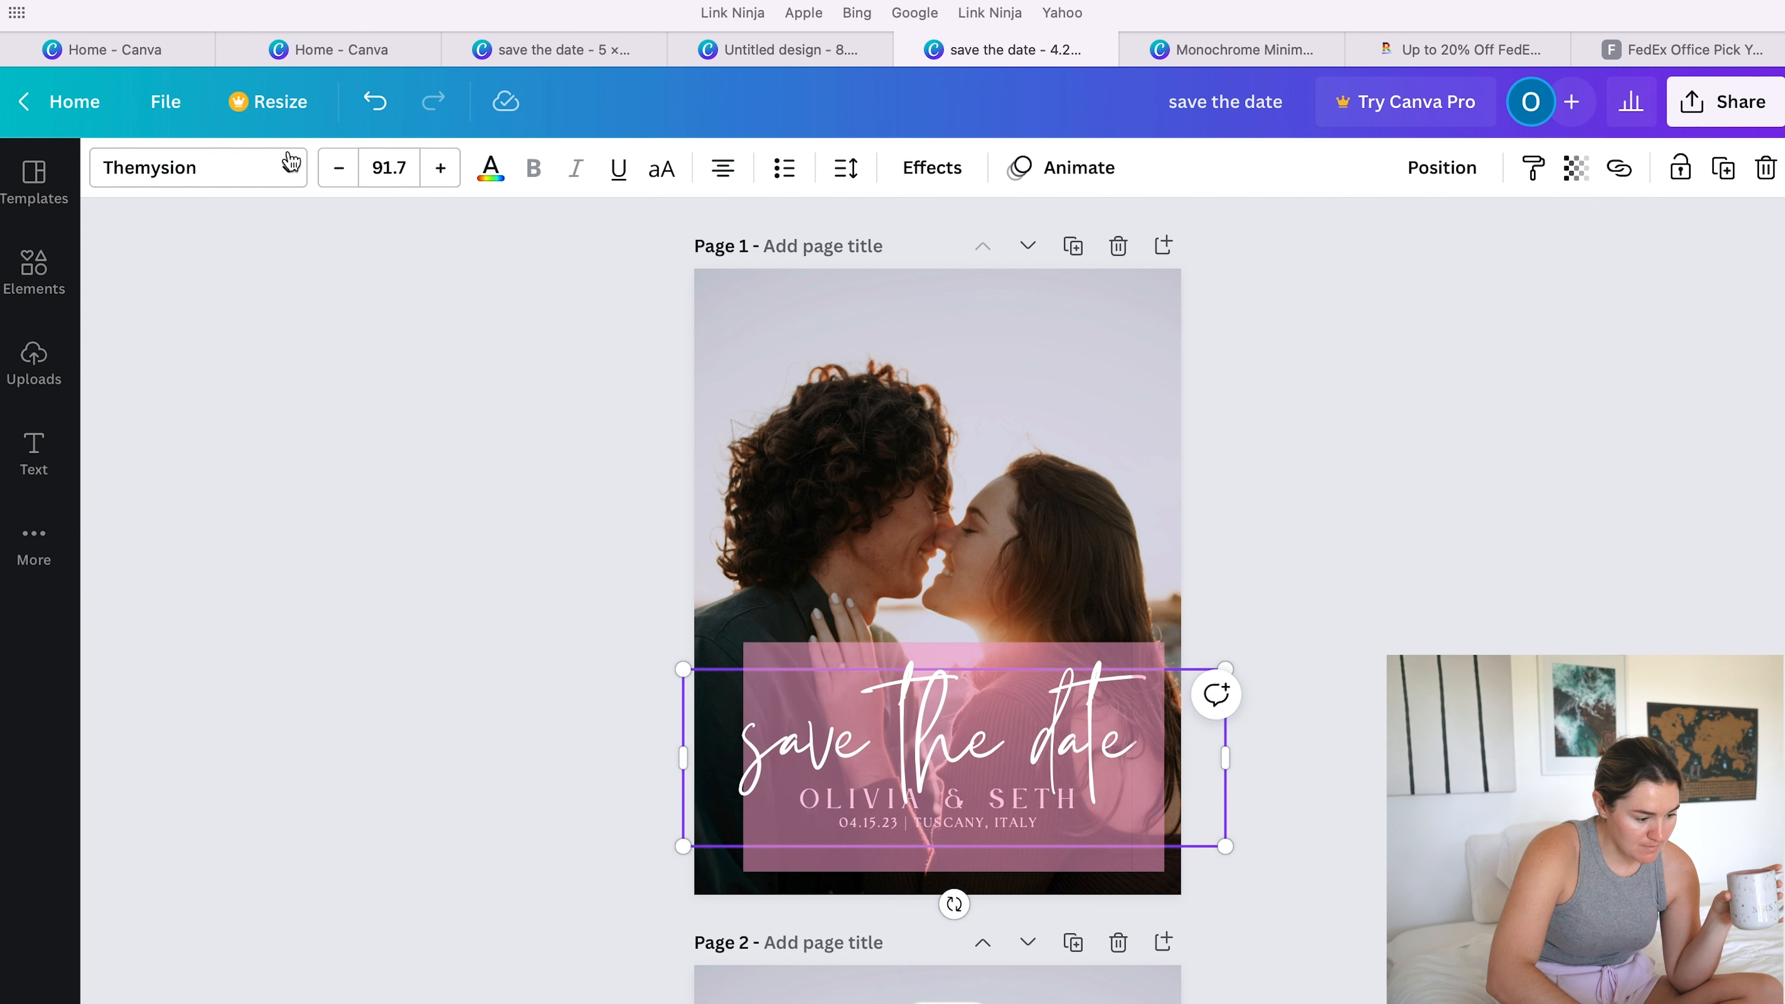
{"action": "left_click", "coordinate": [287, 171]}
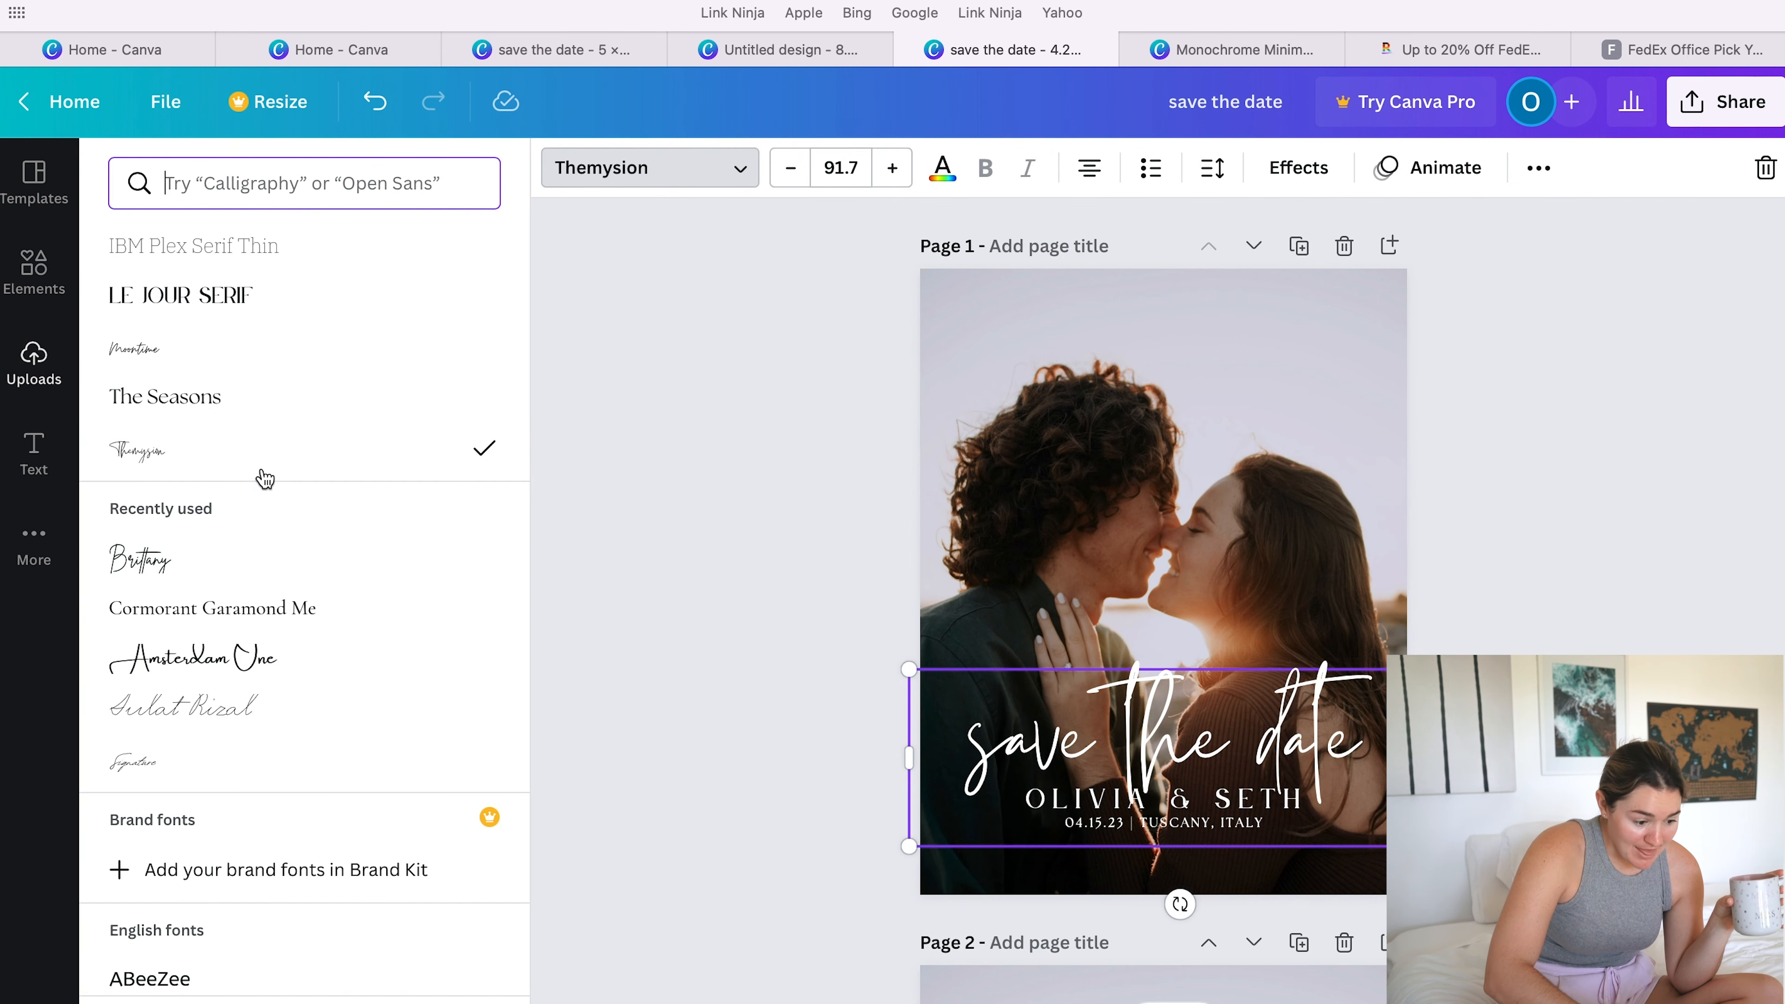
{"action": "left_click", "coordinate": [608, 265]}
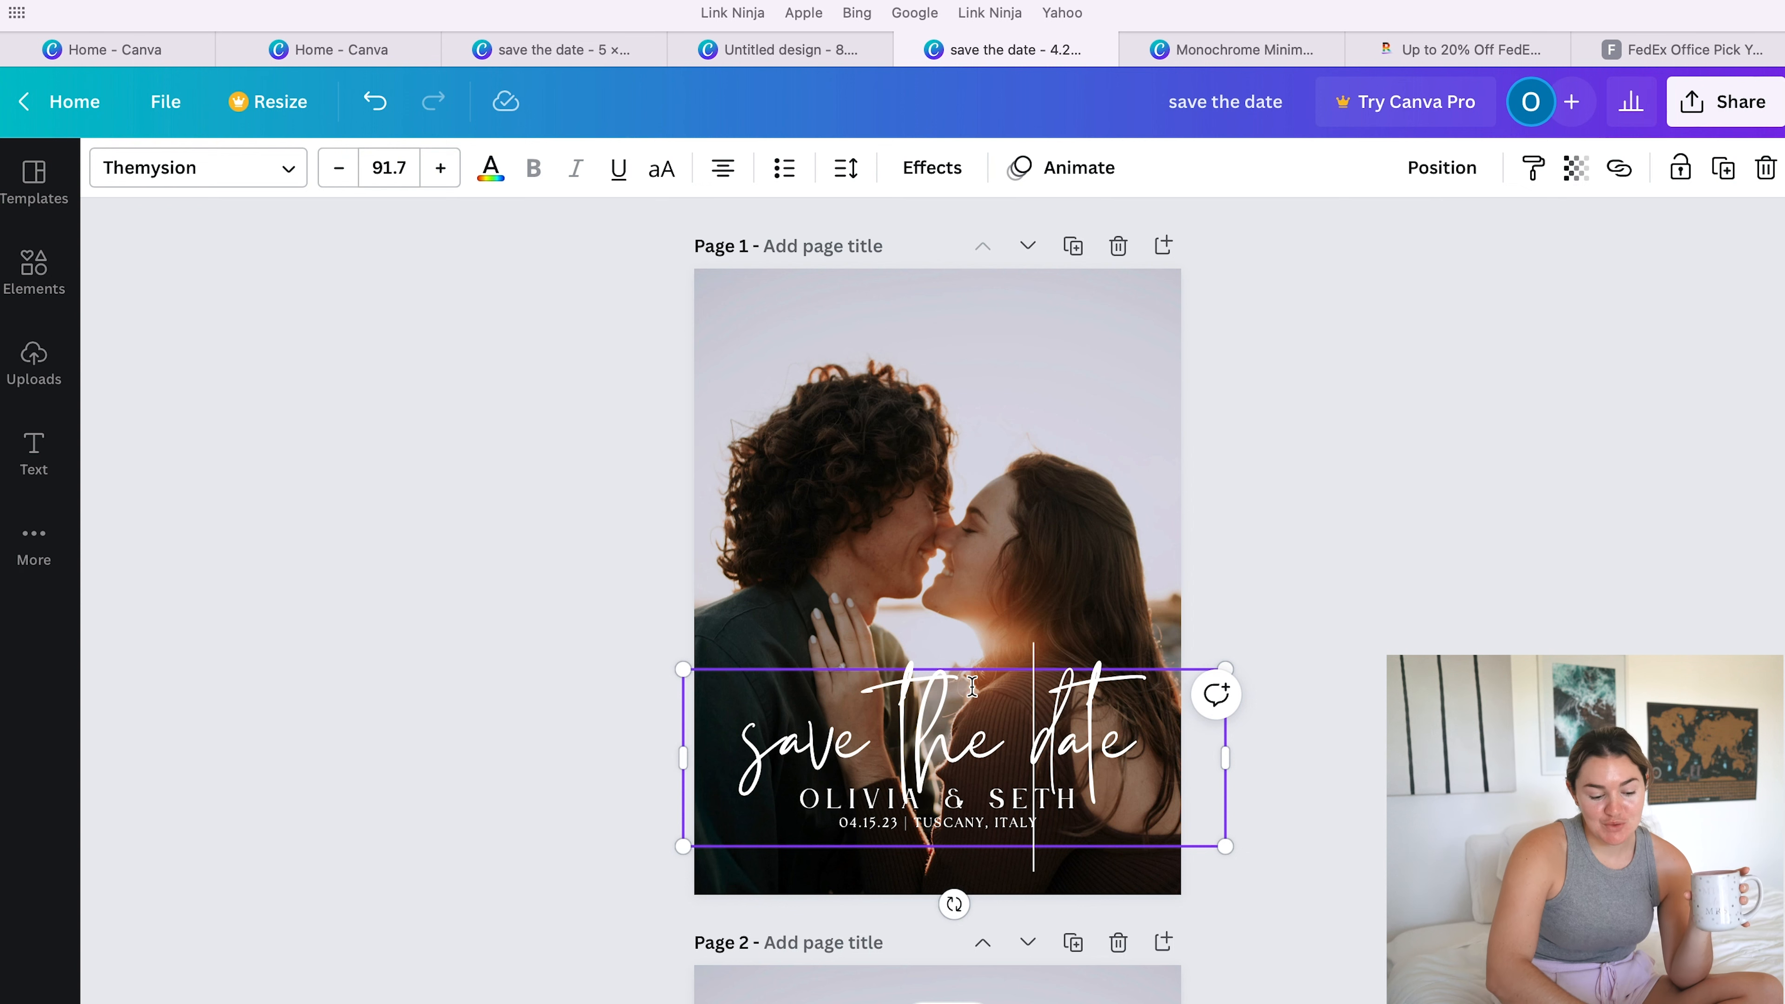
{"action": "left_click", "coordinate": [957, 734]}
{"action": "left_click", "coordinate": [1299, 738]}
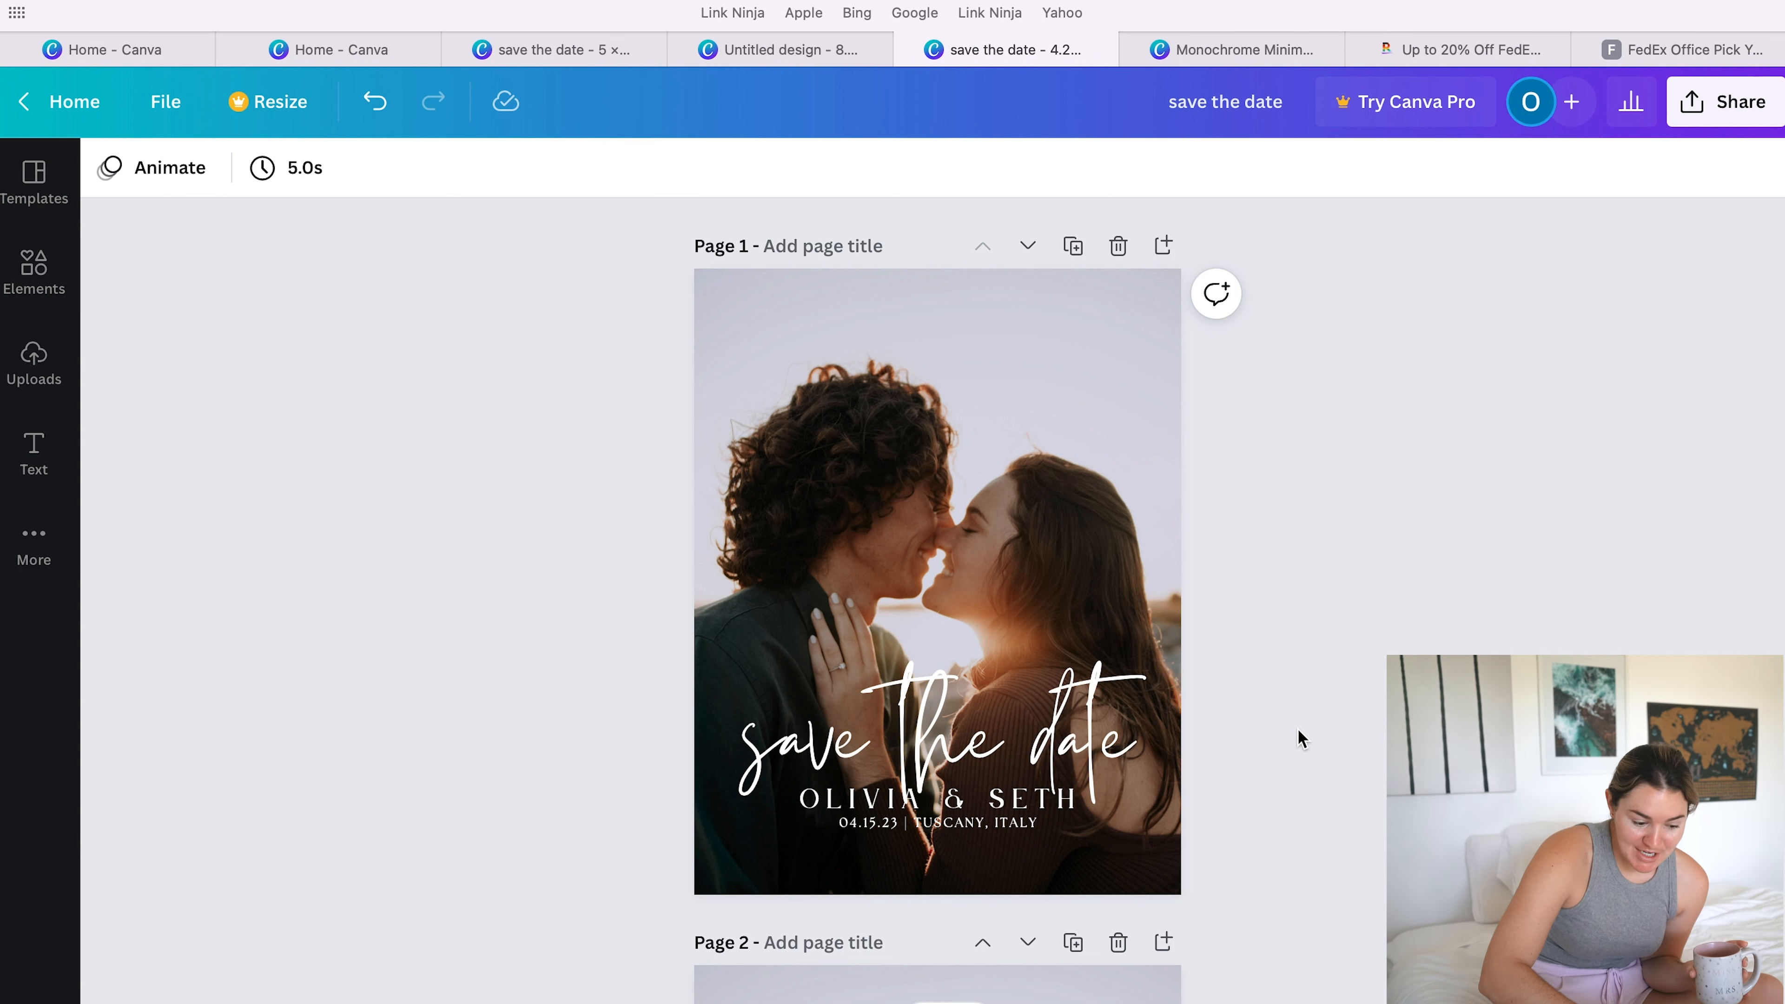
- On page 2, select the thin curved line beside the couple's names and examine its Curve text effect
{"action": "scroll", "coordinate": [1302, 738], "scroll_direction": "down", "scroll_amount": 10}
{"action": "scroll", "coordinate": [1302, 738], "scroll_direction": "up", "scroll_amount": 3}
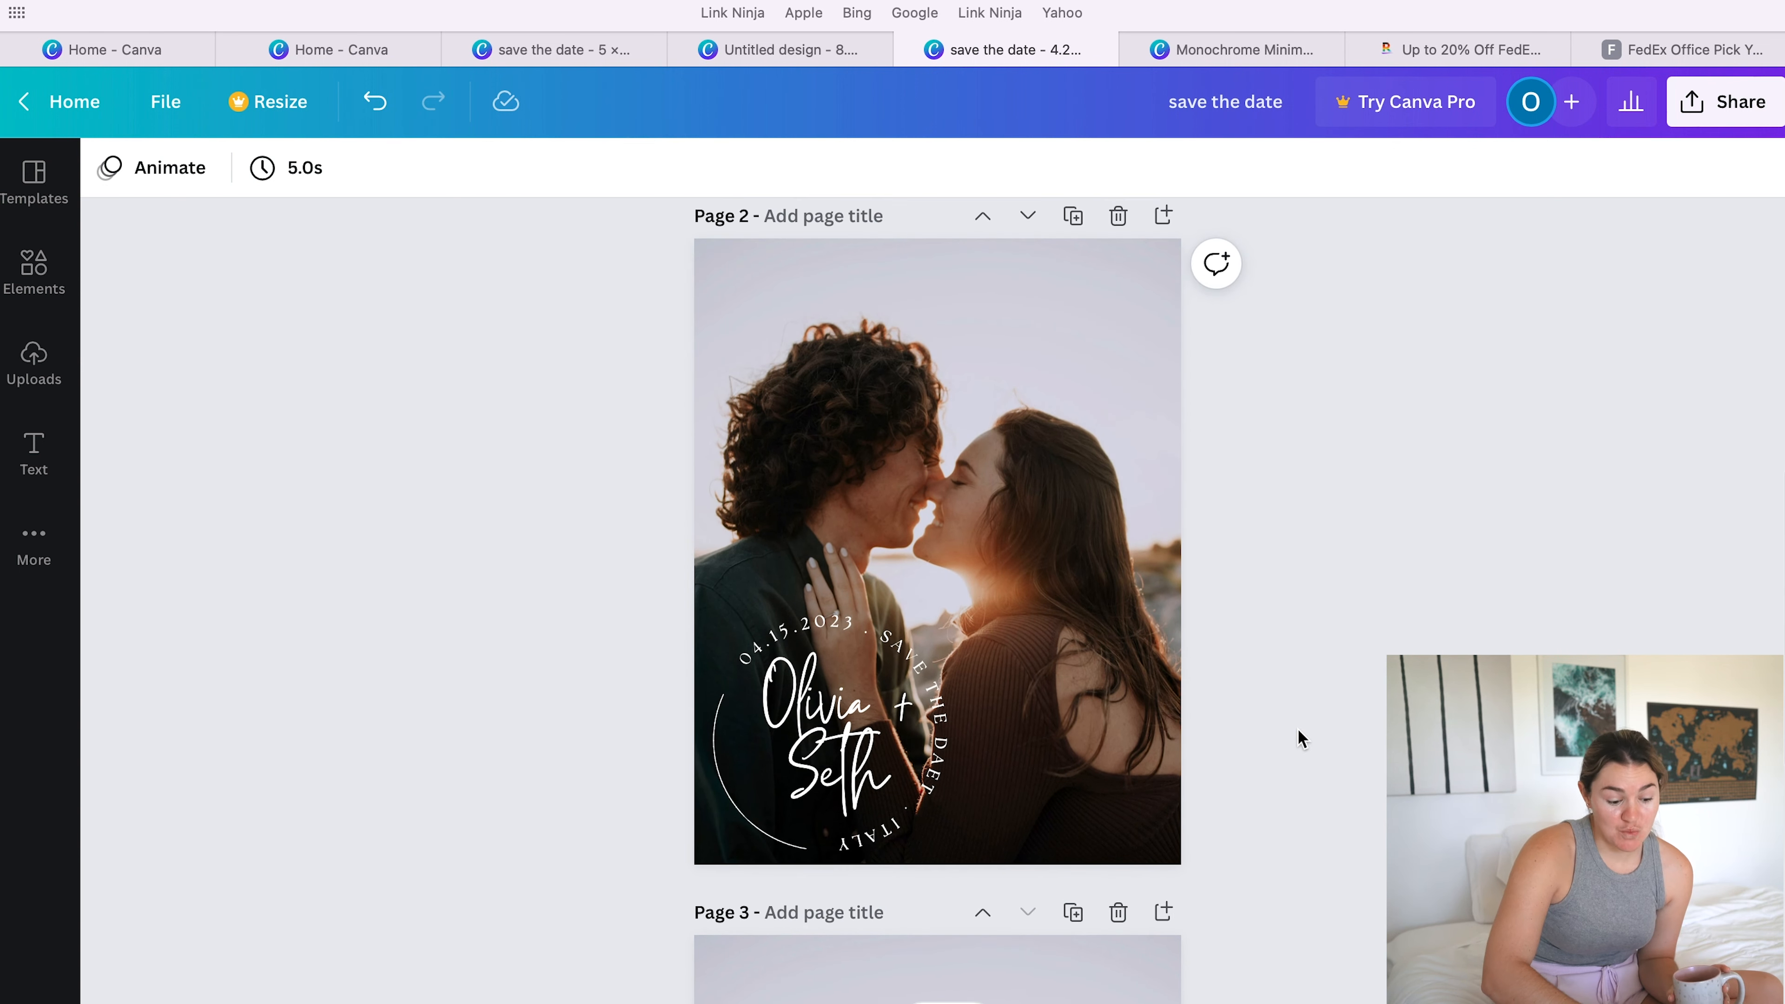
{"action": "left_click", "coordinate": [747, 820]}
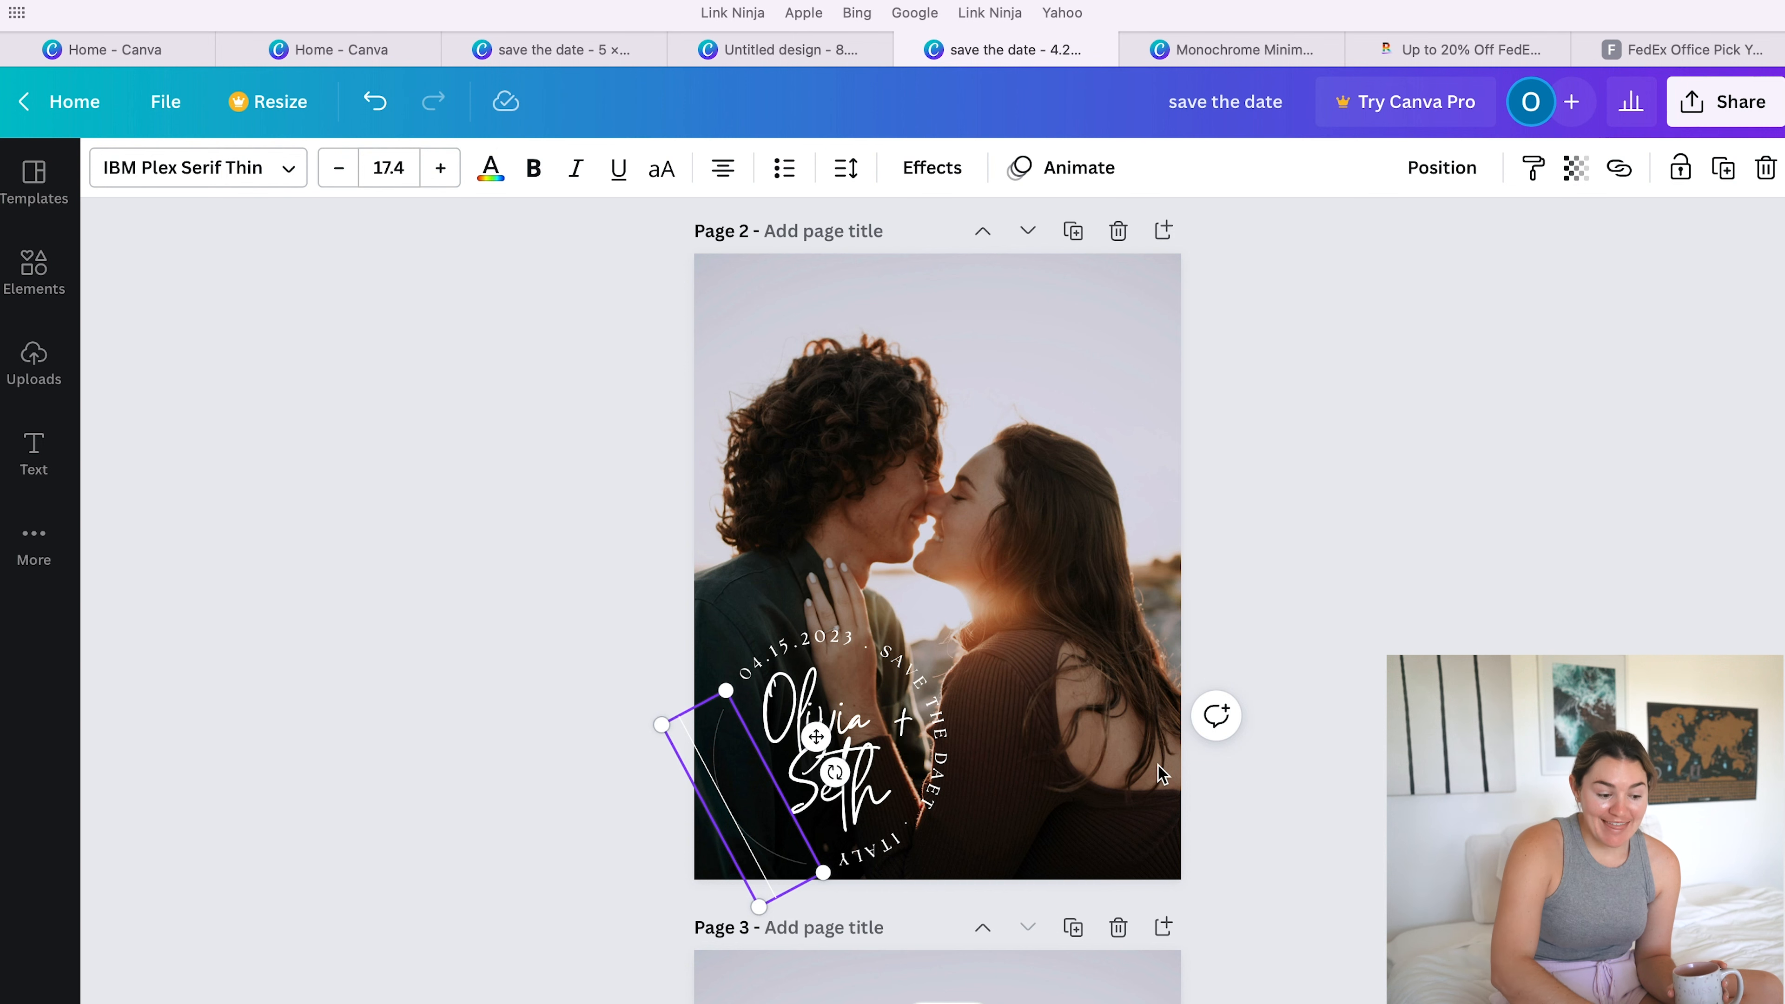
{"action": "left_click", "coordinate": [1268, 558]}
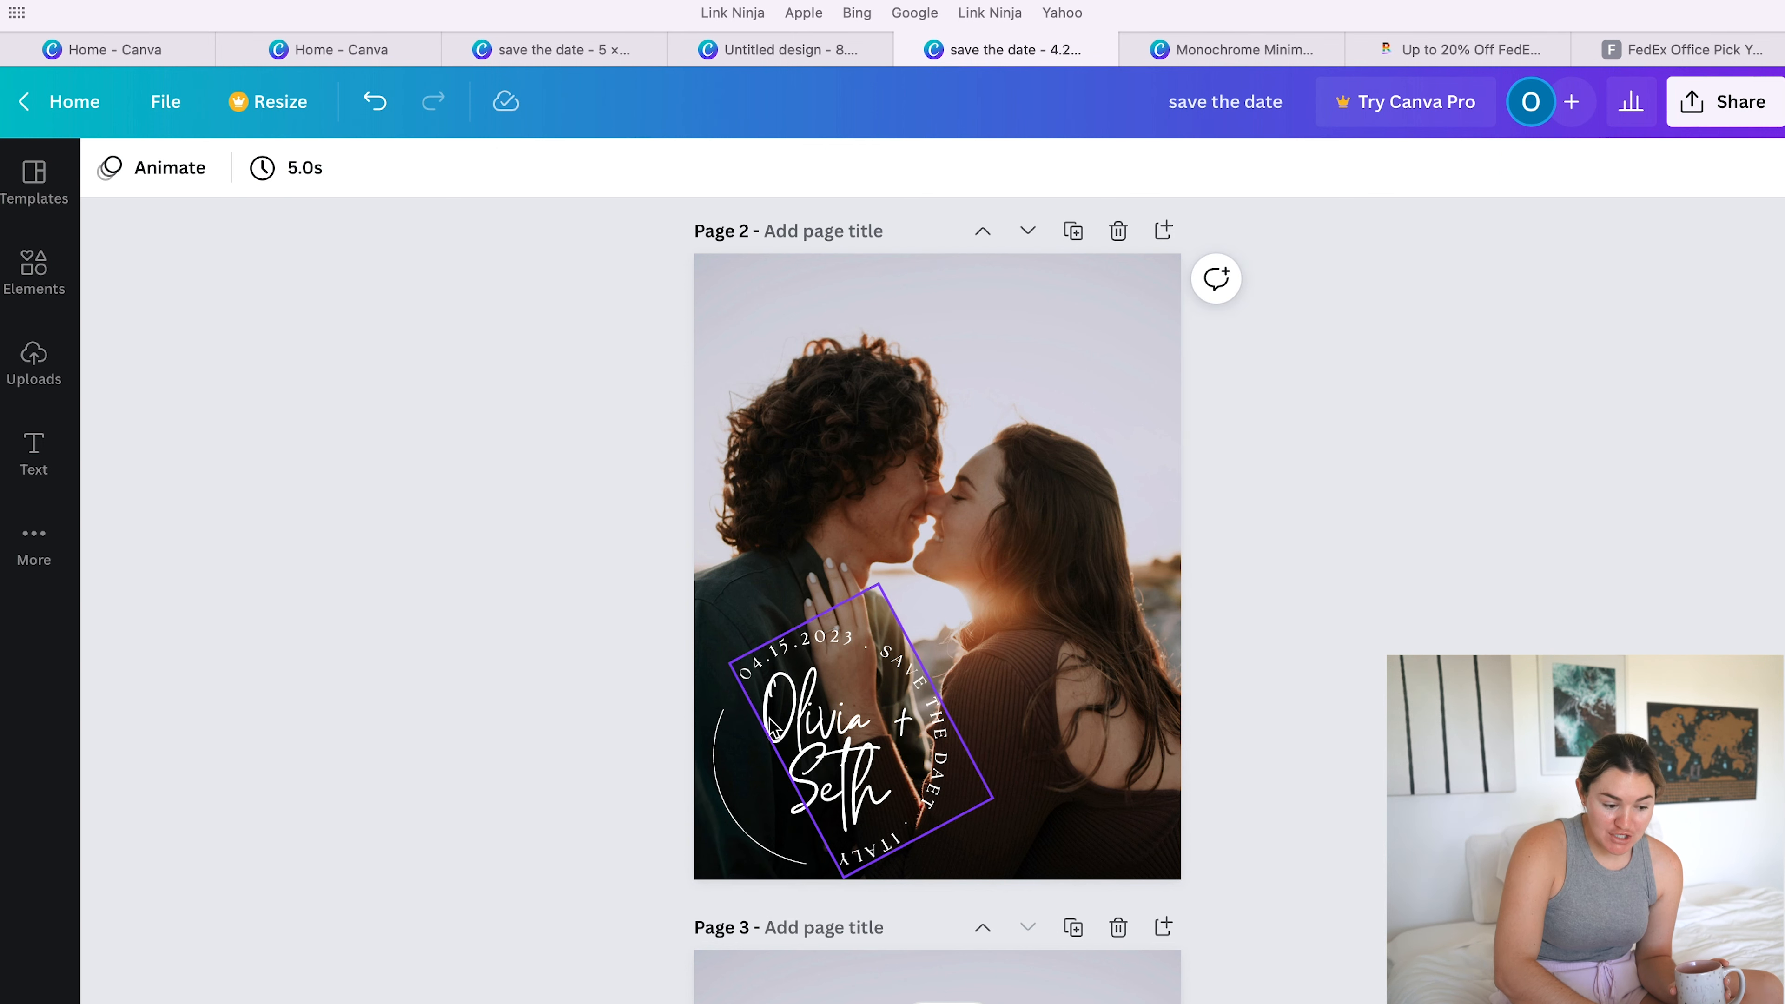
{"action": "left_click", "coordinate": [729, 793]}
{"action": "left_click", "coordinate": [930, 167]}
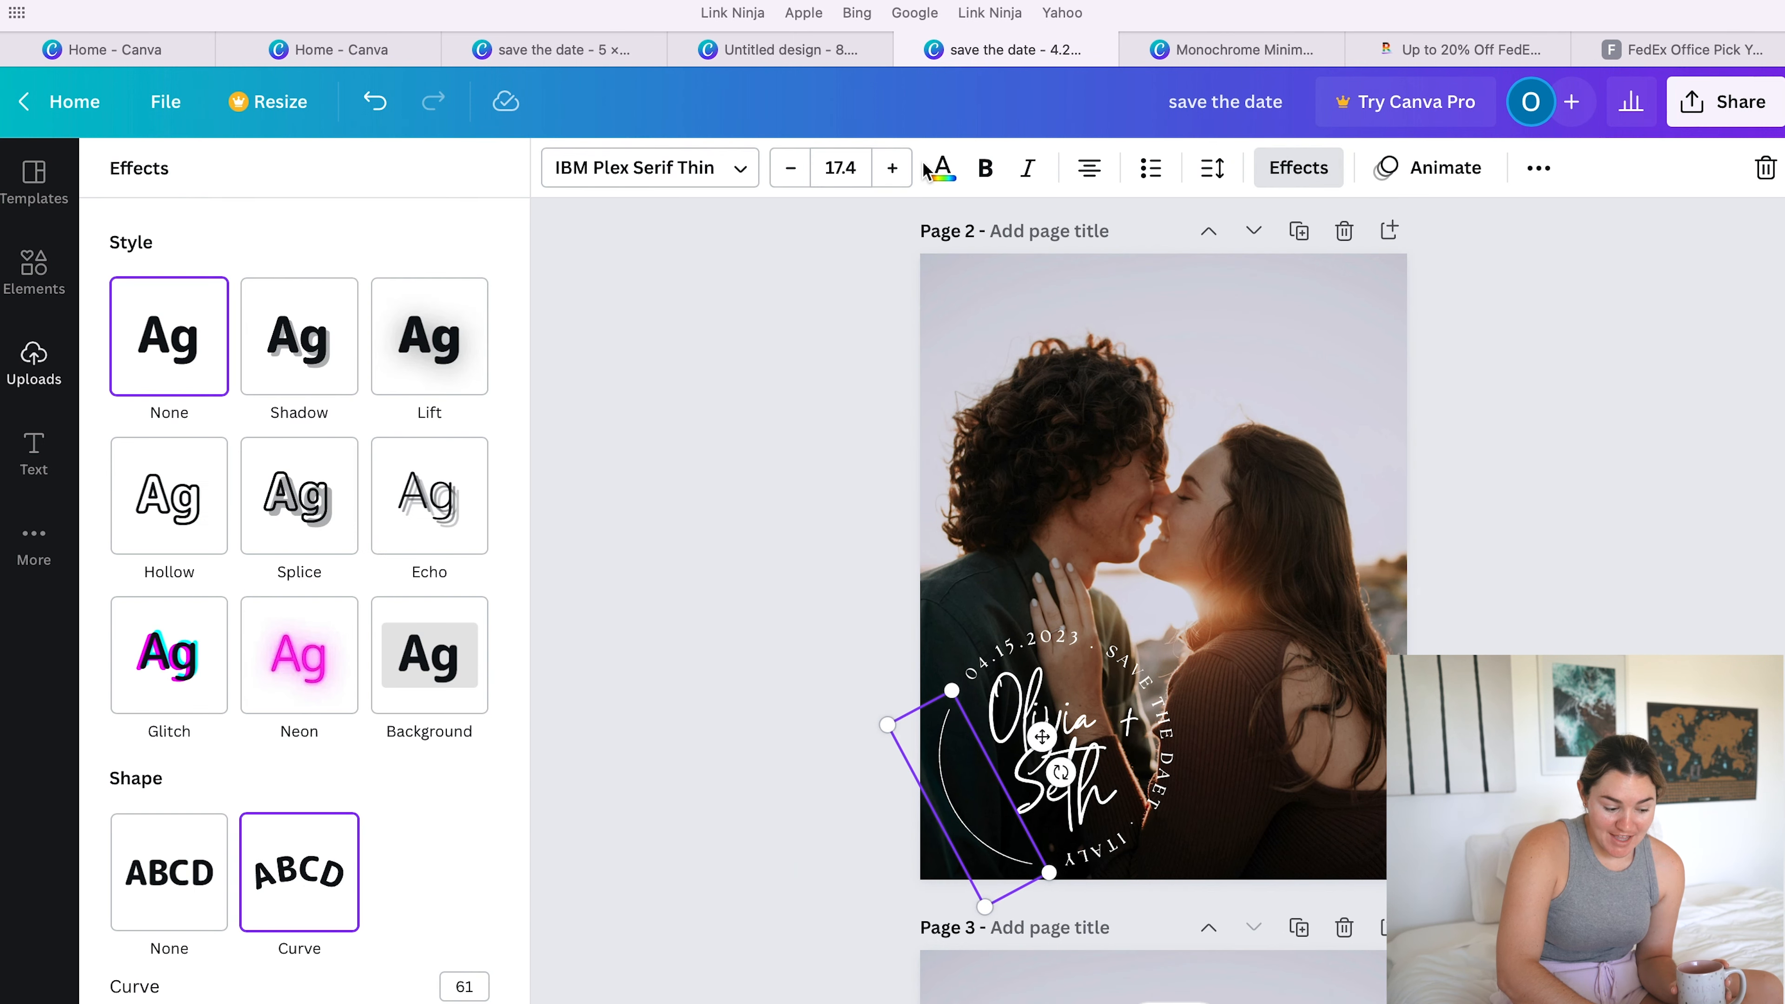
{"action": "scroll", "coordinate": [349, 823], "scroll_direction": "down", "scroll_amount": 1}
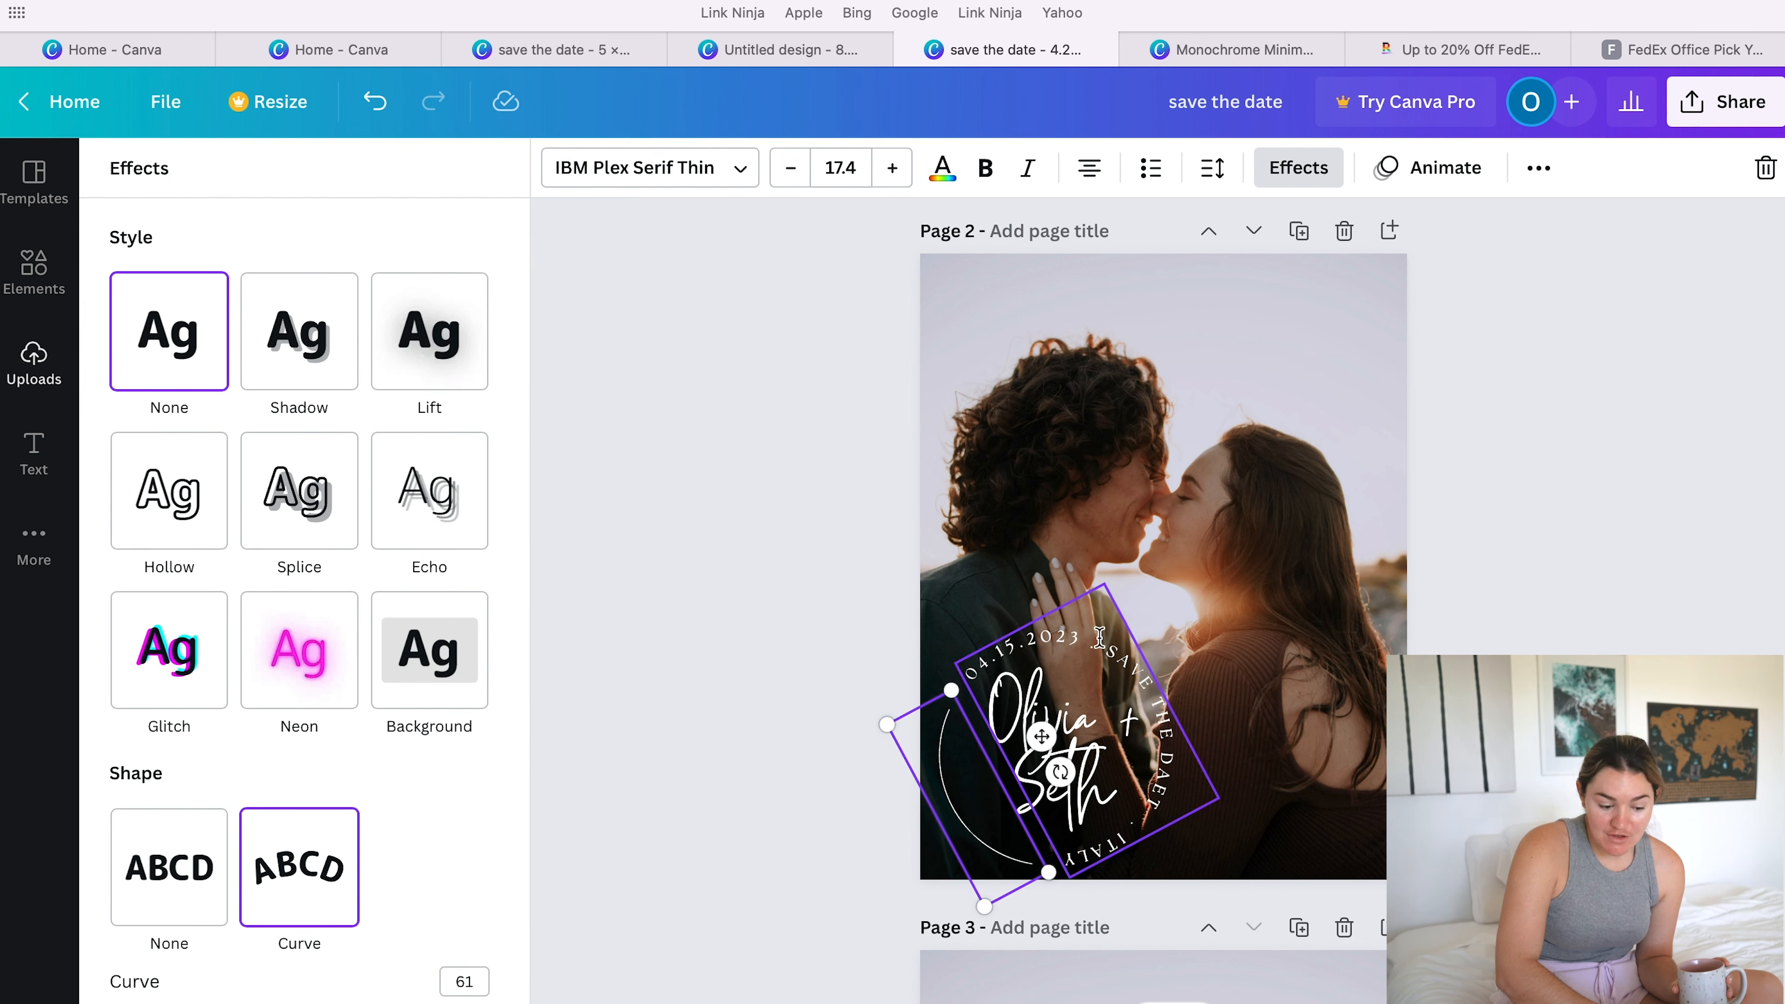
- On page 2, check the font and Curve effect of the circular text containing the date, save-the-date wording and location
{"action": "left_click", "coordinate": [1068, 675]}
{"action": "left_click", "coordinate": [1056, 646]}
{"action": "left_click", "coordinate": [1054, 641]}
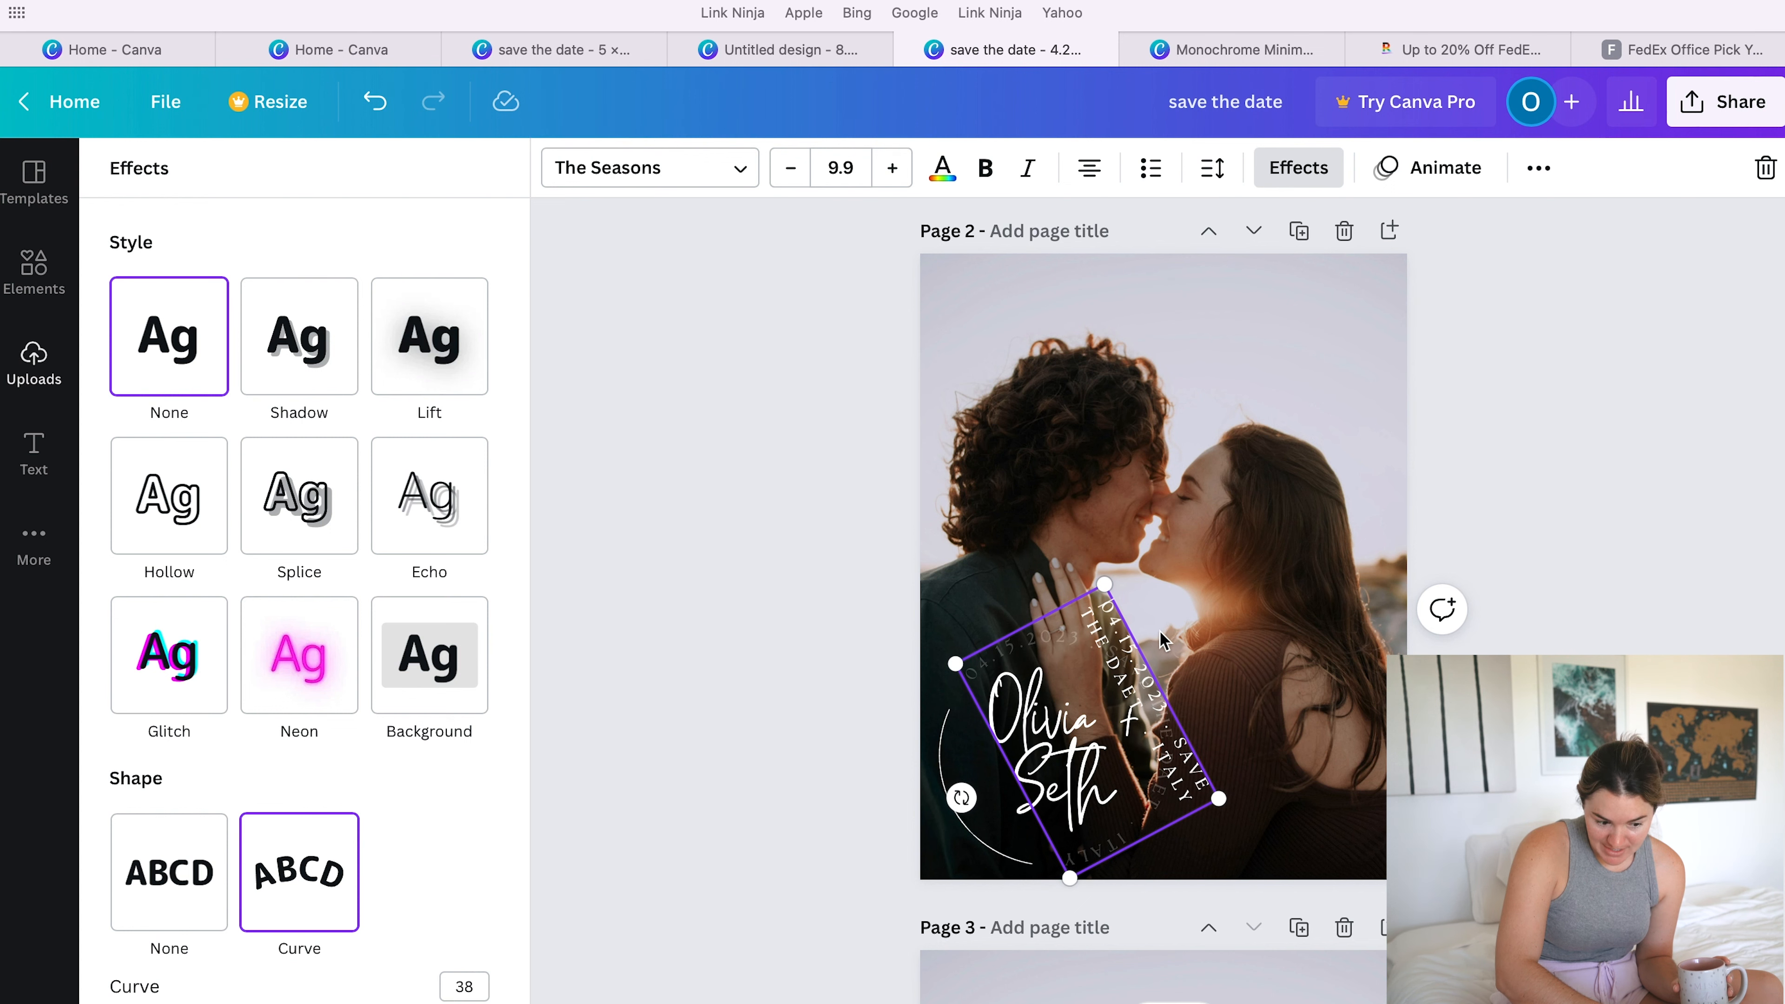
{"action": "left_click", "coordinate": [1181, 614]}
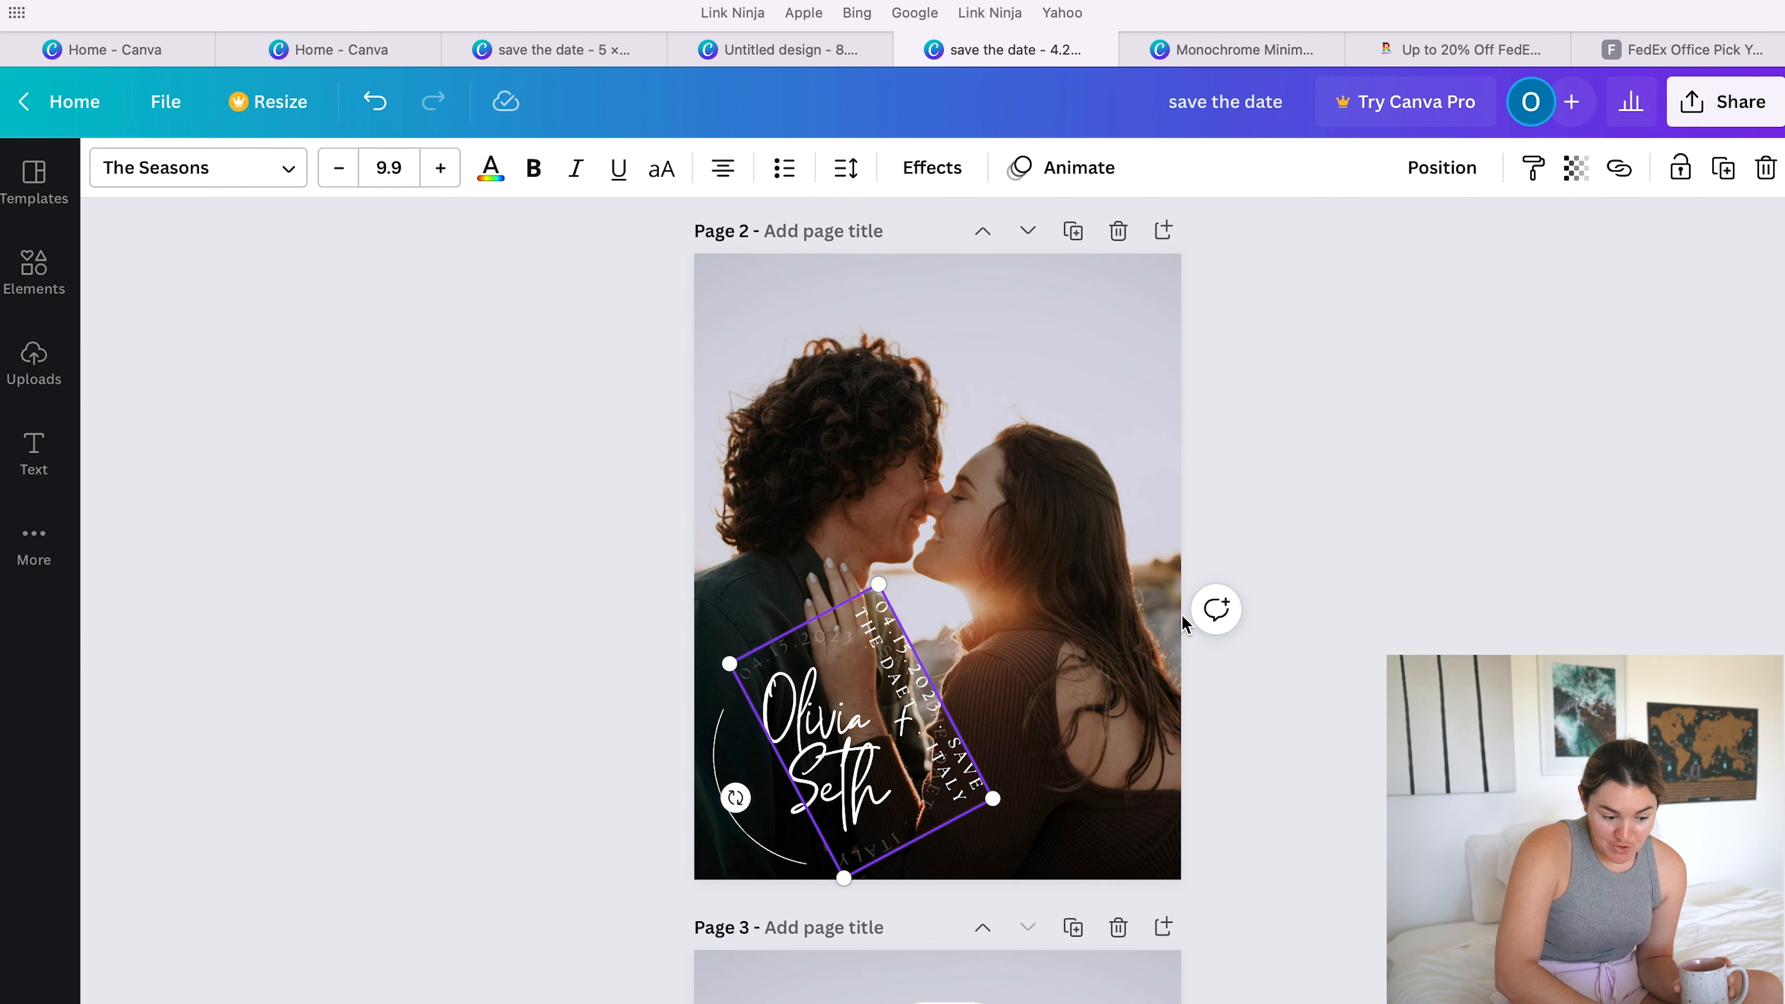
{"action": "left_click", "coordinate": [1019, 638]}
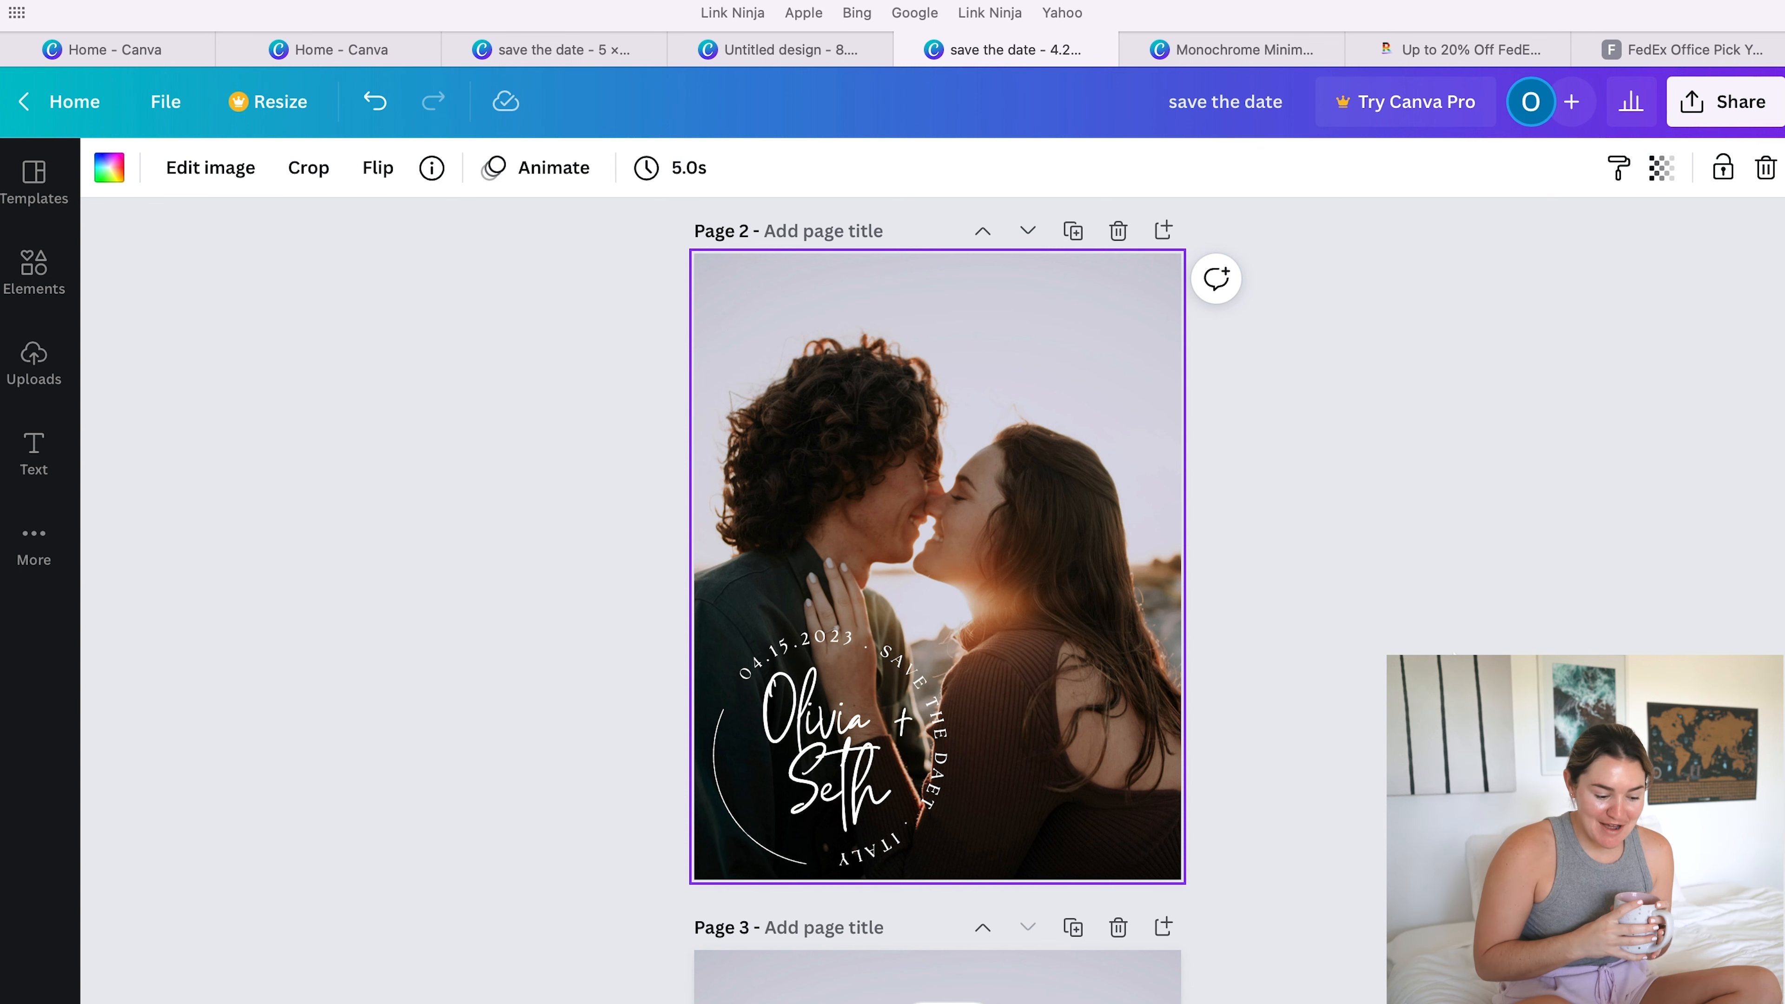
- On page 3, check the fonts used for the "SAVE the DATE" heading, the couple's names and the date line
{"action": "scroll", "coordinate": [938, 598], "scroll_direction": "down", "scroll_amount": 10}
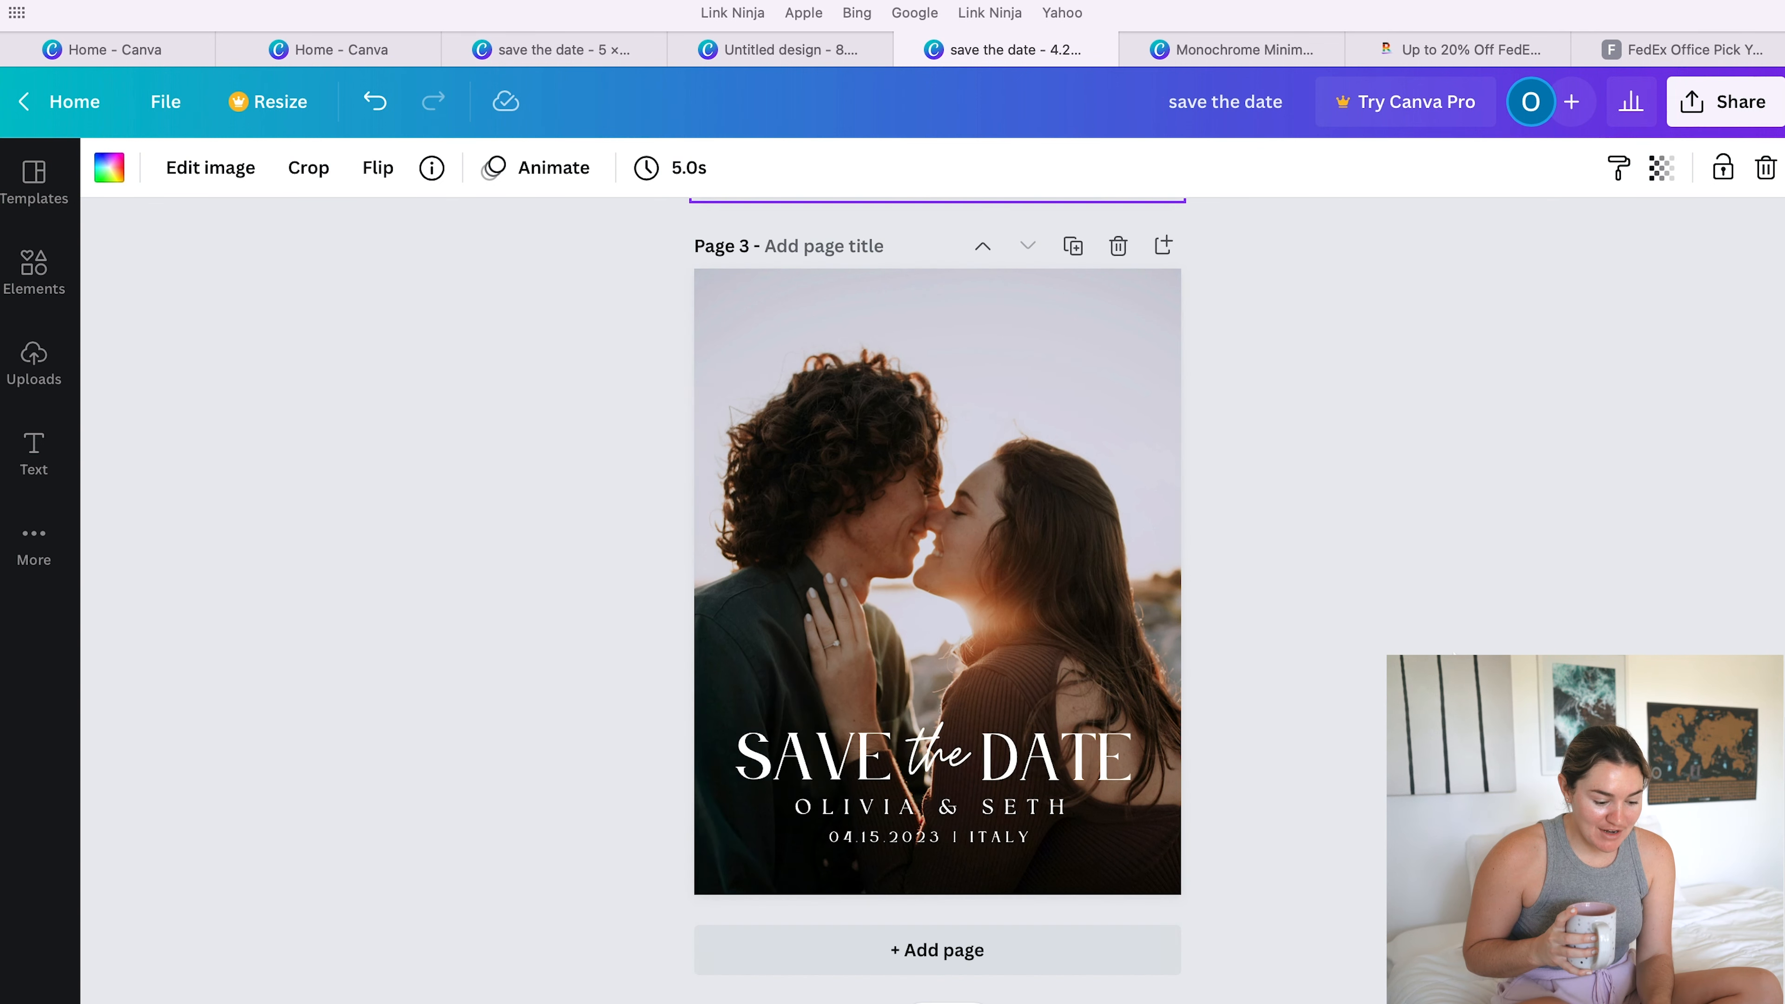
{"action": "left_click", "coordinate": [1092, 763]}
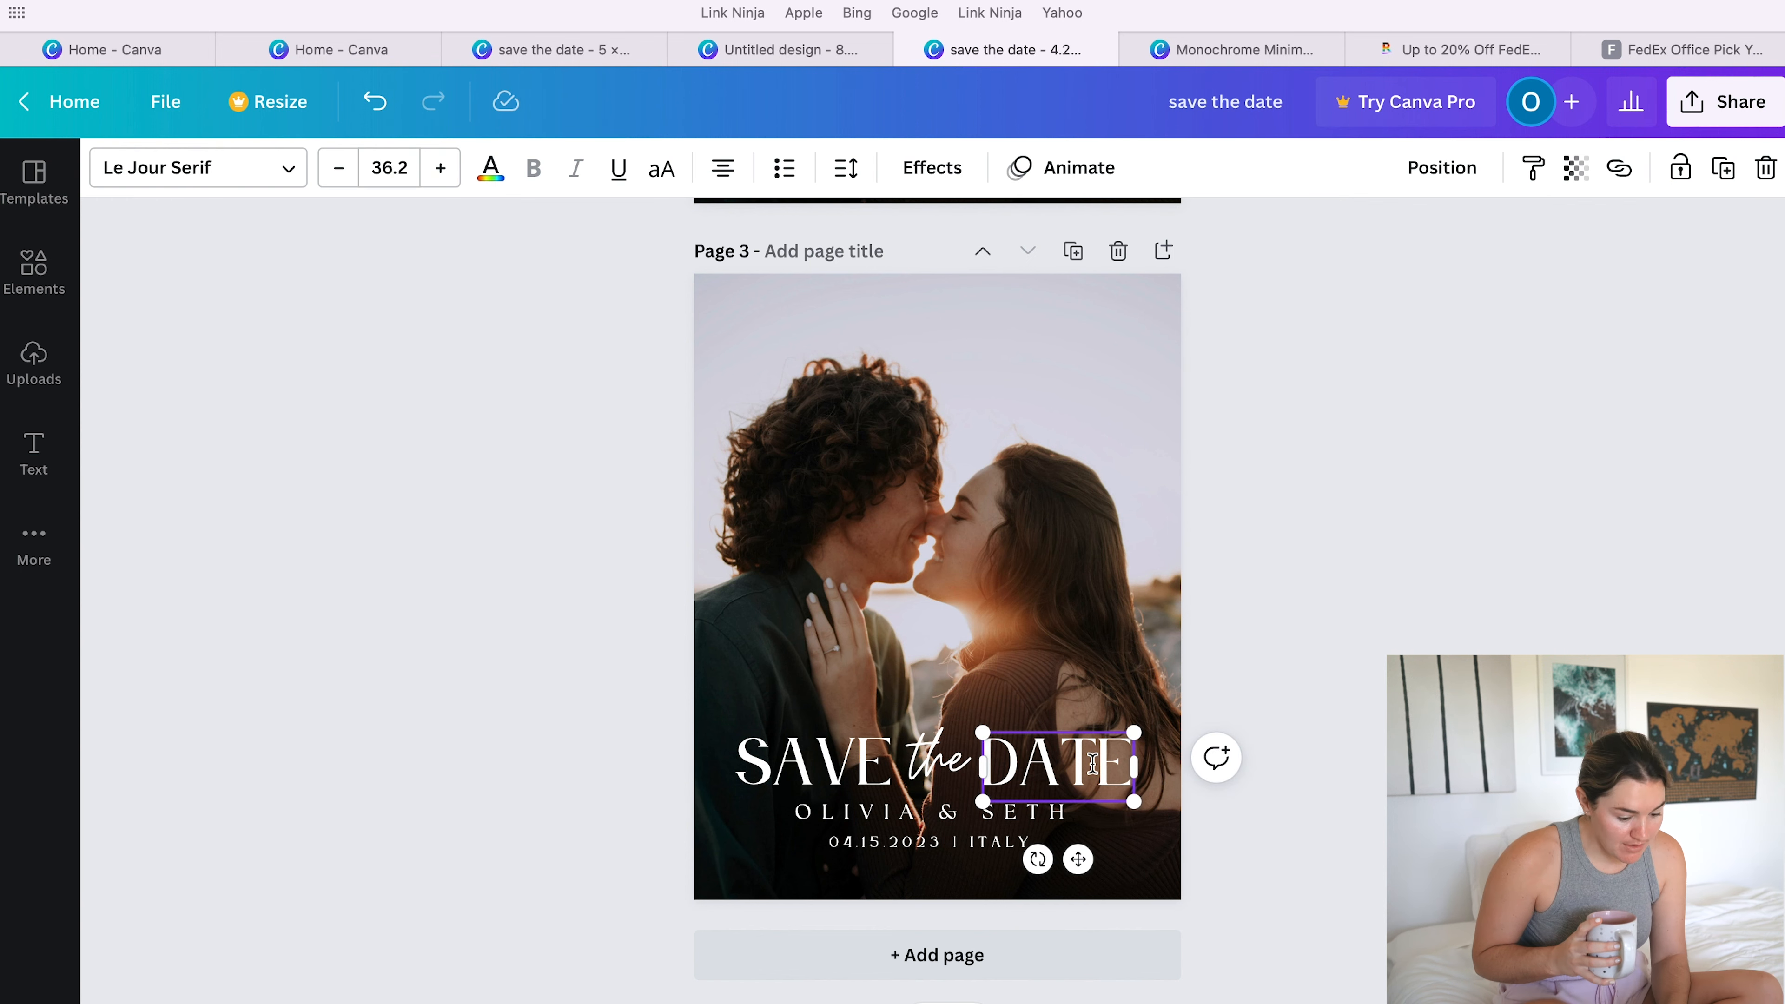
{"action": "left_click", "coordinate": [925, 758]}
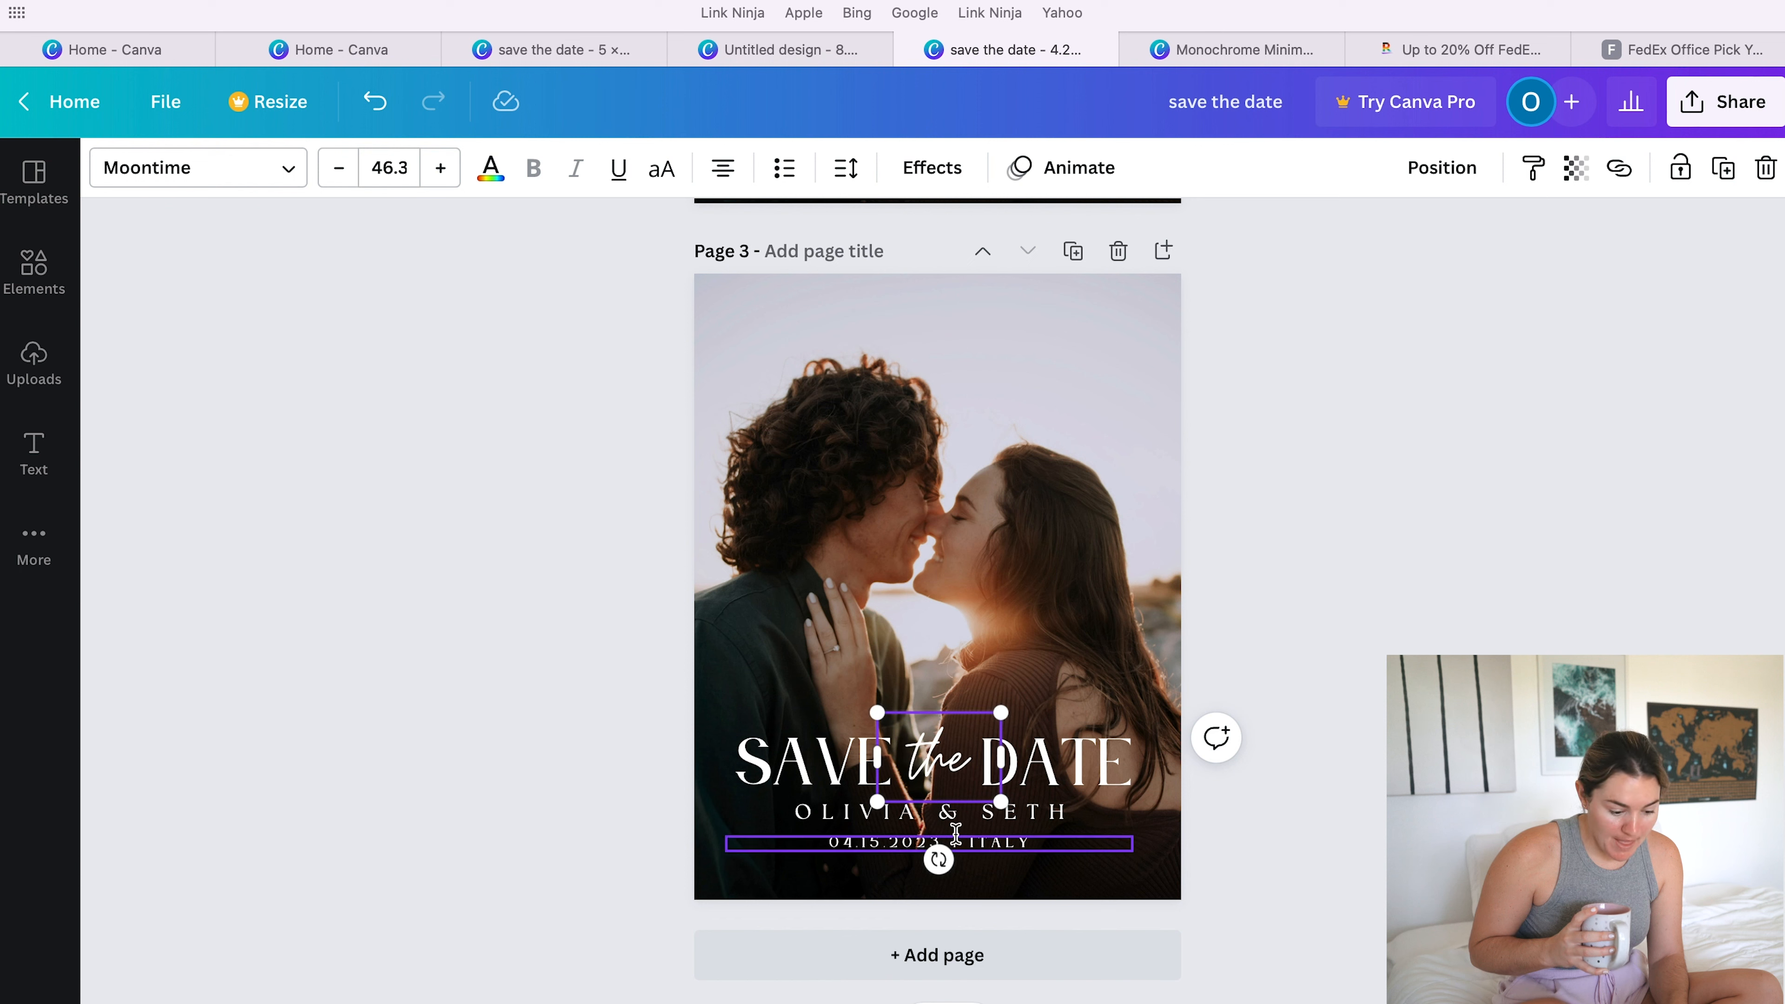
{"action": "left_click", "coordinate": [897, 816]}
{"action": "left_click", "coordinate": [998, 848]}
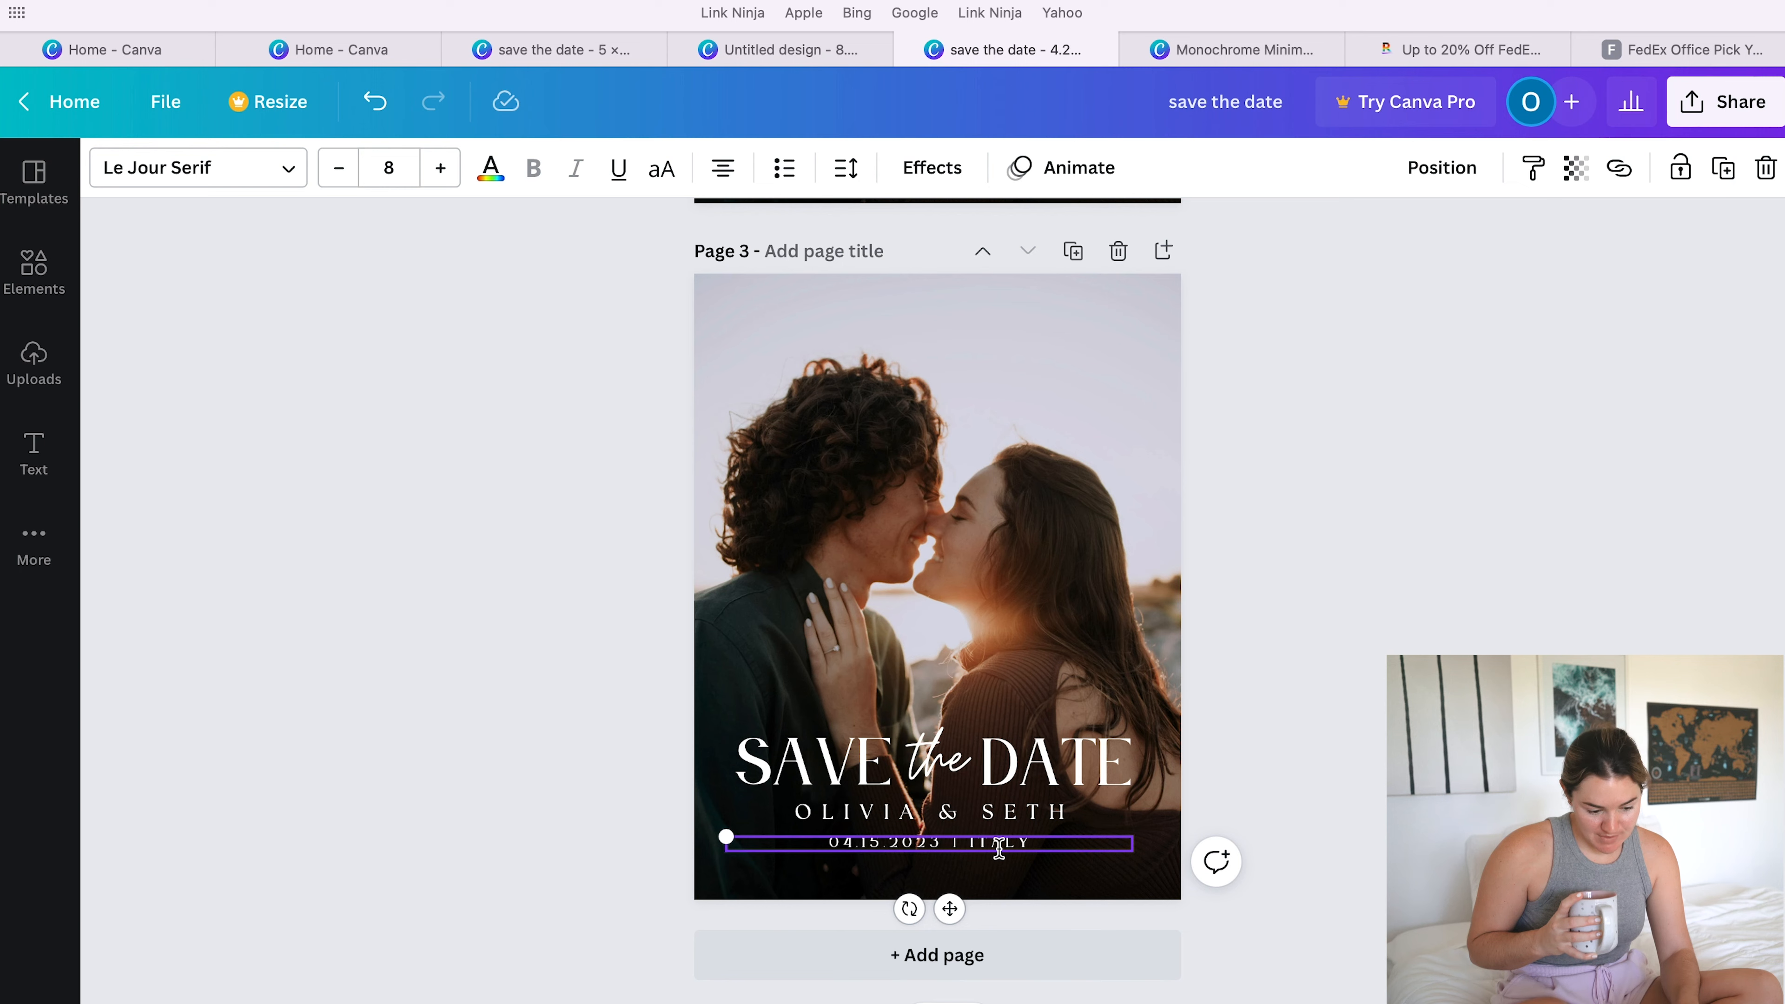
- Return to page 2 and inspect the circular text, the couple's script names and the thin curved line individually
{"action": "scroll", "coordinate": [999, 848], "scroll_direction": "up", "scroll_amount": 6}
{"action": "left_click", "coordinate": [849, 604]}
{"action": "left_click", "coordinate": [858, 628]}
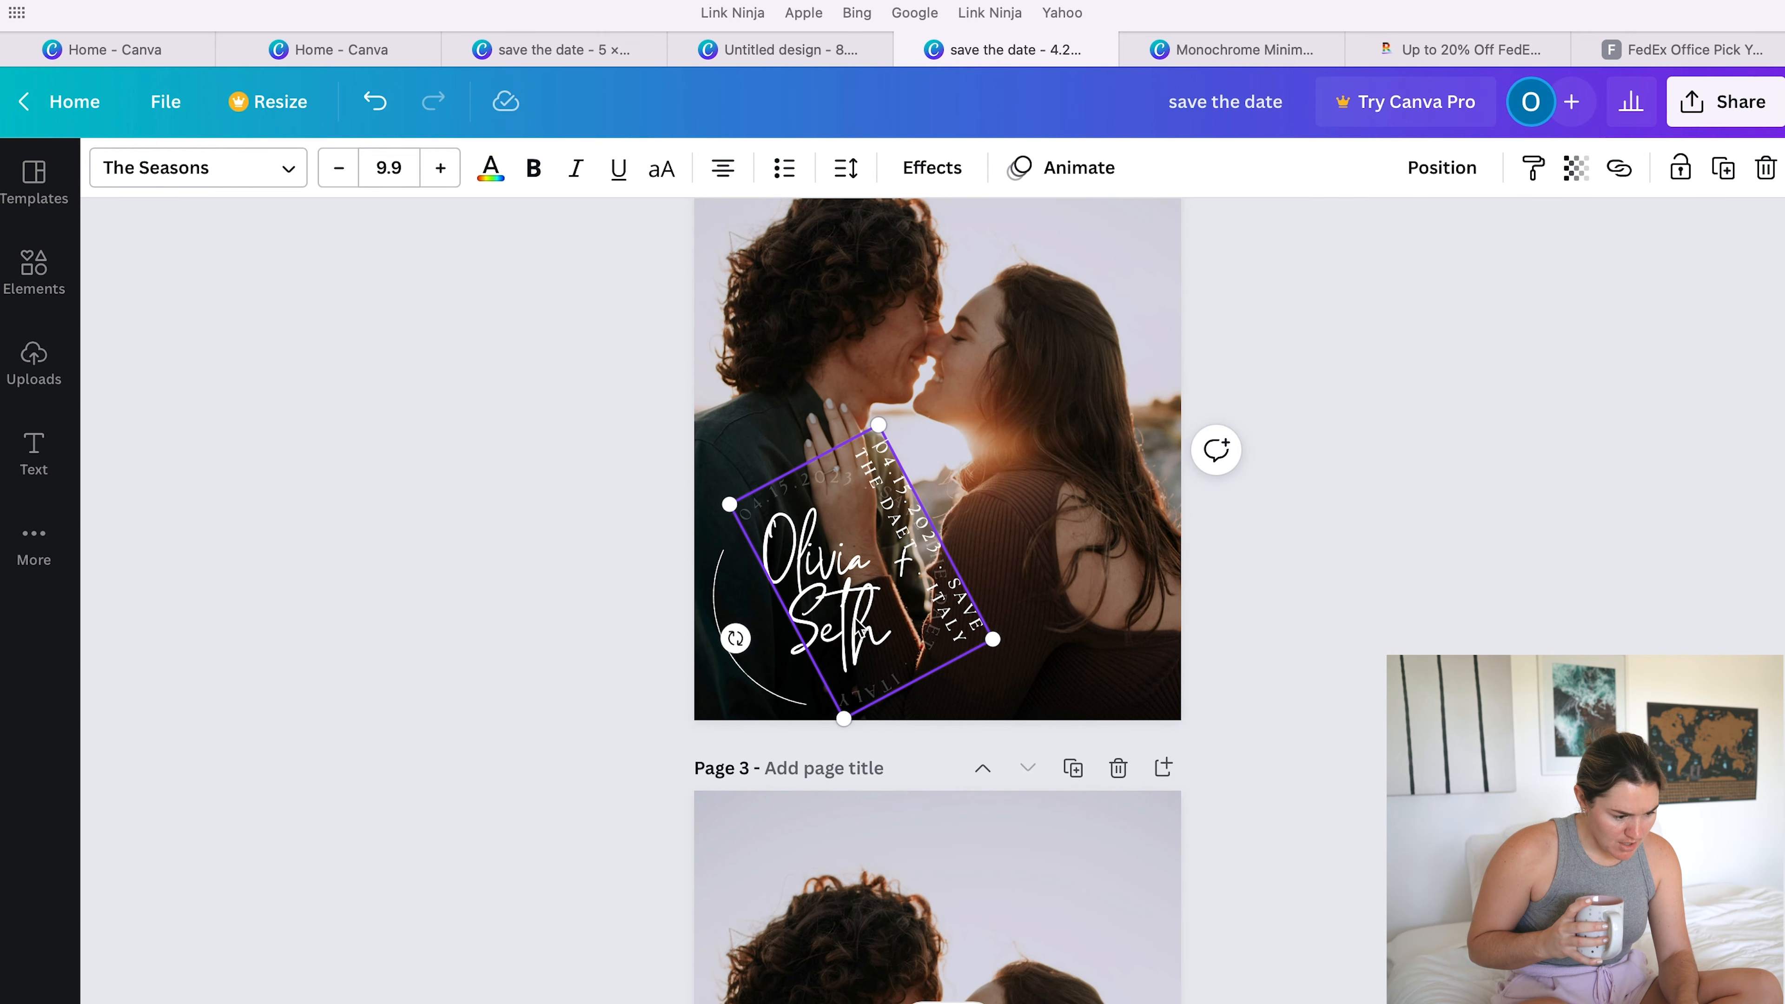
{"action": "left_click", "coordinate": [1040, 618]}
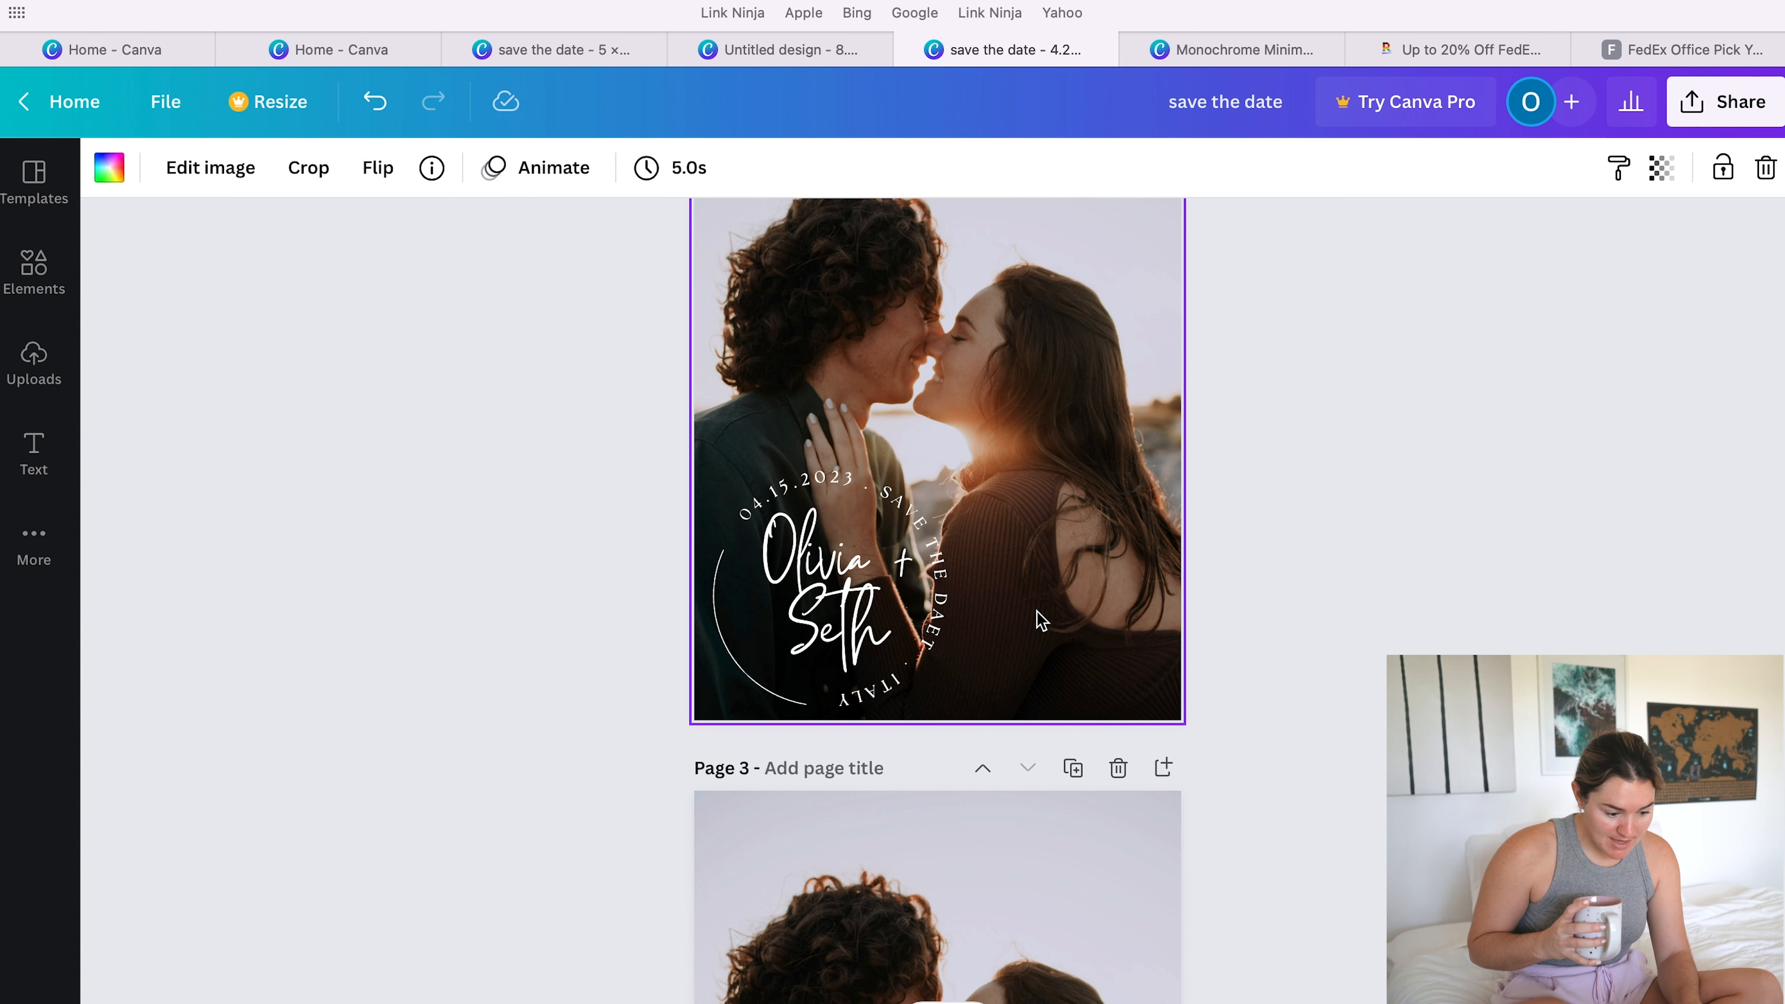
{"action": "left_click", "coordinate": [804, 594]}
{"action": "left_click", "coordinate": [784, 605]}
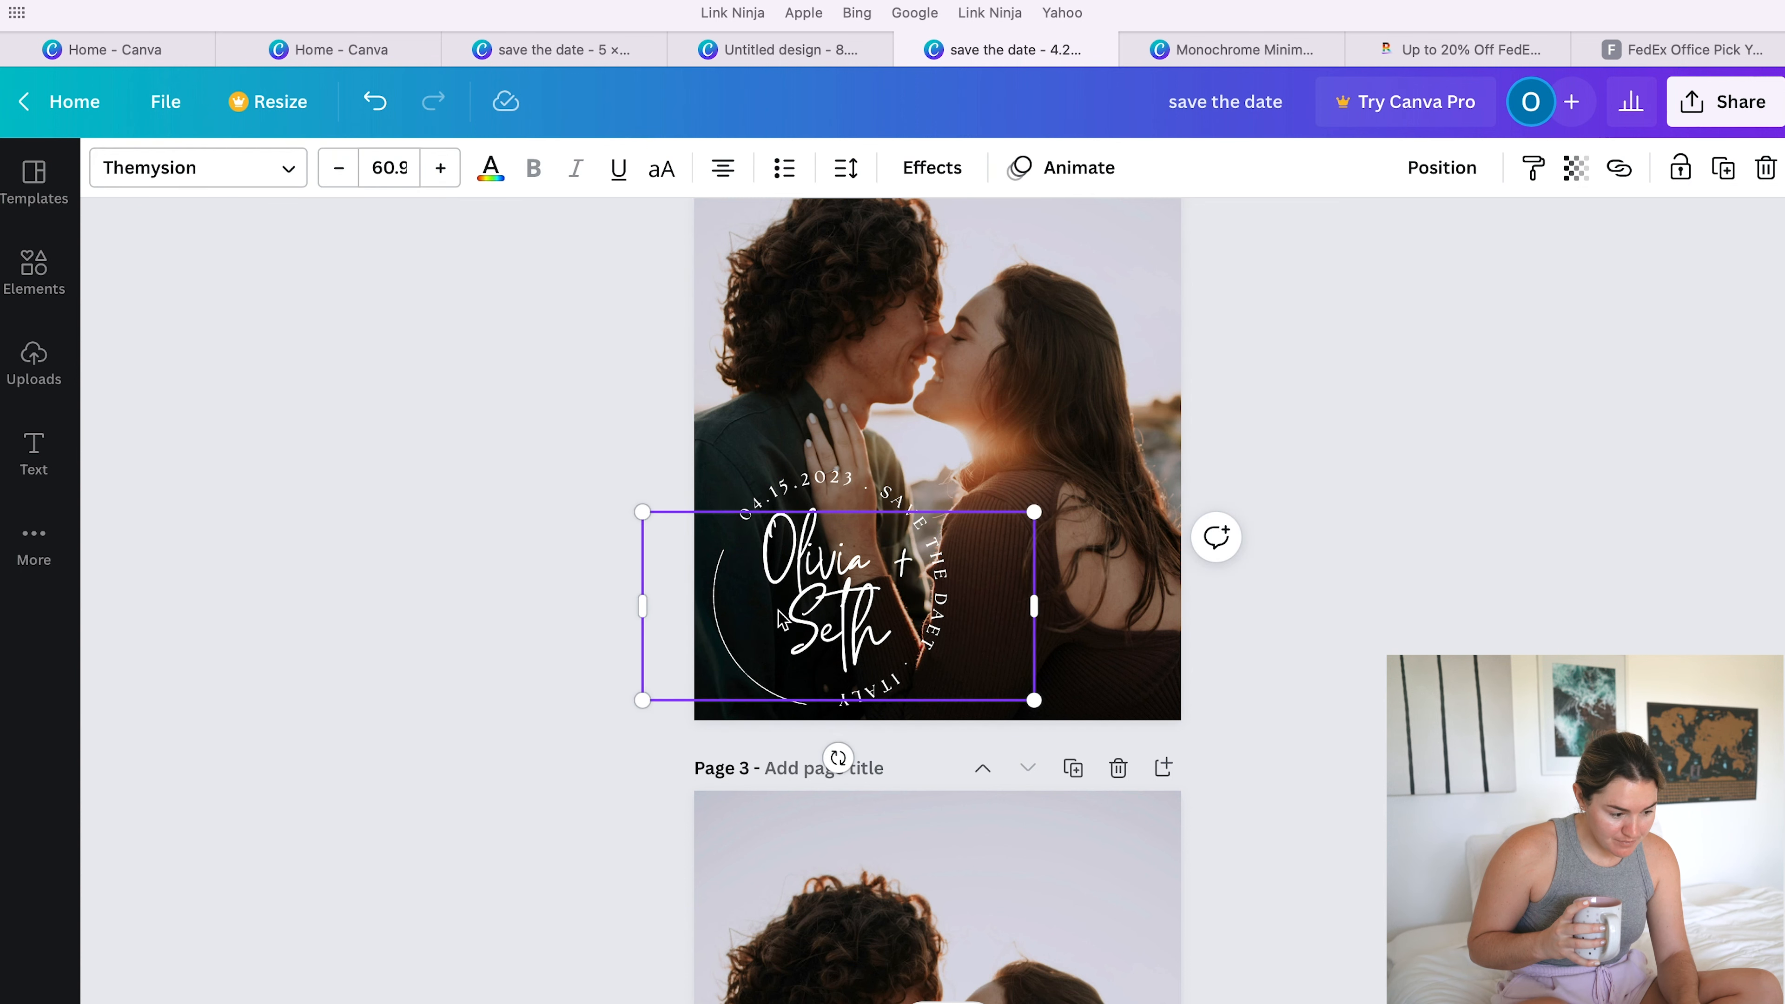
{"action": "left_click", "coordinate": [853, 614]}
{"action": "left_click", "coordinate": [835, 622]}
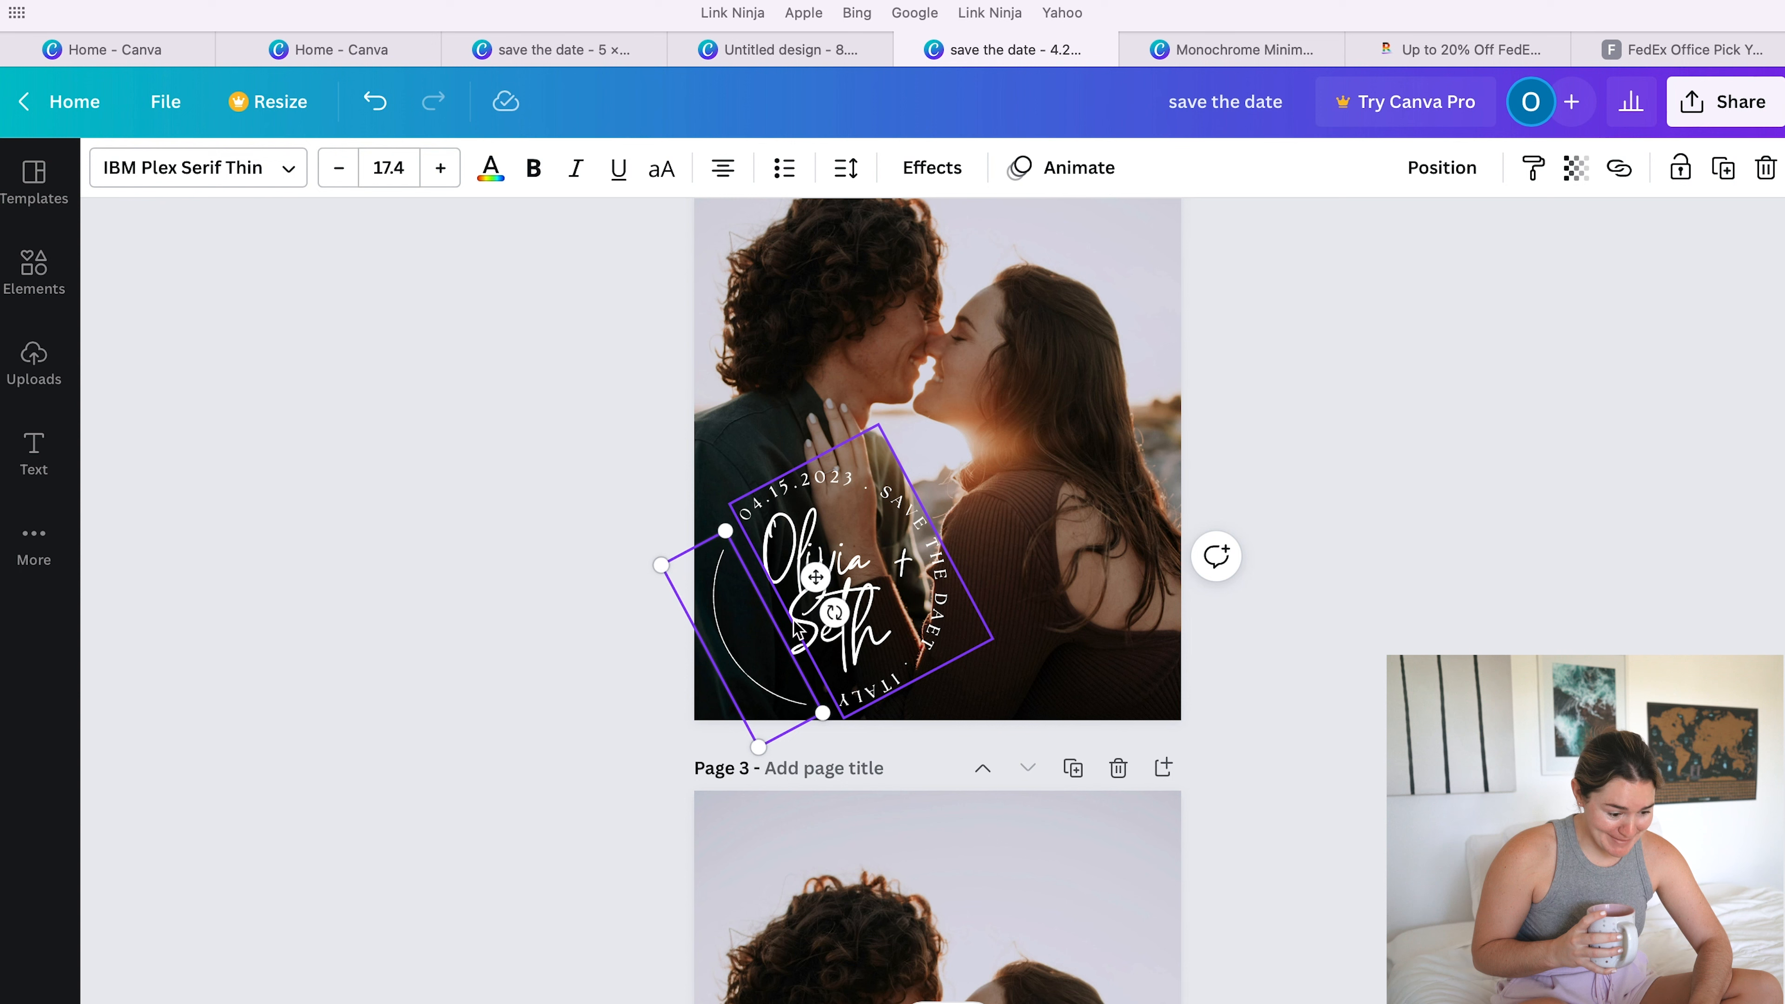
{"action": "left_click", "coordinate": [793, 637]}
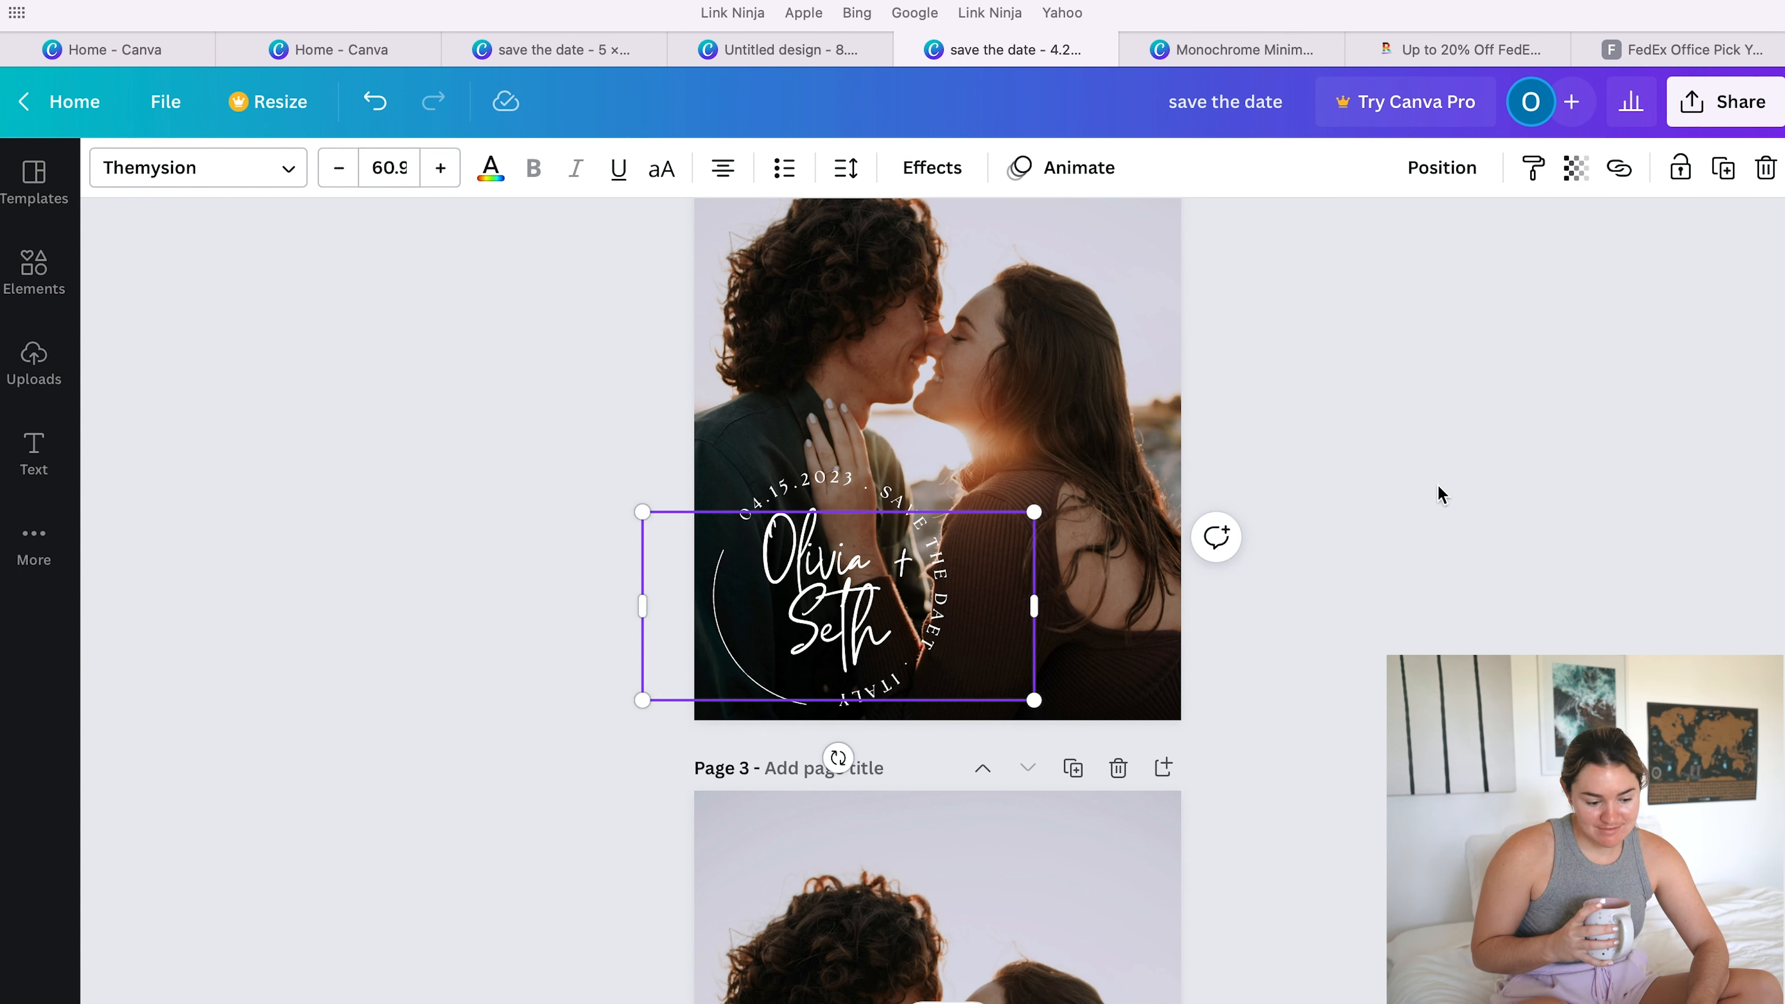
{"action": "left_click", "coordinate": [1340, 504]}
- Go back to page 1 and review its script save-the-date layout over the couple photo
{"action": "scroll", "coordinate": [1340, 503], "scroll_direction": "up", "scroll_amount": 2}
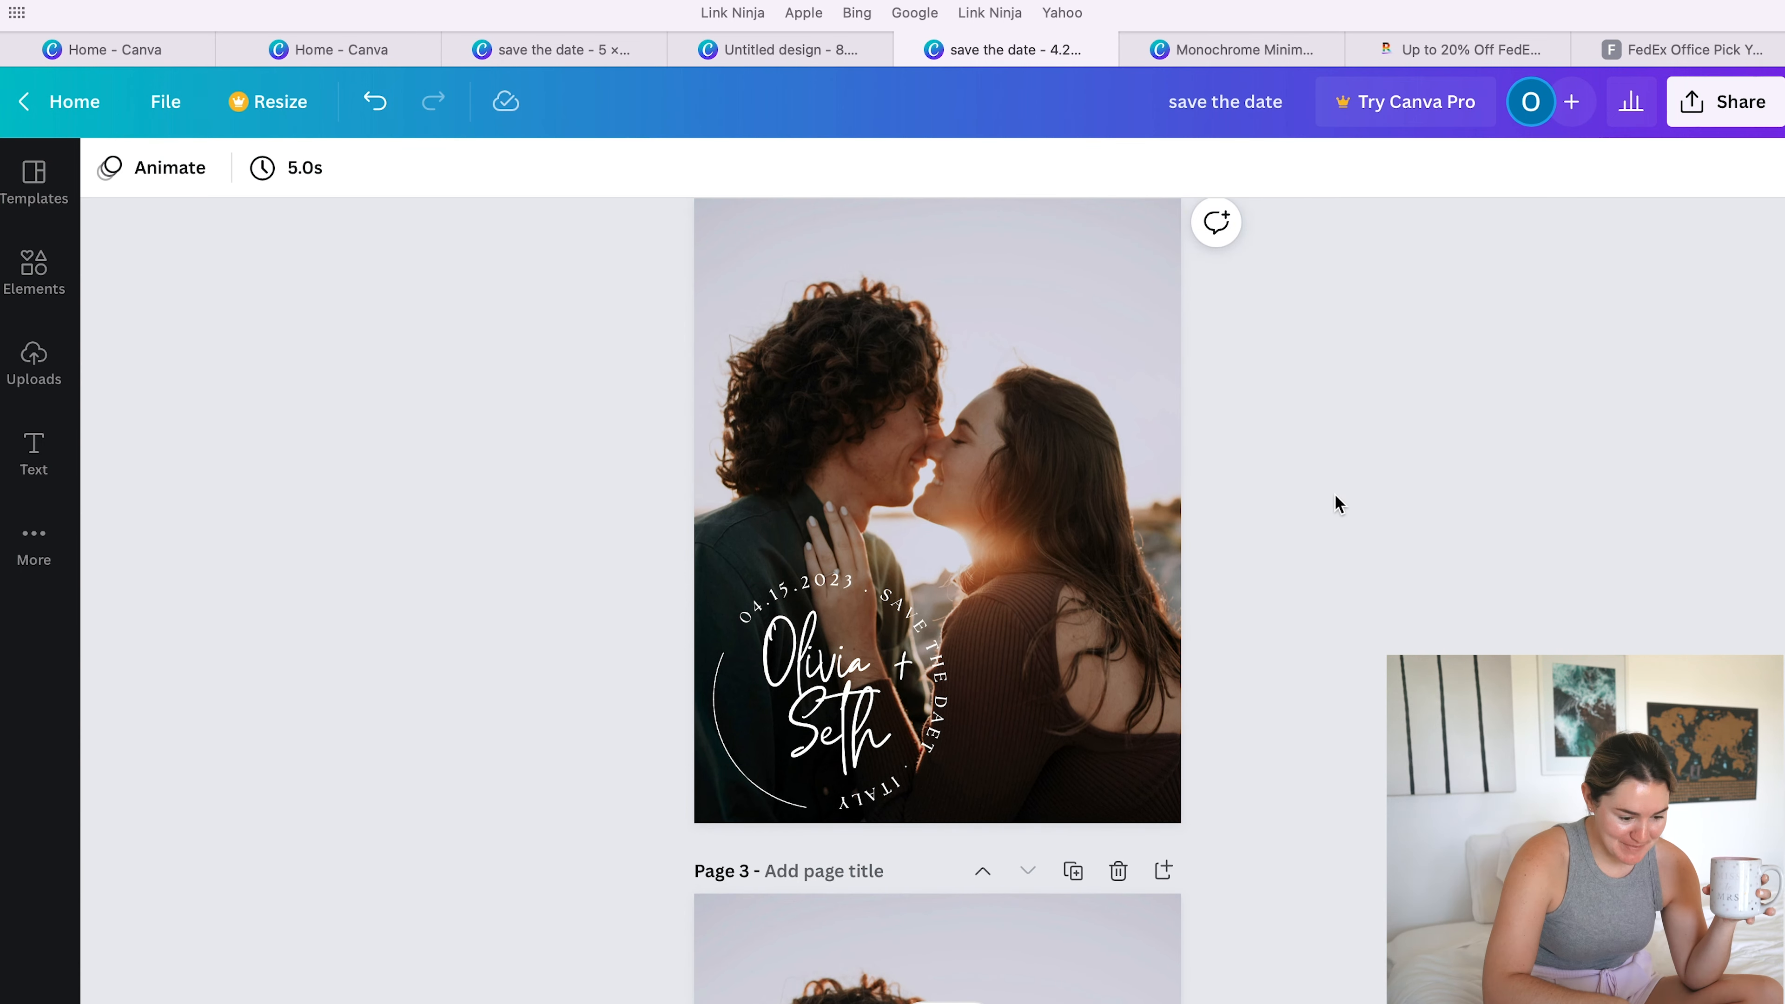
{"action": "scroll", "coordinate": [1327, 566], "scroll_direction": "up", "scroll_amount": 15}
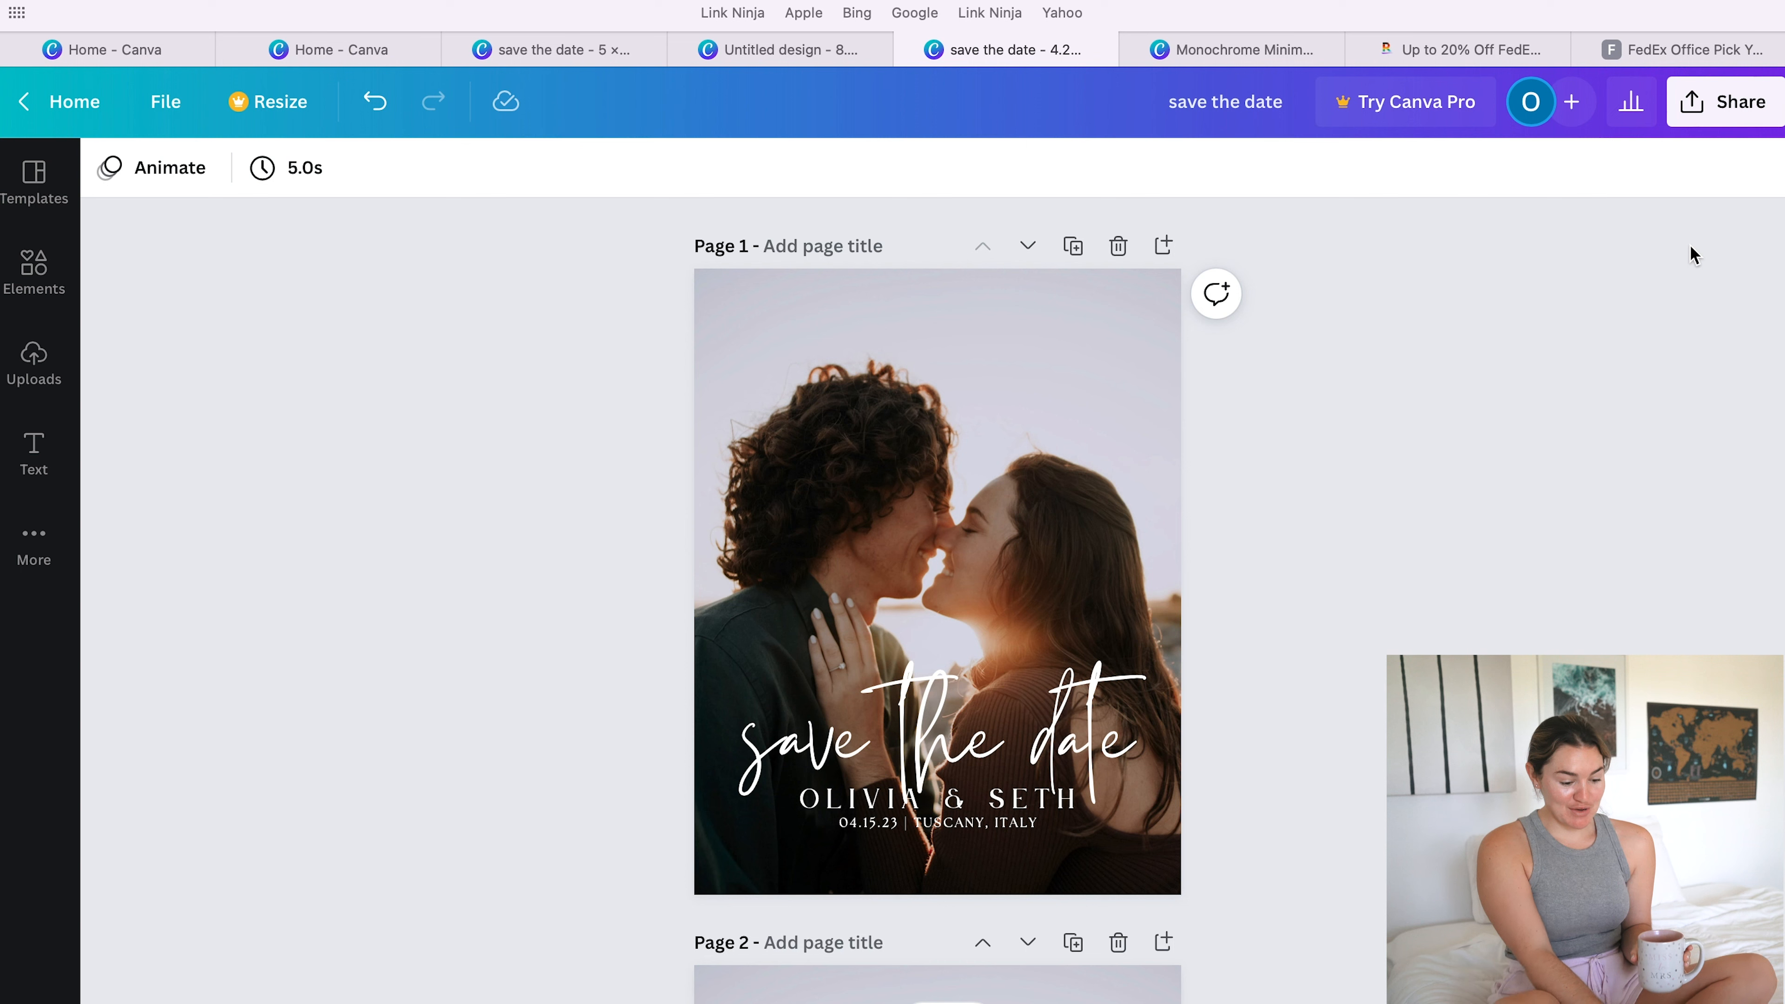
{"action": "left_click", "coordinate": [1086, 736]}
{"action": "left_click", "coordinate": [1361, 709]}
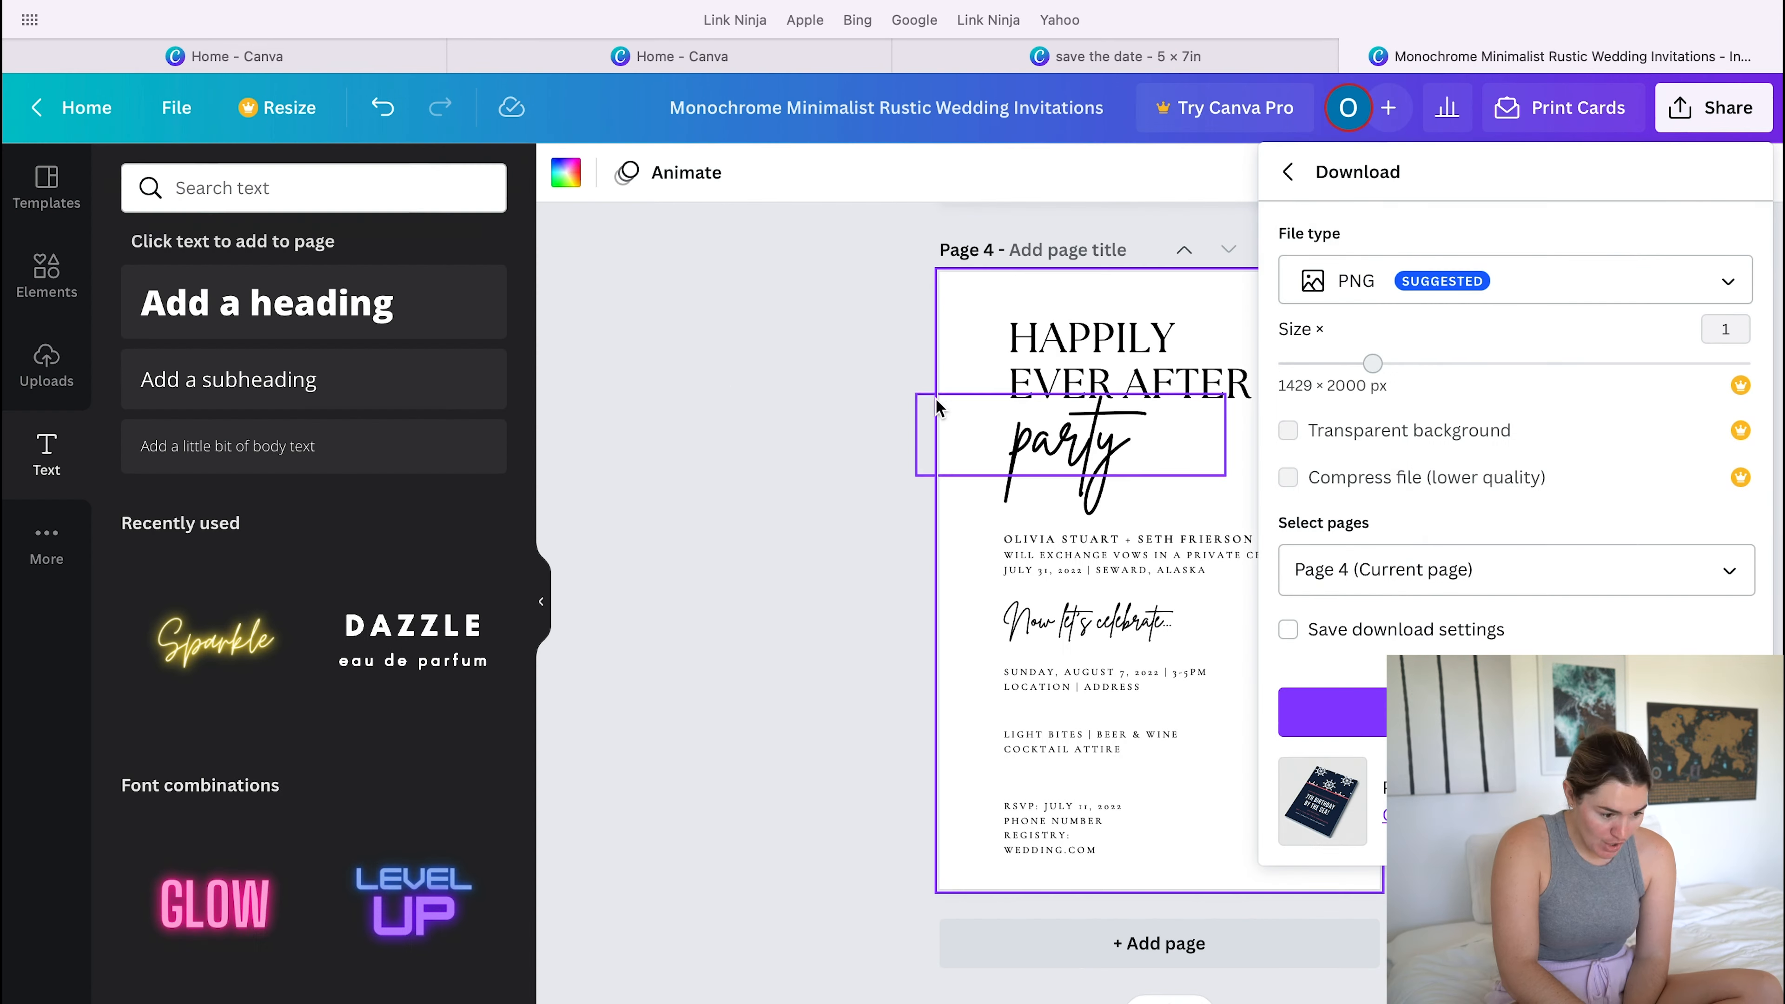
{"action": "left_click", "coordinate": [731, 393]}
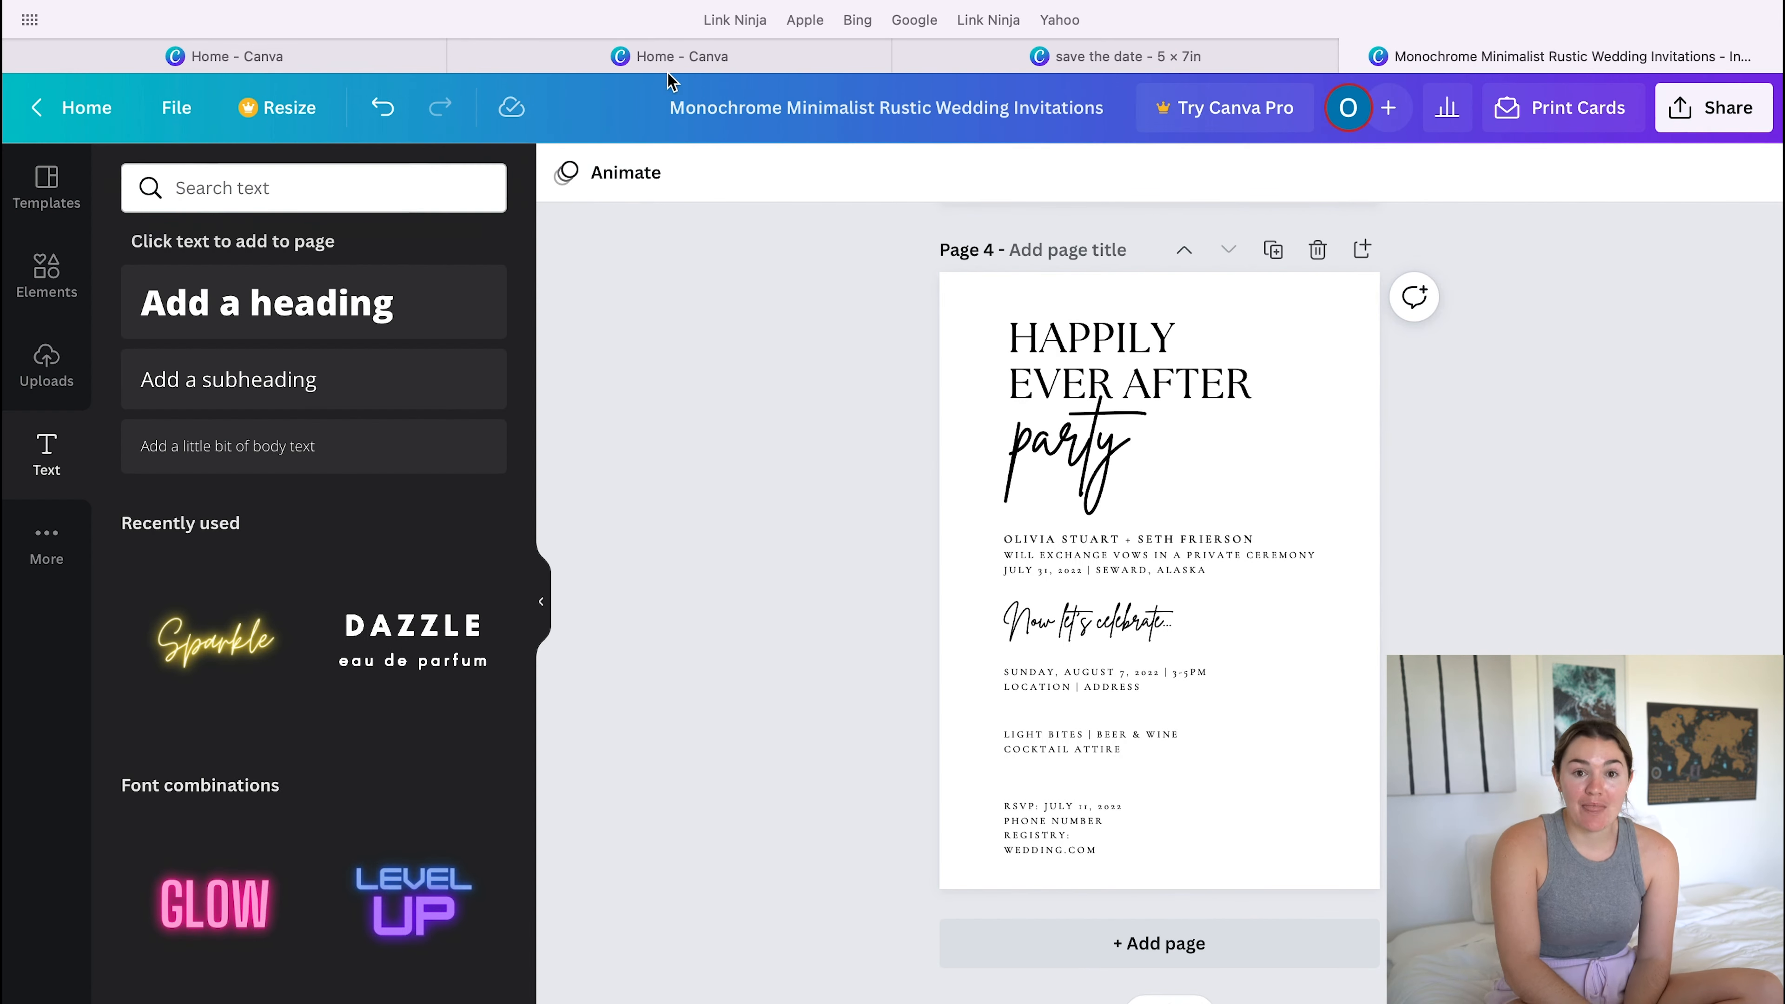
- From the Canva home page, create a blank custom-size design 8.5 in wide and 11 in high
{"action": "mouse_move", "coordinate": [666, 67]}
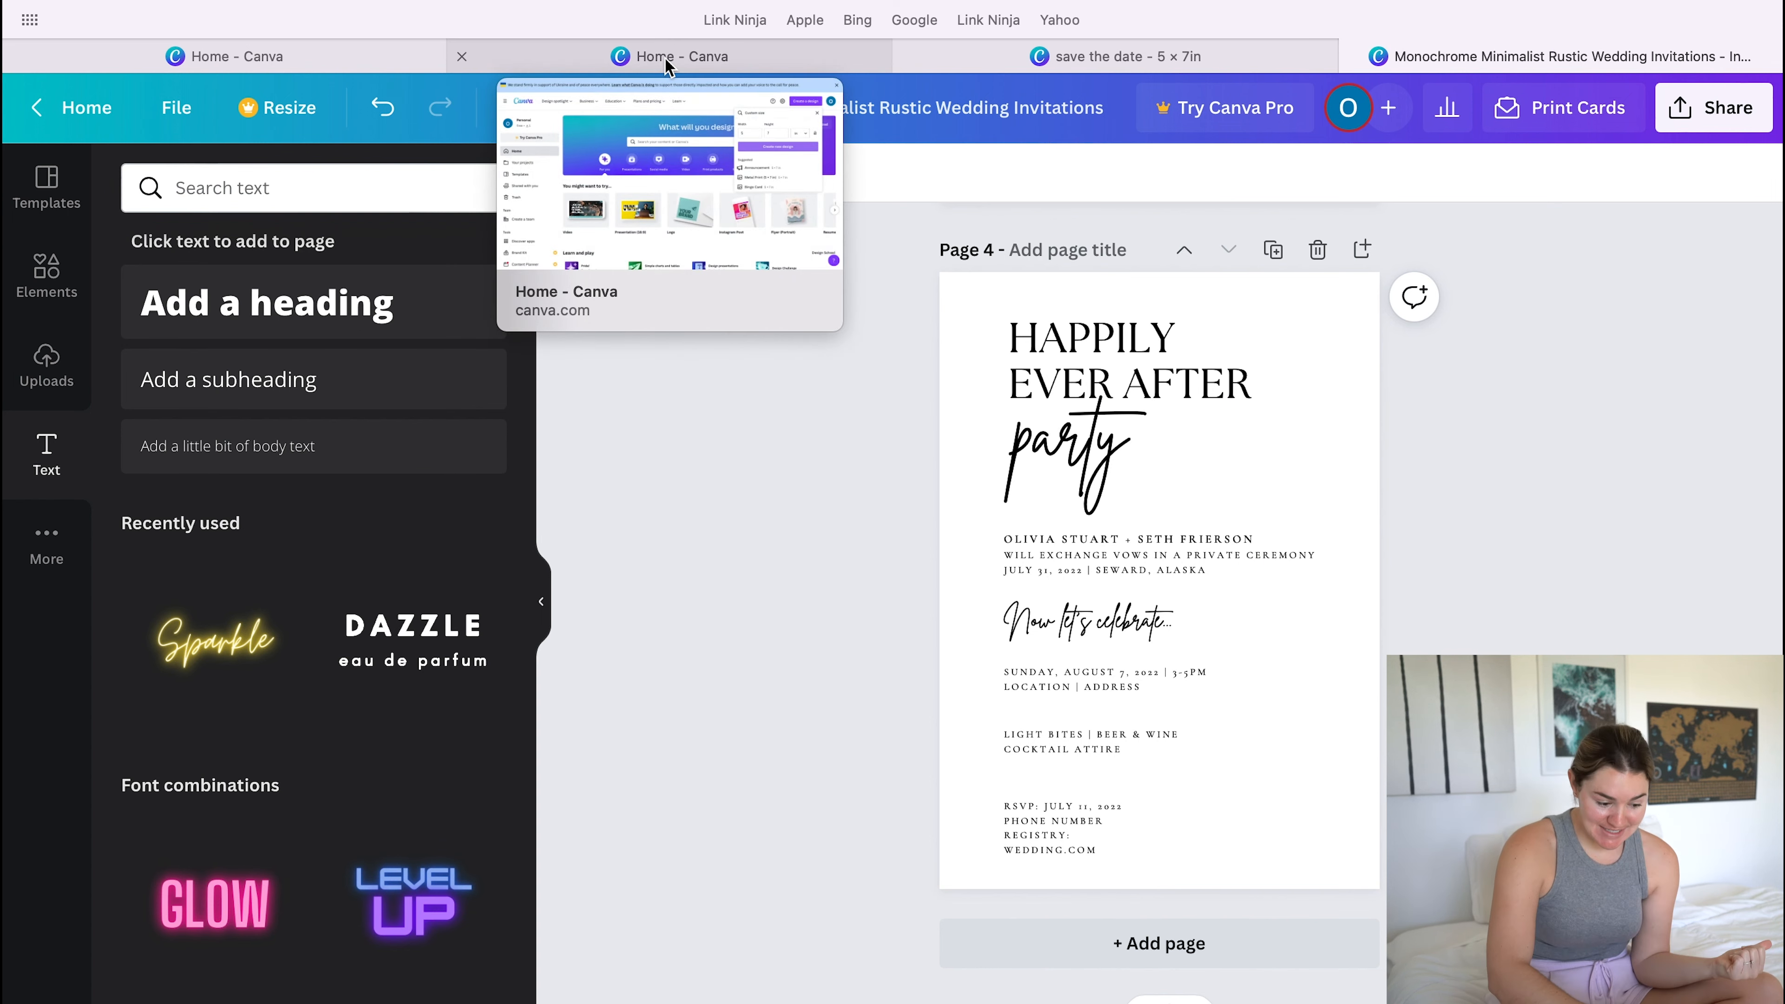
{"action": "left_click", "coordinate": [666, 67]}
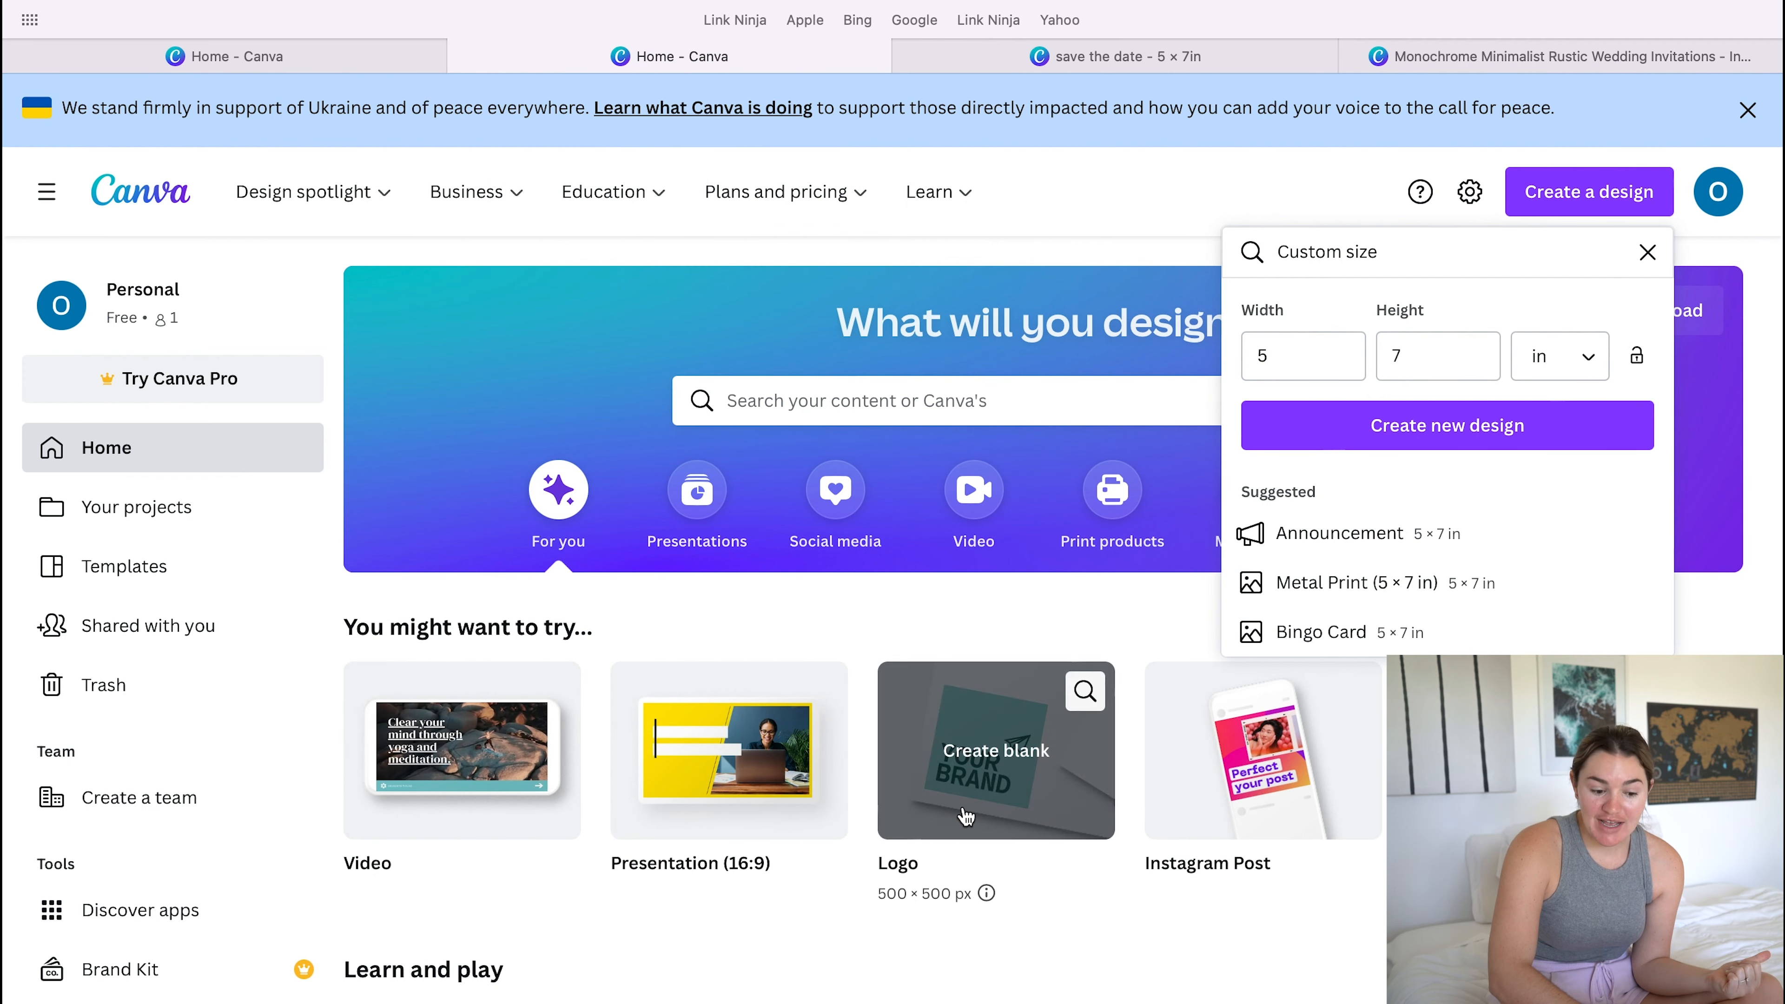
{"action": "left_click", "coordinate": [1567, 201]}
{"action": "left_click", "coordinate": [1567, 200]}
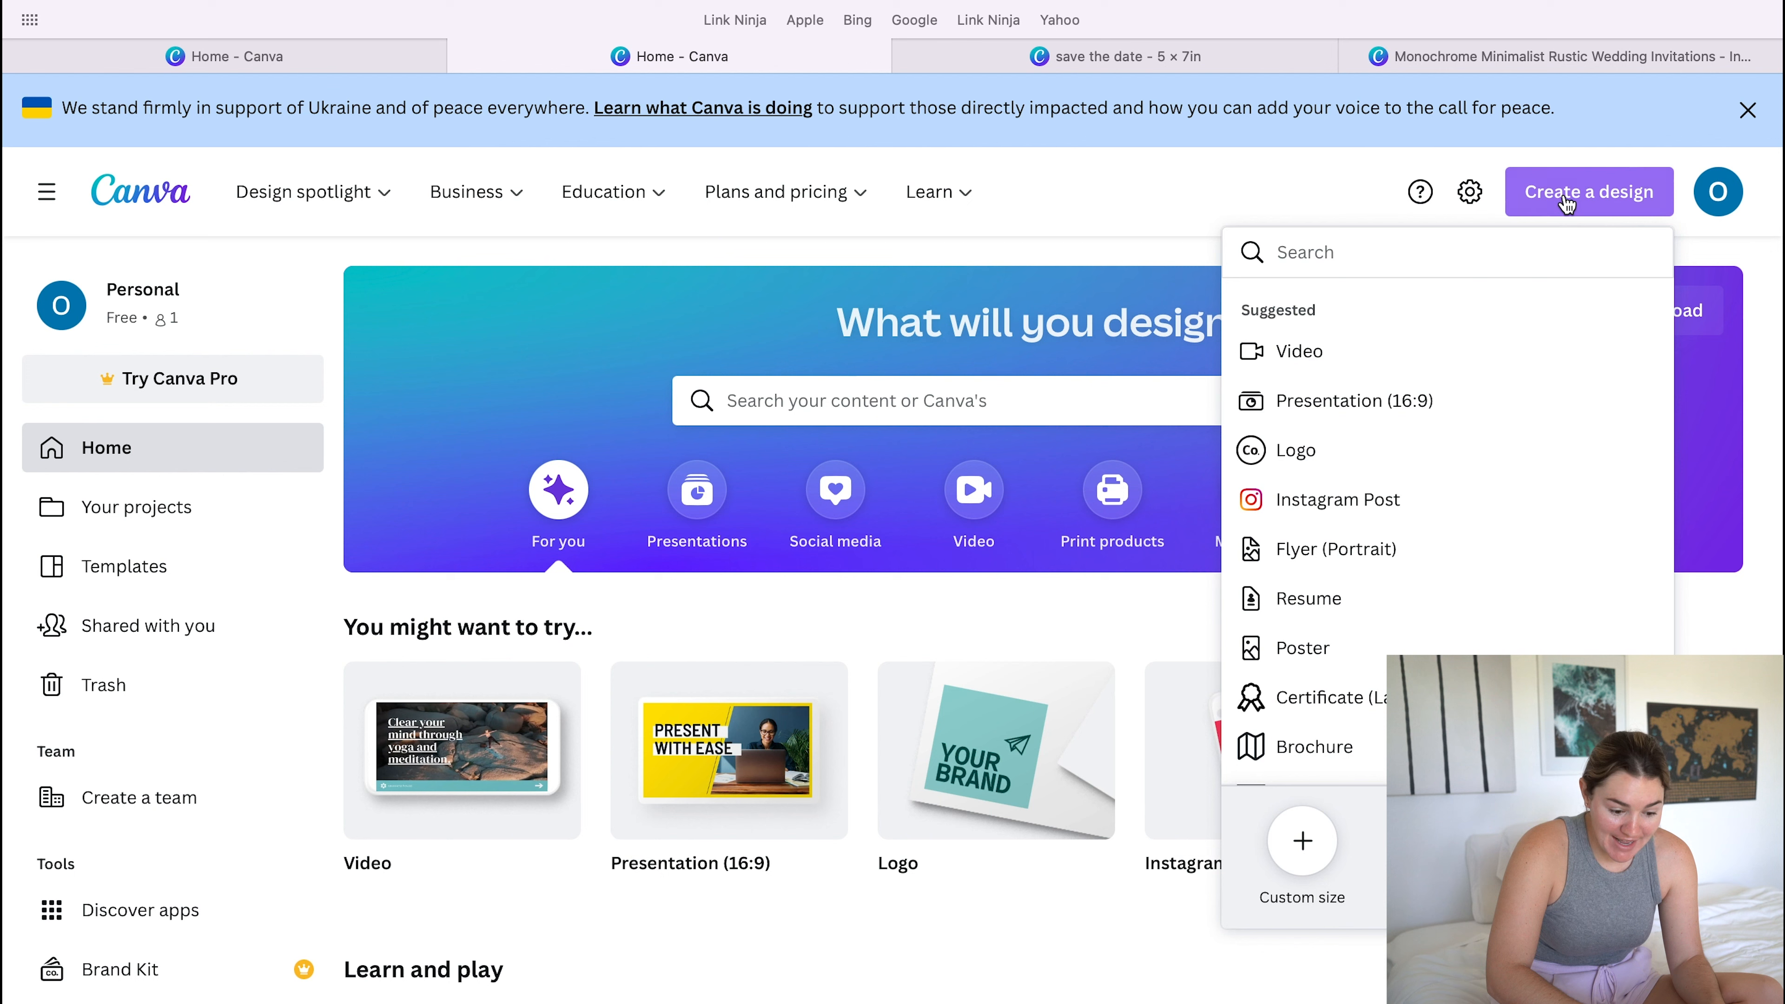
{"action": "left_click", "coordinate": [1302, 842]}
{"action": "key", "text": "BackSpace"}
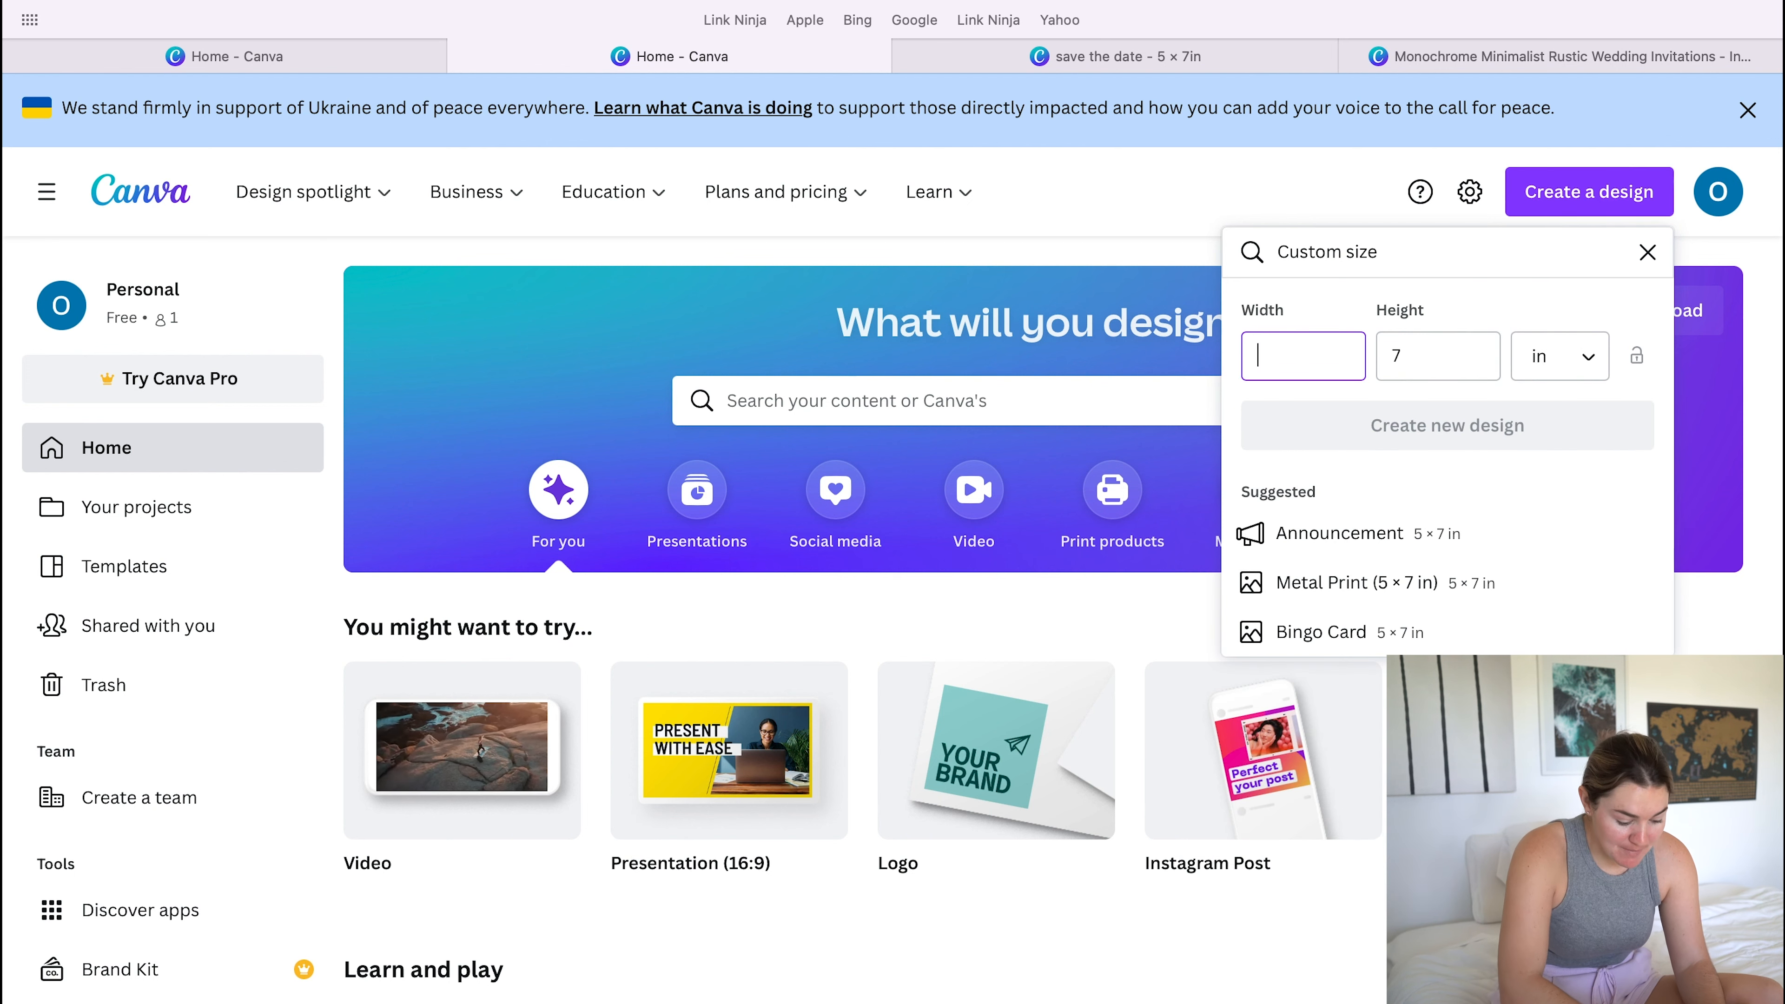
{"action": "type", "text": "8.5"}
{"action": "left_click", "coordinate": [1410, 375]}
{"action": "key", "text": "BackSpace"}
{"action": "type", "text": "11"}
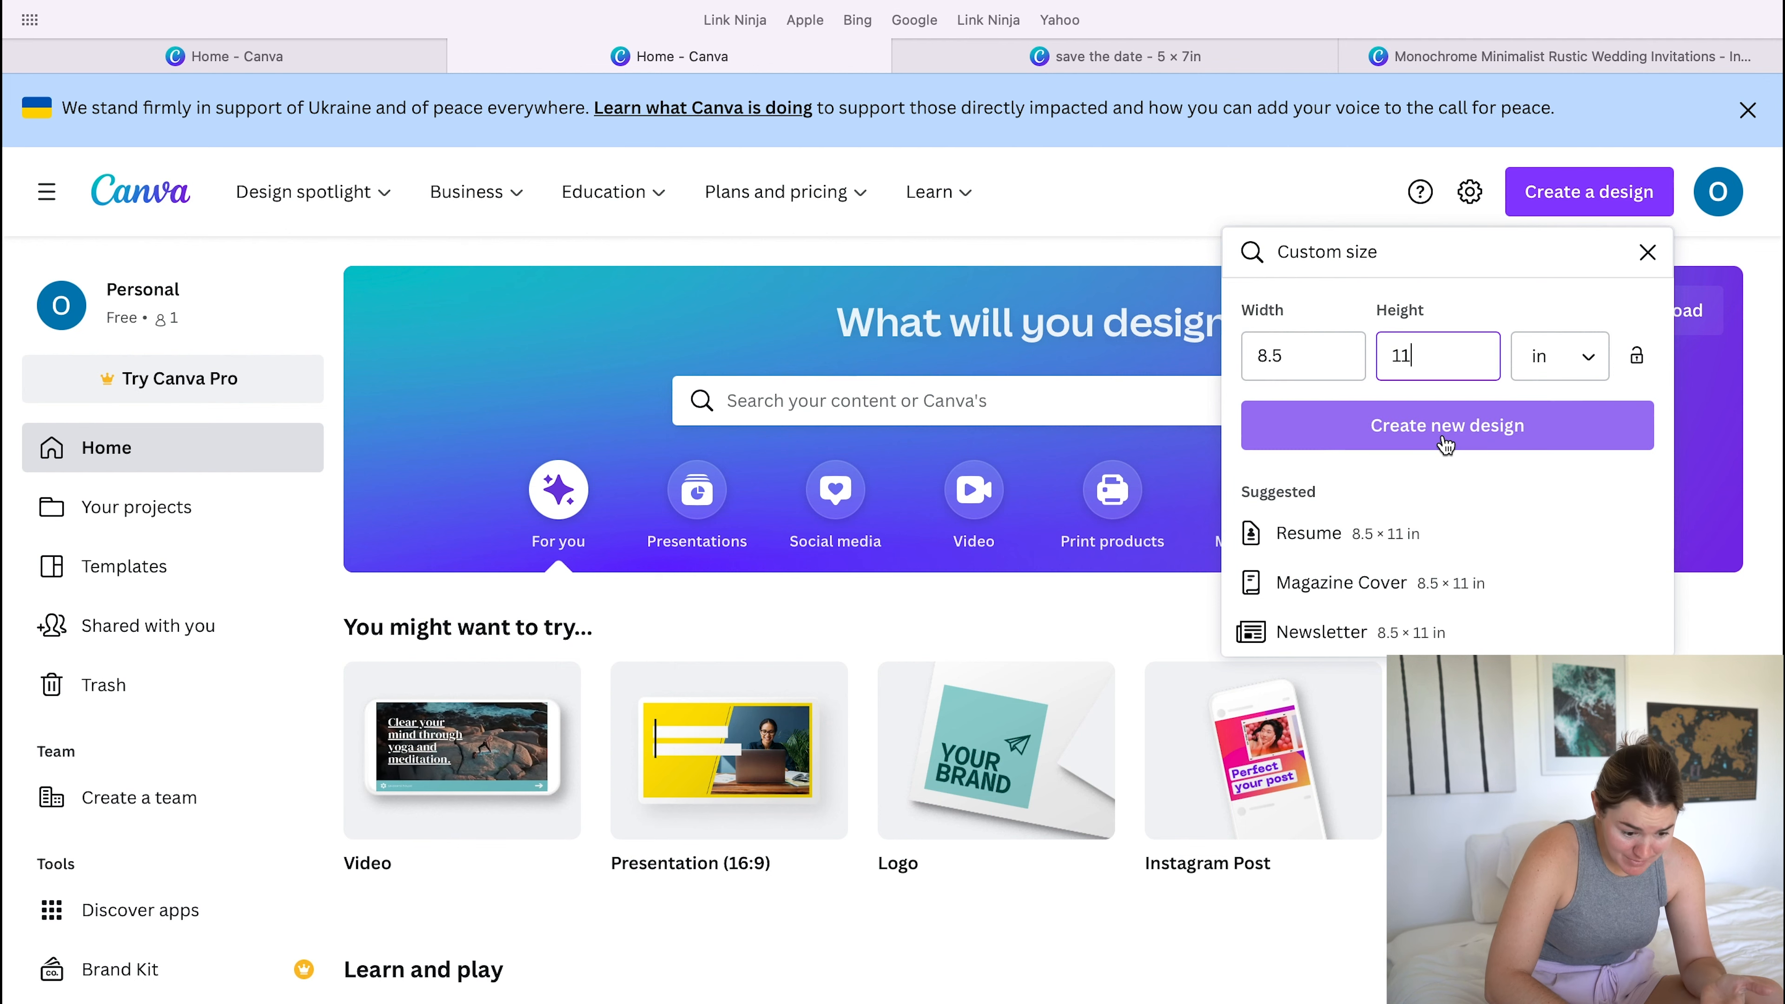
{"action": "left_click", "coordinate": [1446, 425]}
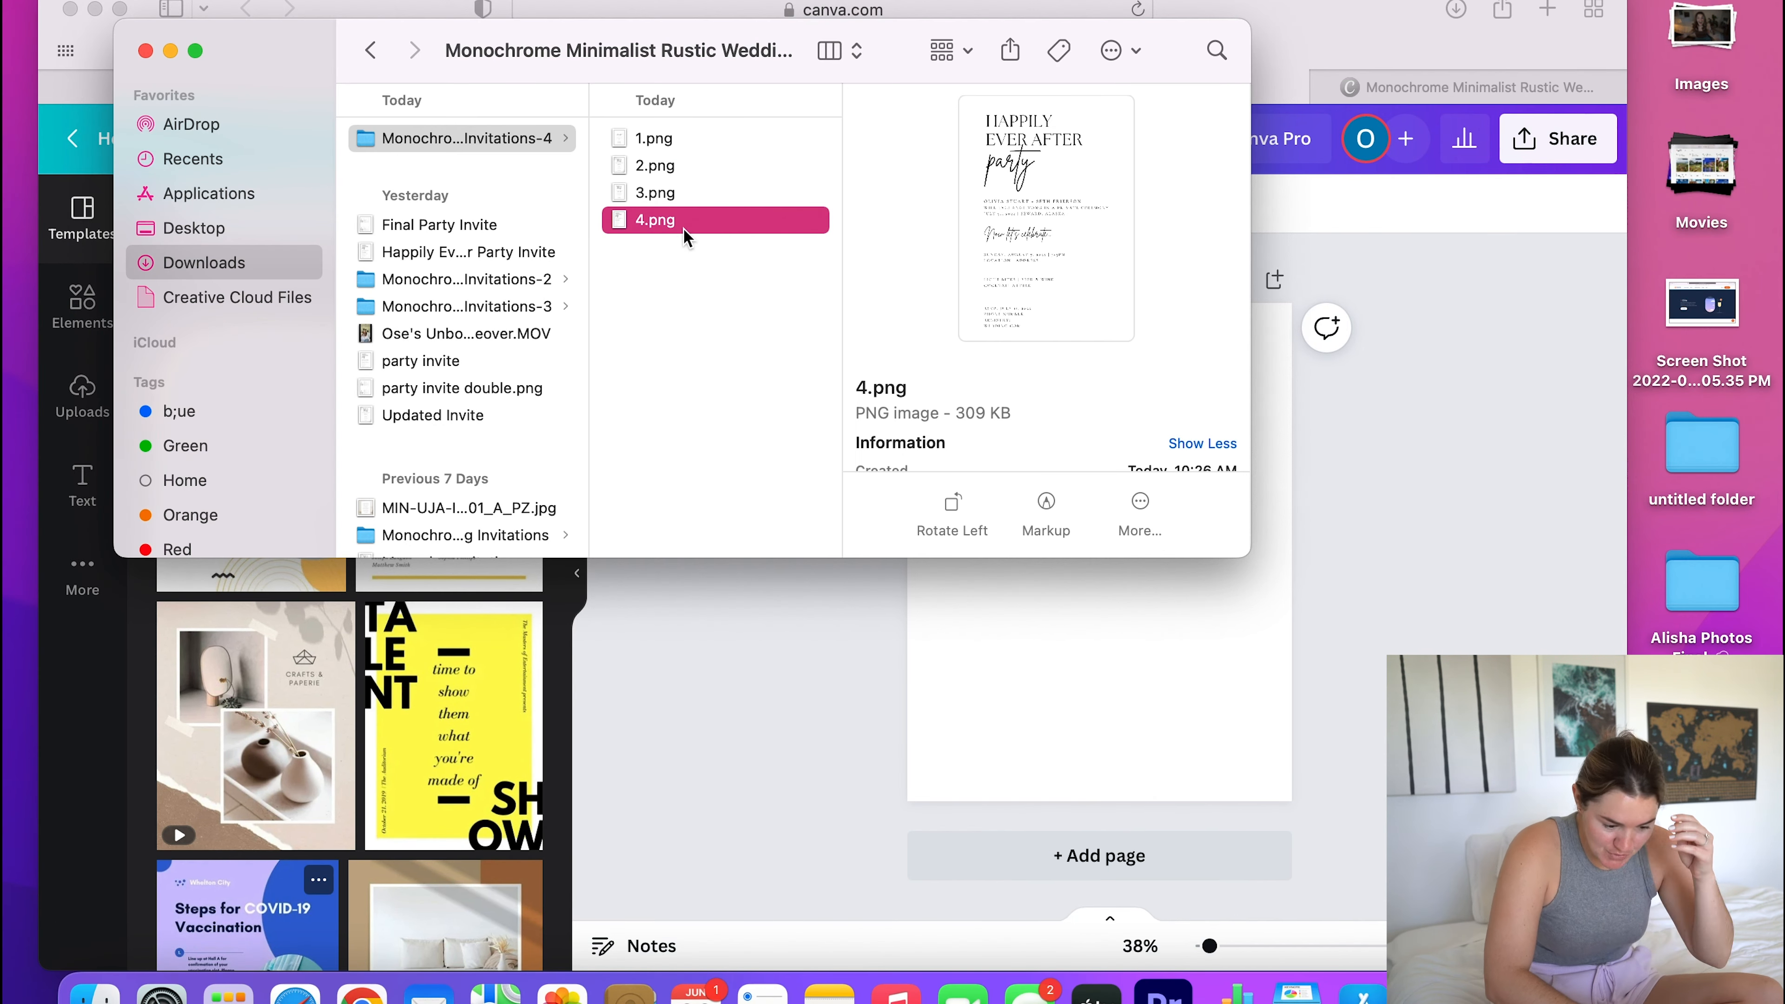
- Place the downloaded invitation image 4.png on the blank 8.5 × 11 in page and close the file browser window
{"action": "left_click_drag", "start_coordinate": [683, 227], "coordinate": [1115, 652]}
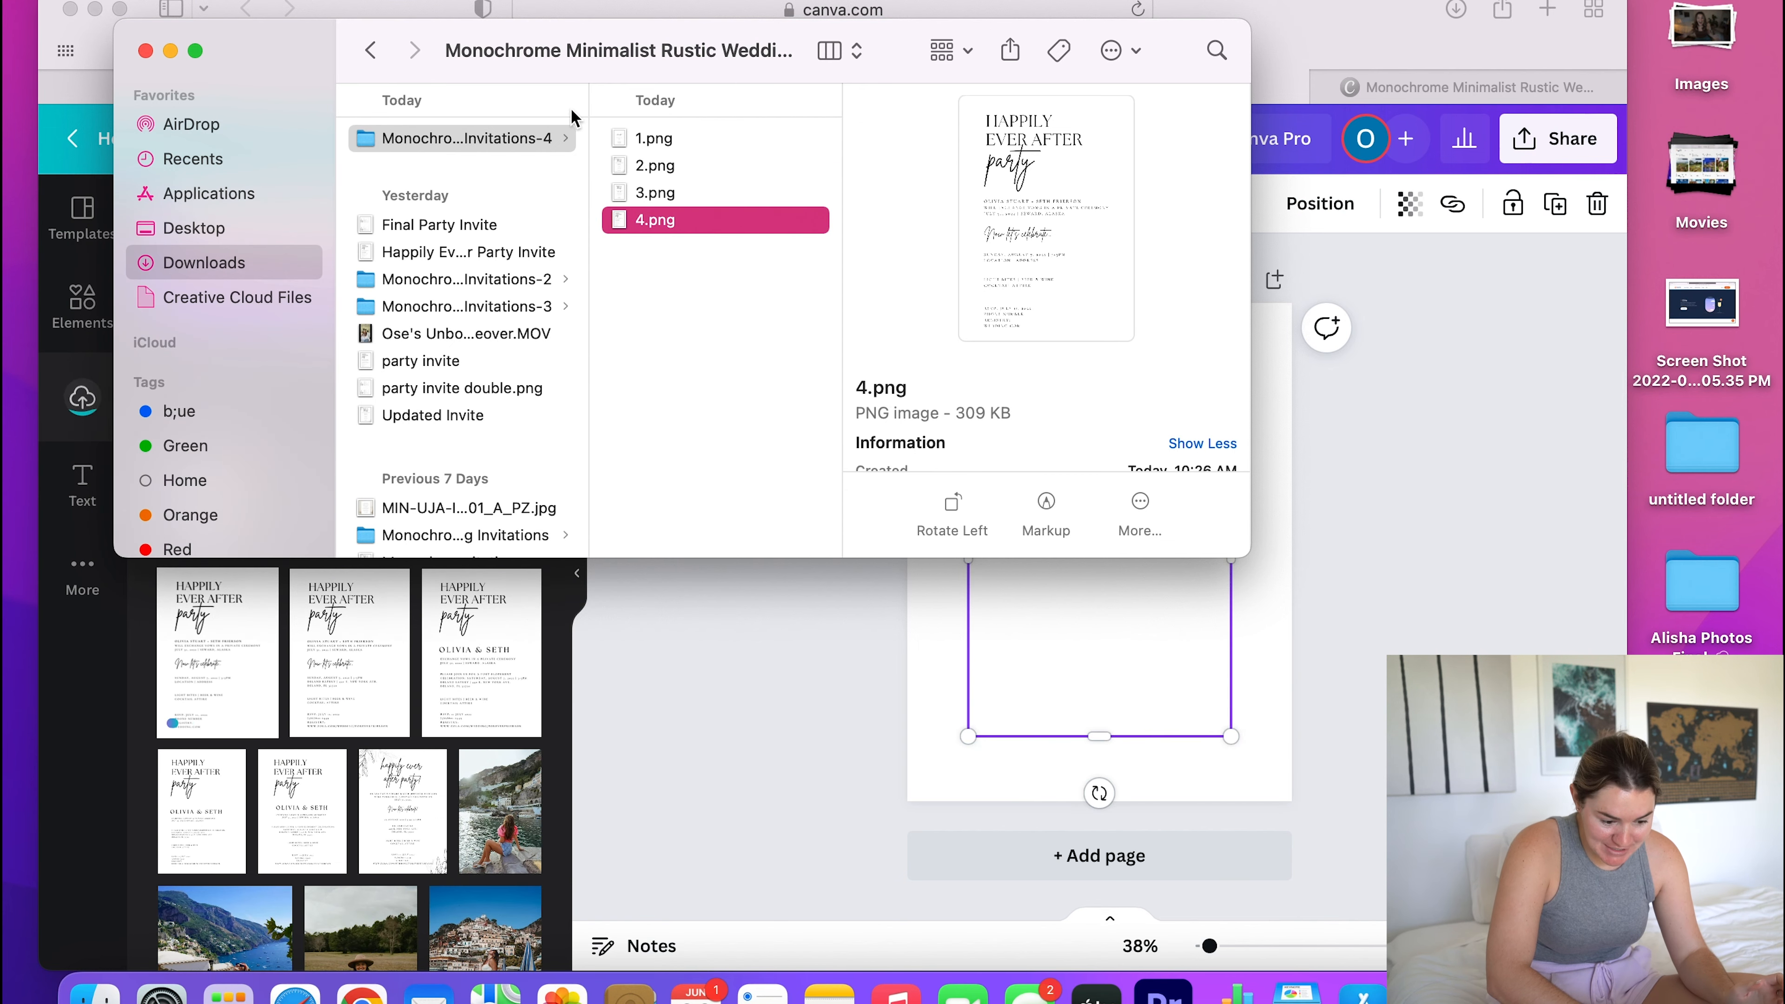
{"action": "left_click", "coordinate": [144, 50]}
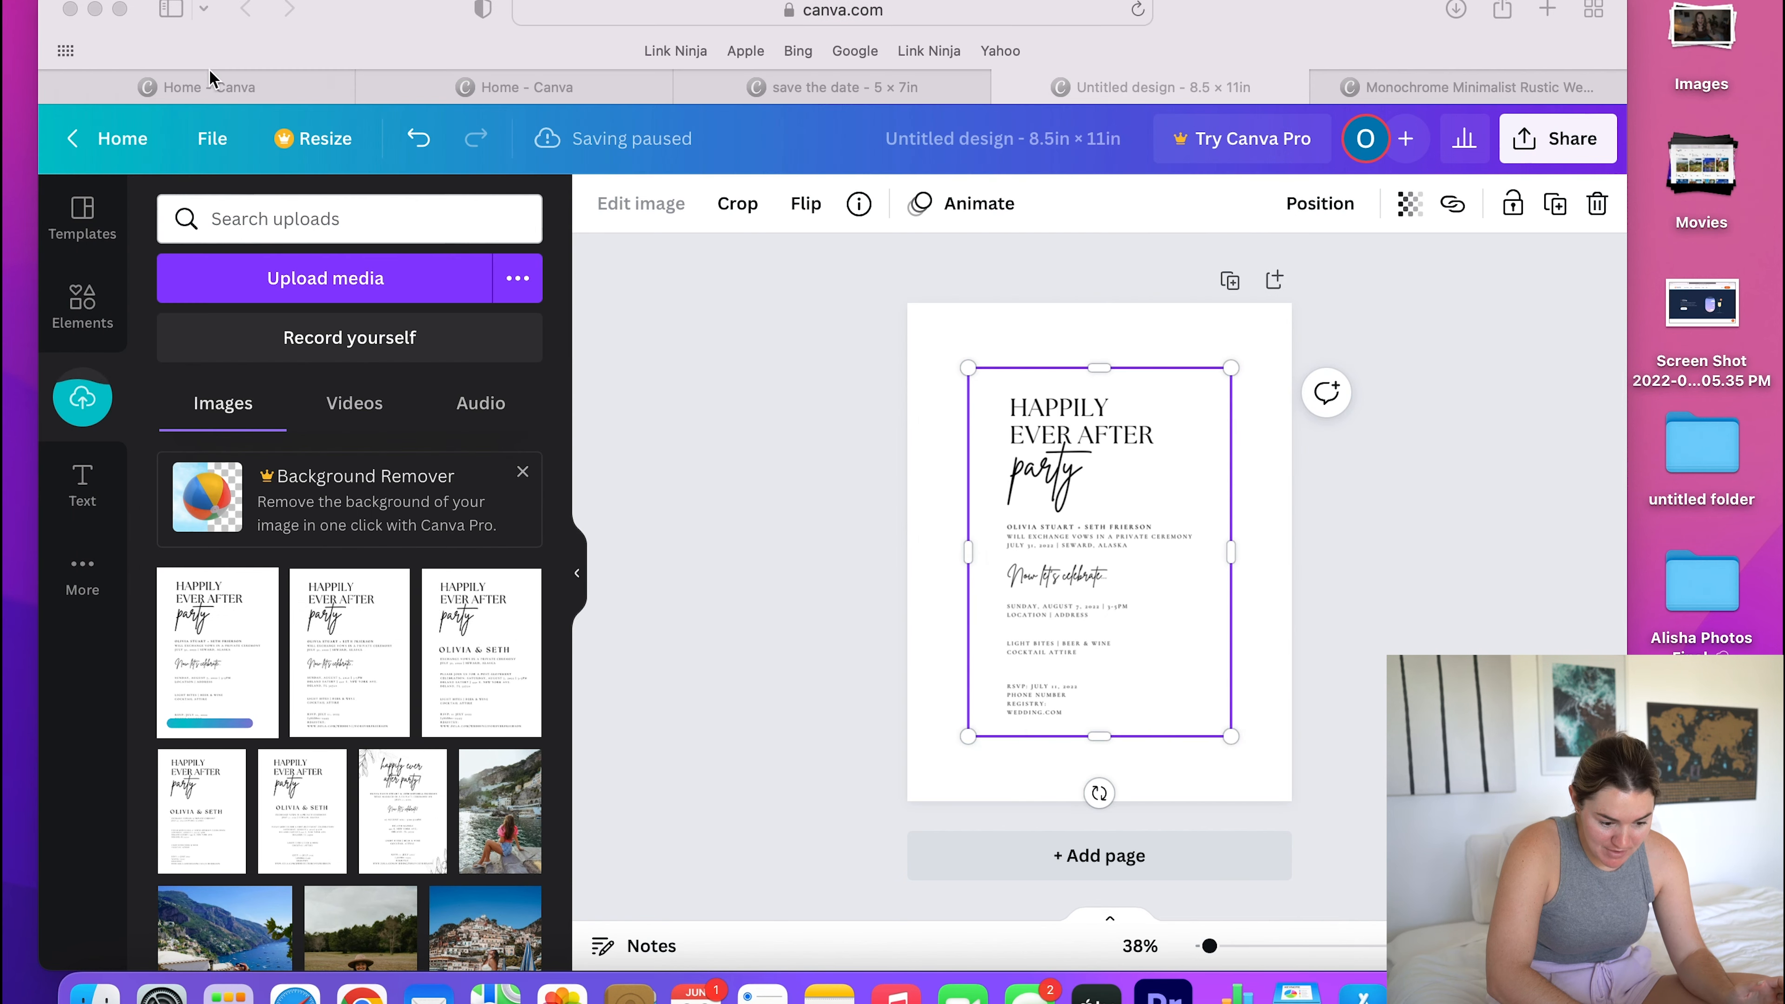
{"action": "left_click", "coordinate": [1099, 634]}
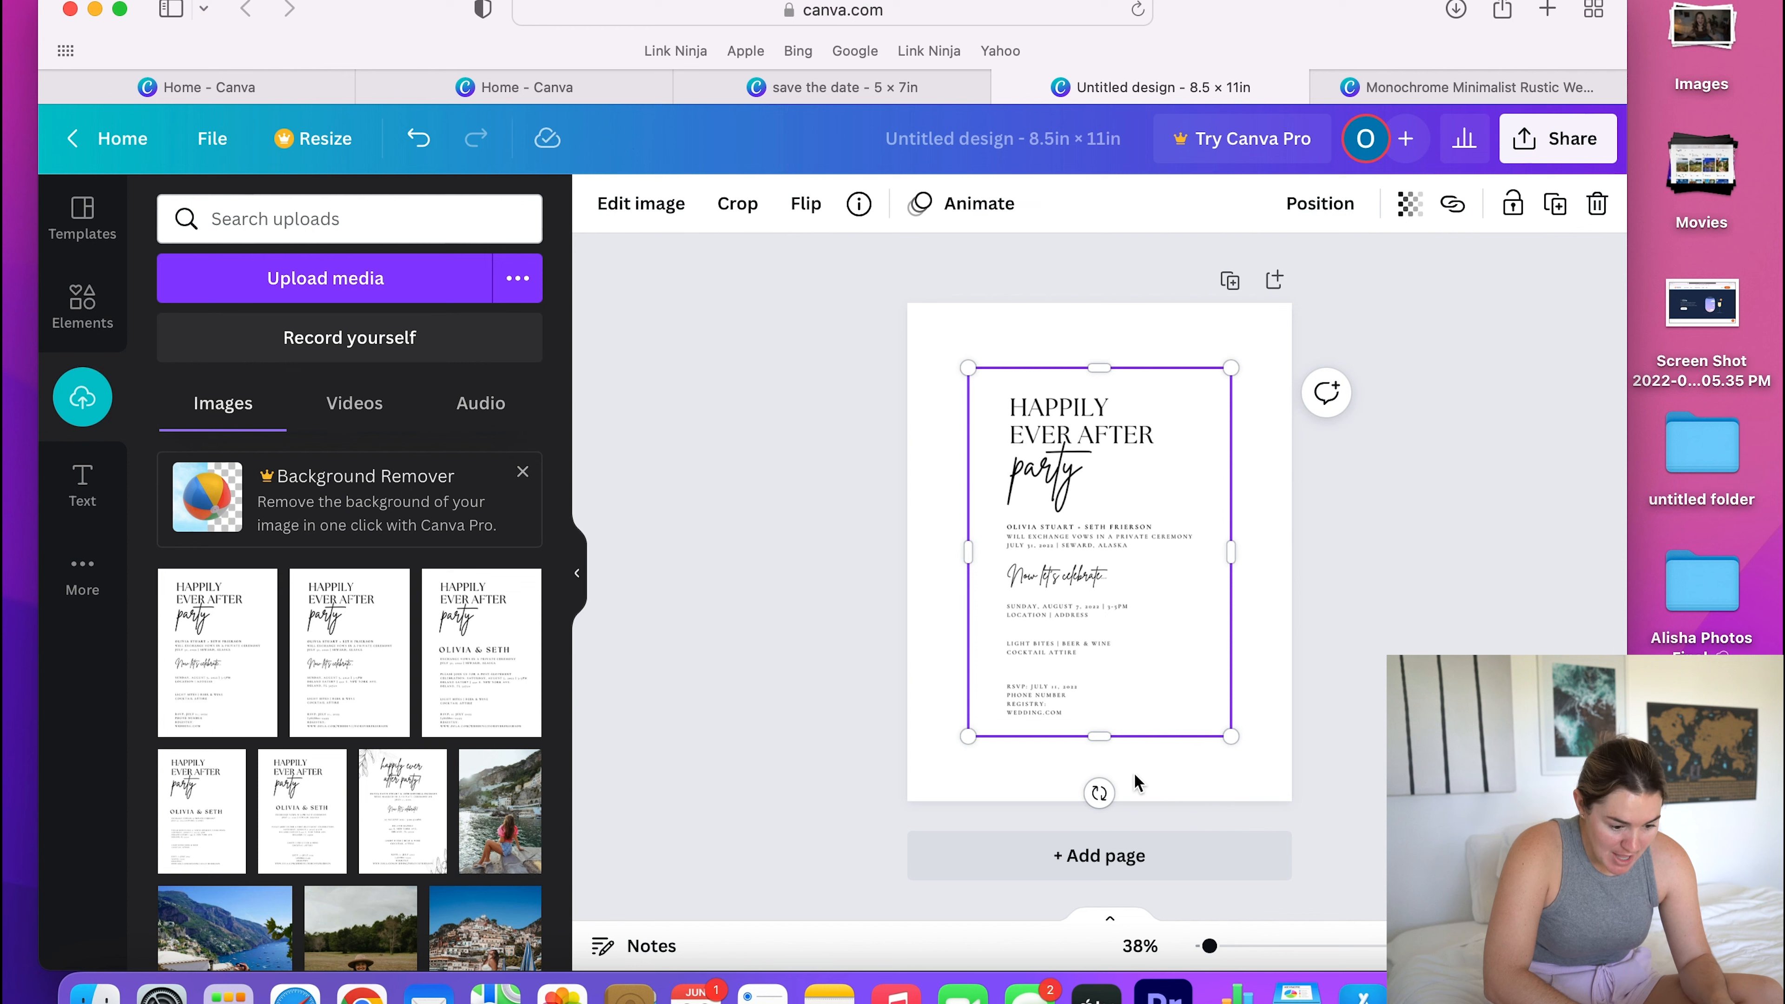
- Rotate the invitation image 90° counterclockwise, shrink it slightly and align it with the page's upper-left corner
{"action": "left_click_drag", "start_coordinate": [1100, 794], "coordinate": [1340, 553]}
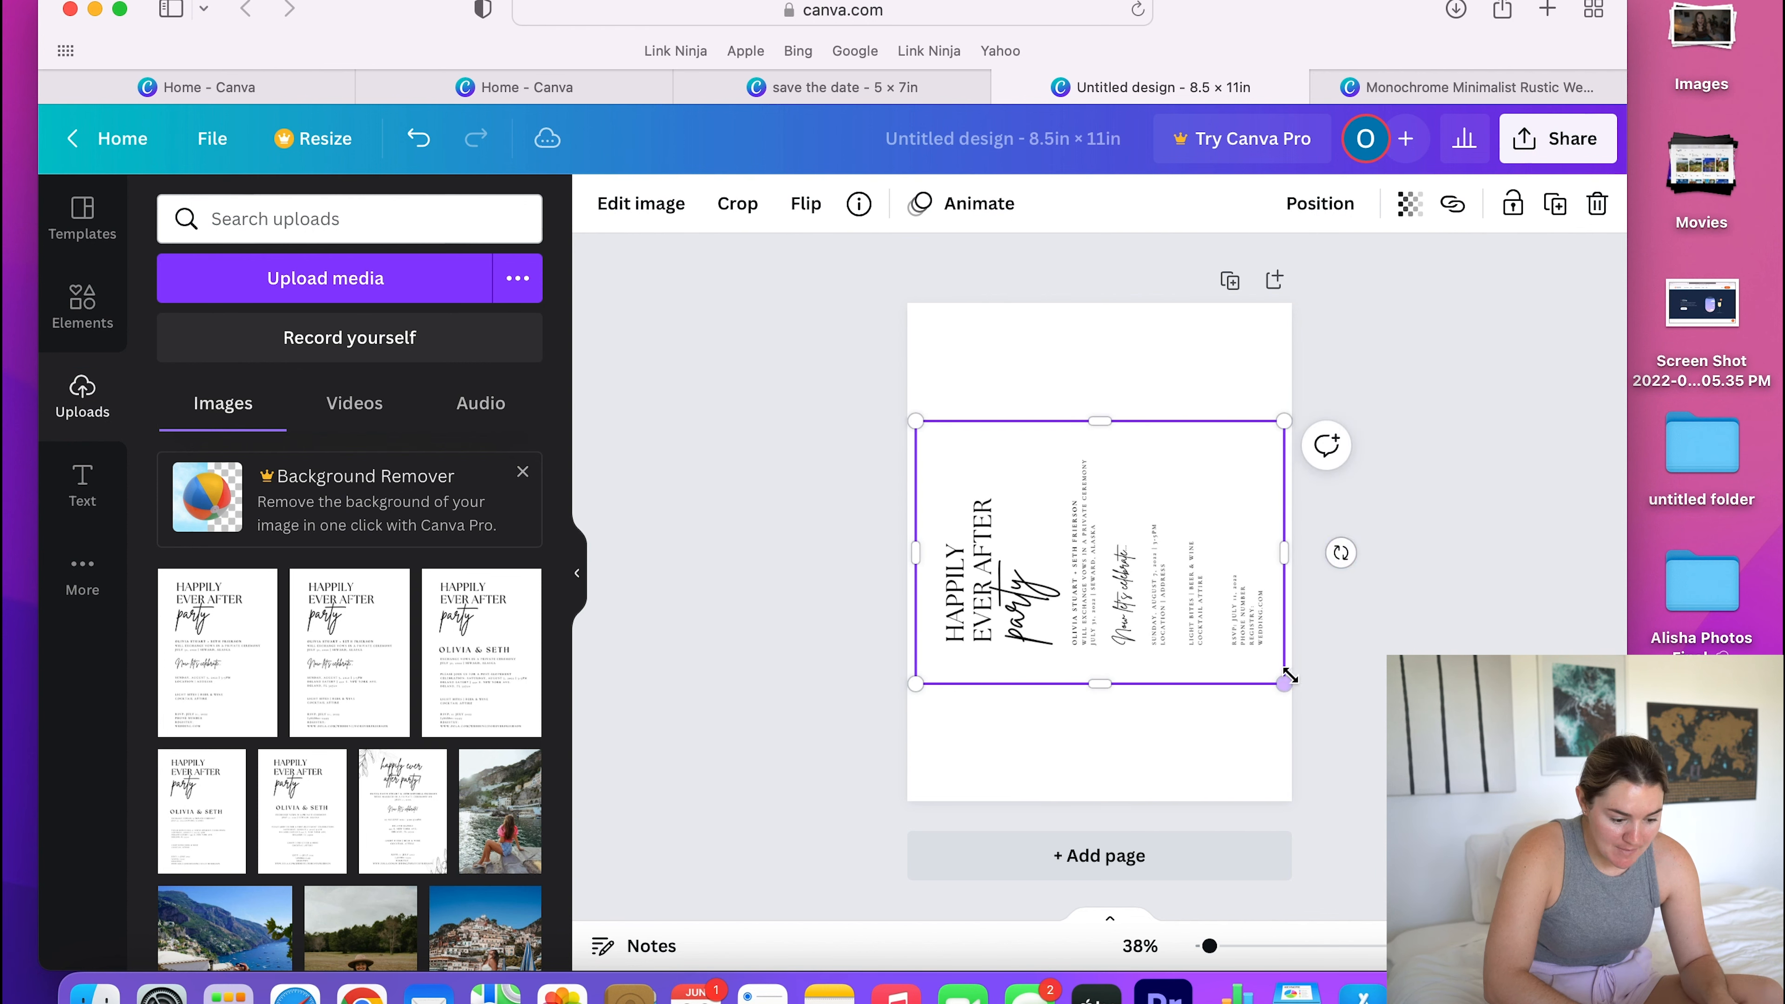
{"action": "left_click_drag", "start_coordinate": [1276, 680], "coordinate": [1234, 648]}
{"action": "left_click_drag", "start_coordinate": [1088, 578], "coordinate": [1085, 518]}
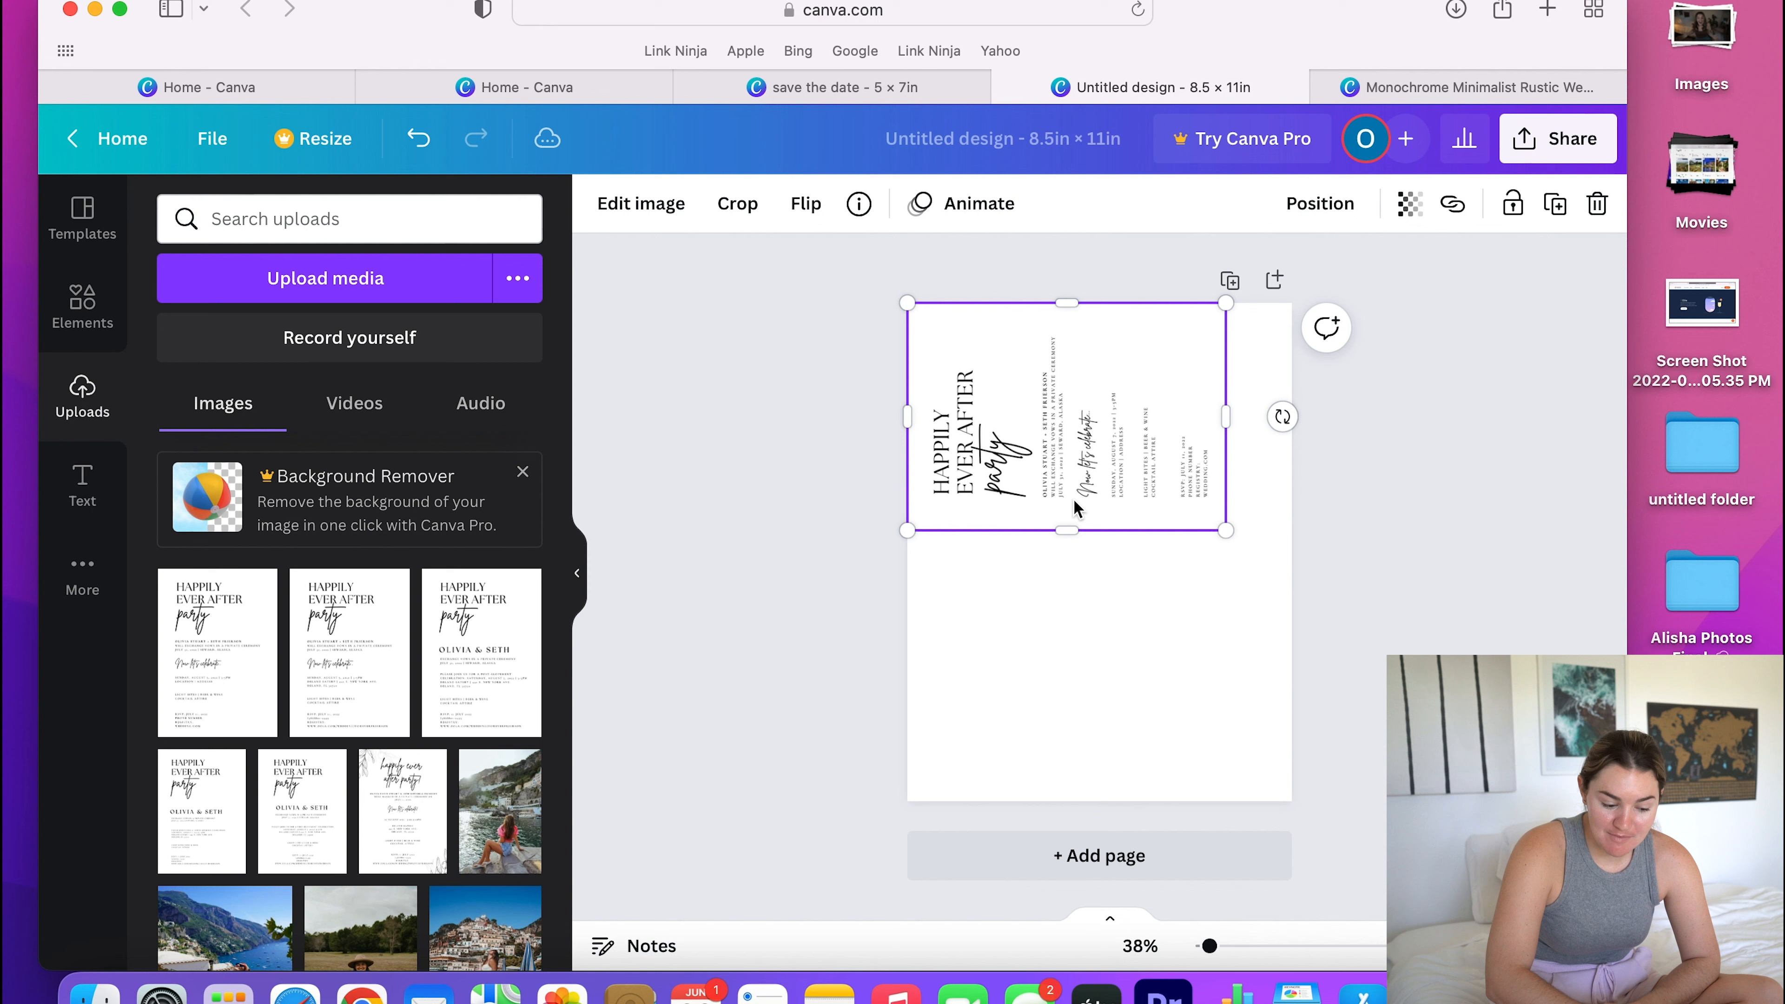
- Duplicate the rotated invitation and align the copy with the page's lower-left corner
{"action": "key", "text": "super+d"}
{"action": "left_click_drag", "start_coordinate": [1075, 474], "coordinate": [1063, 719]}
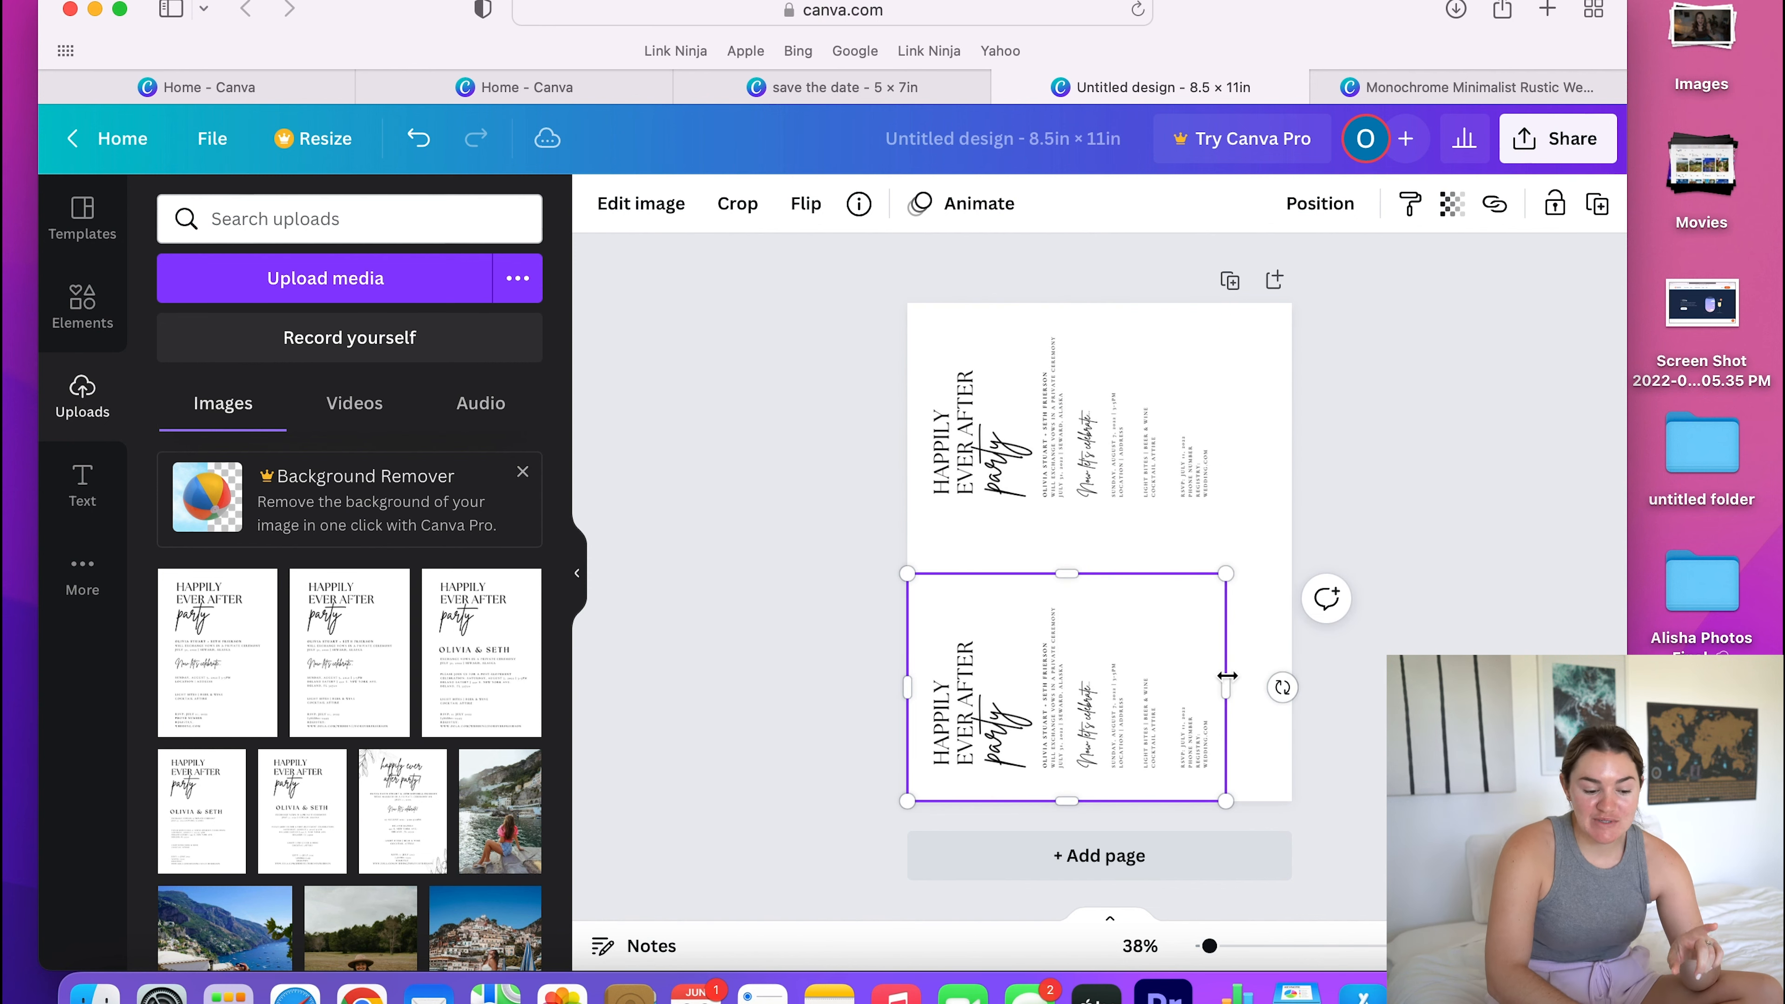
{"action": "left_click", "coordinate": [1363, 507]}
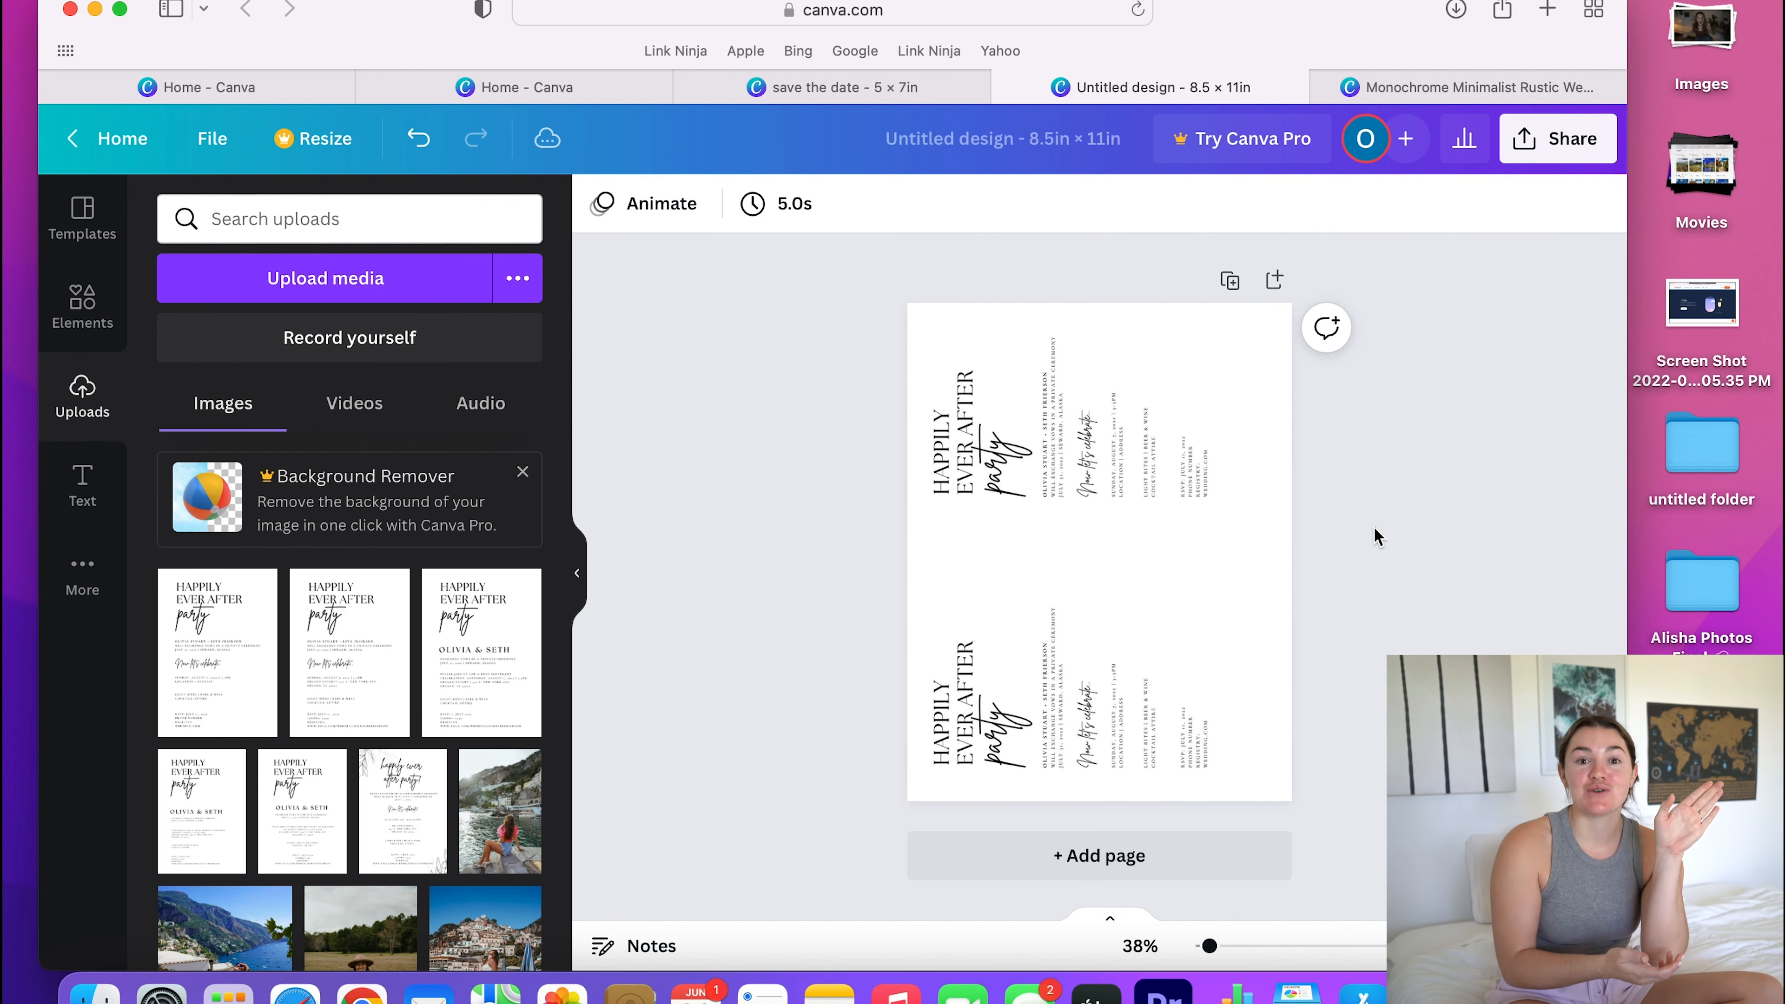
- Download the two-up invitation sheet as a PNG file
{"action": "left_click", "coordinate": [1557, 158]}
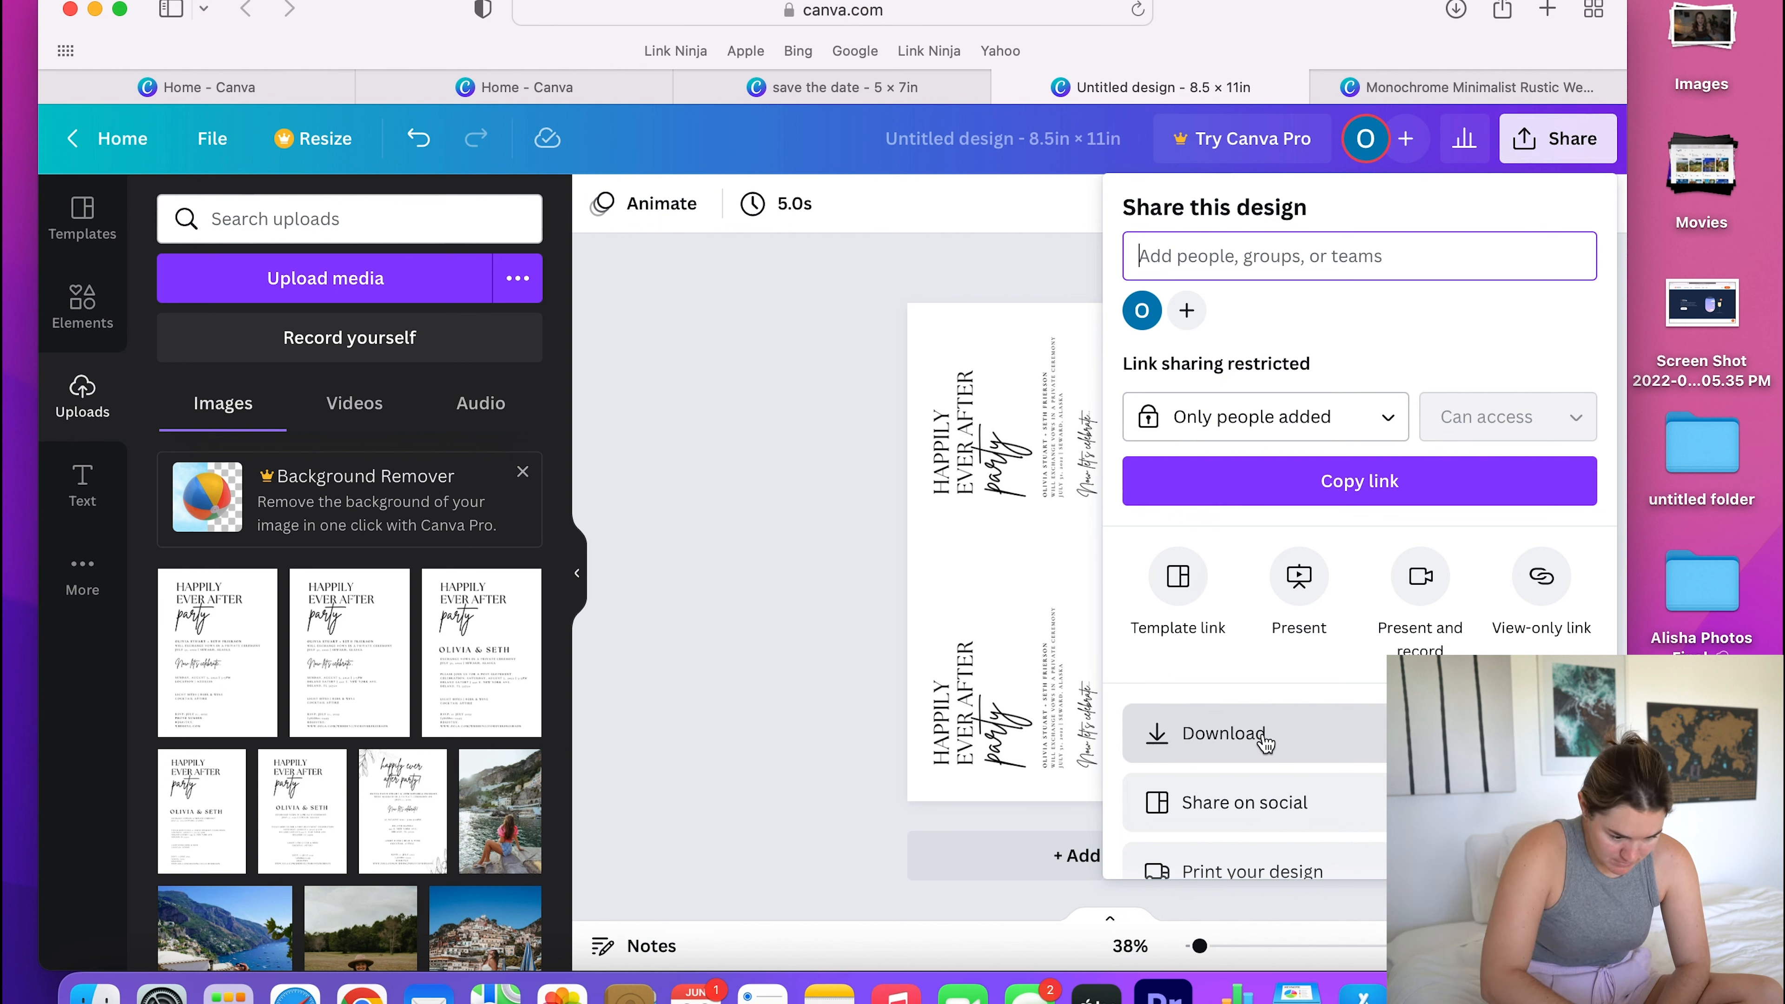
{"action": "left_click", "coordinate": [1223, 734]}
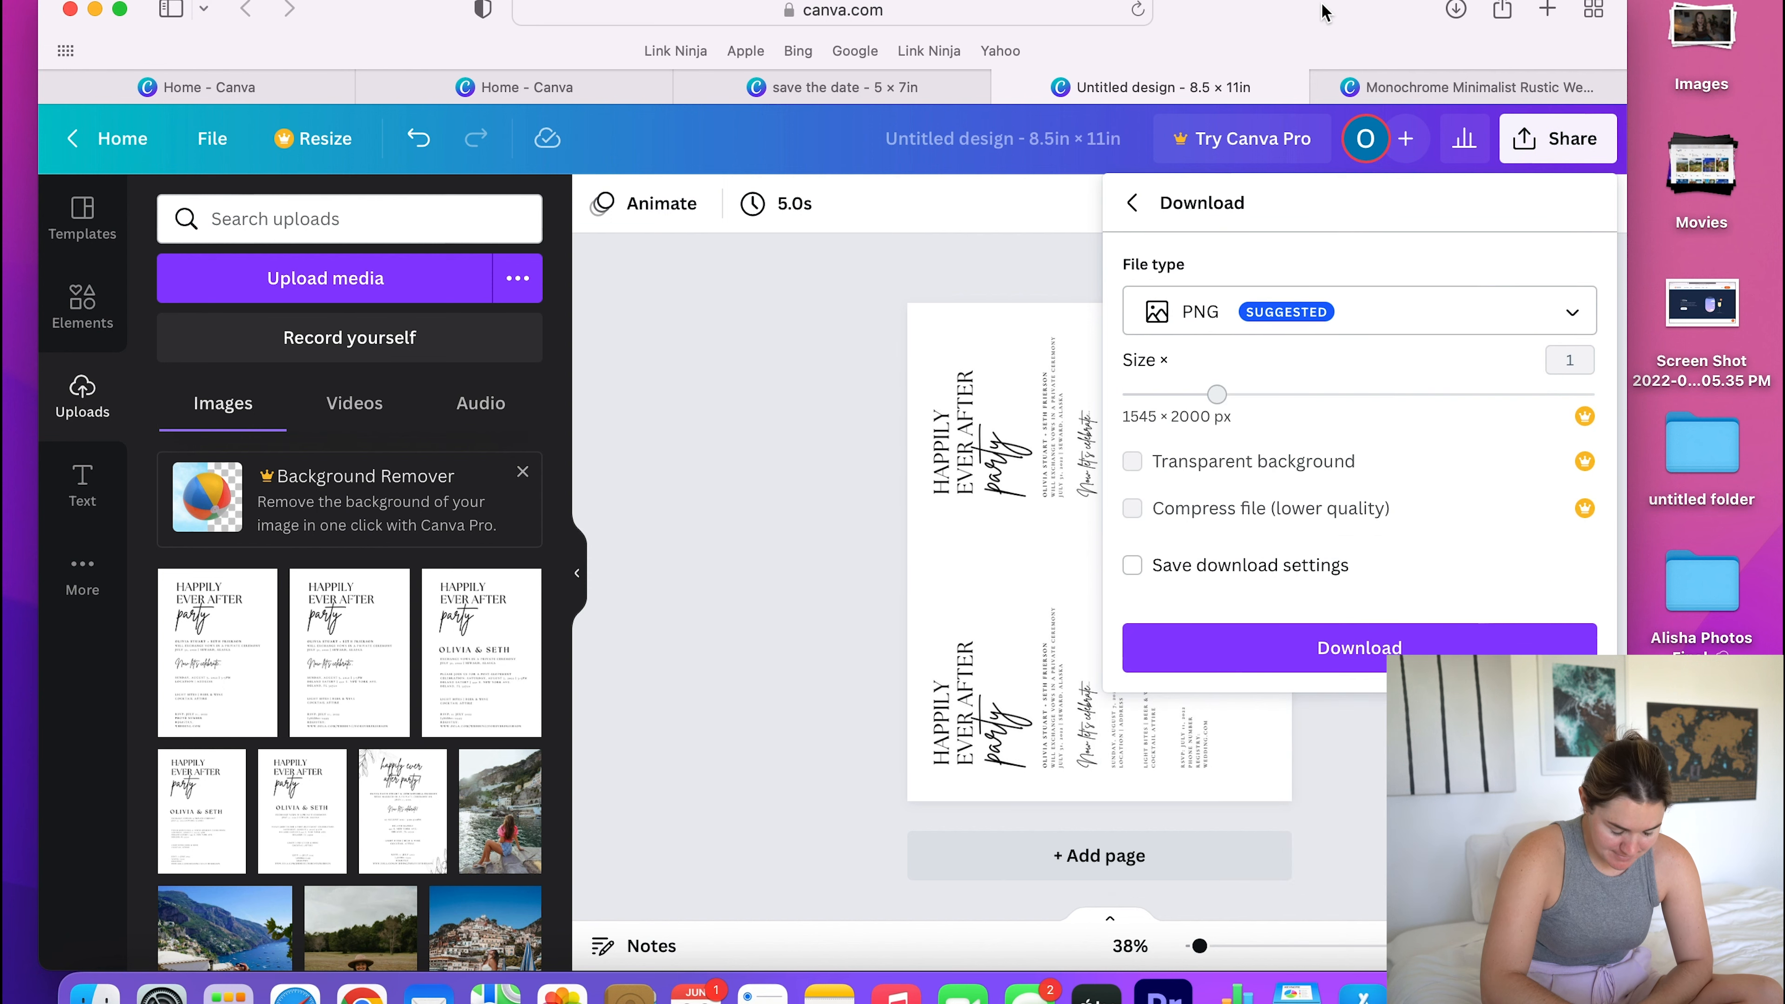
{"action": "left_click", "coordinate": [1344, 649]}
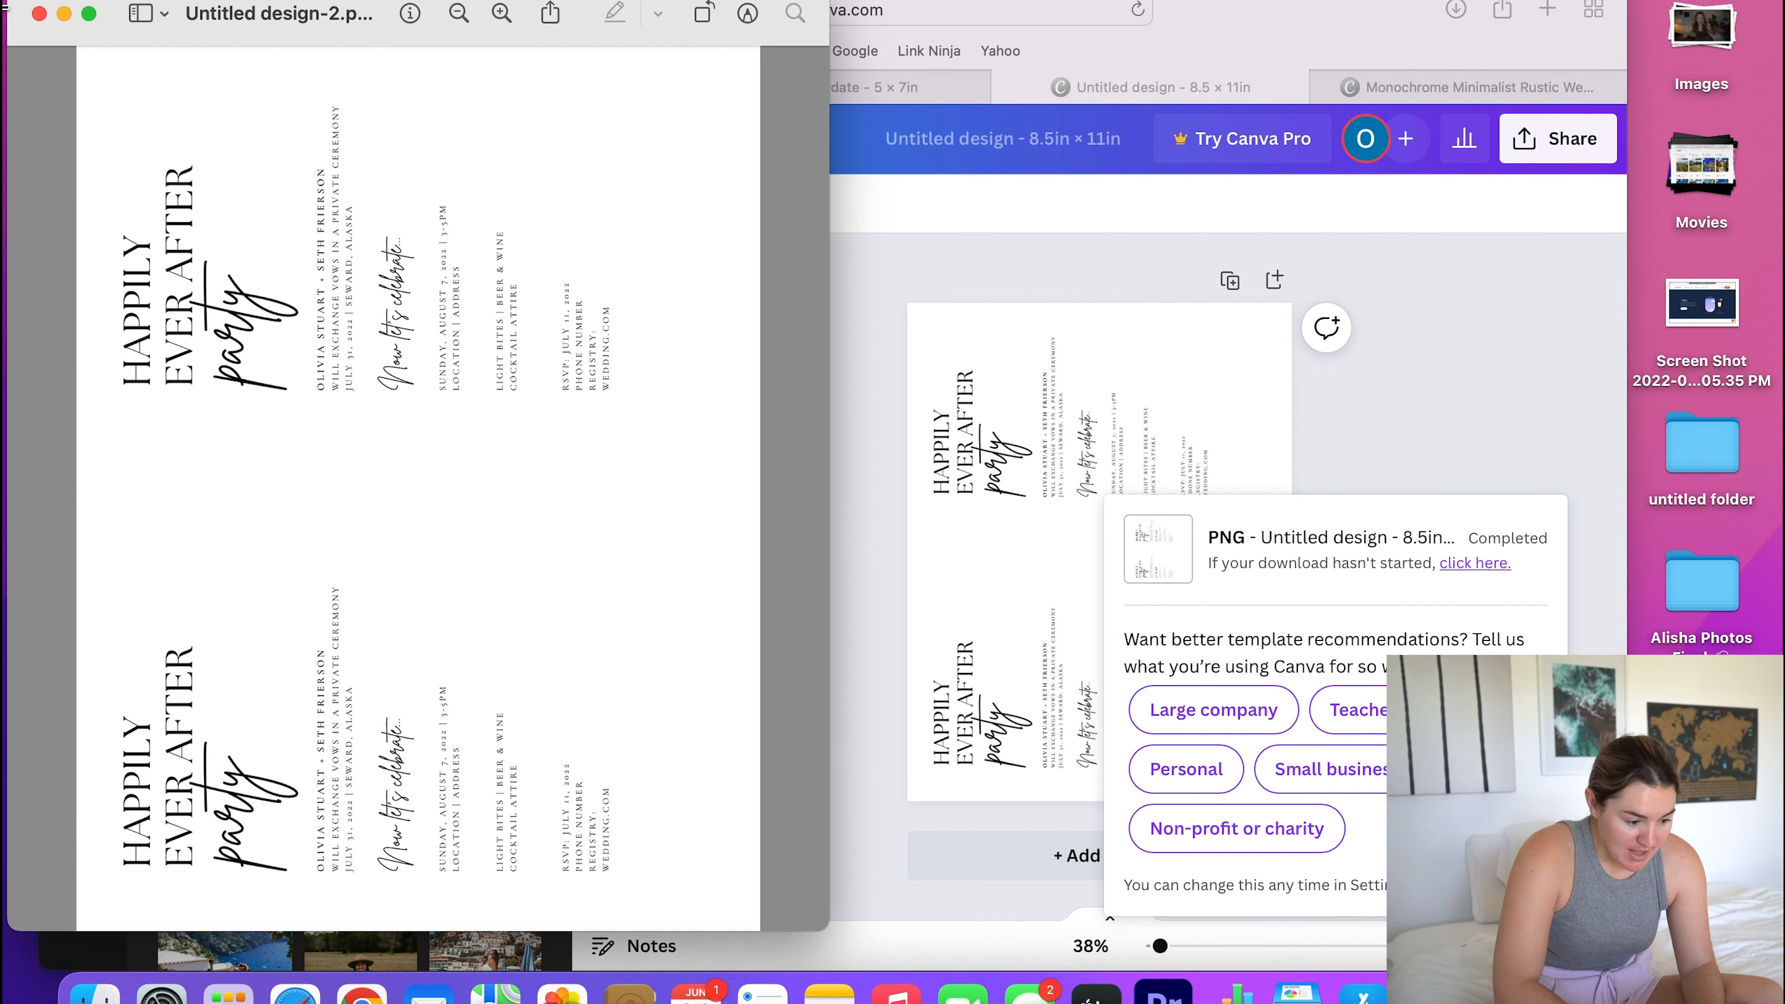
- Open the Rakuten website in a new browser tab
{"action": "left_click", "coordinate": [1594, 9]}
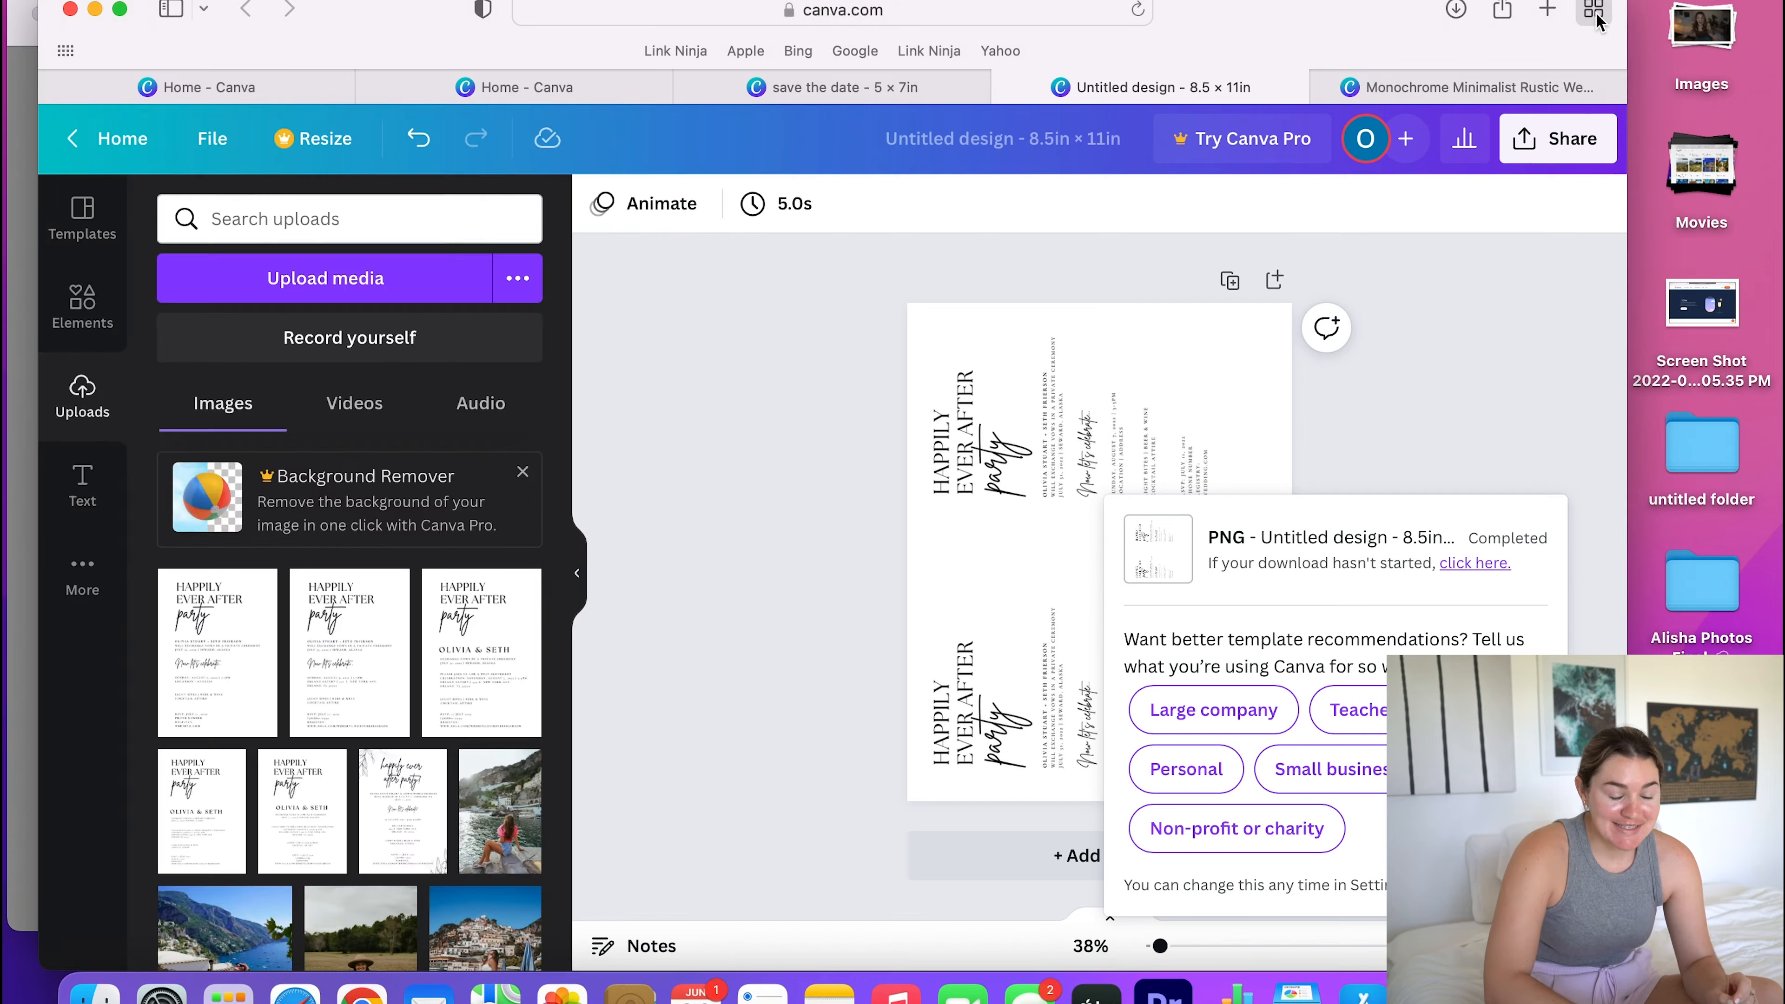
{"action": "left_click", "coordinate": [1001, 11]}
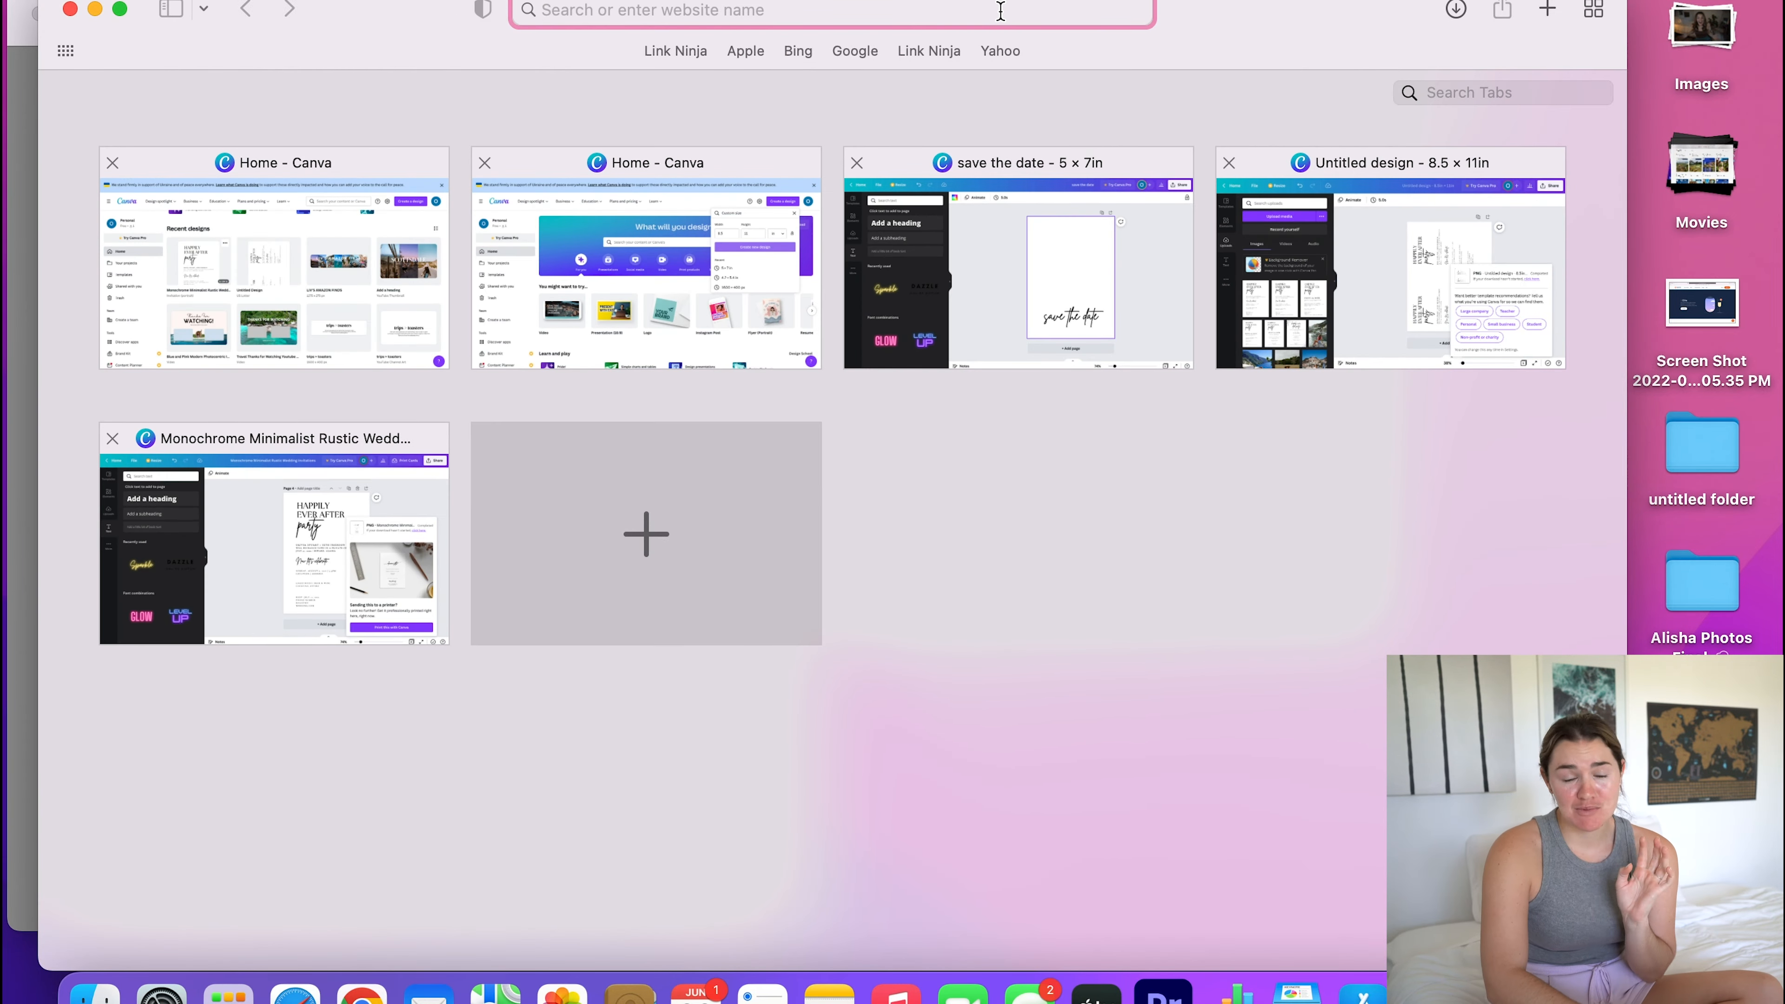
{"action": "type", "text": "rakuten.com"}
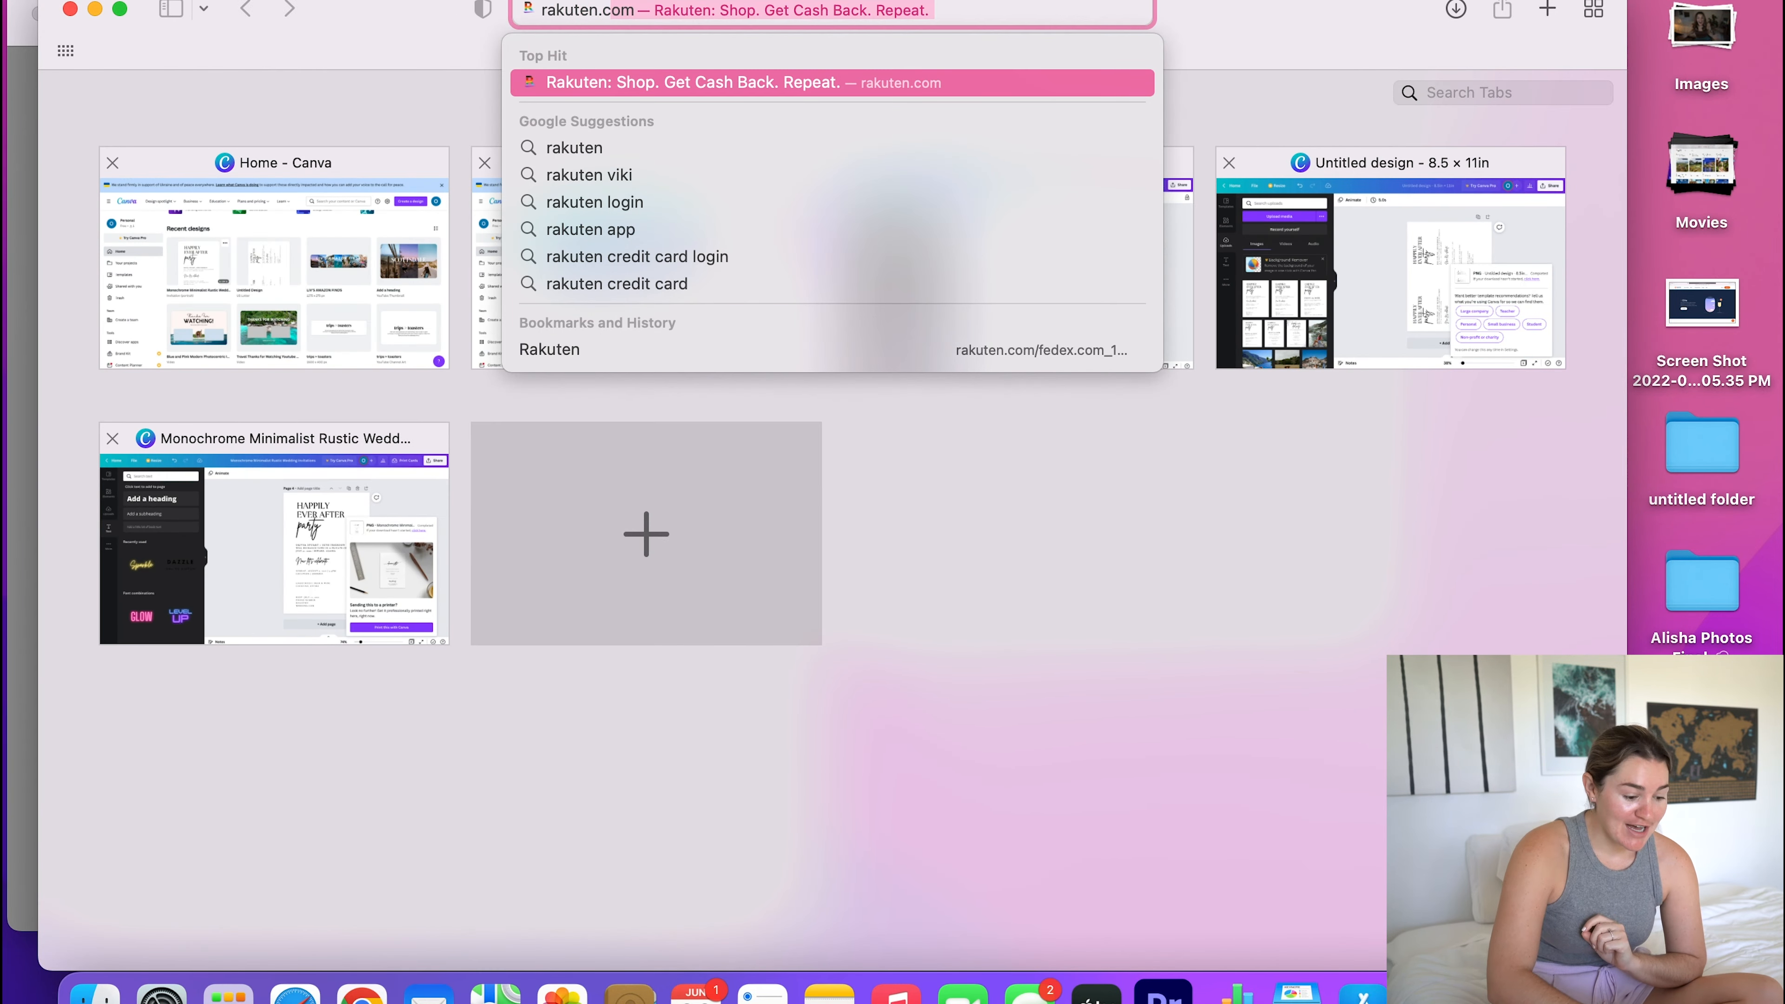
{"action": "key", "text": "Return"}
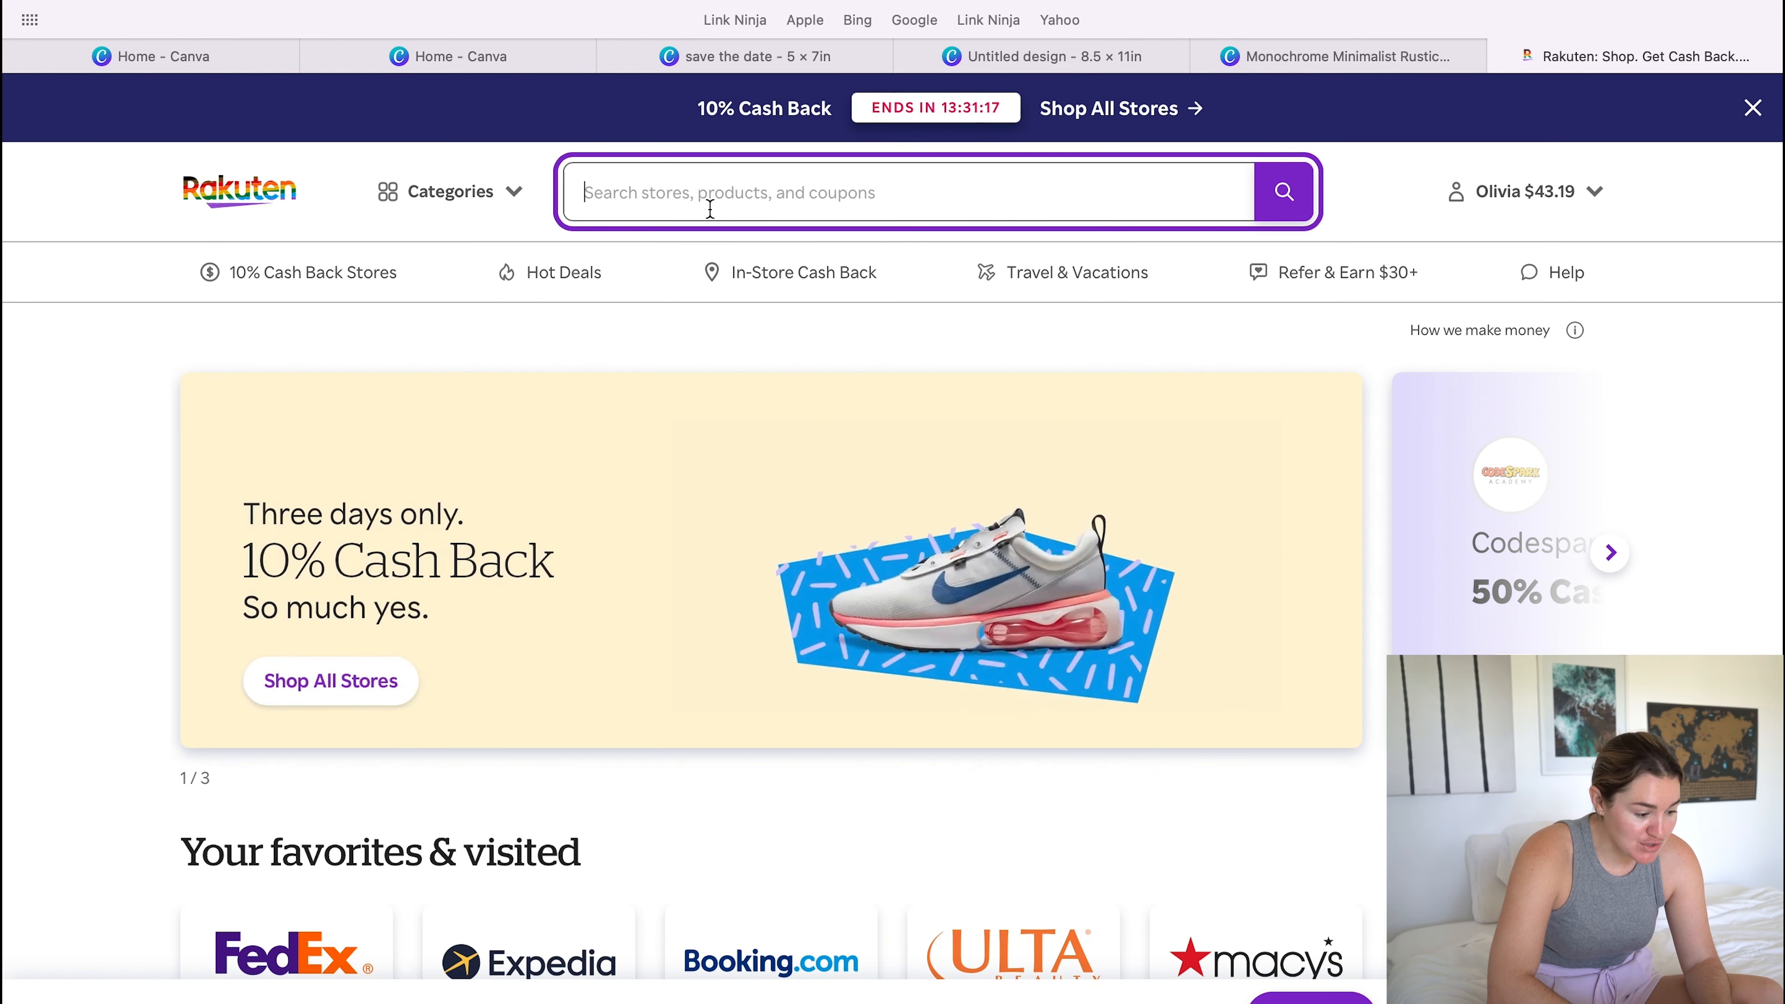
- Find FedEx Office on Rakuten and continue to the store's website without adding the browser extension
{"action": "type", "text": "fed"}
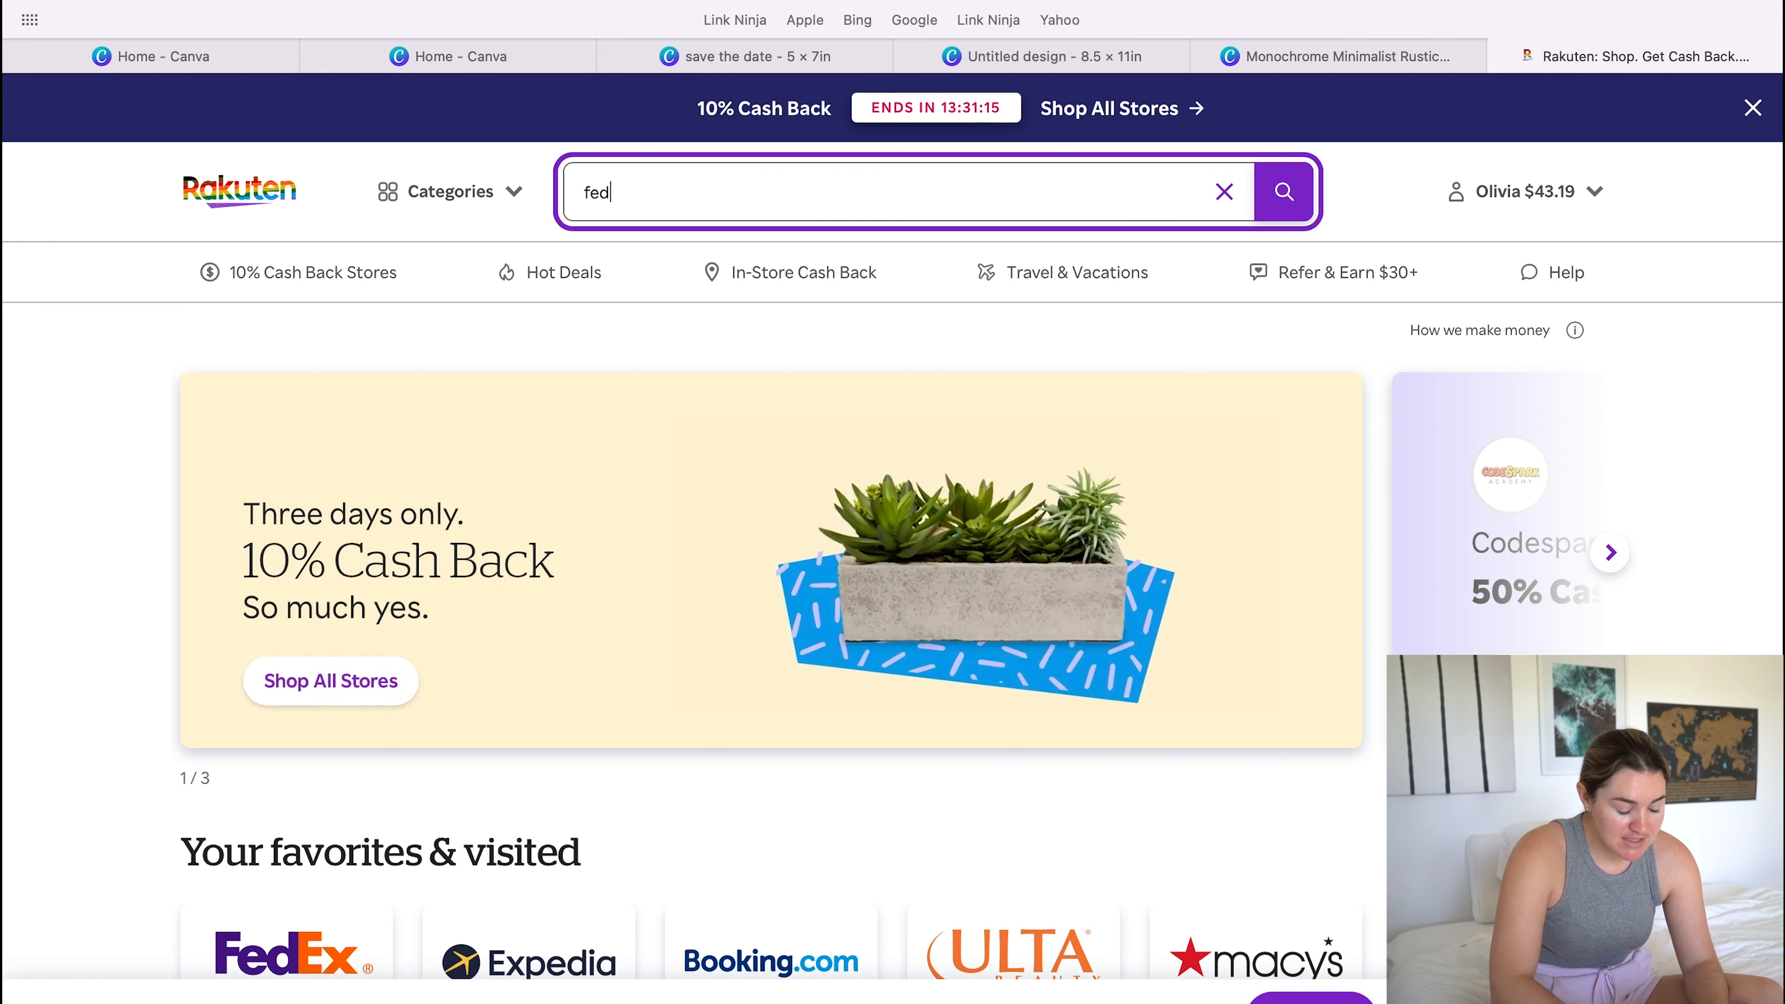
{"action": "type", "text": "e"}
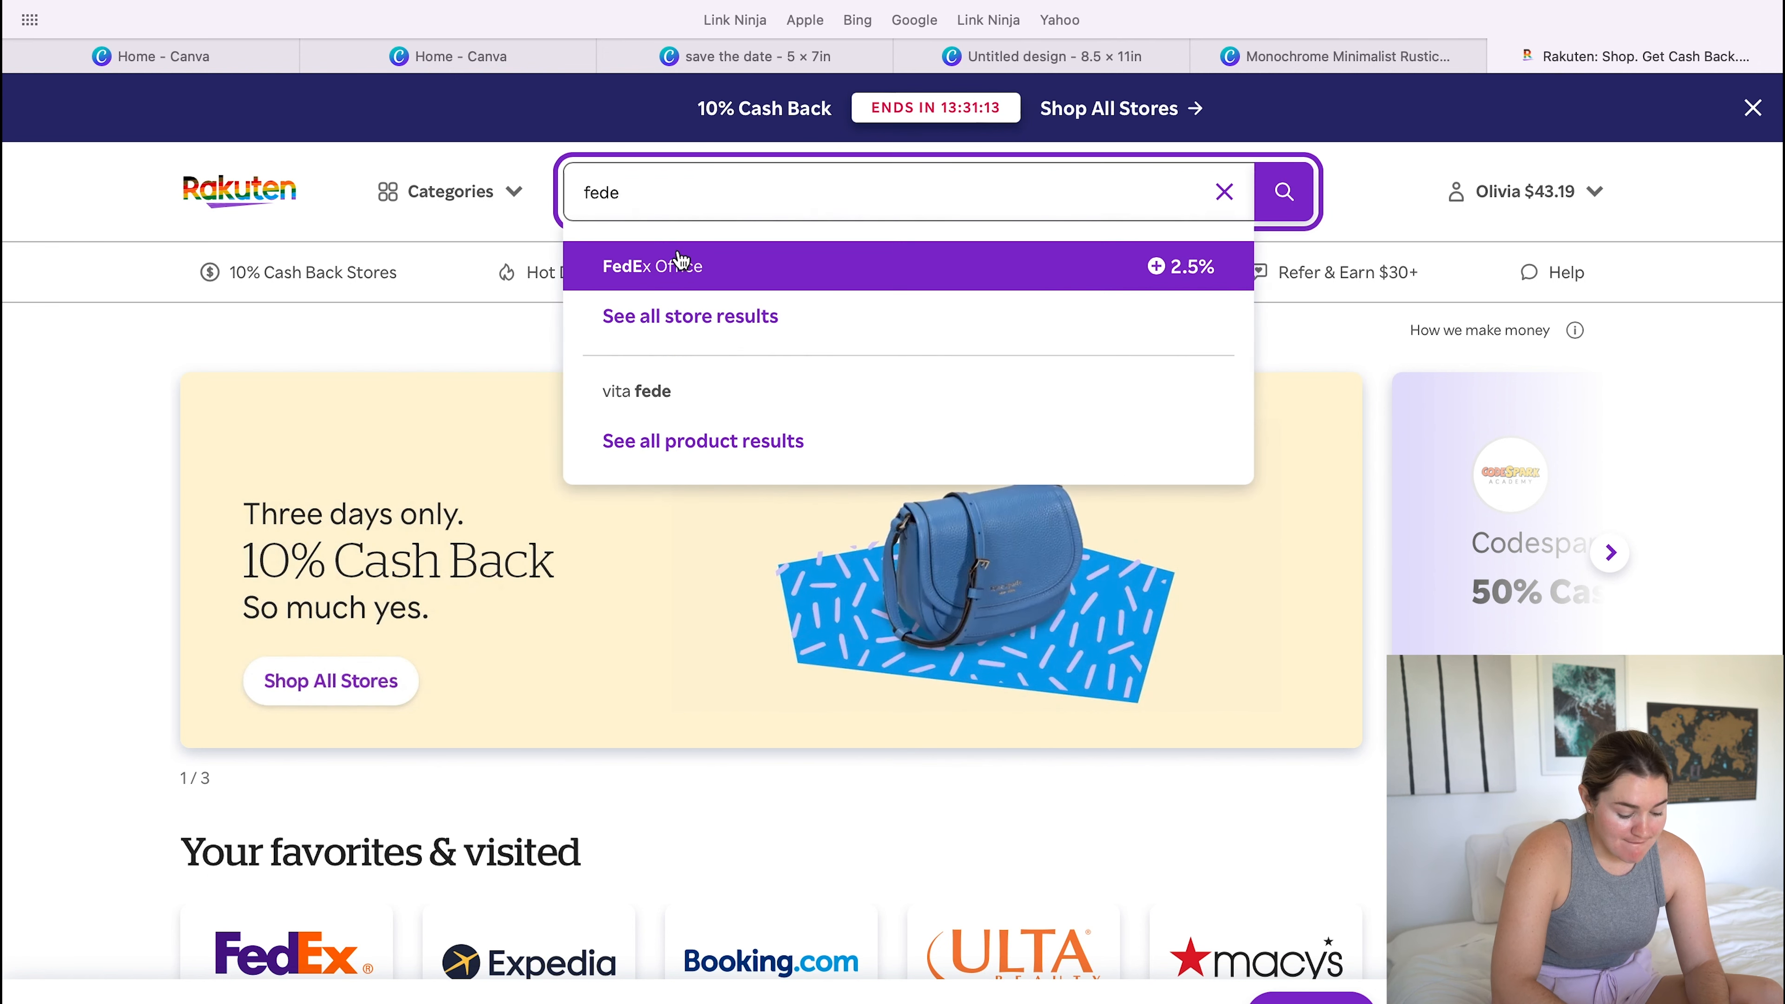
{"action": "left_click", "coordinate": [678, 270]}
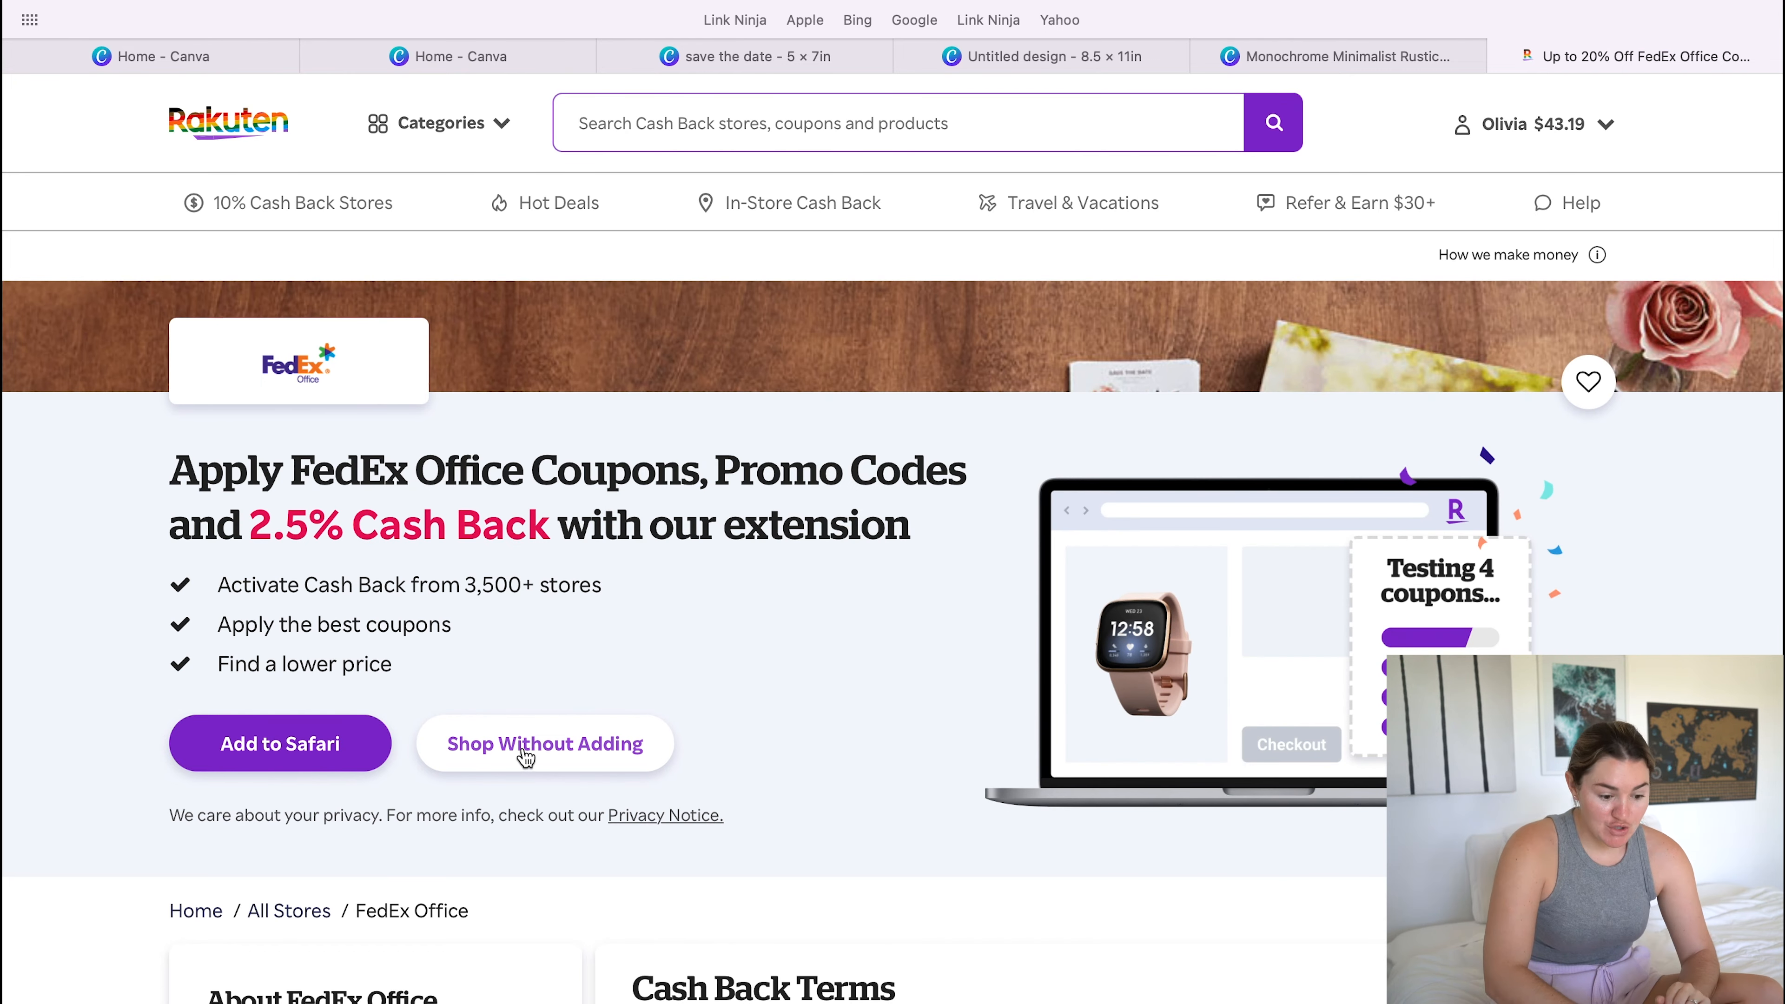
{"action": "left_click", "coordinate": [526, 758]}
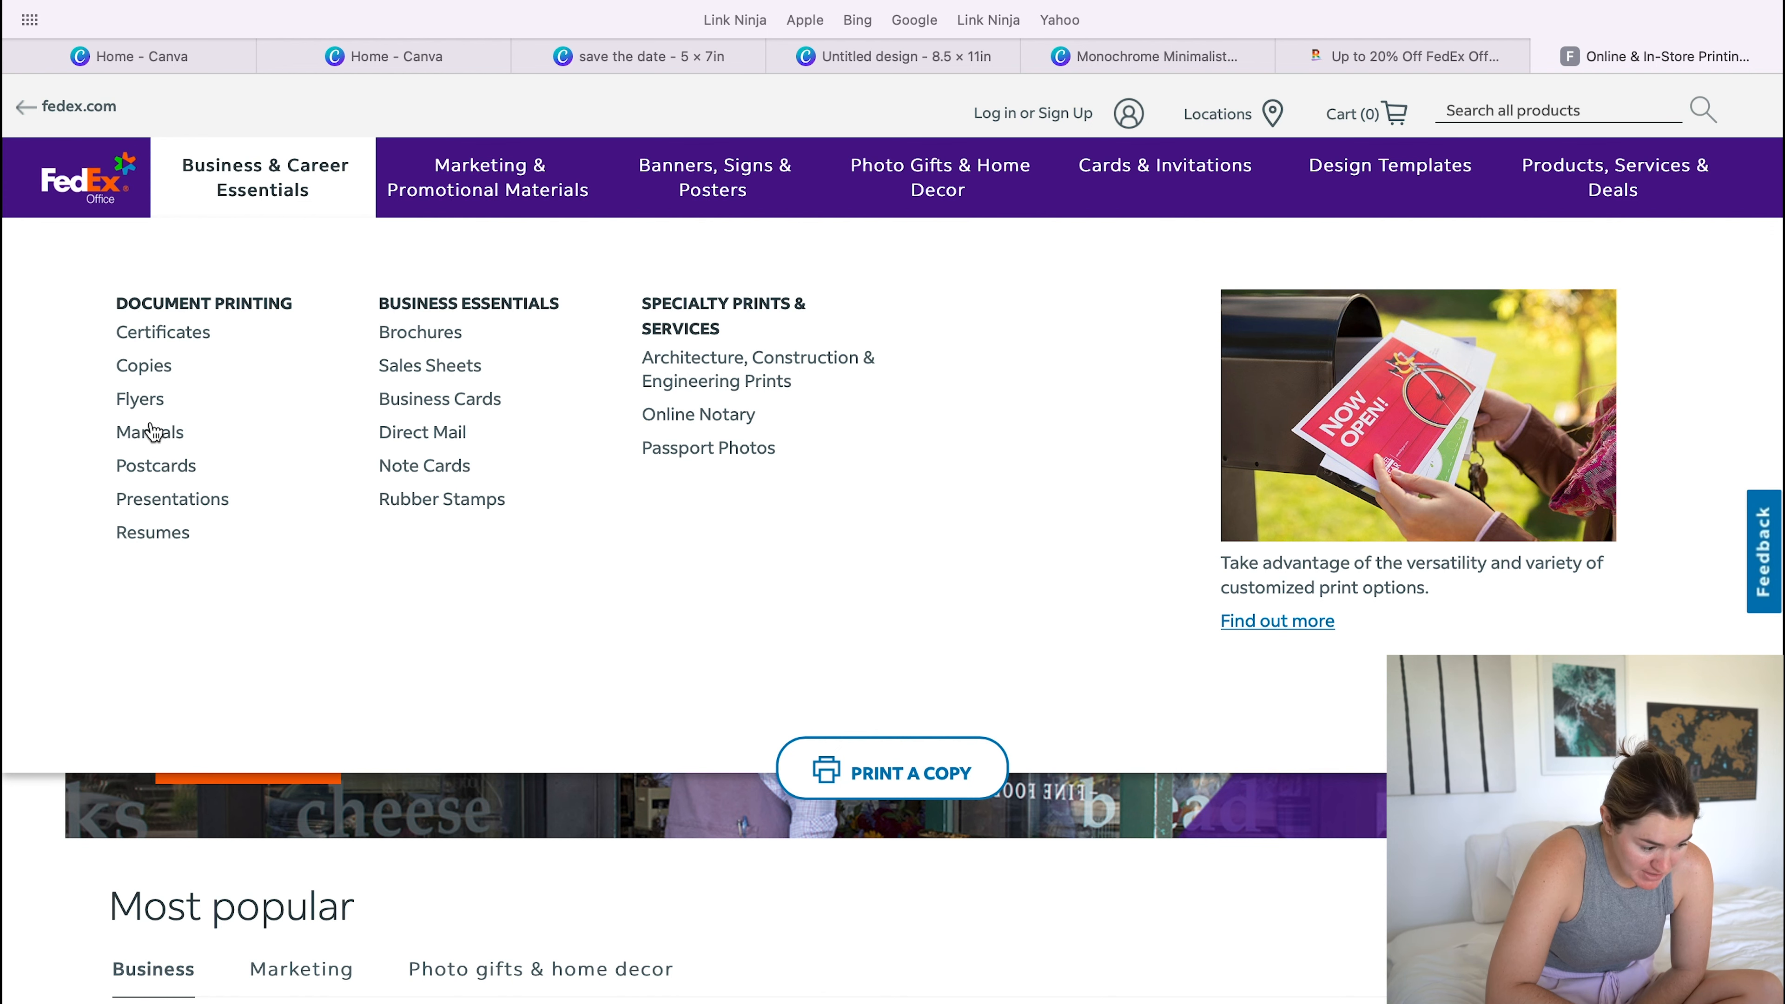
- Open the Copies product under document printing, review its print selections and proceed to the file upload
{"action": "left_click", "coordinate": [146, 367]}
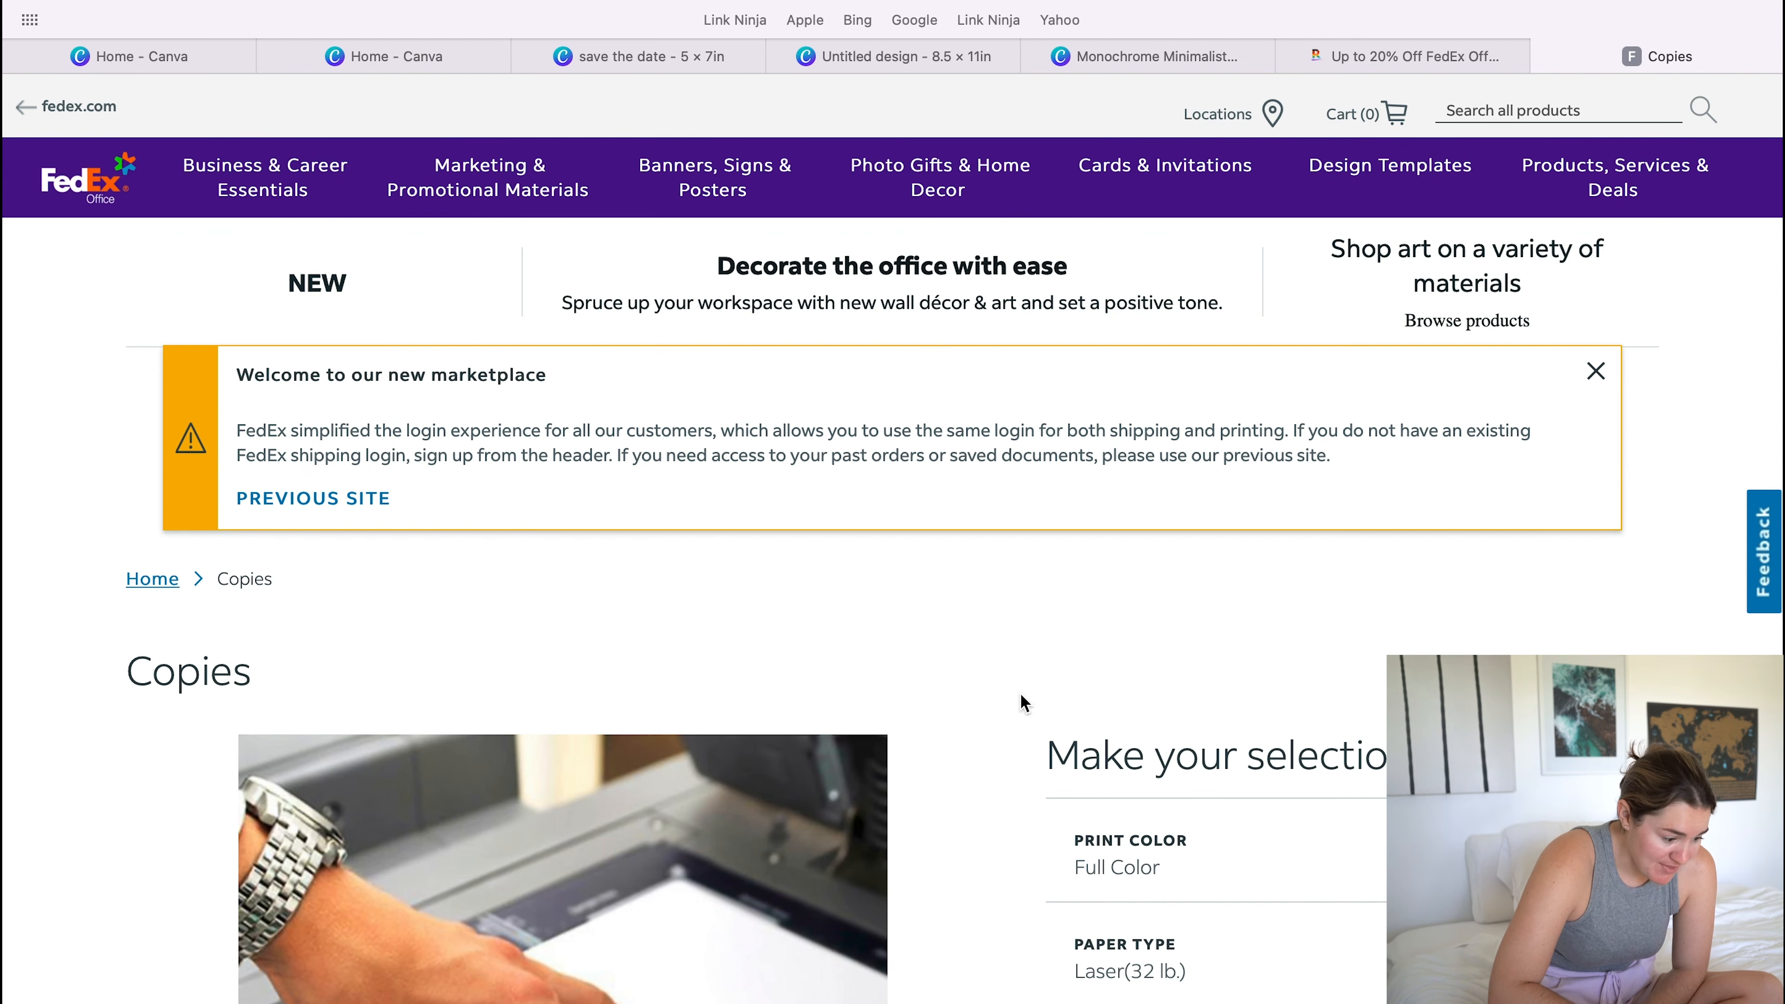
{"action": "scroll", "coordinate": [1021, 692], "scroll_direction": "down", "scroll_amount": 10}
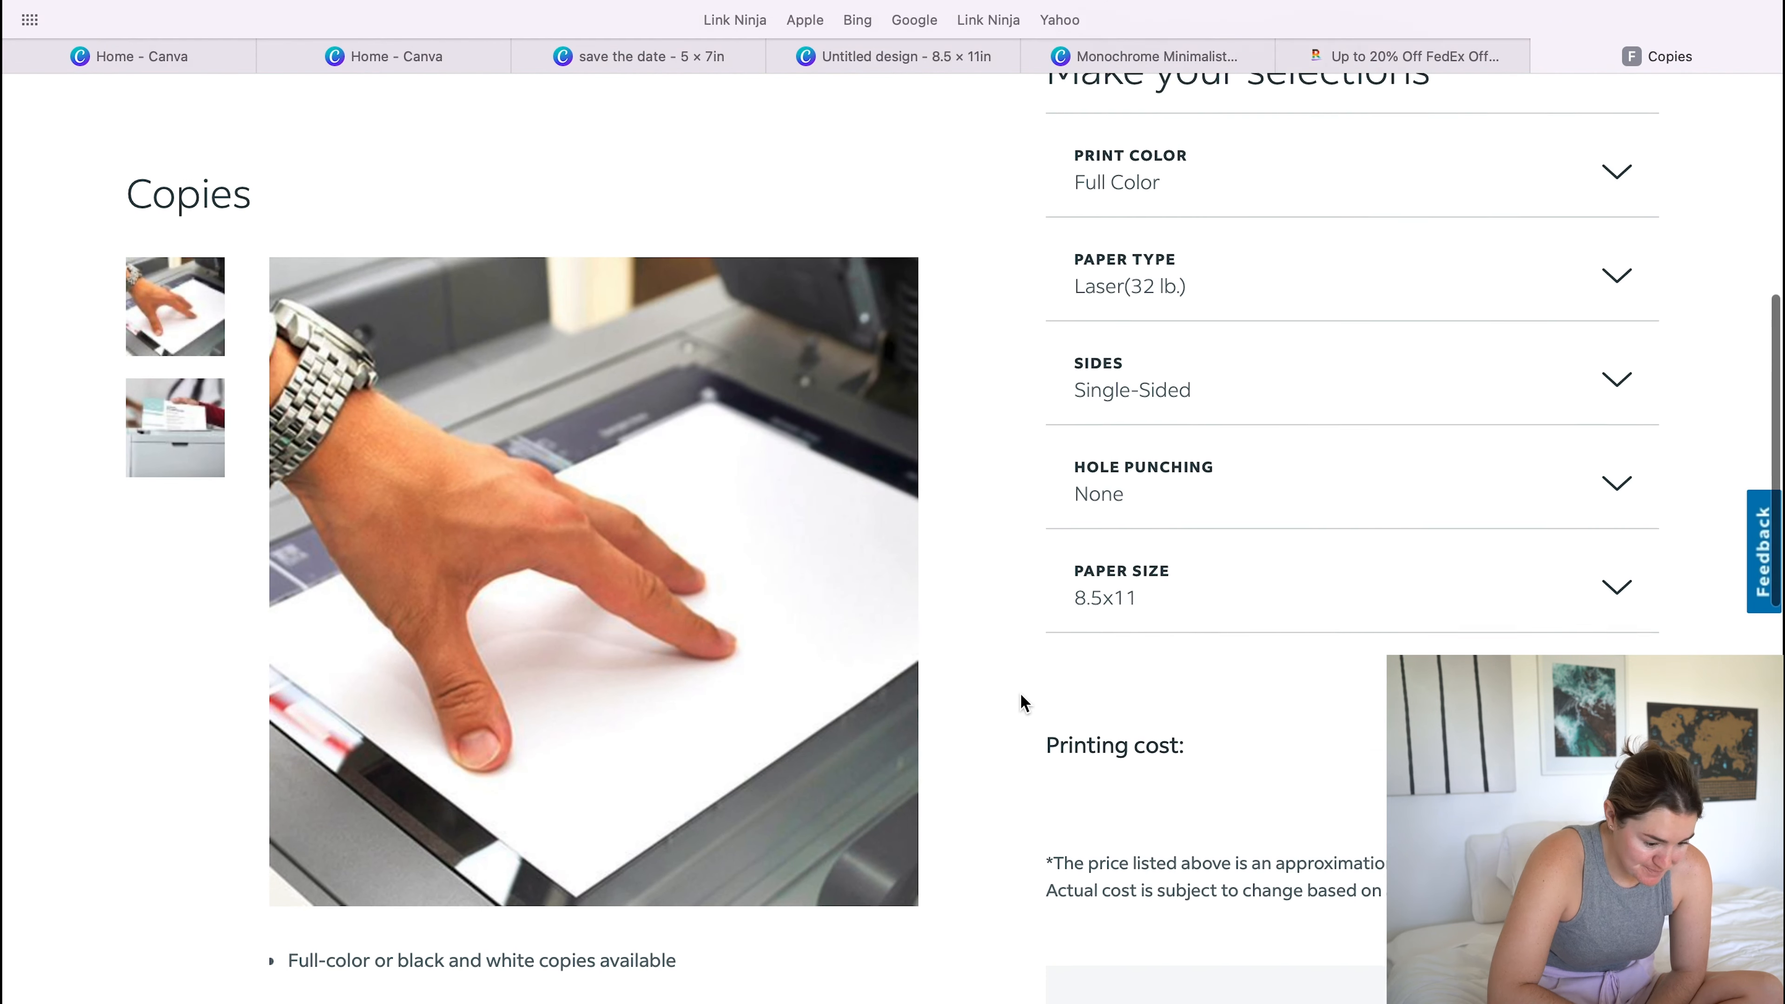
{"action": "scroll", "coordinate": [1020, 692], "scroll_direction": "up", "scroll_amount": 5}
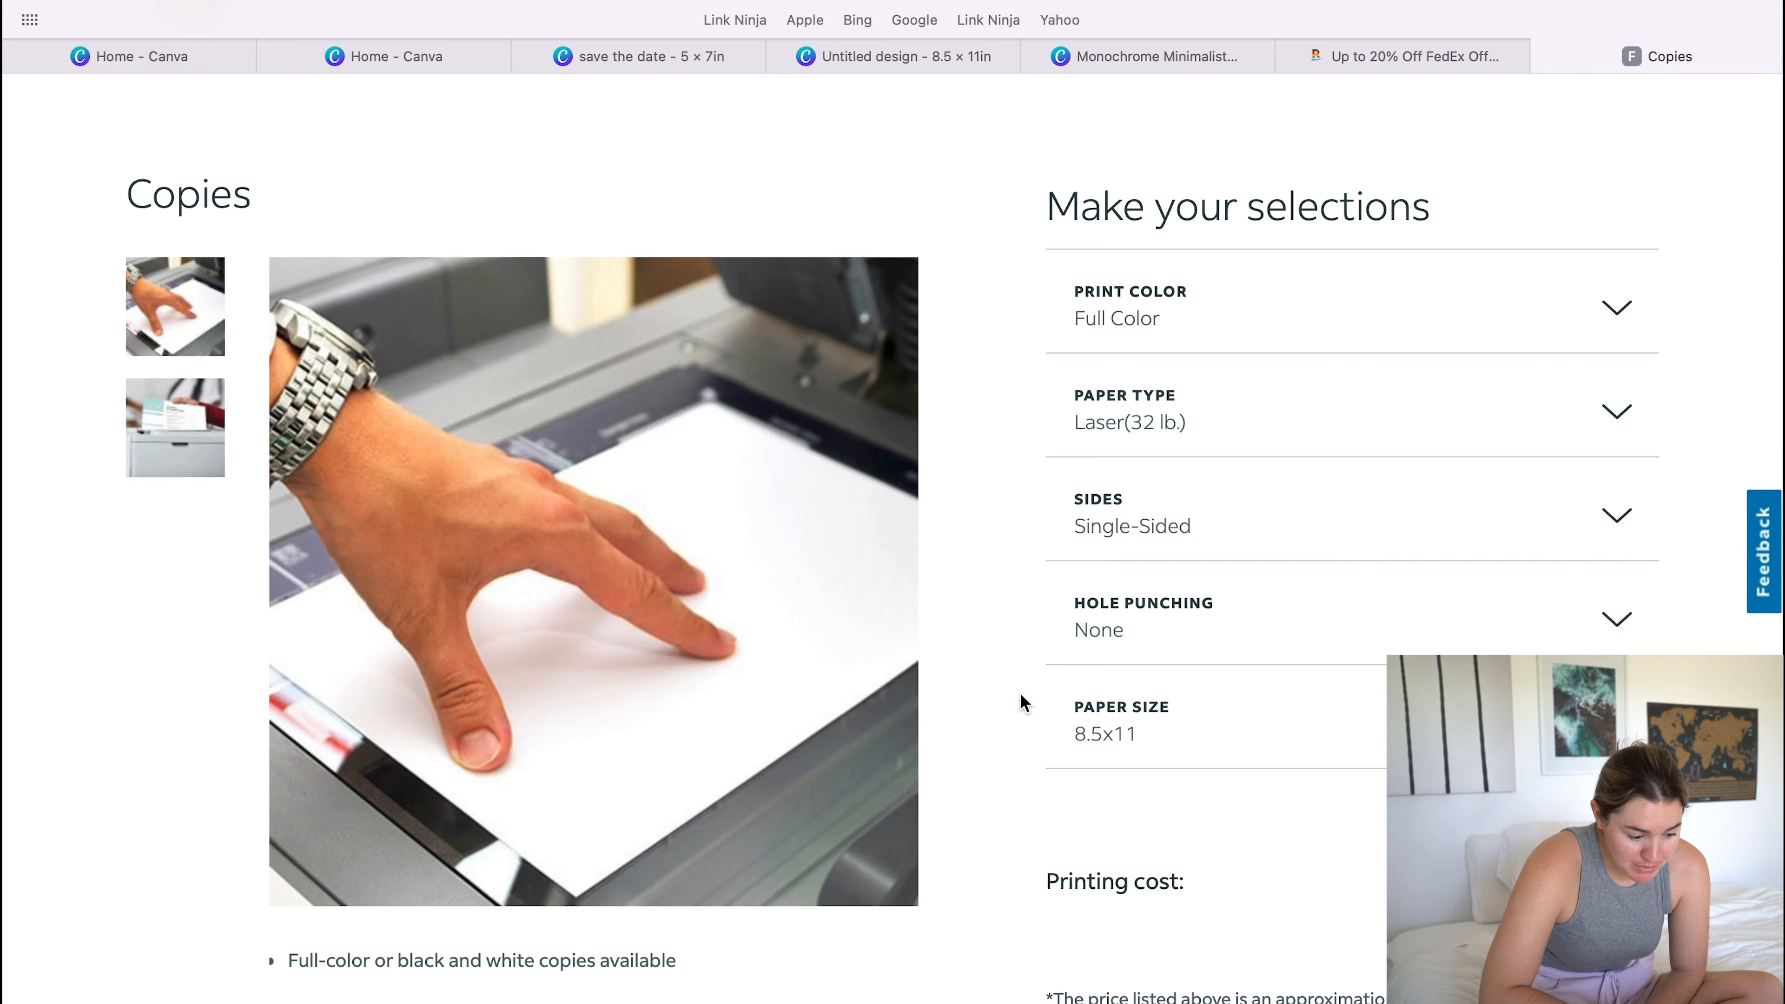
{"action": "scroll", "coordinate": [1020, 691], "scroll_direction": "down", "scroll_amount": 8}
{"action": "left_click", "coordinate": [1305, 635]}
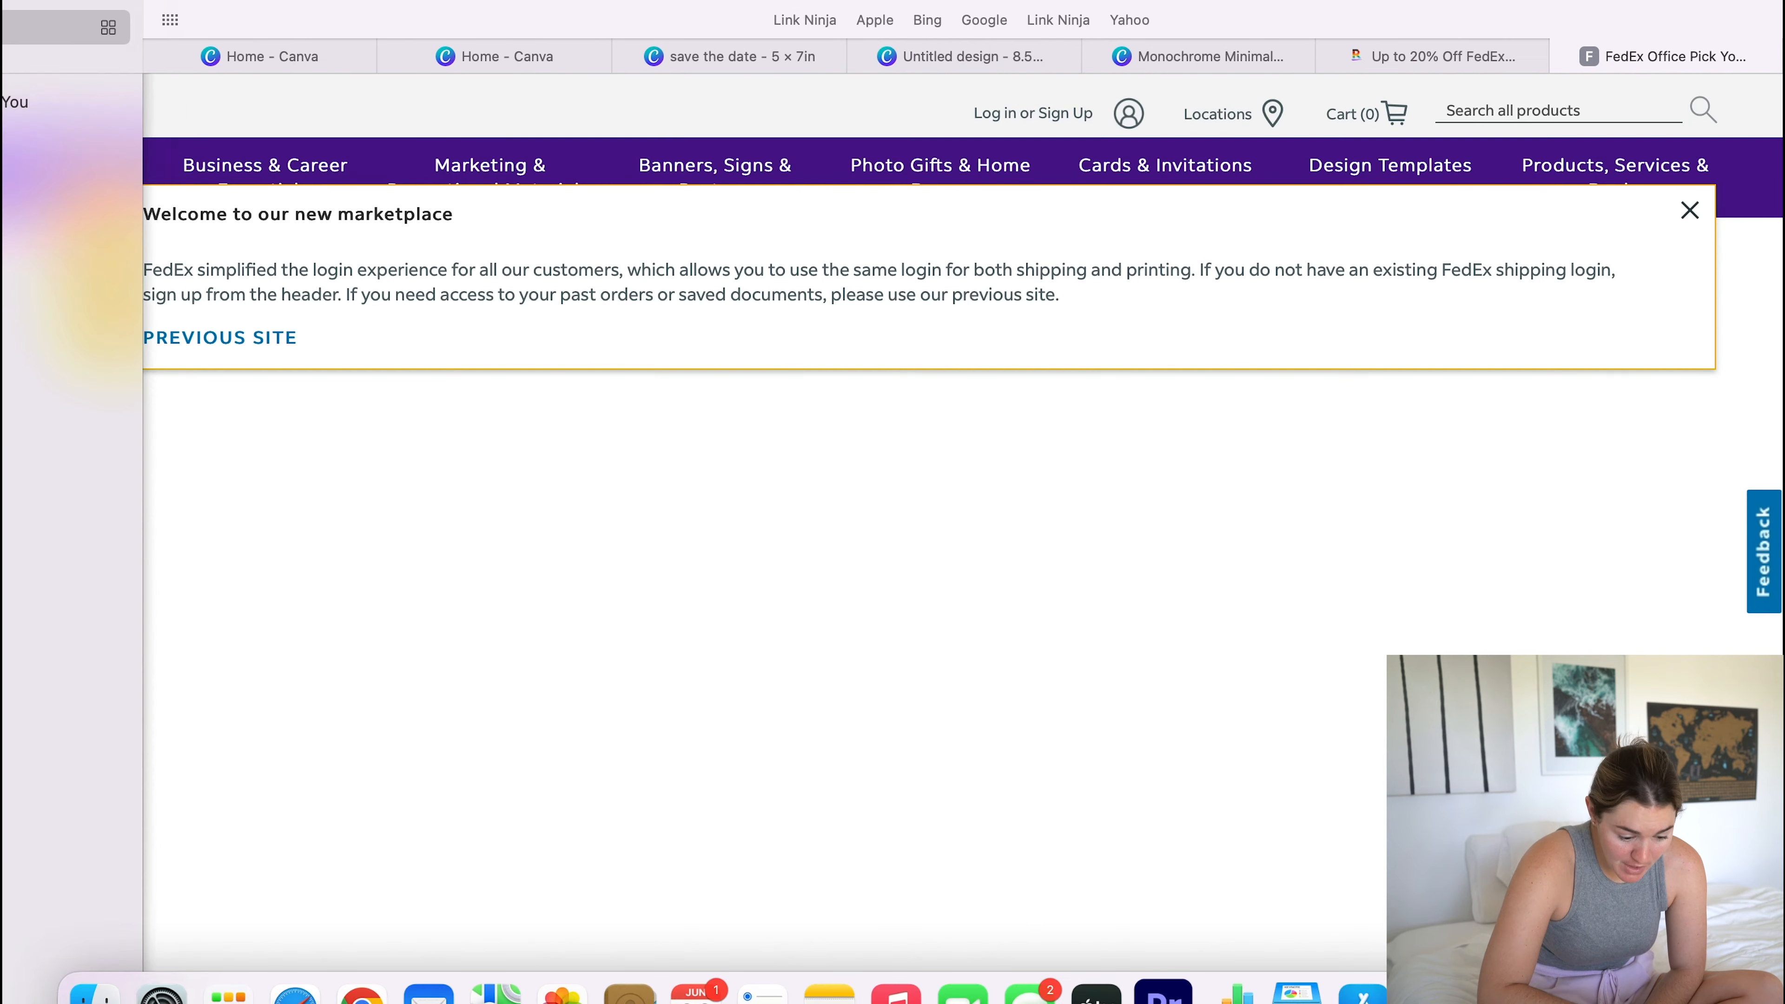
{"action": "left_click", "coordinate": [95, 992]}
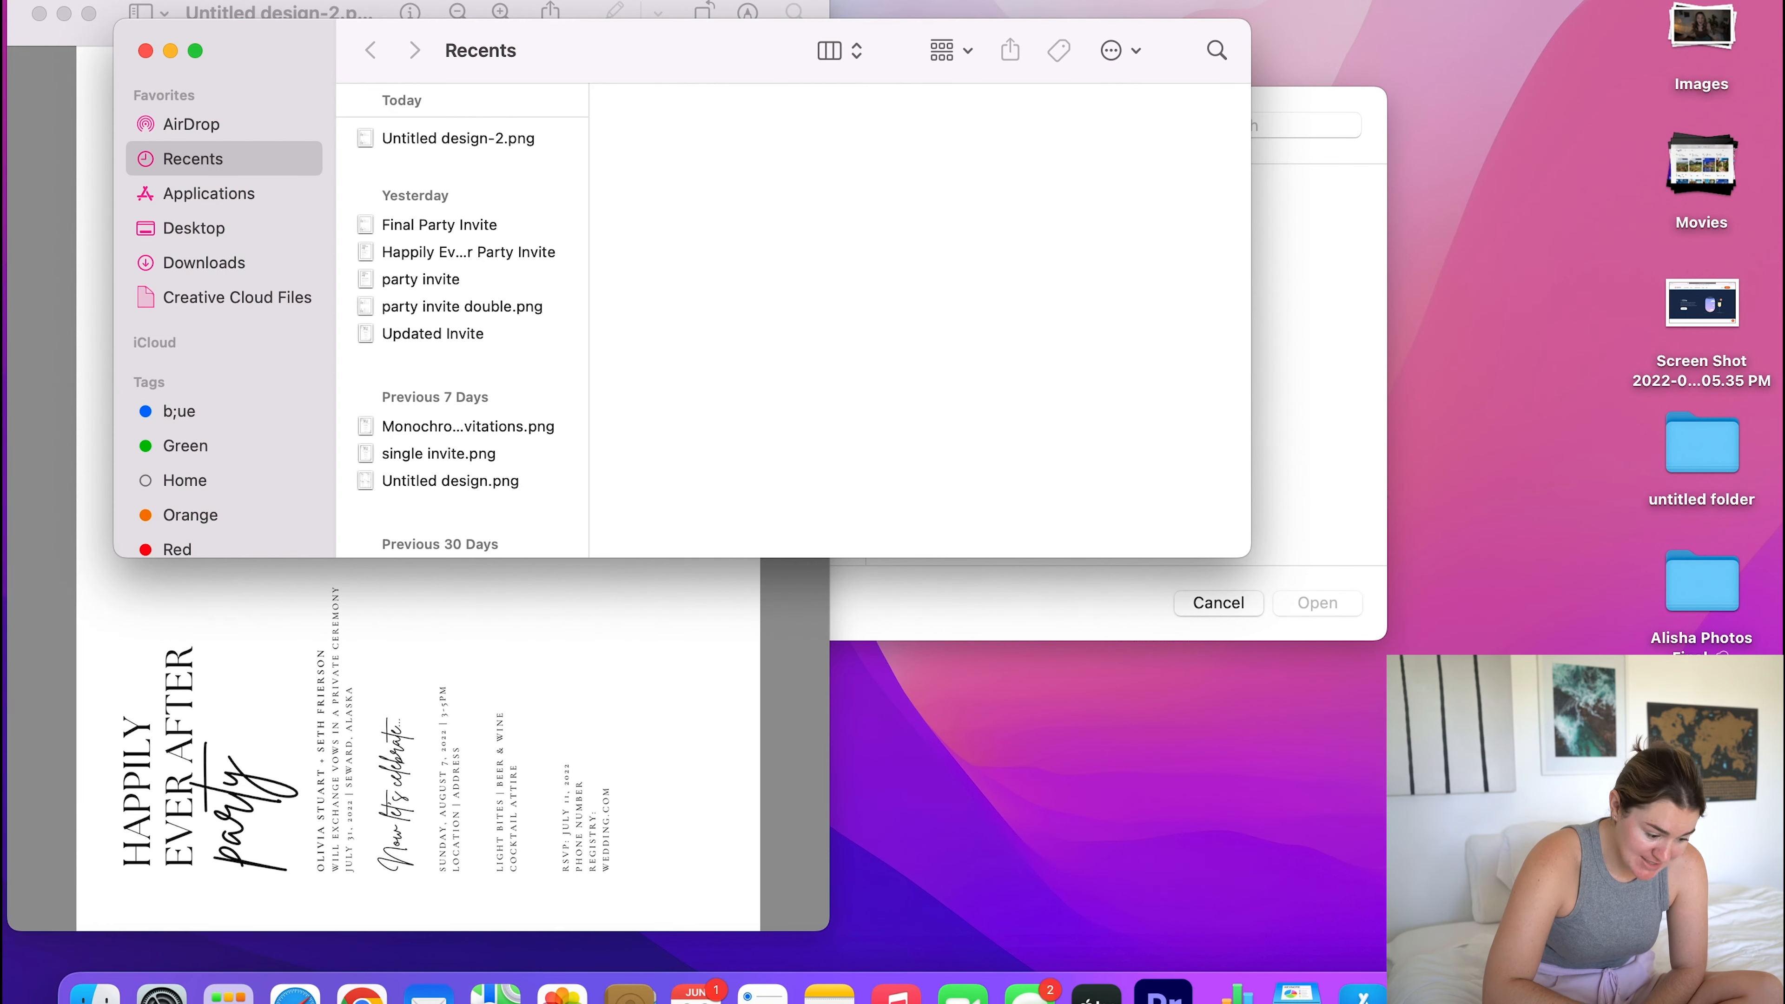
{"action": "left_click", "coordinate": [144, 50]}
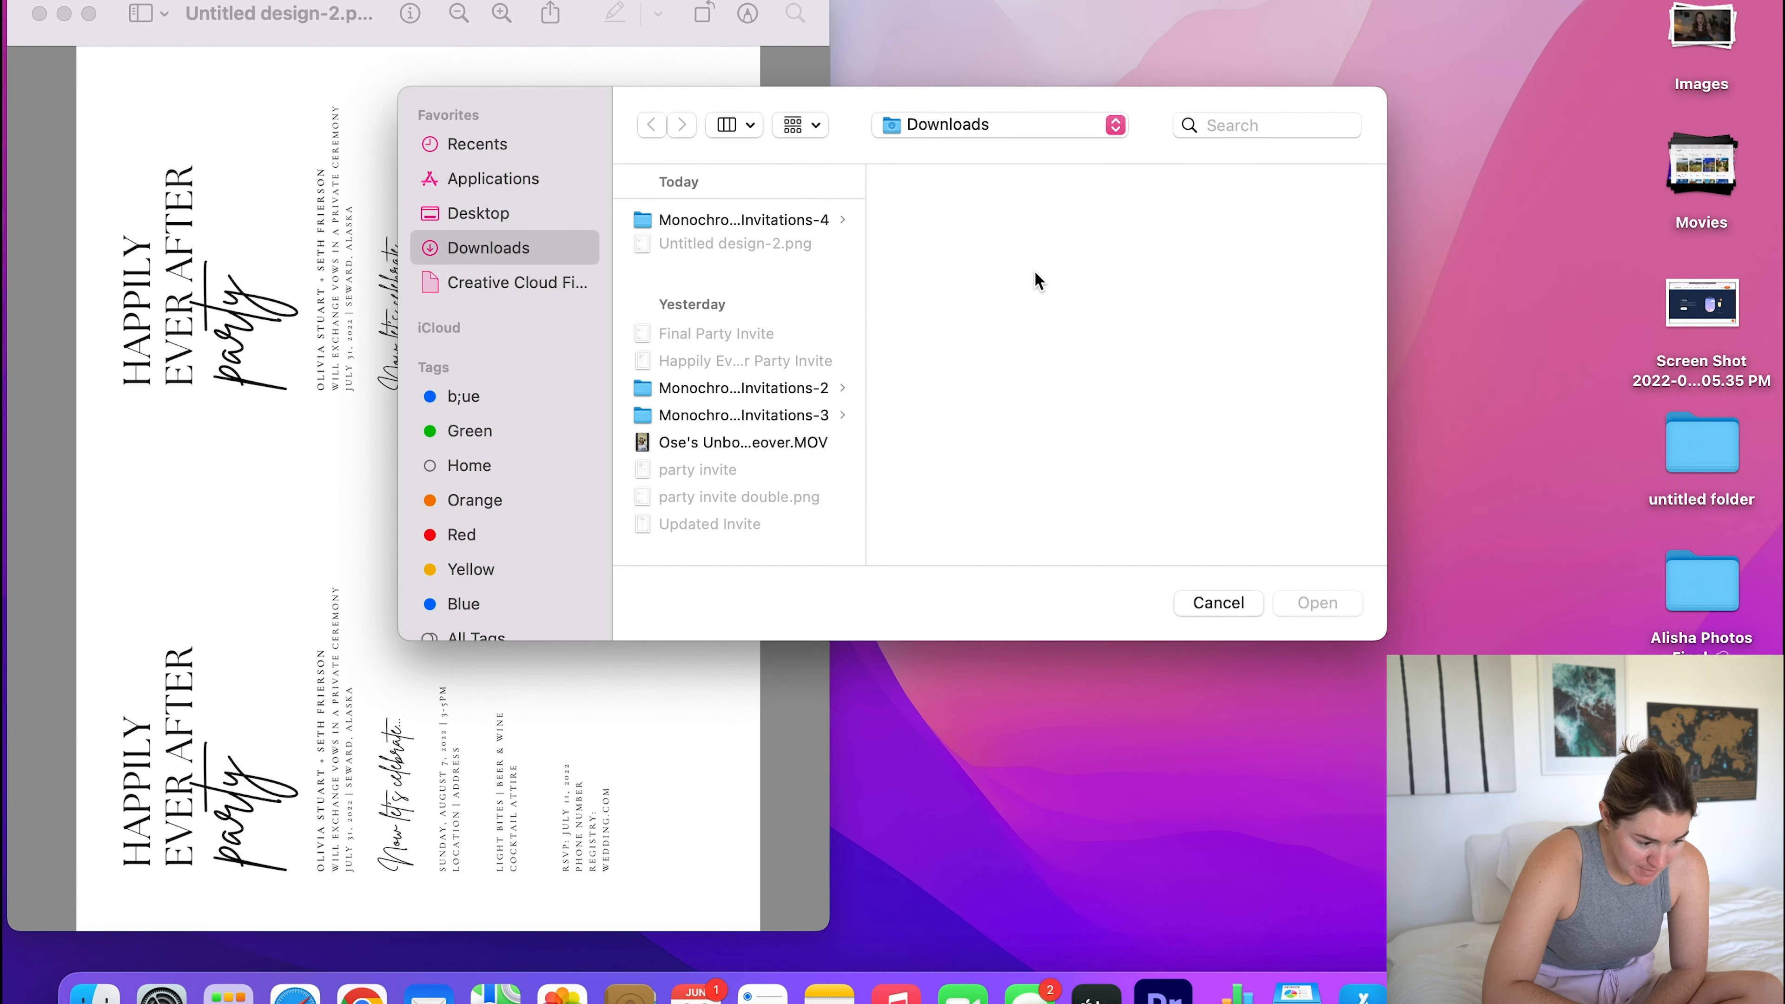
{"action": "left_click", "coordinate": [1208, 606]}
{"action": "key", "text": "ctrl+Up"}
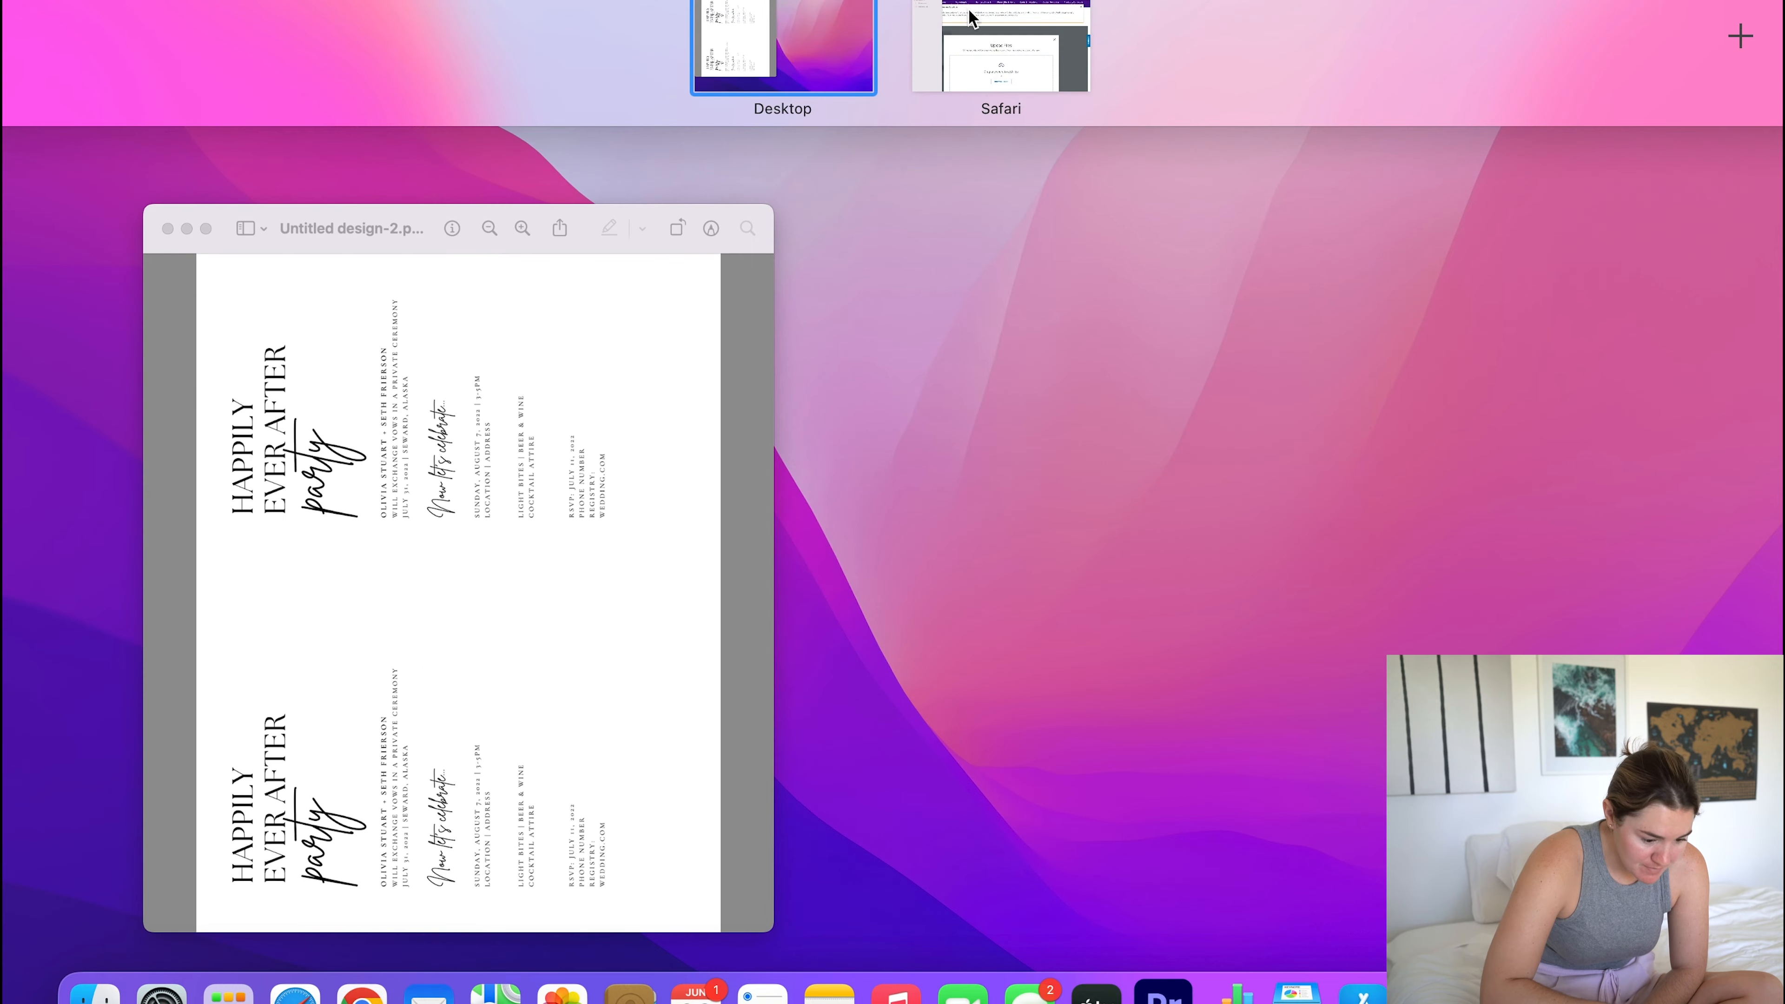
{"action": "left_click", "coordinate": [969, 14]}
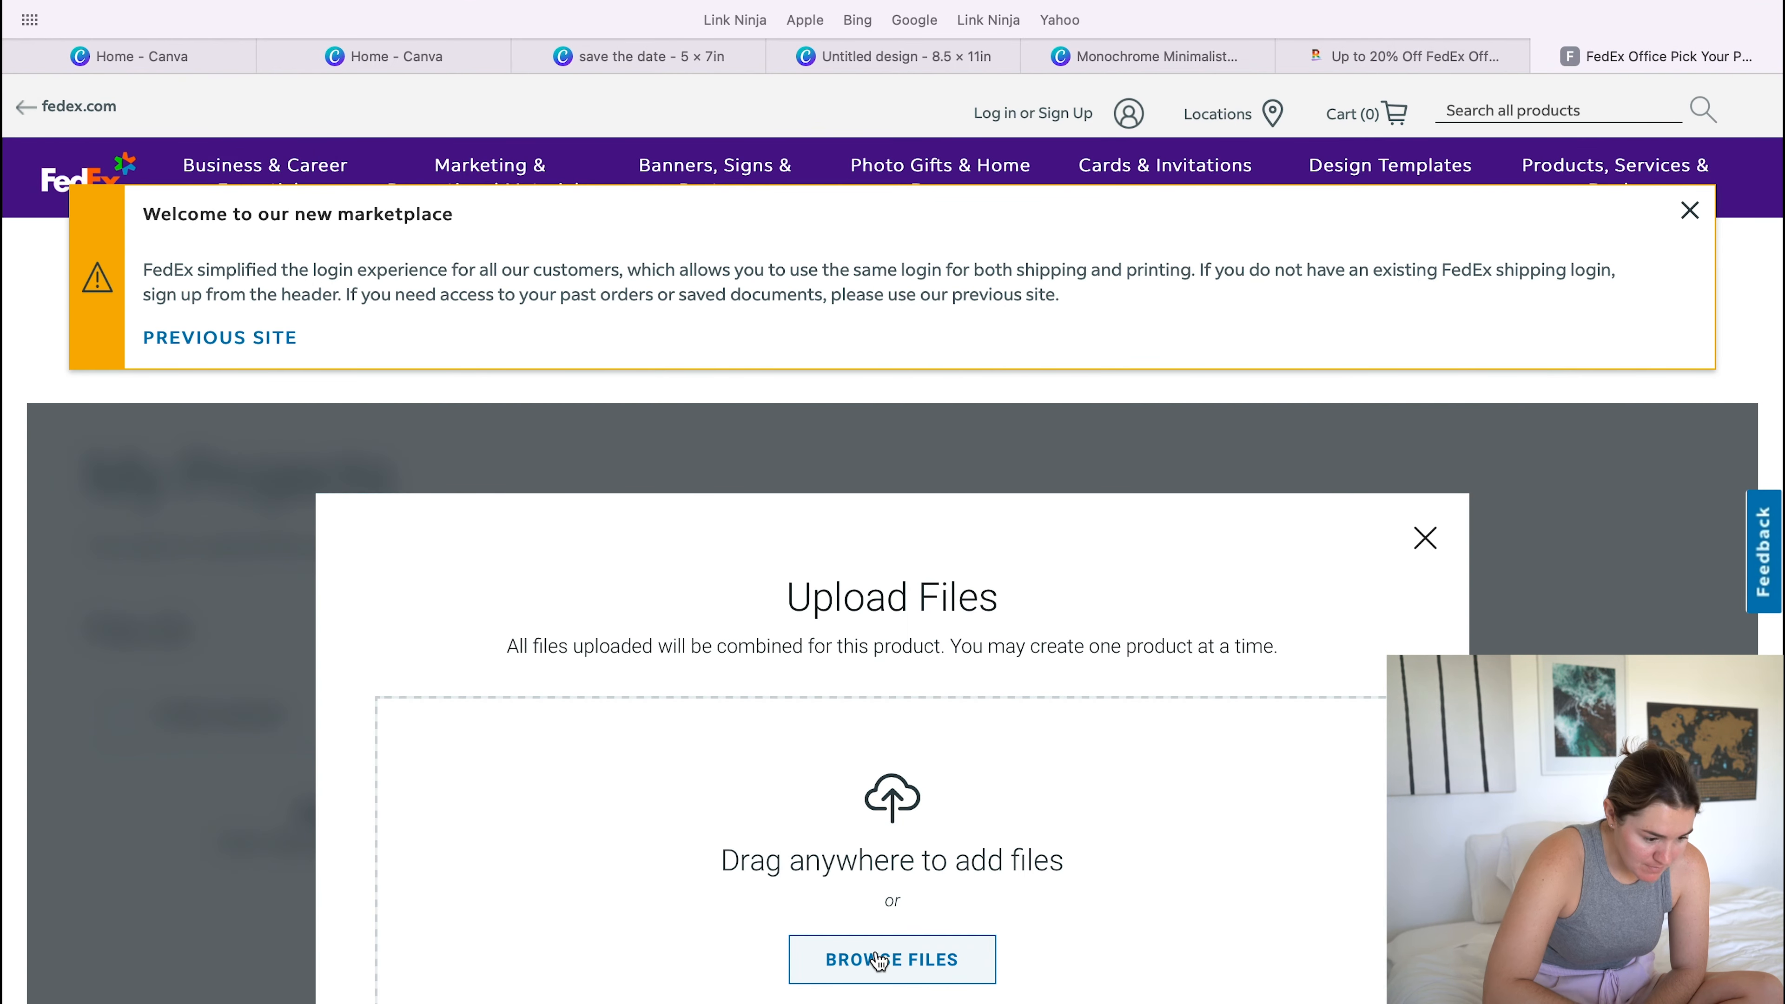
- Upload Untitled design-2.png from the recent files to the print order
{"action": "left_click", "coordinate": [903, 973]}
{"action": "left_click", "coordinate": [523, 288]}
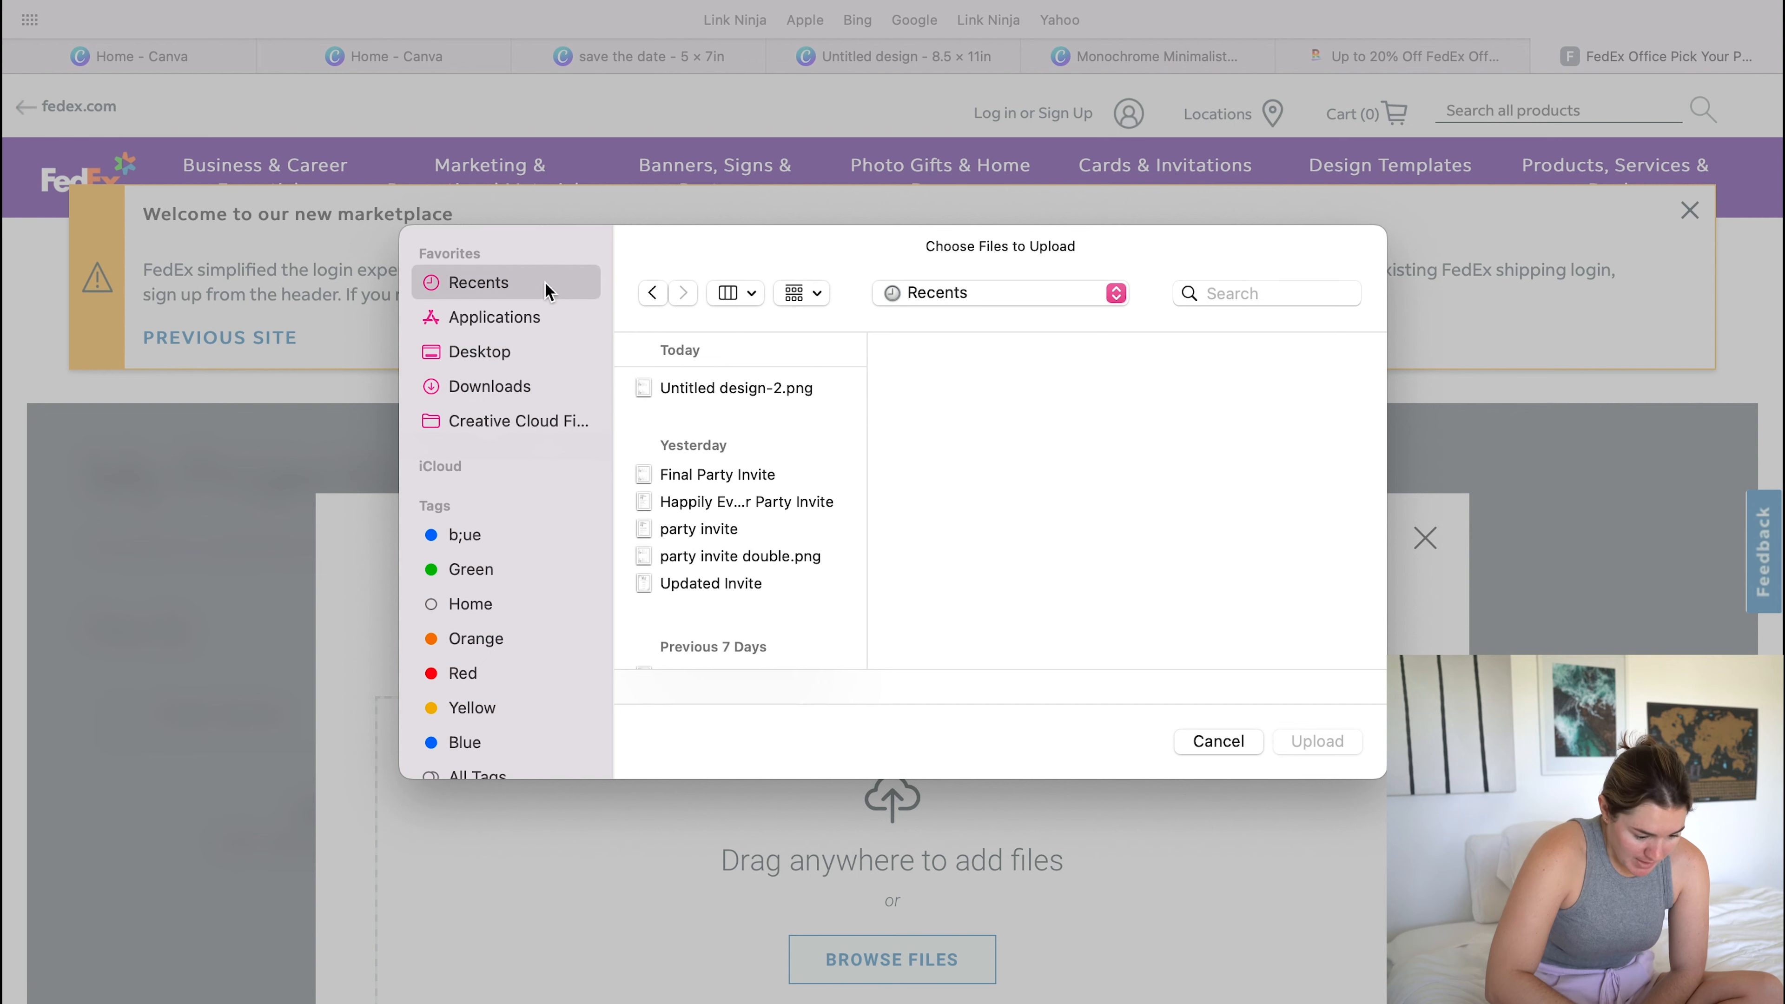
{"action": "left_click", "coordinate": [747, 391]}
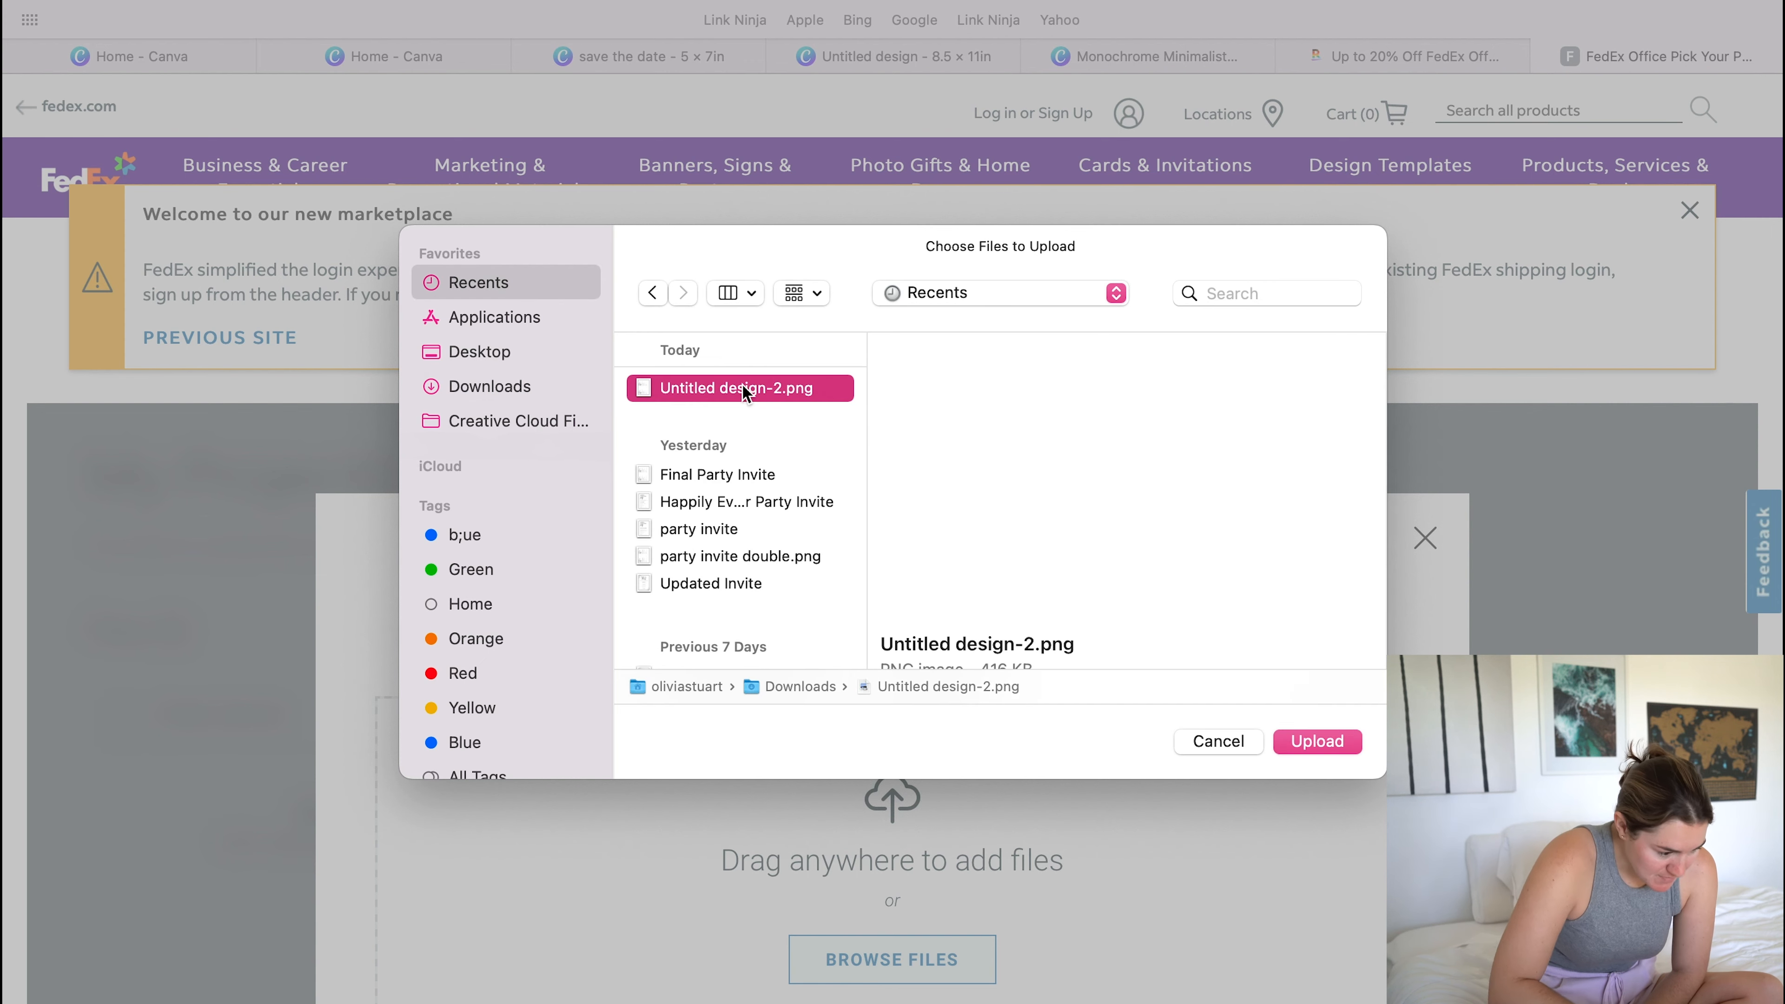
{"action": "left_click", "coordinate": [1337, 738]}
- Check the uploaded document's file options and expand the product print properties
{"action": "scroll", "coordinate": [1155, 654], "scroll_direction": "down", "scroll_amount": 4}
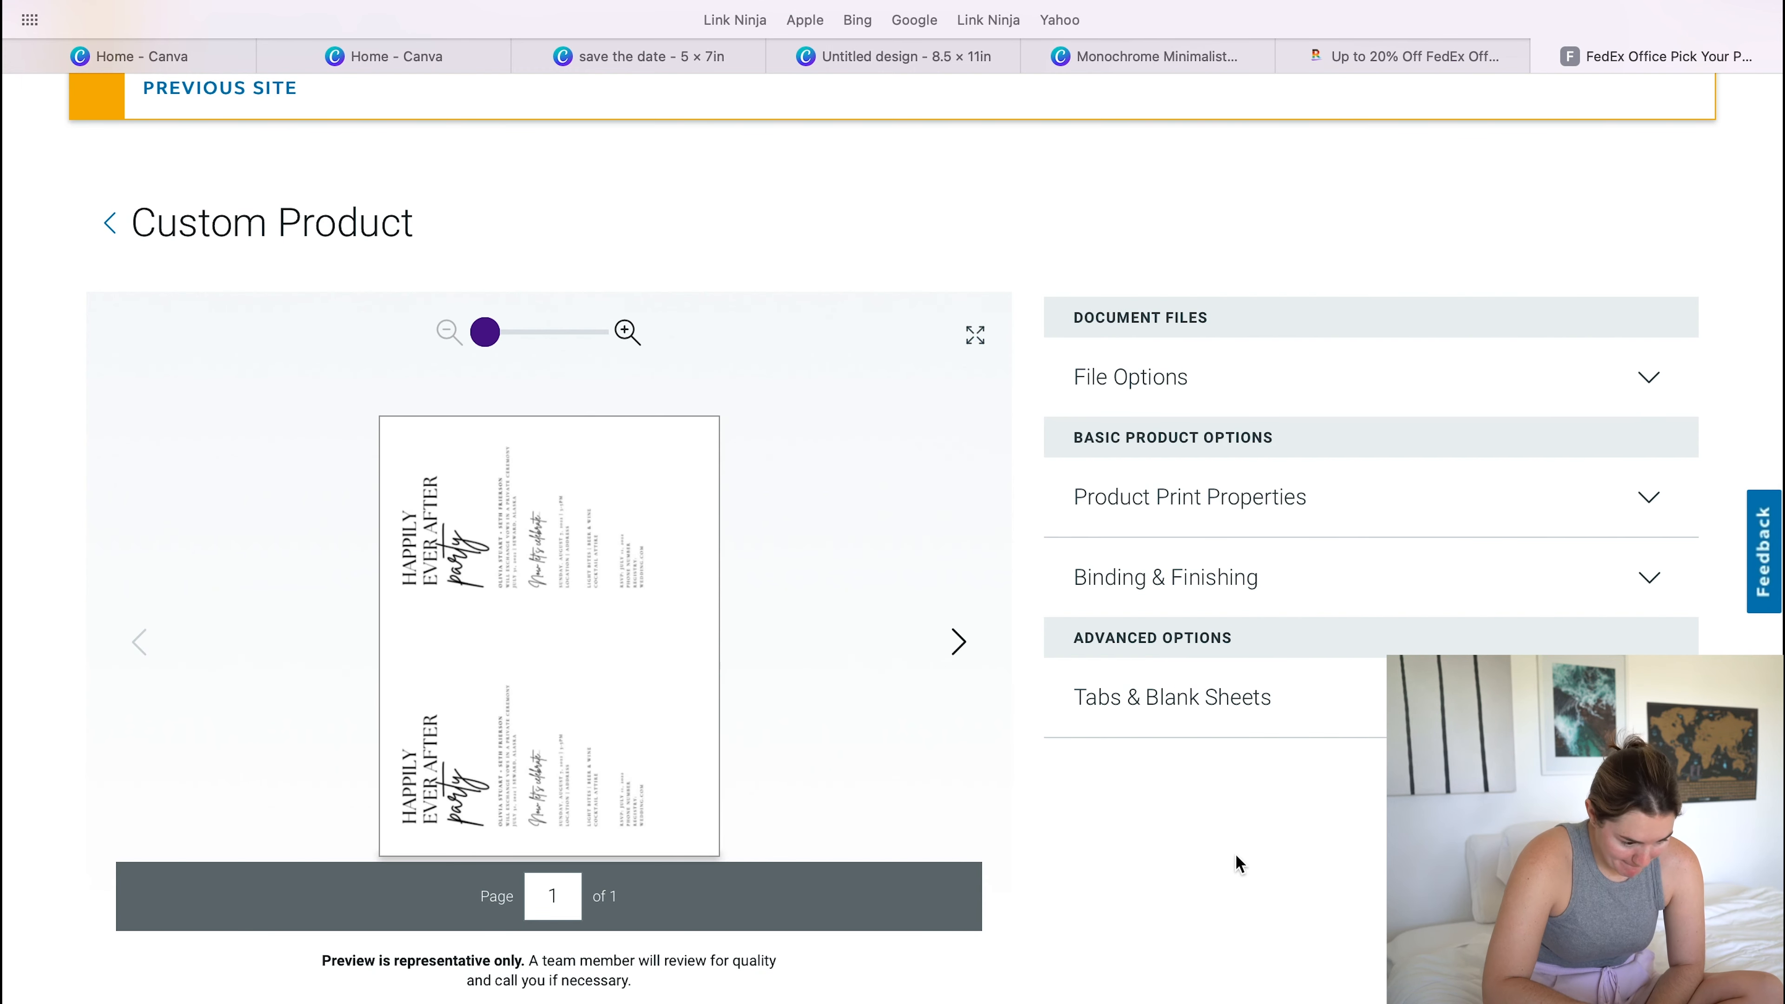
{"action": "left_click", "coordinate": [1645, 383]}
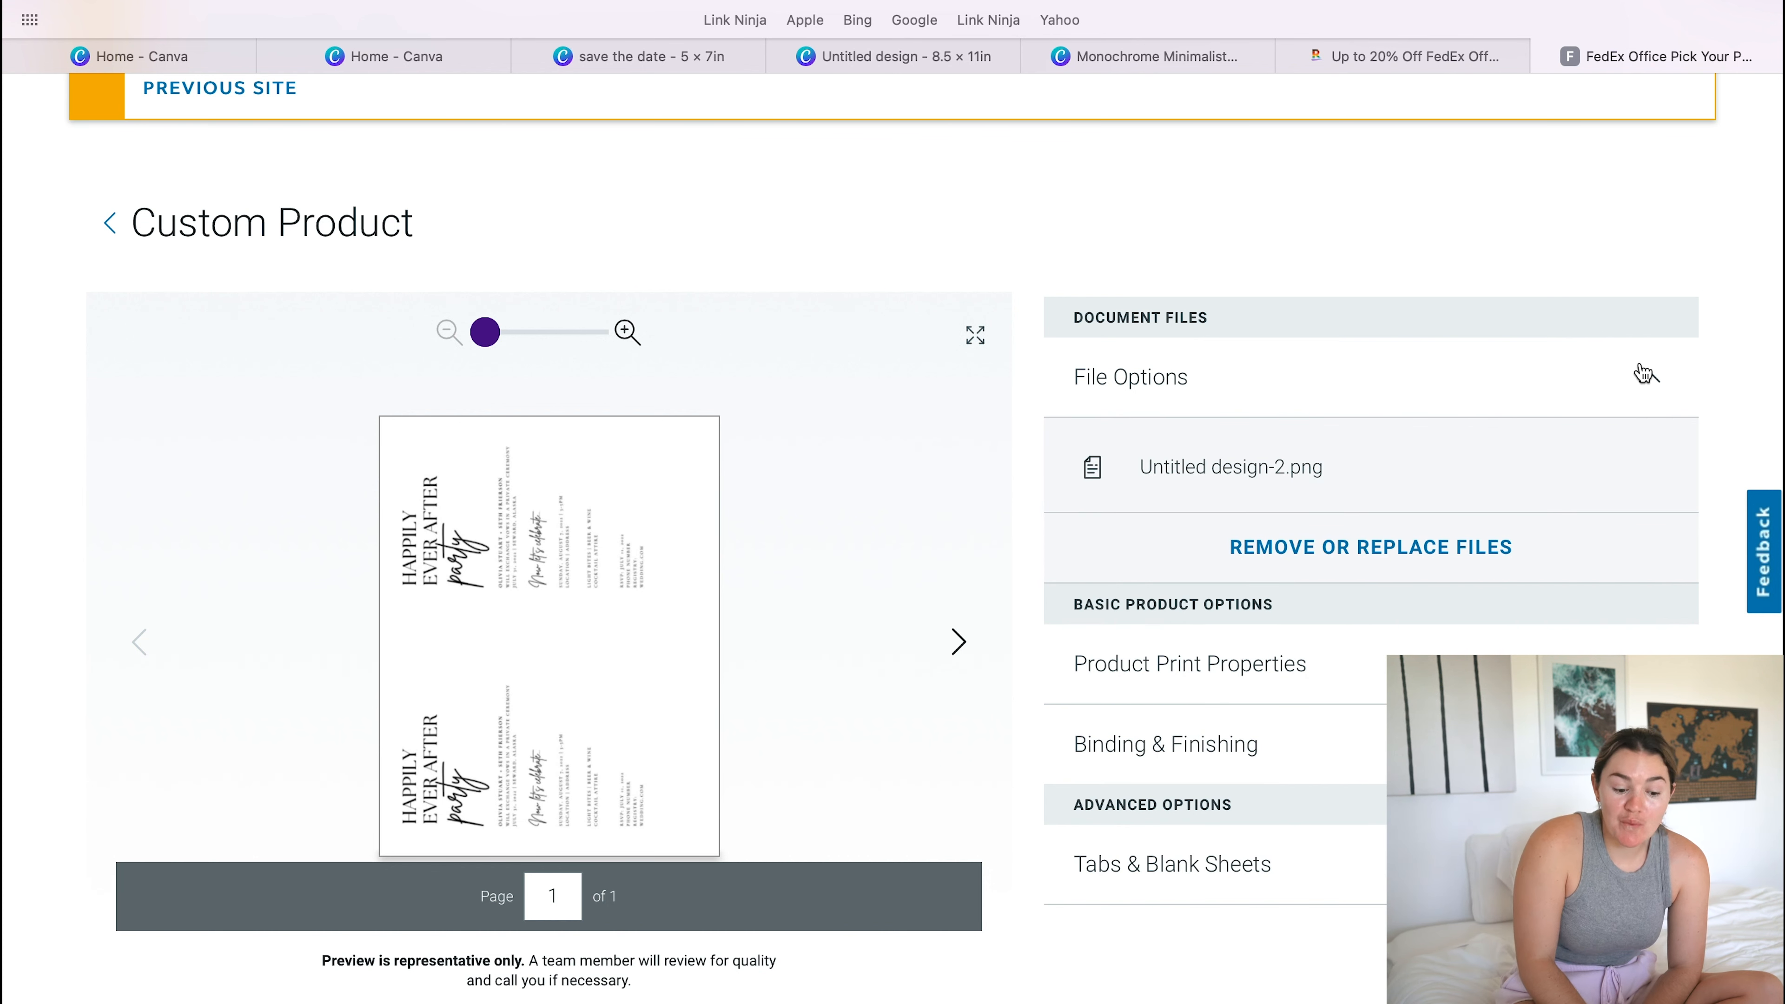
{"action": "left_click", "coordinate": [1643, 374]}
{"action": "left_click", "coordinate": [1653, 496]}
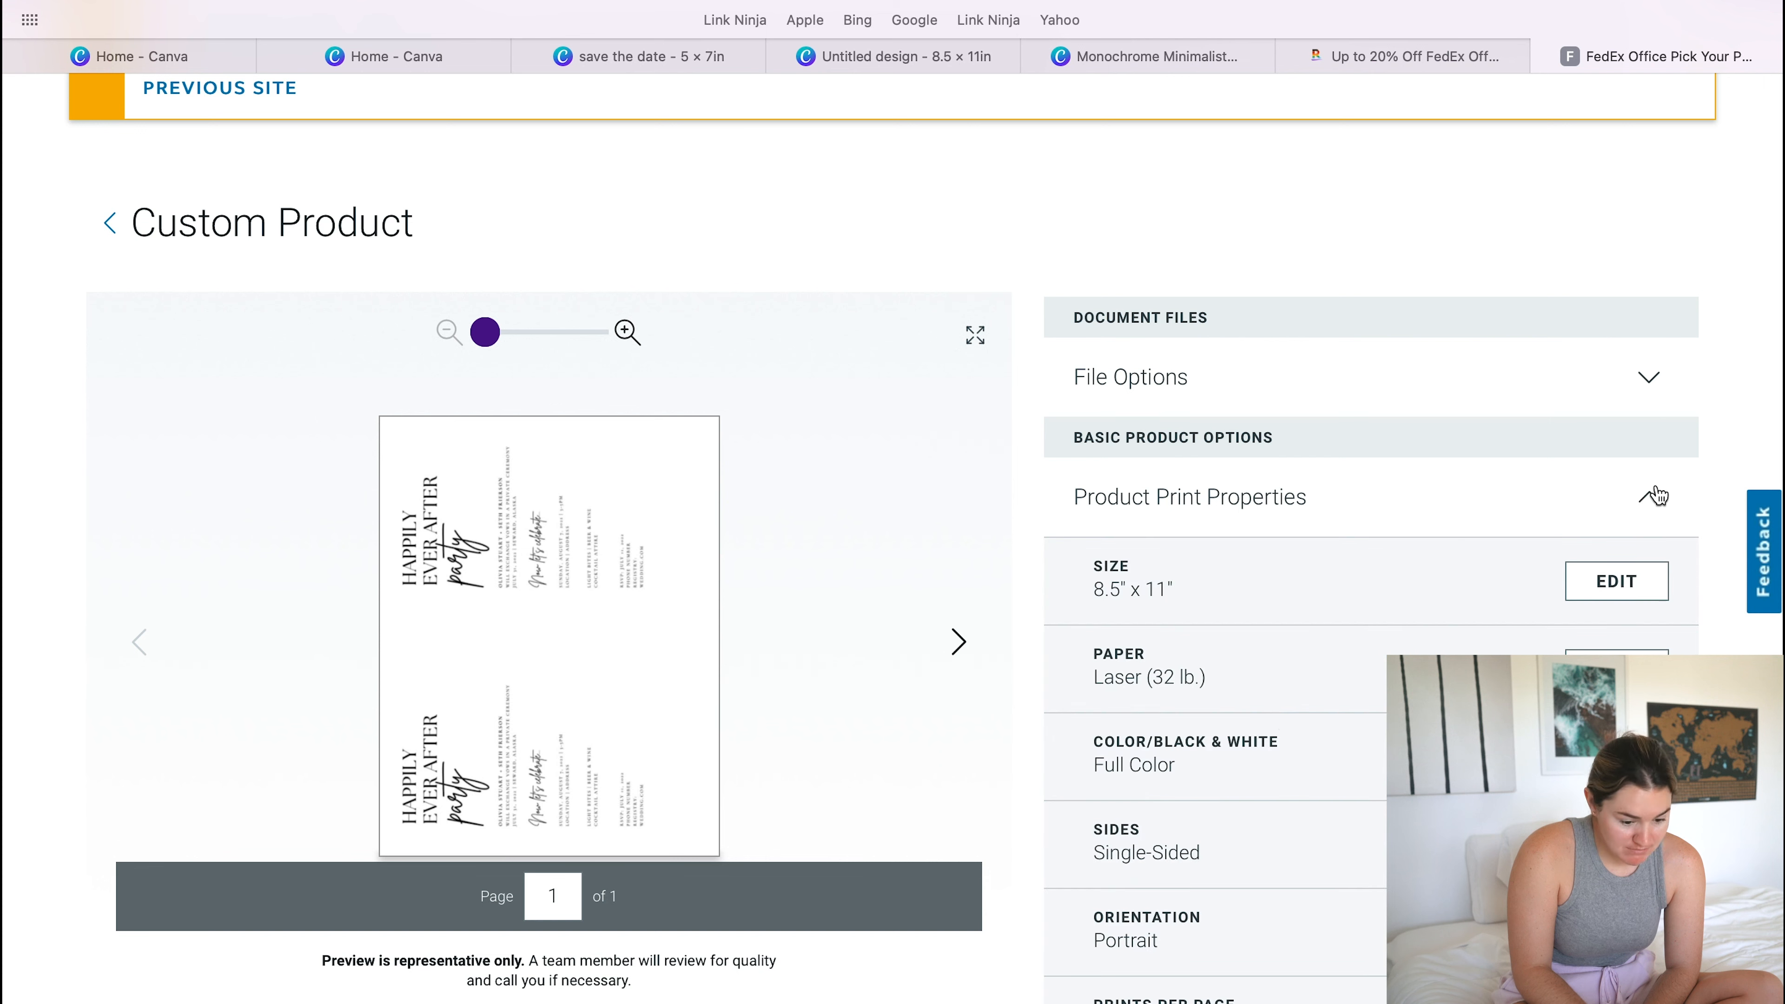
{"action": "scroll", "coordinate": [1279, 710], "scroll_direction": "down", "scroll_amount": 2}
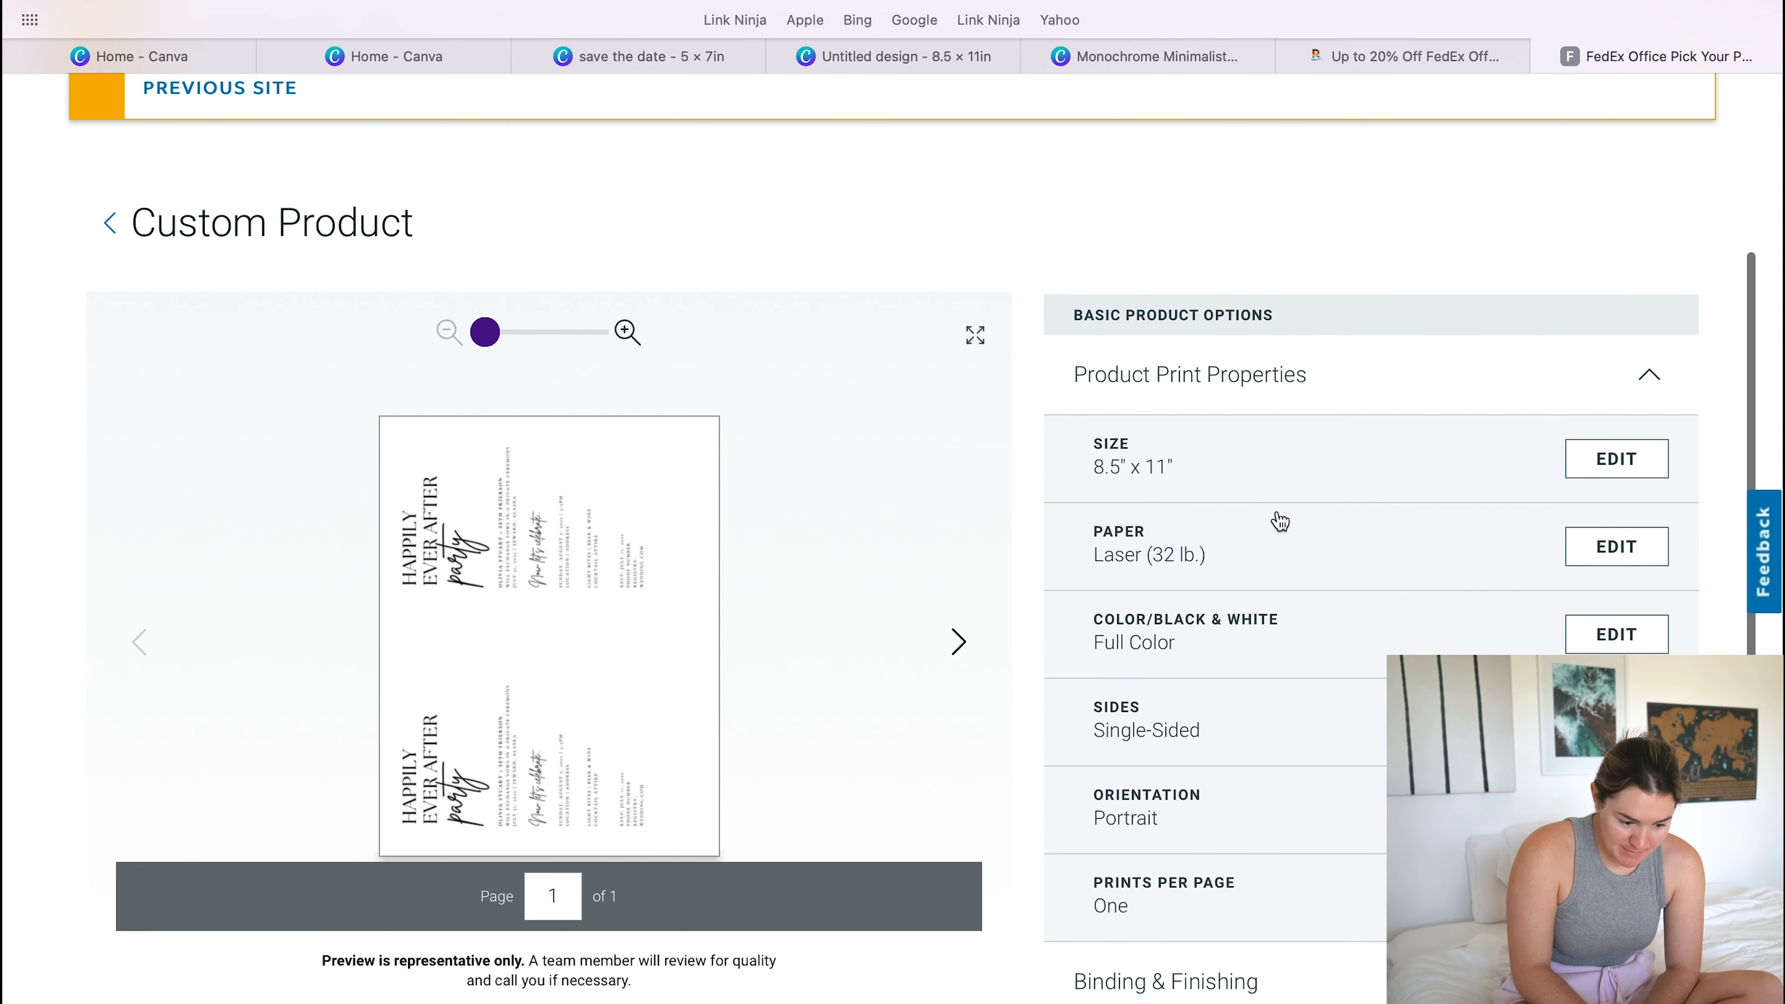
- Compare the card stocks and professional white papers, and set the paper to 110lb. Index
{"action": "left_click", "coordinate": [1617, 549]}
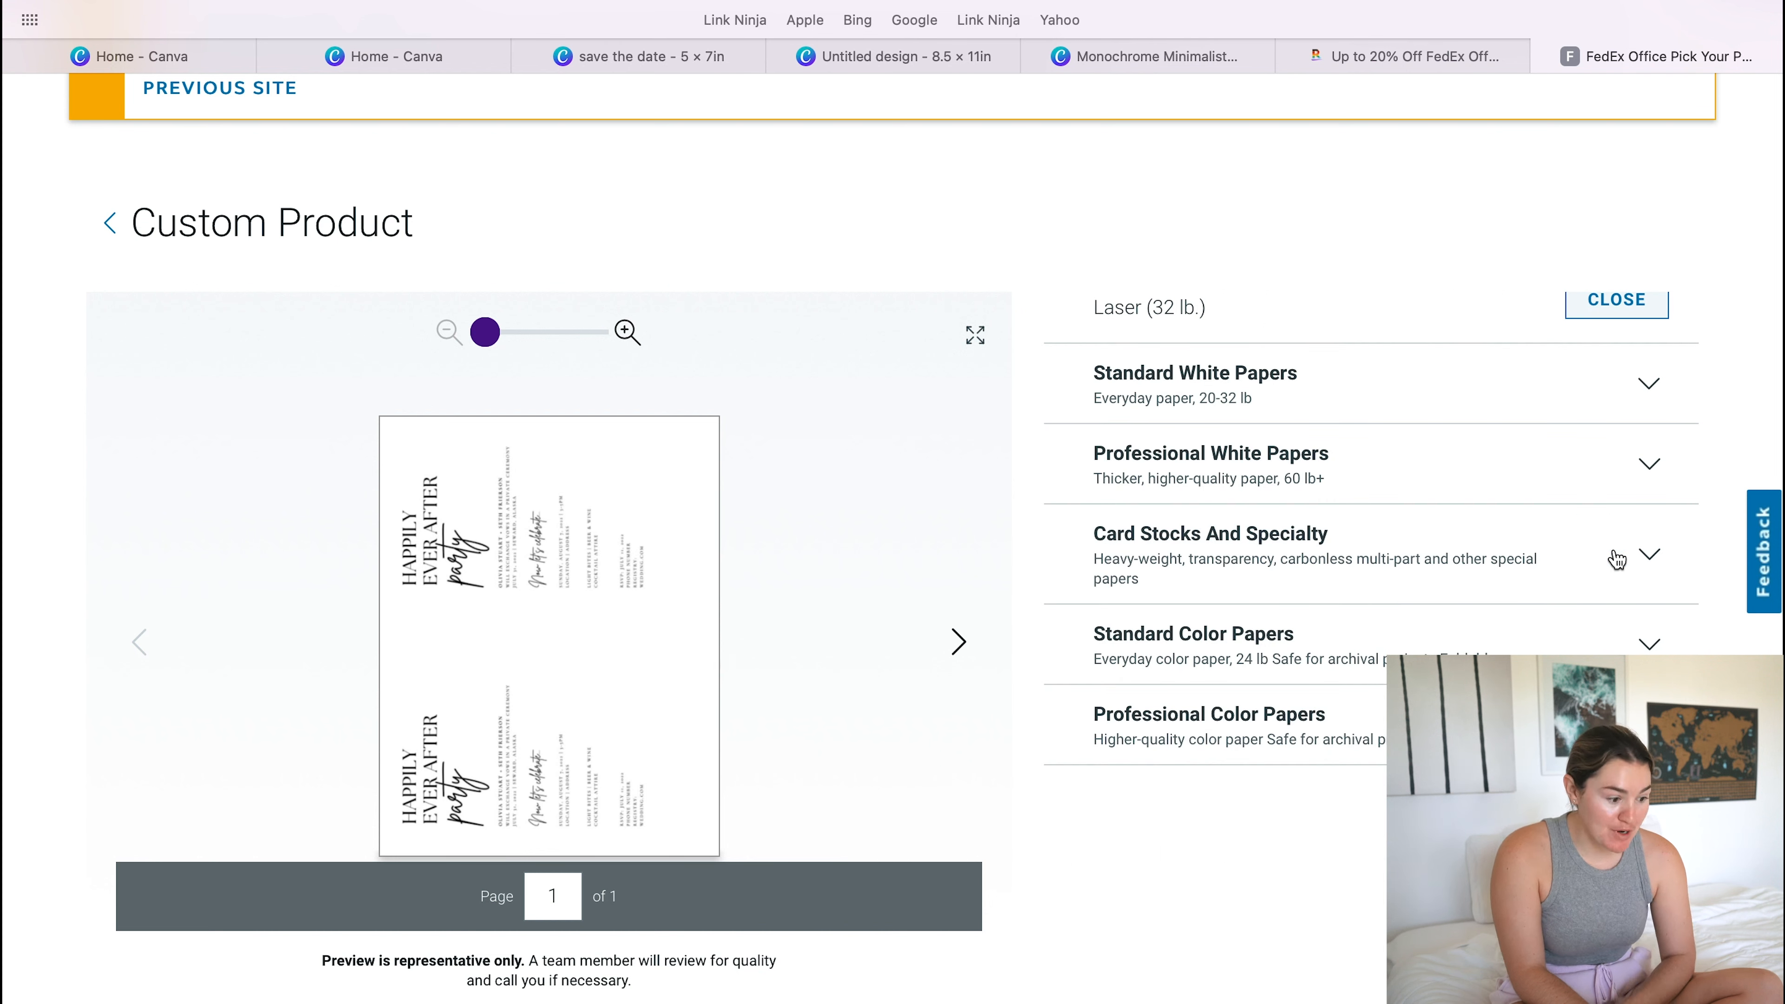
{"action": "left_click", "coordinate": [1652, 560]}
{"action": "scroll", "coordinate": [1652, 559], "scroll_direction": "down", "scroll_amount": 5}
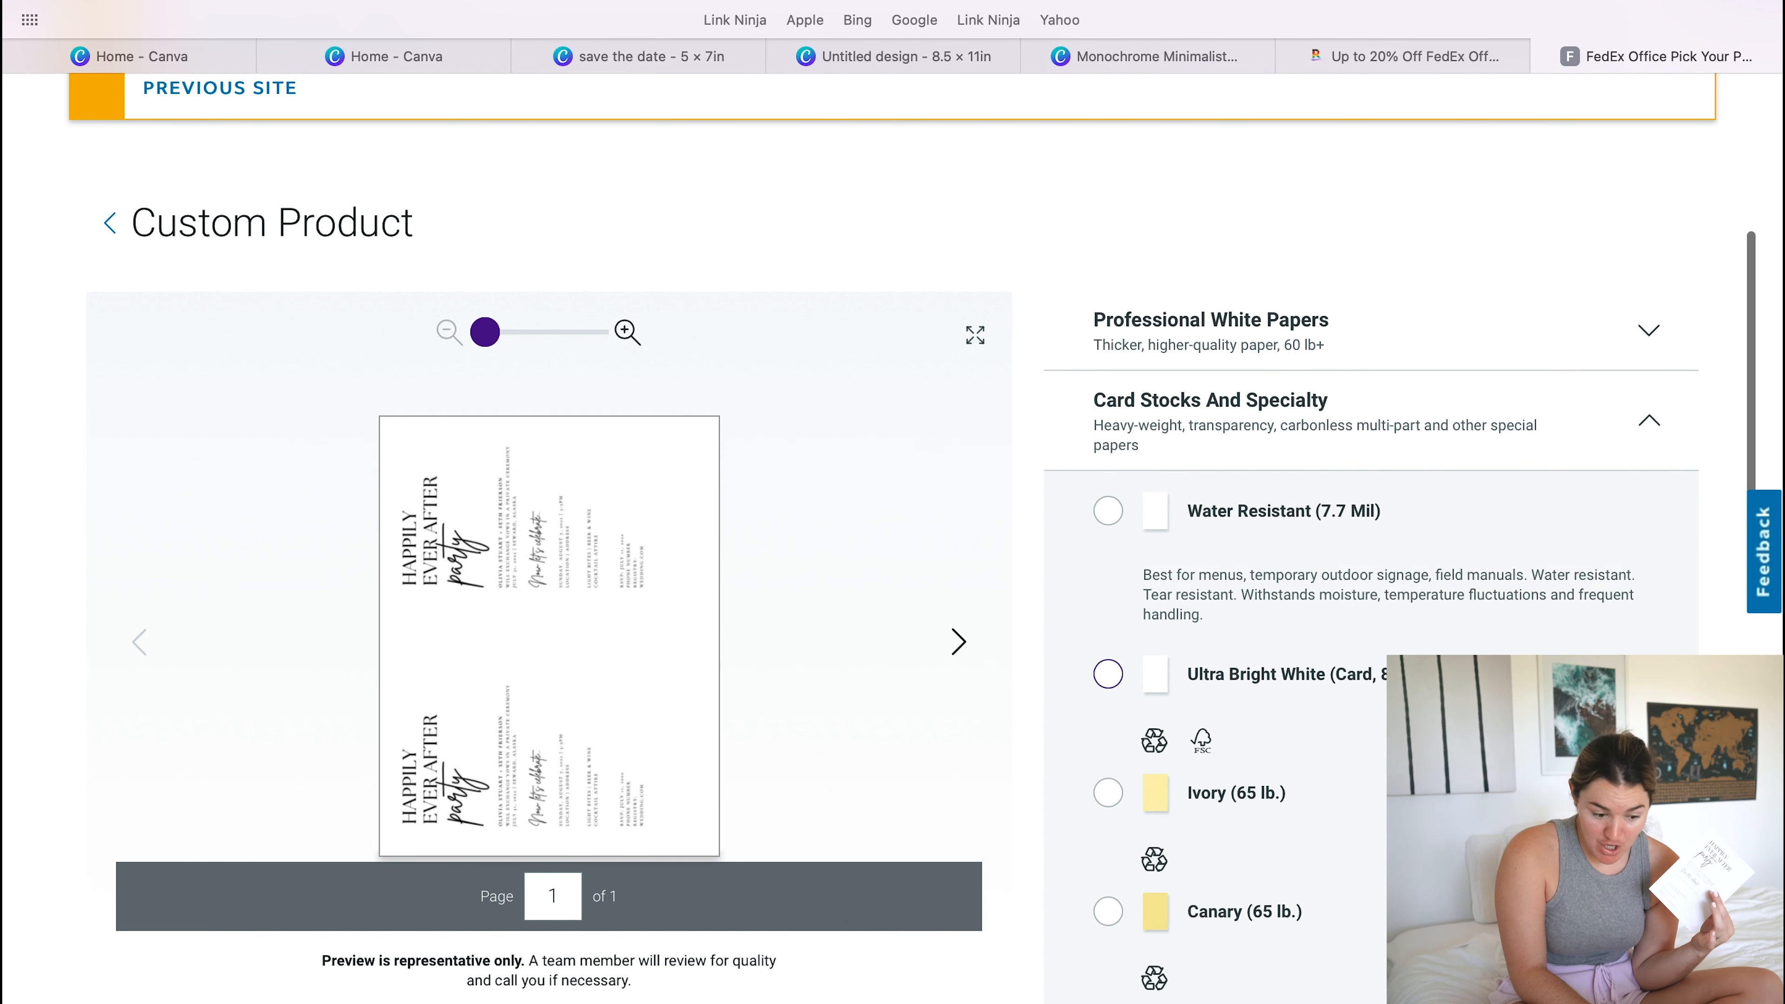
{"action": "scroll", "coordinate": [1638, 605], "scroll_direction": "up", "scroll_amount": 5}
{"action": "left_click", "coordinate": [1648, 574]}
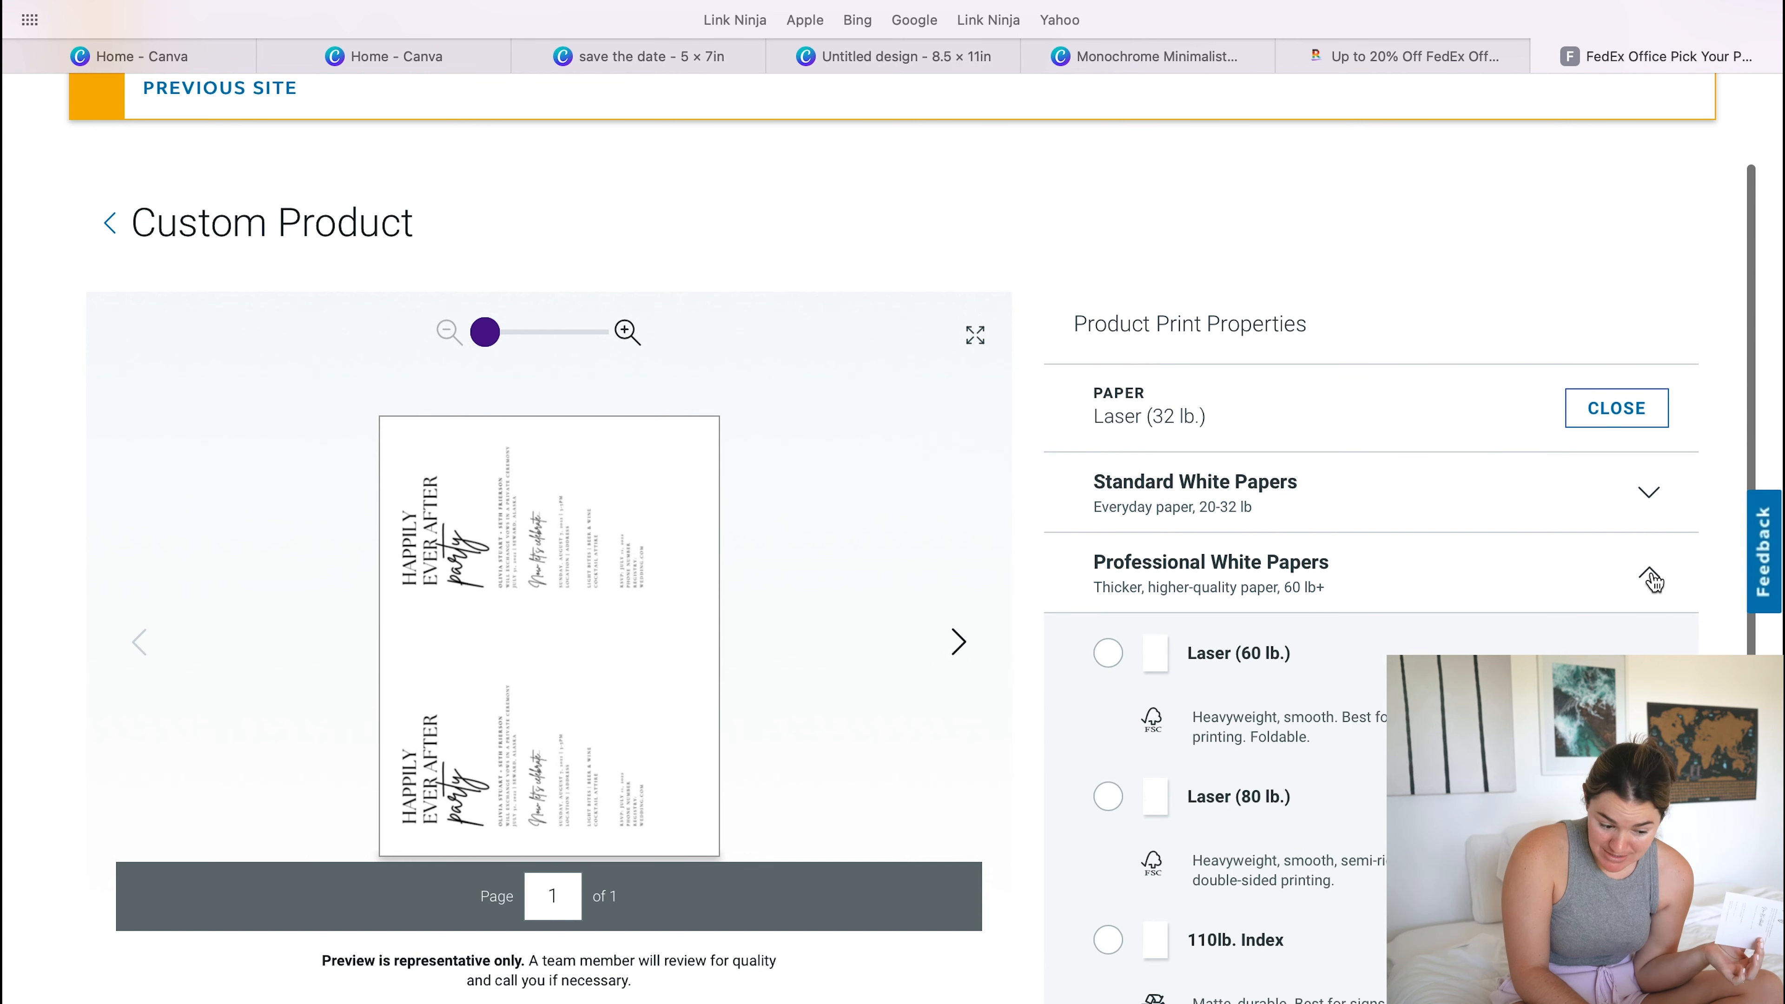
{"action": "scroll", "coordinate": [1343, 808], "scroll_direction": "down", "scroll_amount": 4}
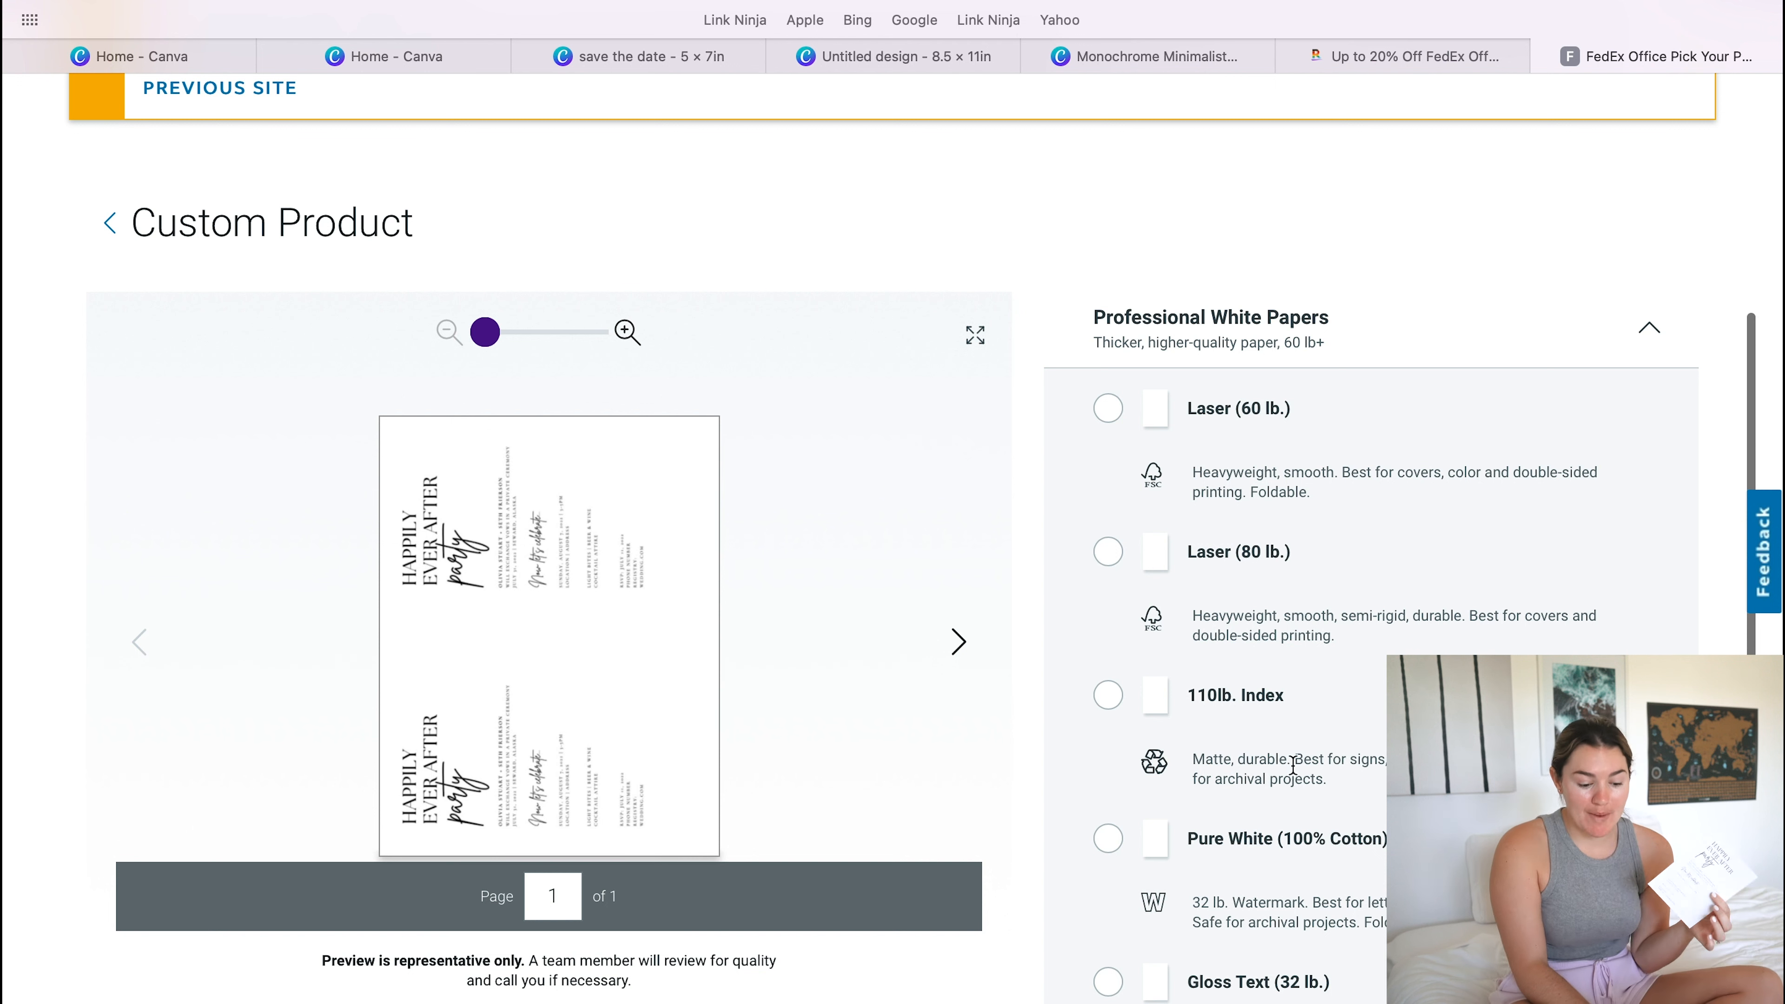
{"action": "left_click", "coordinate": [1106, 704]}
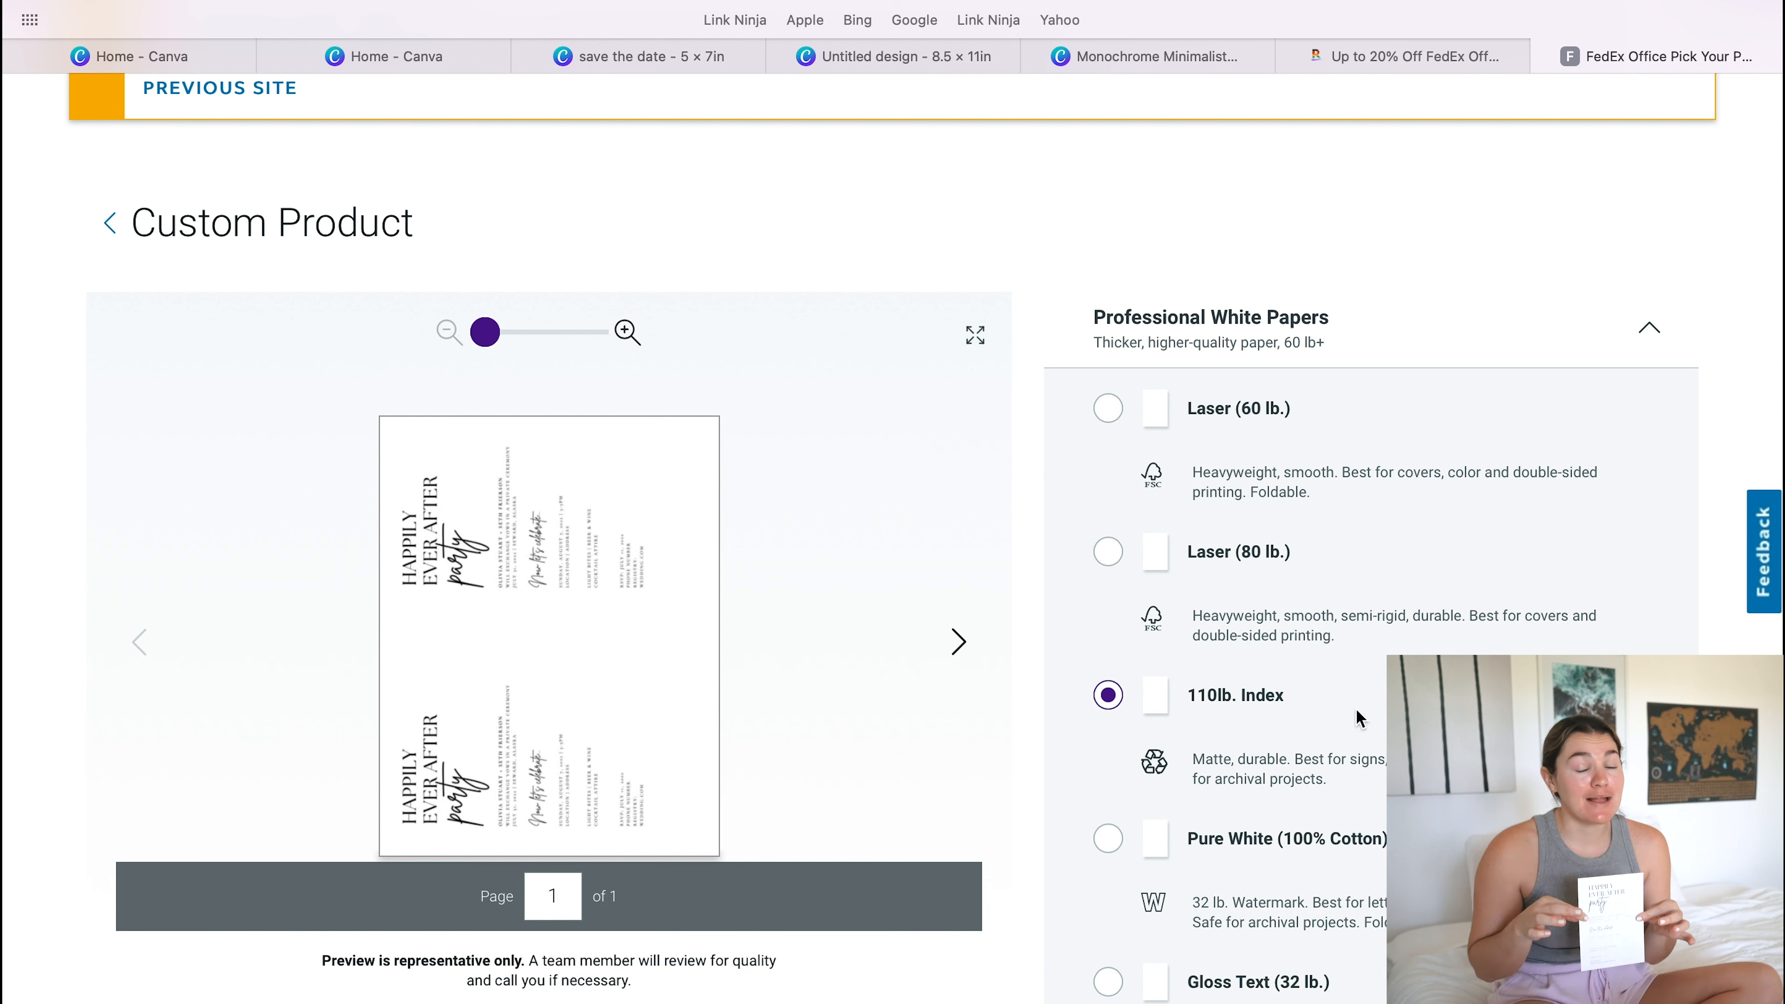
{"action": "left_click", "coordinate": [1649, 332]}
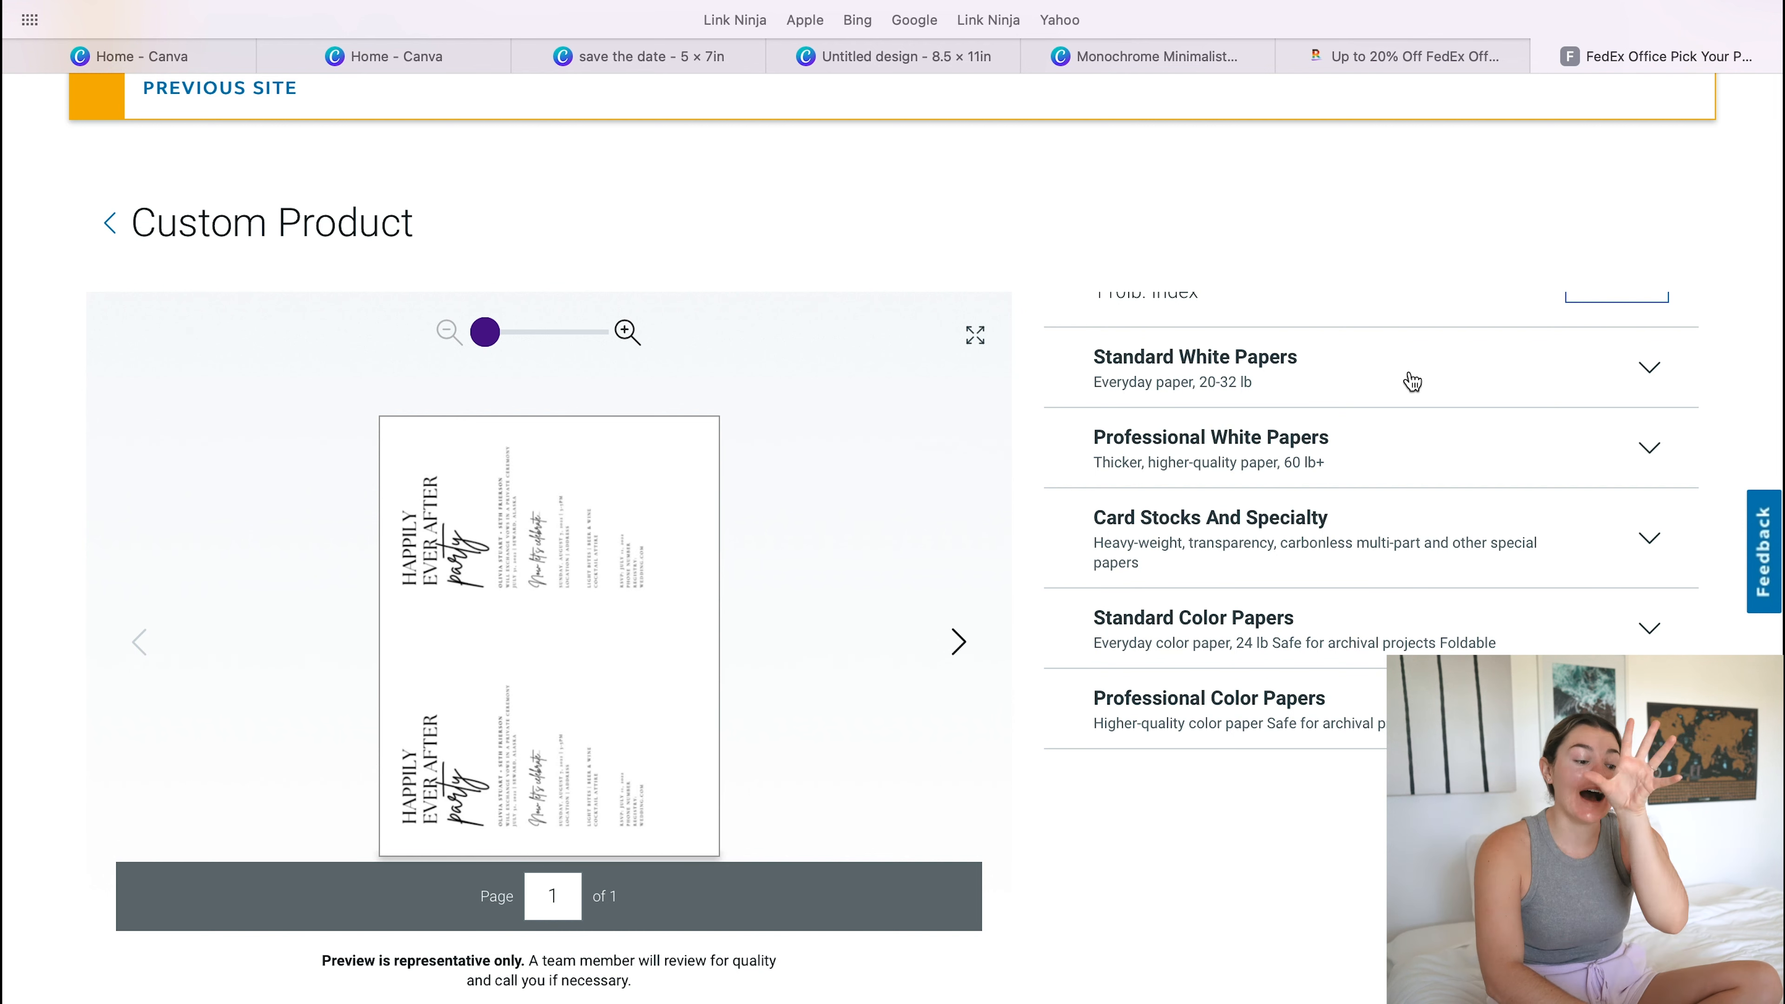
- Review the paper weights offered under Standard White Papers and collapse that list again
{"action": "left_click", "coordinate": [1641, 368]}
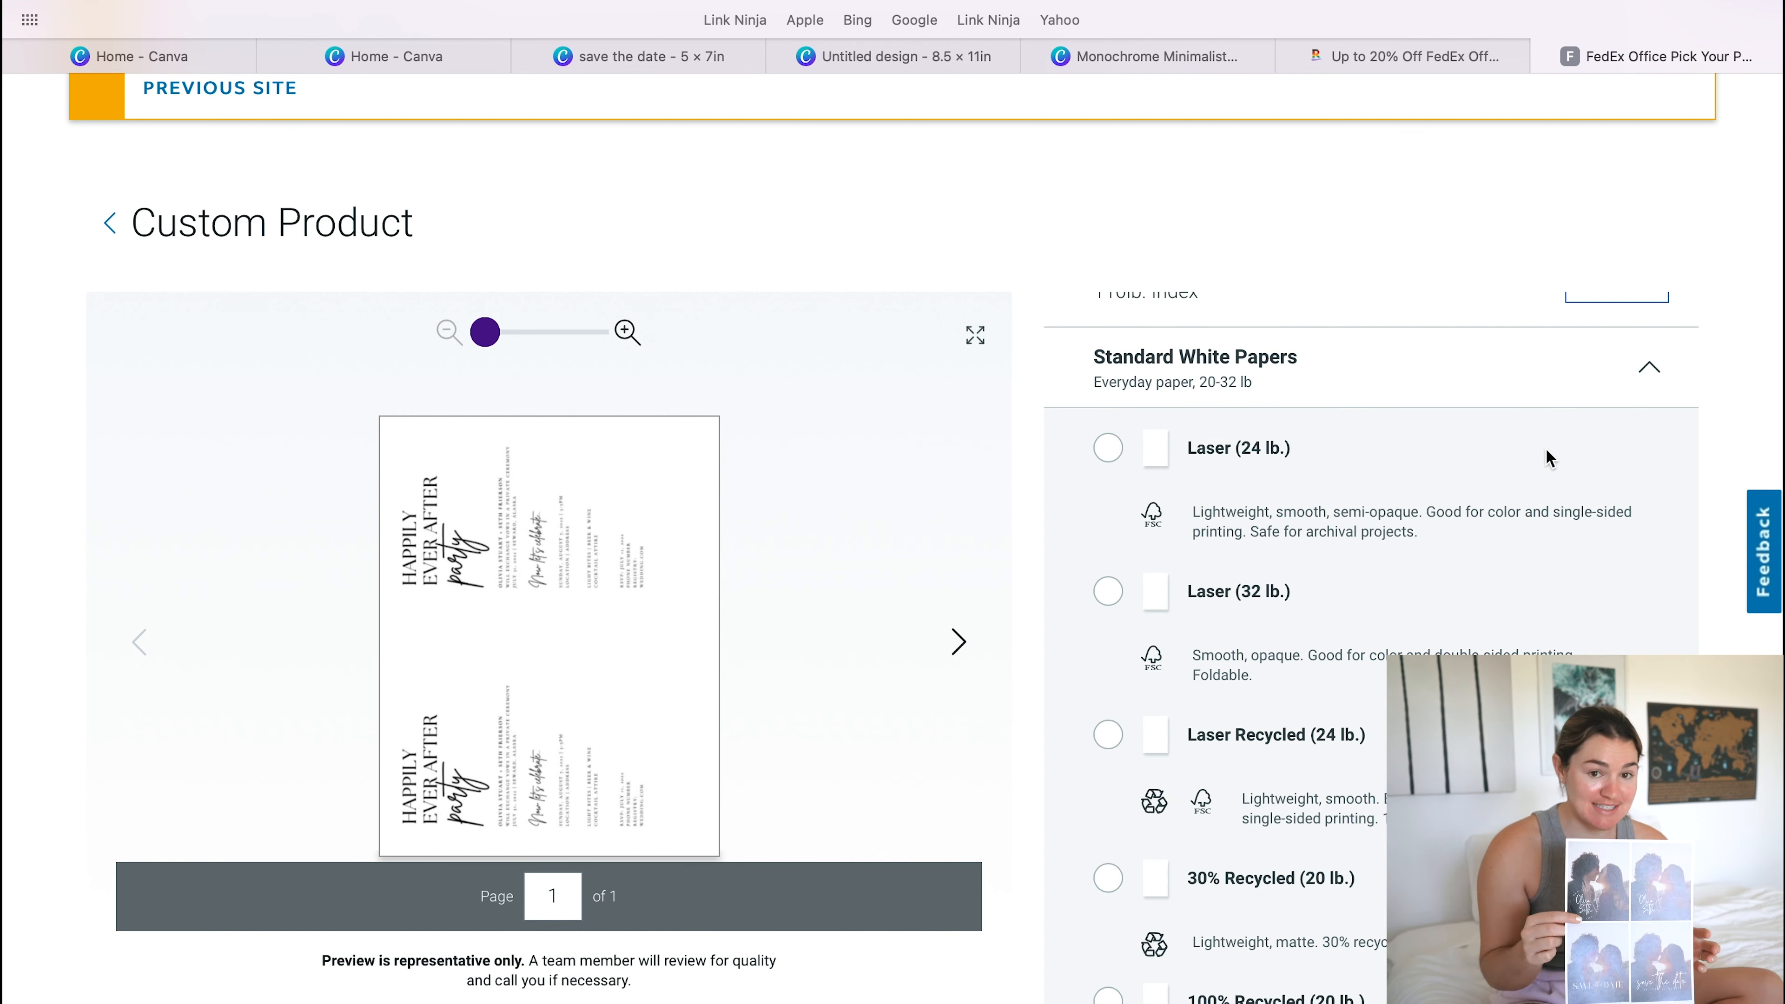
{"action": "scroll", "coordinate": [1483, 598], "scroll_direction": "down", "scroll_amount": 5}
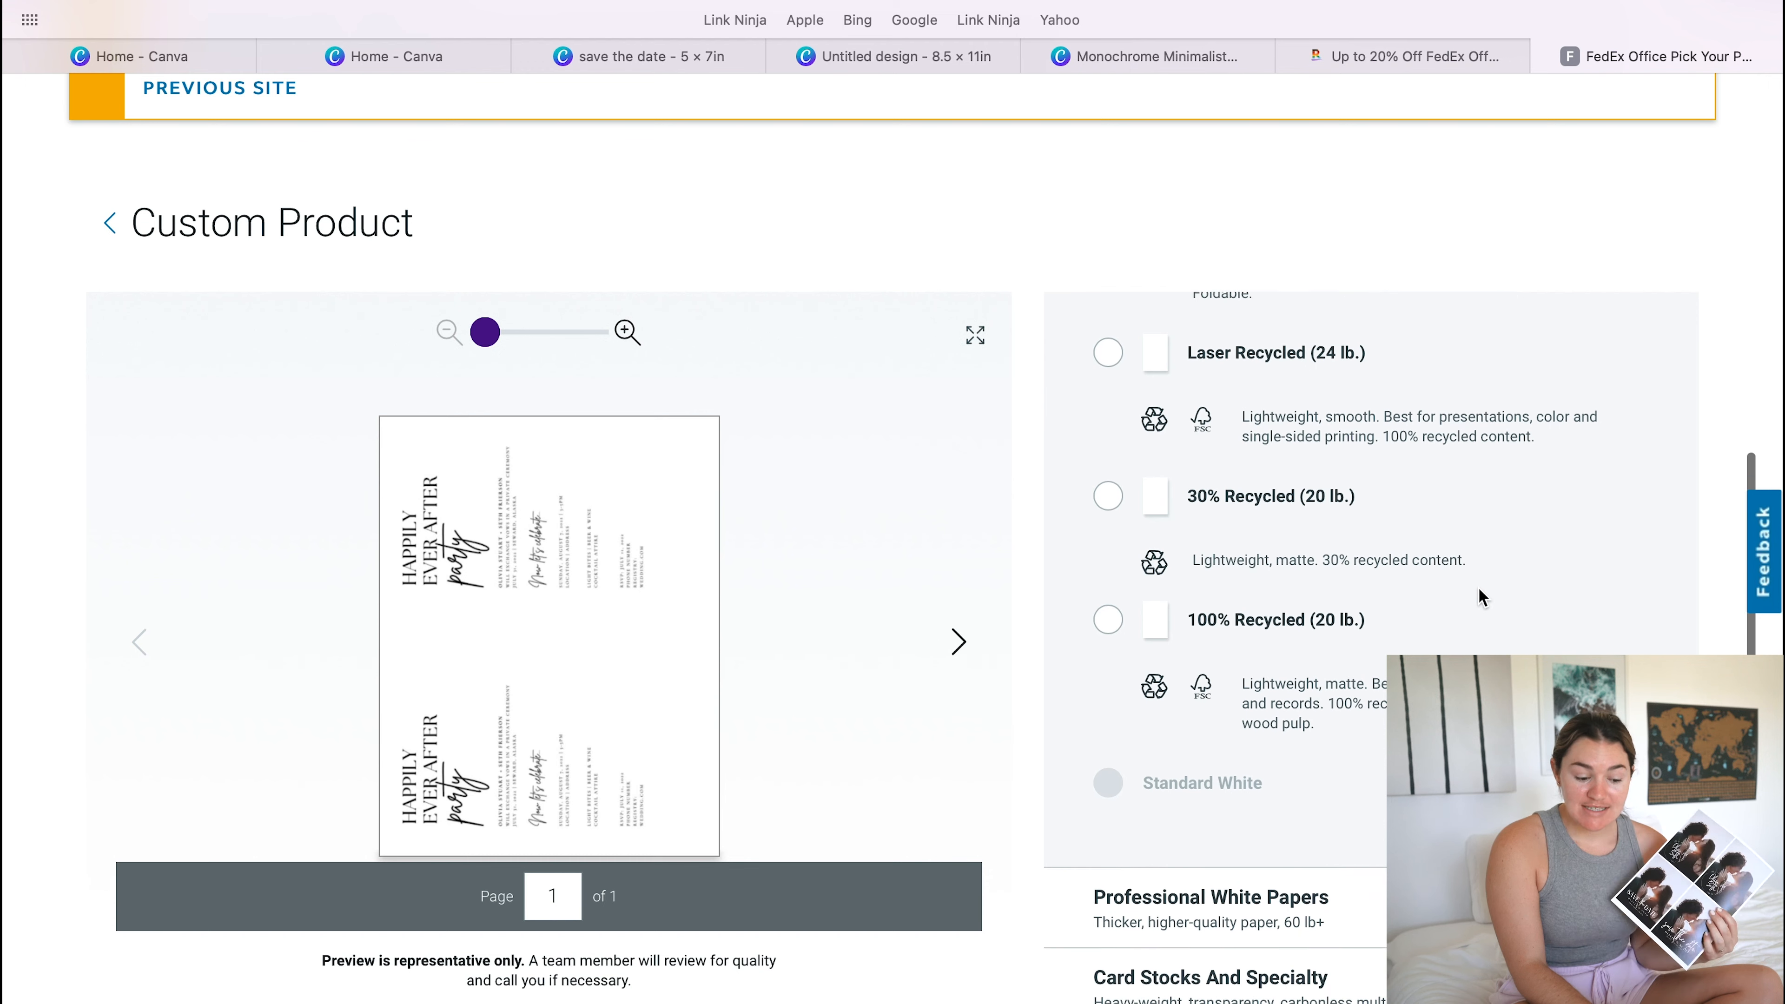
{"action": "scroll", "coordinate": [1478, 594], "scroll_direction": "up", "scroll_amount": 4}
{"action": "left_click", "coordinate": [1671, 304]}
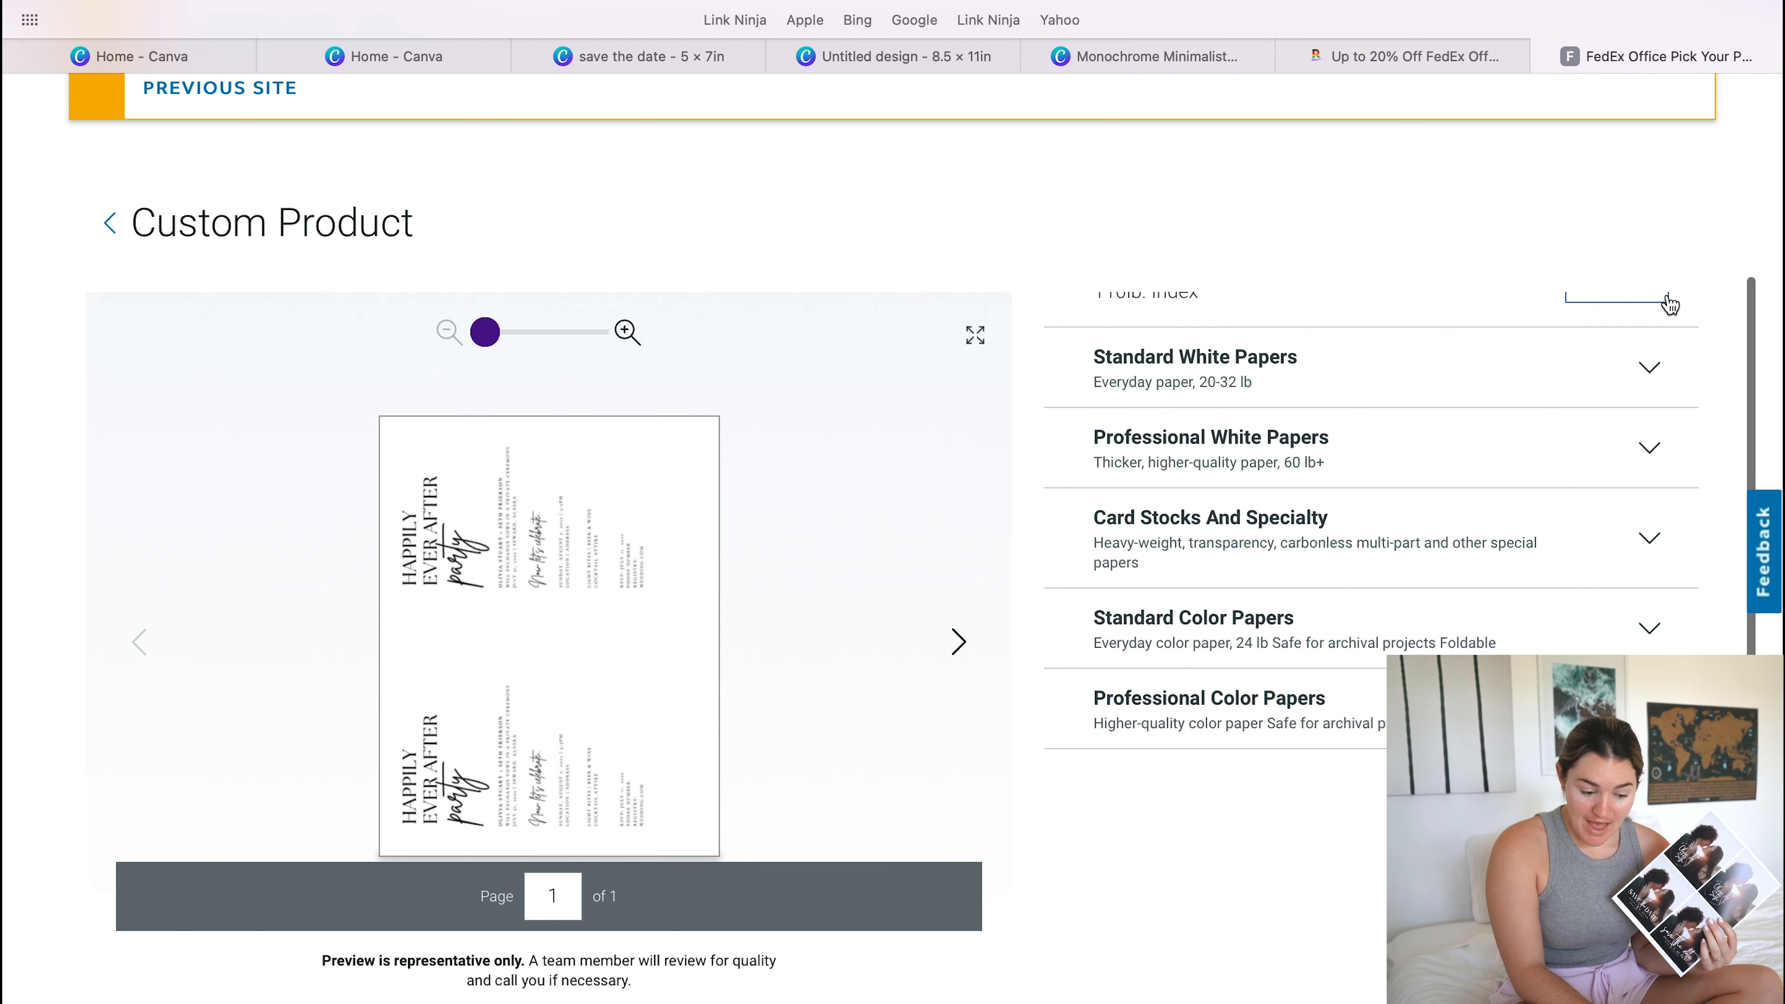
{"action": "left_click", "coordinate": [1649, 448]}
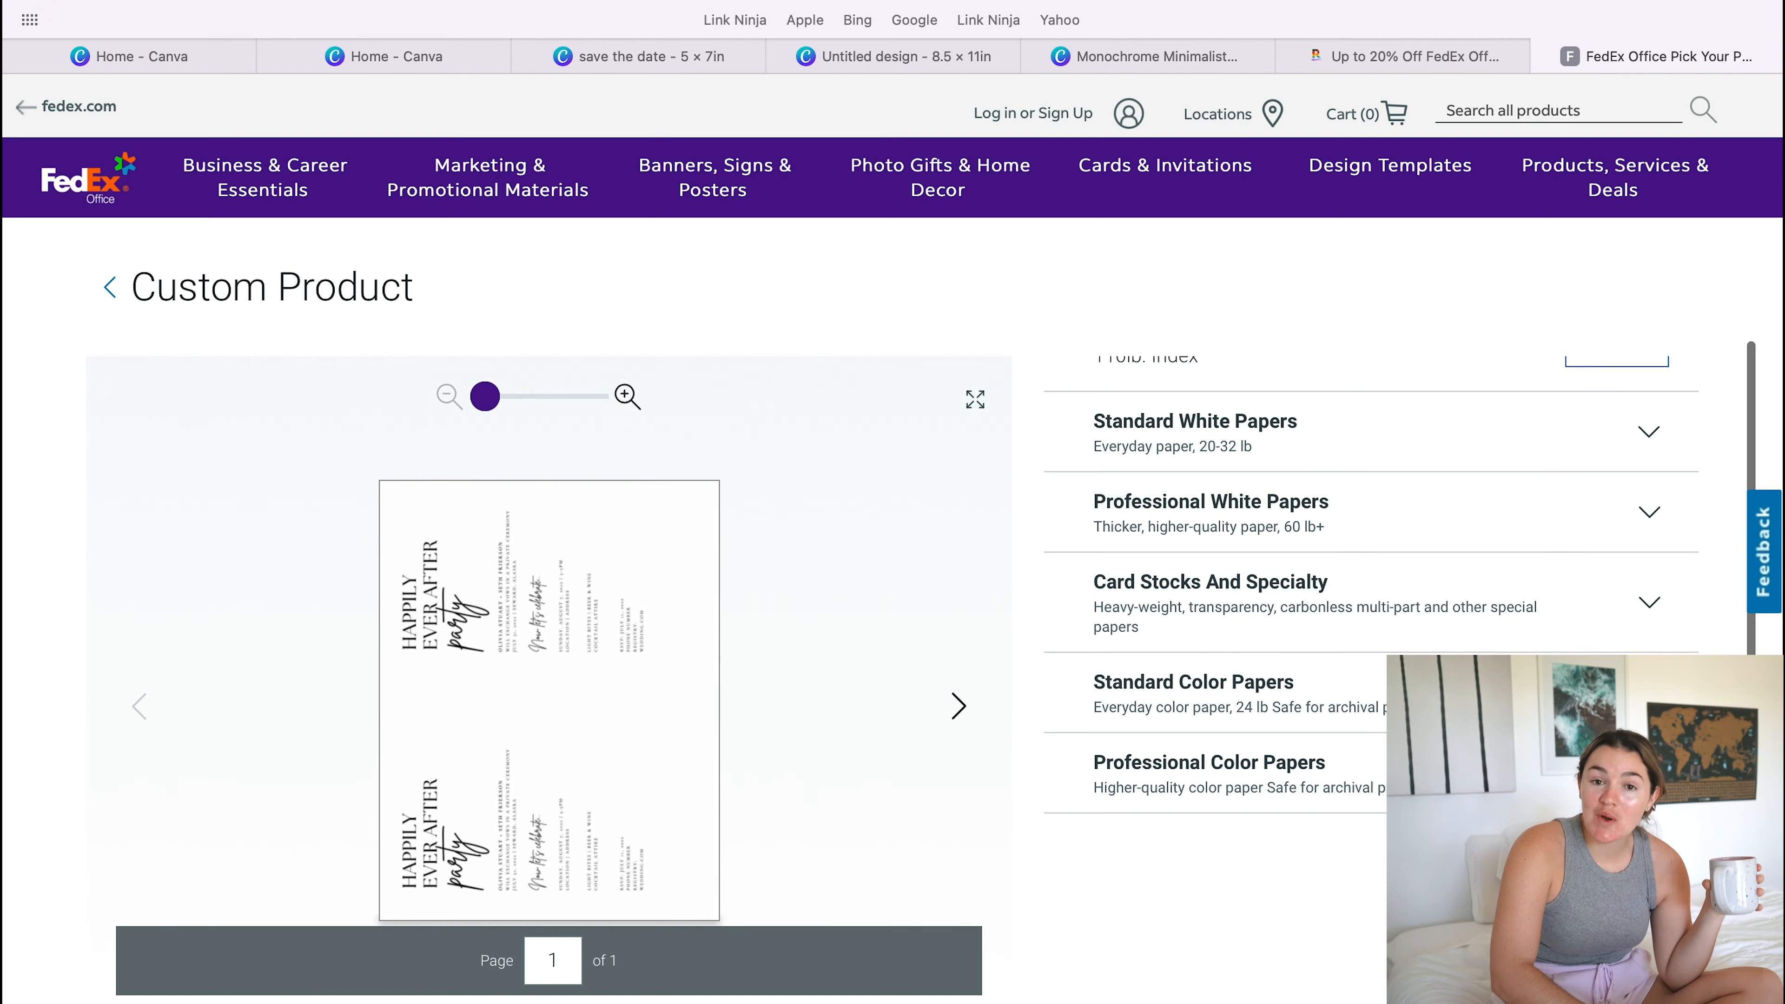
- Set the print order's quantity to 50
{"action": "scroll", "coordinate": [745, 762], "scroll_direction": "down", "scroll_amount": 10}
{"action": "scroll", "coordinate": [745, 762], "scroll_direction": "up", "scroll_amount": 5}
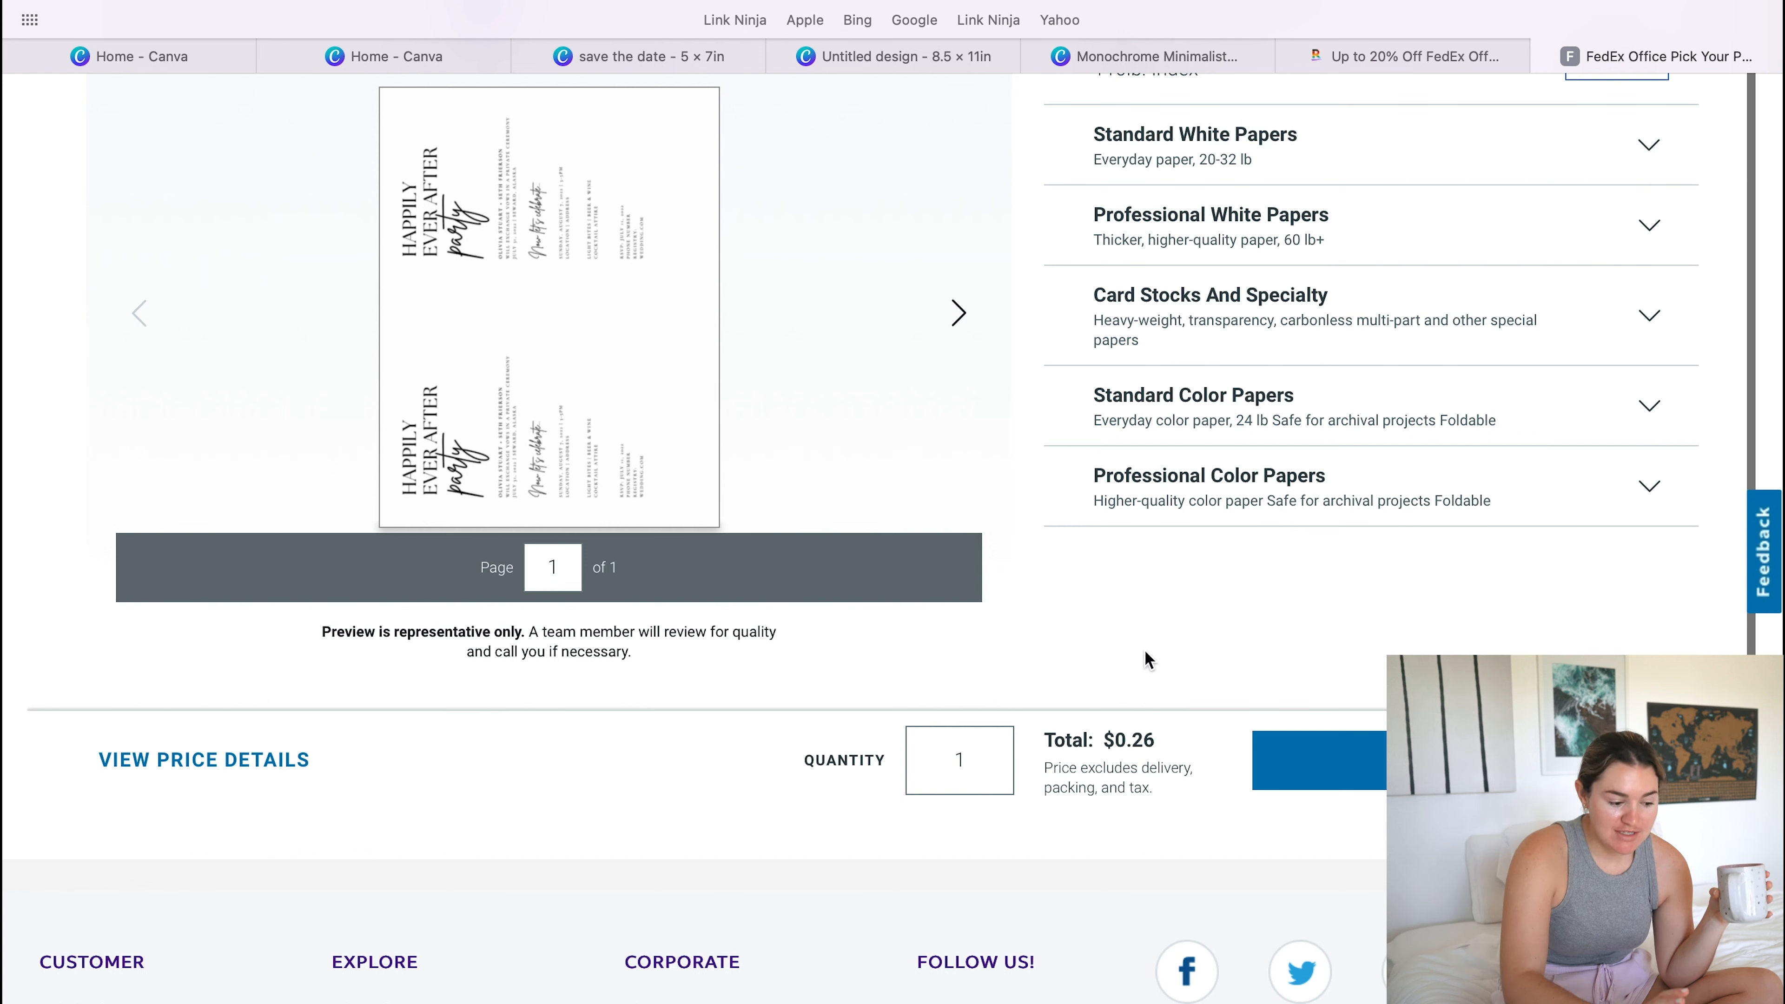
{"action": "left_click", "coordinate": [988, 765]}
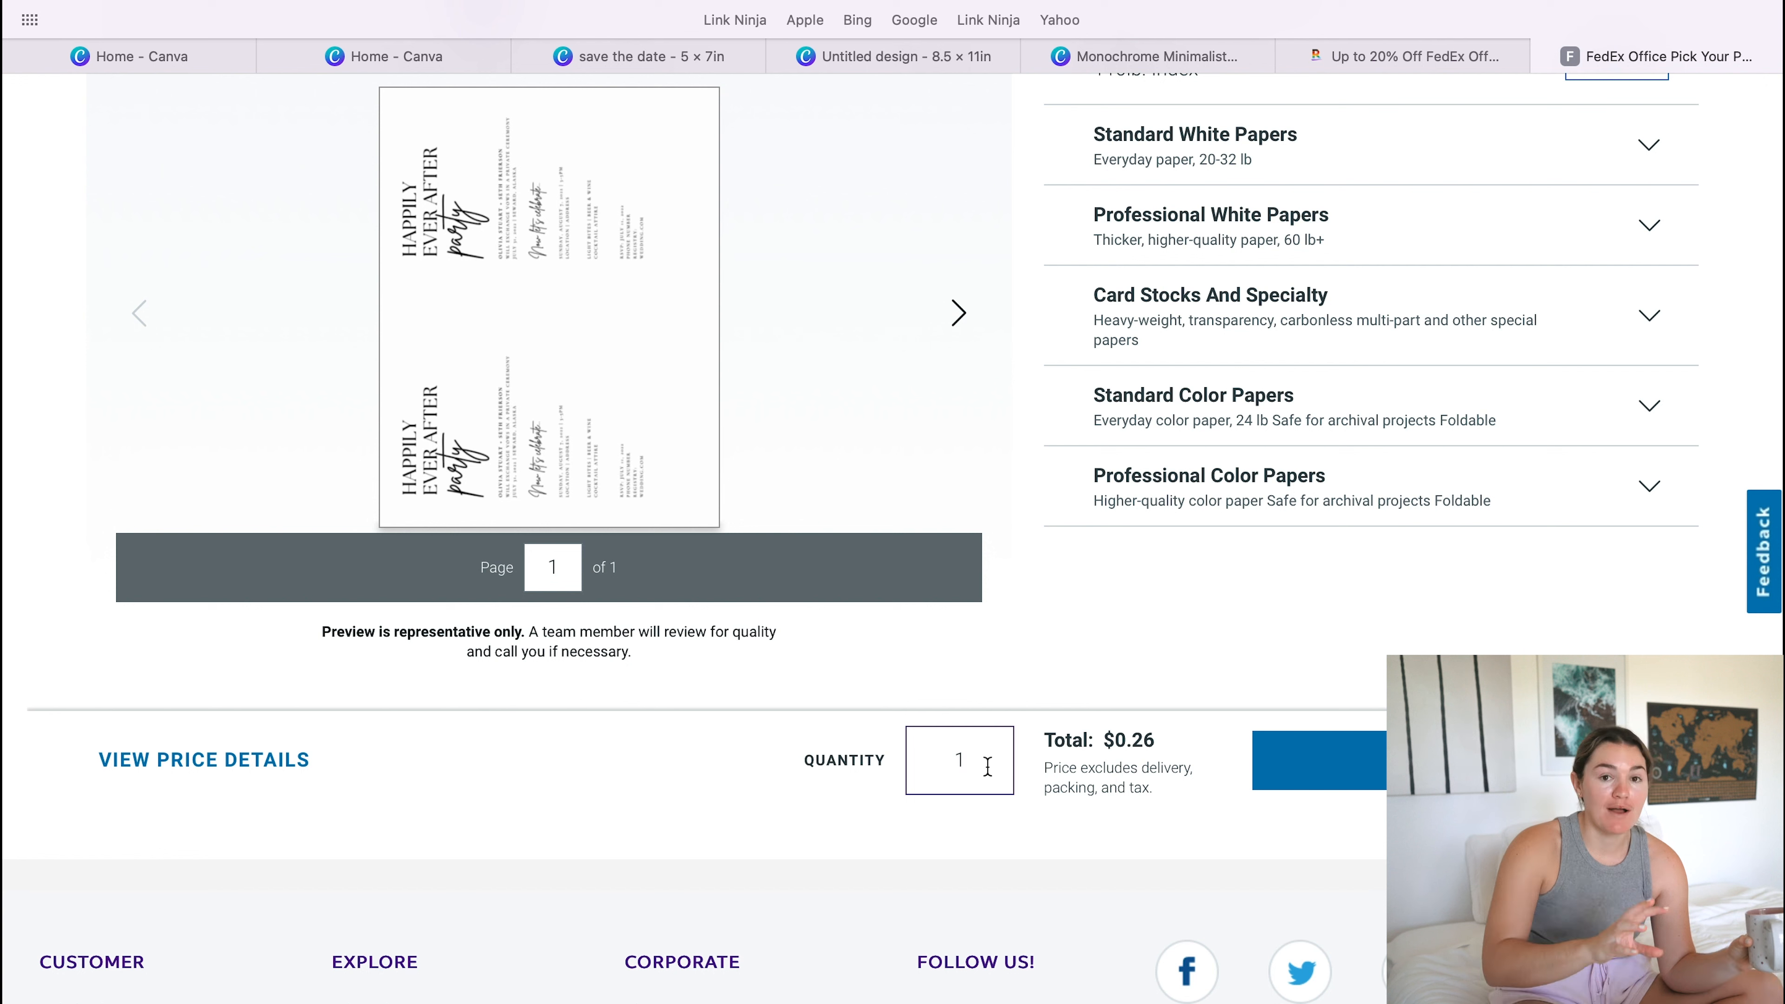
{"action": "type", "text": "50"}
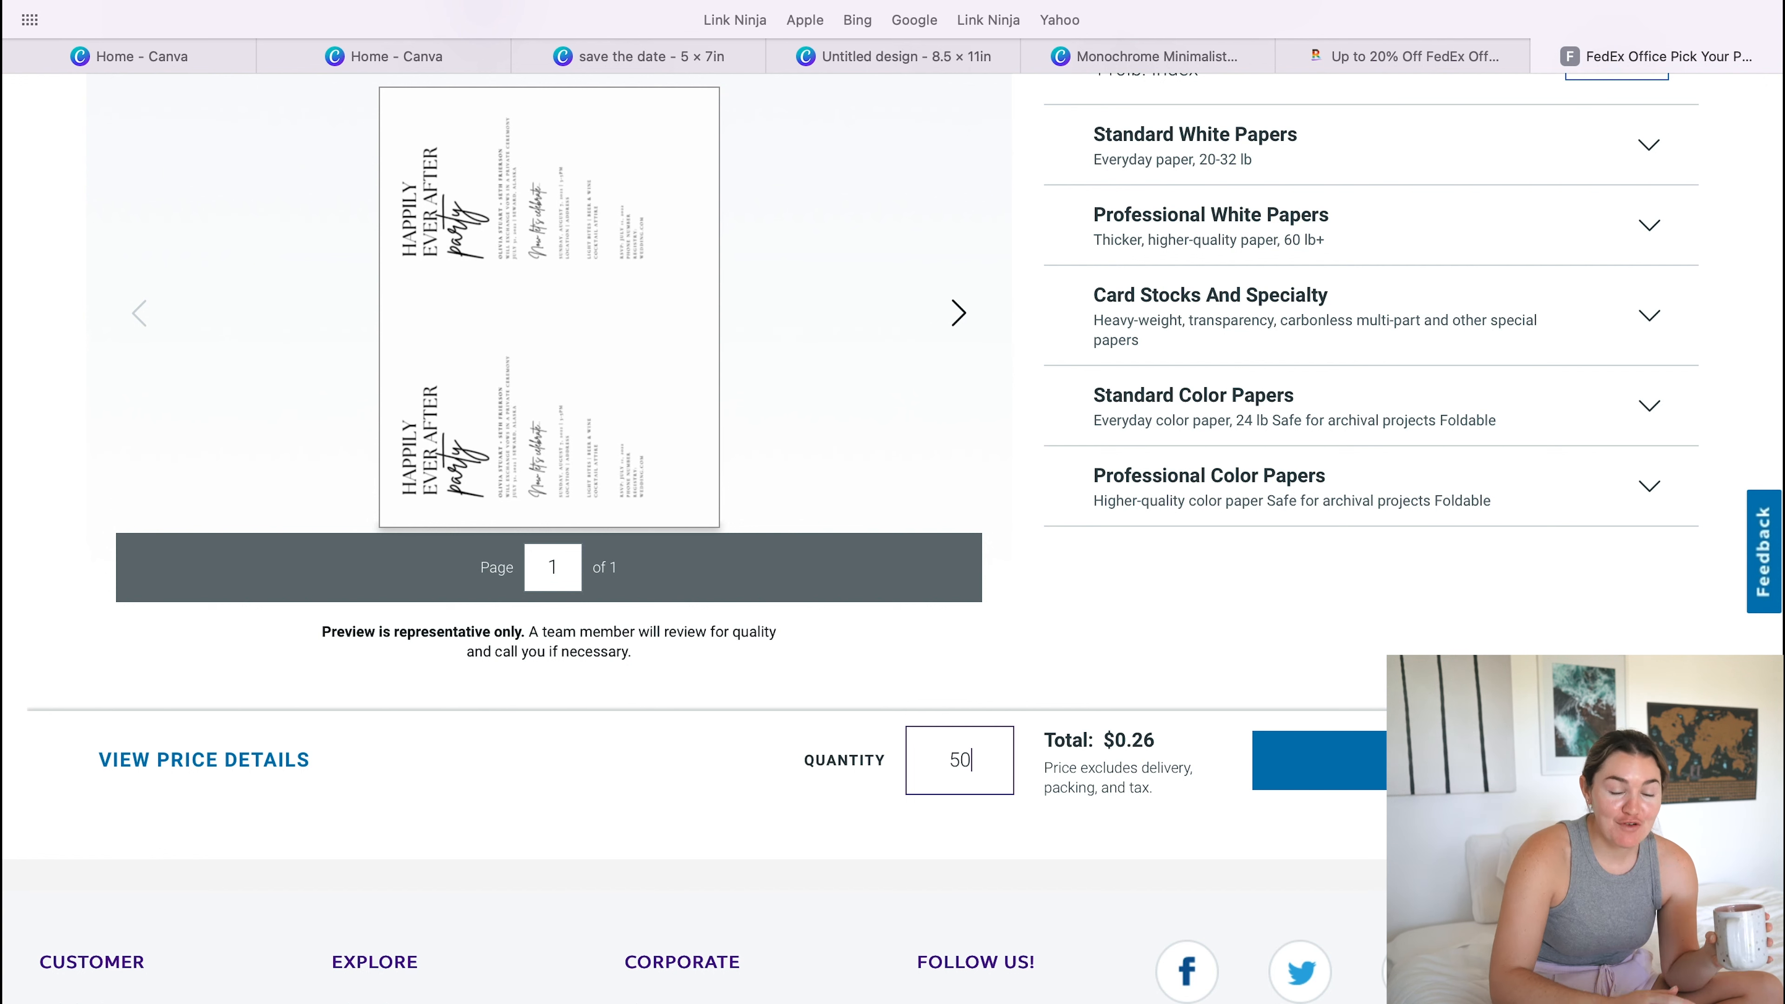